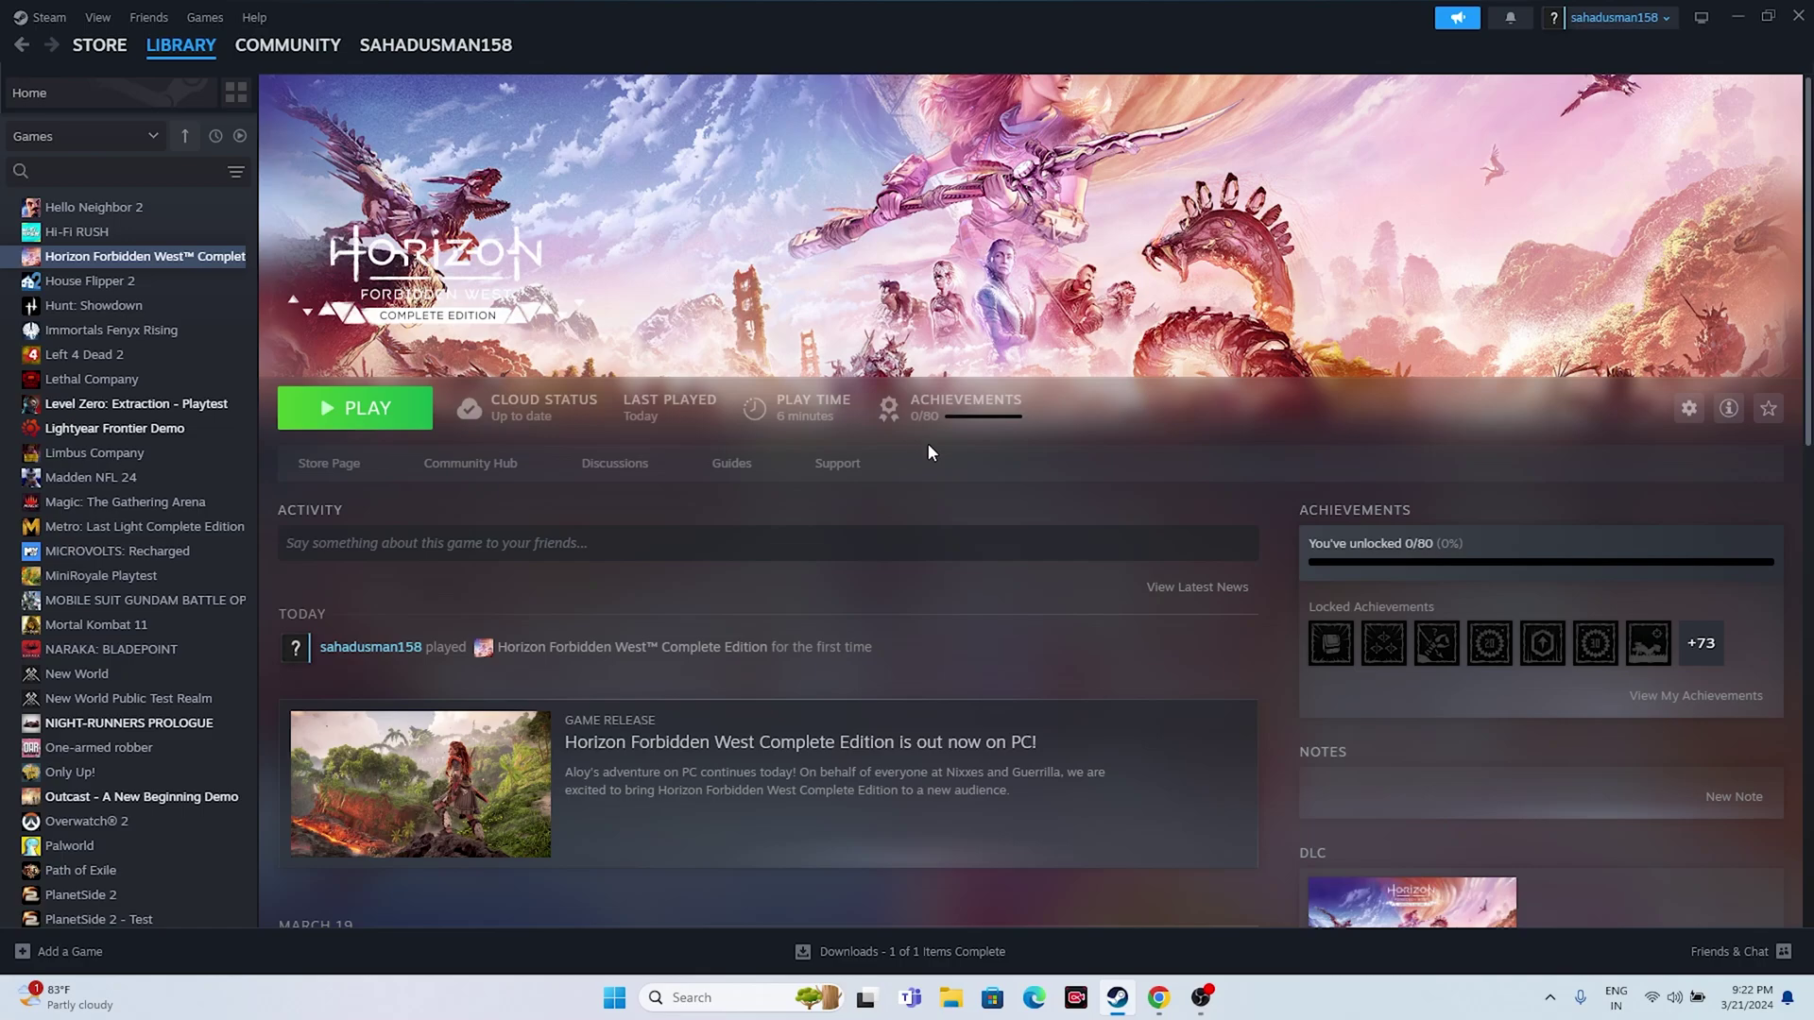
- Bring up the computer's power options to view Restart, and dismiss them without choosing anything
{"action": "left_click", "coordinate": [615, 1002]}
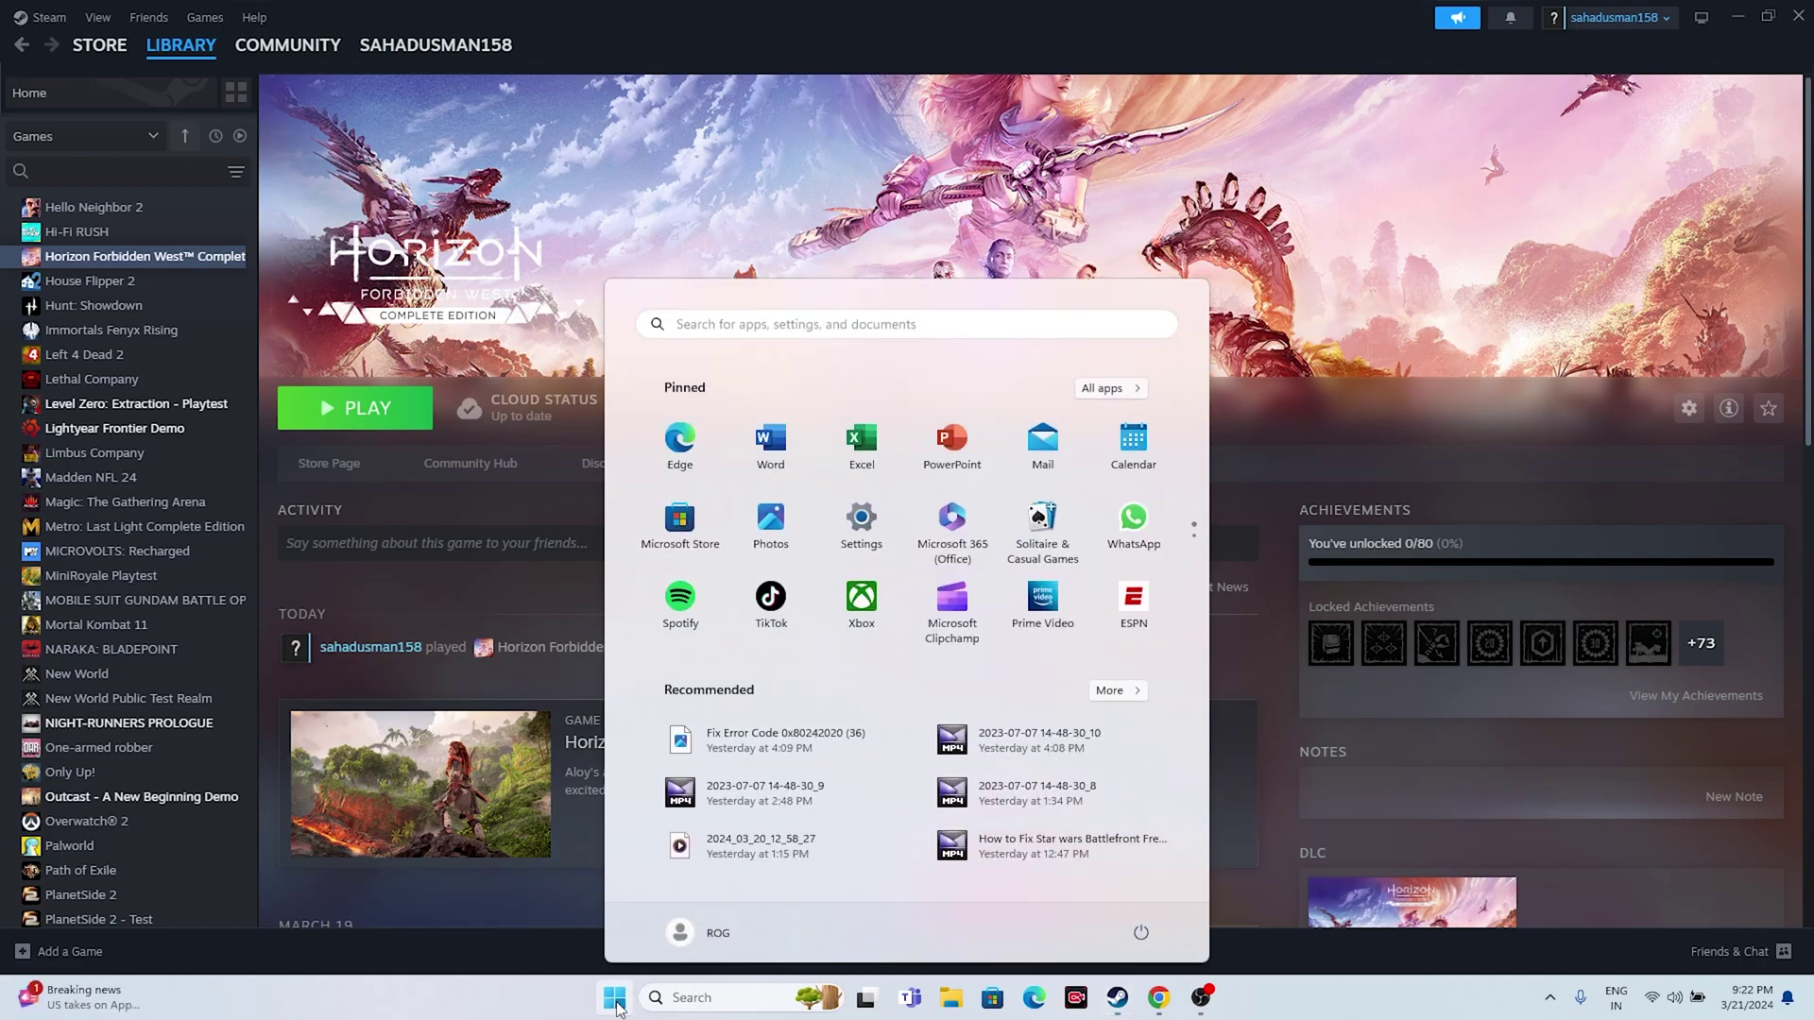
{"action": "left_click", "coordinate": [1143, 934]}
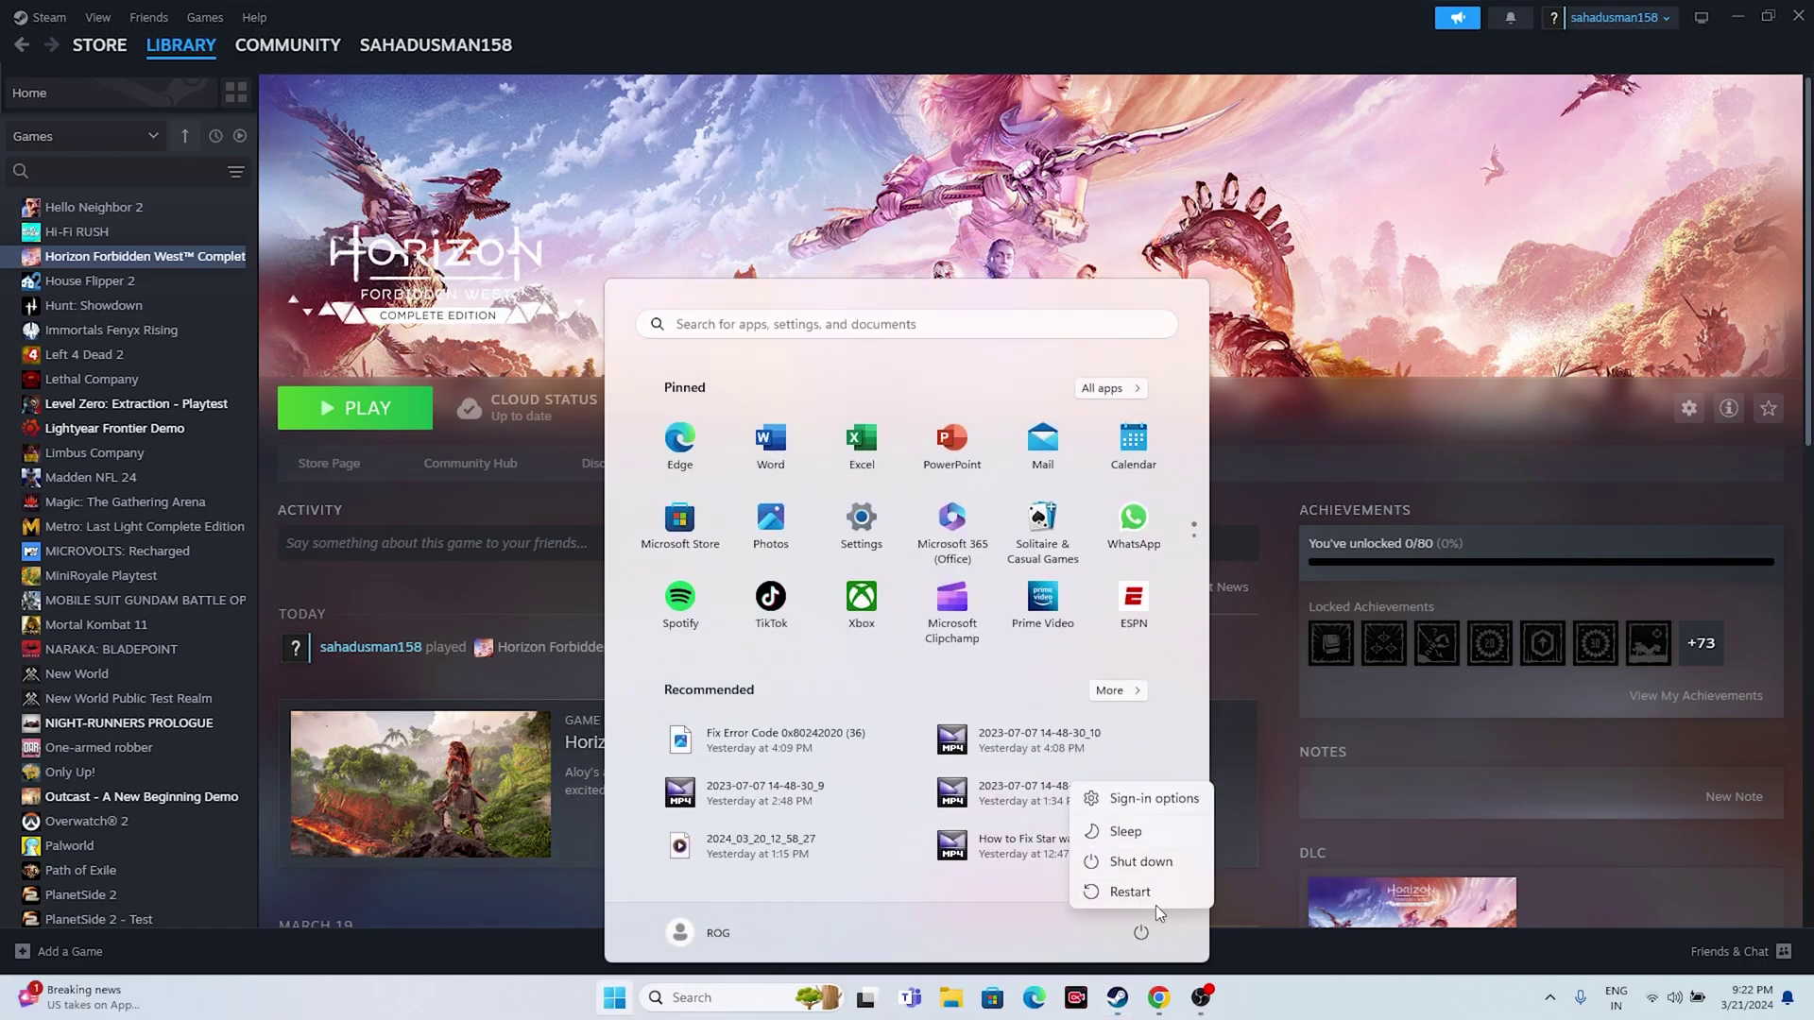
{"action": "left_click", "coordinate": [1257, 1007]}
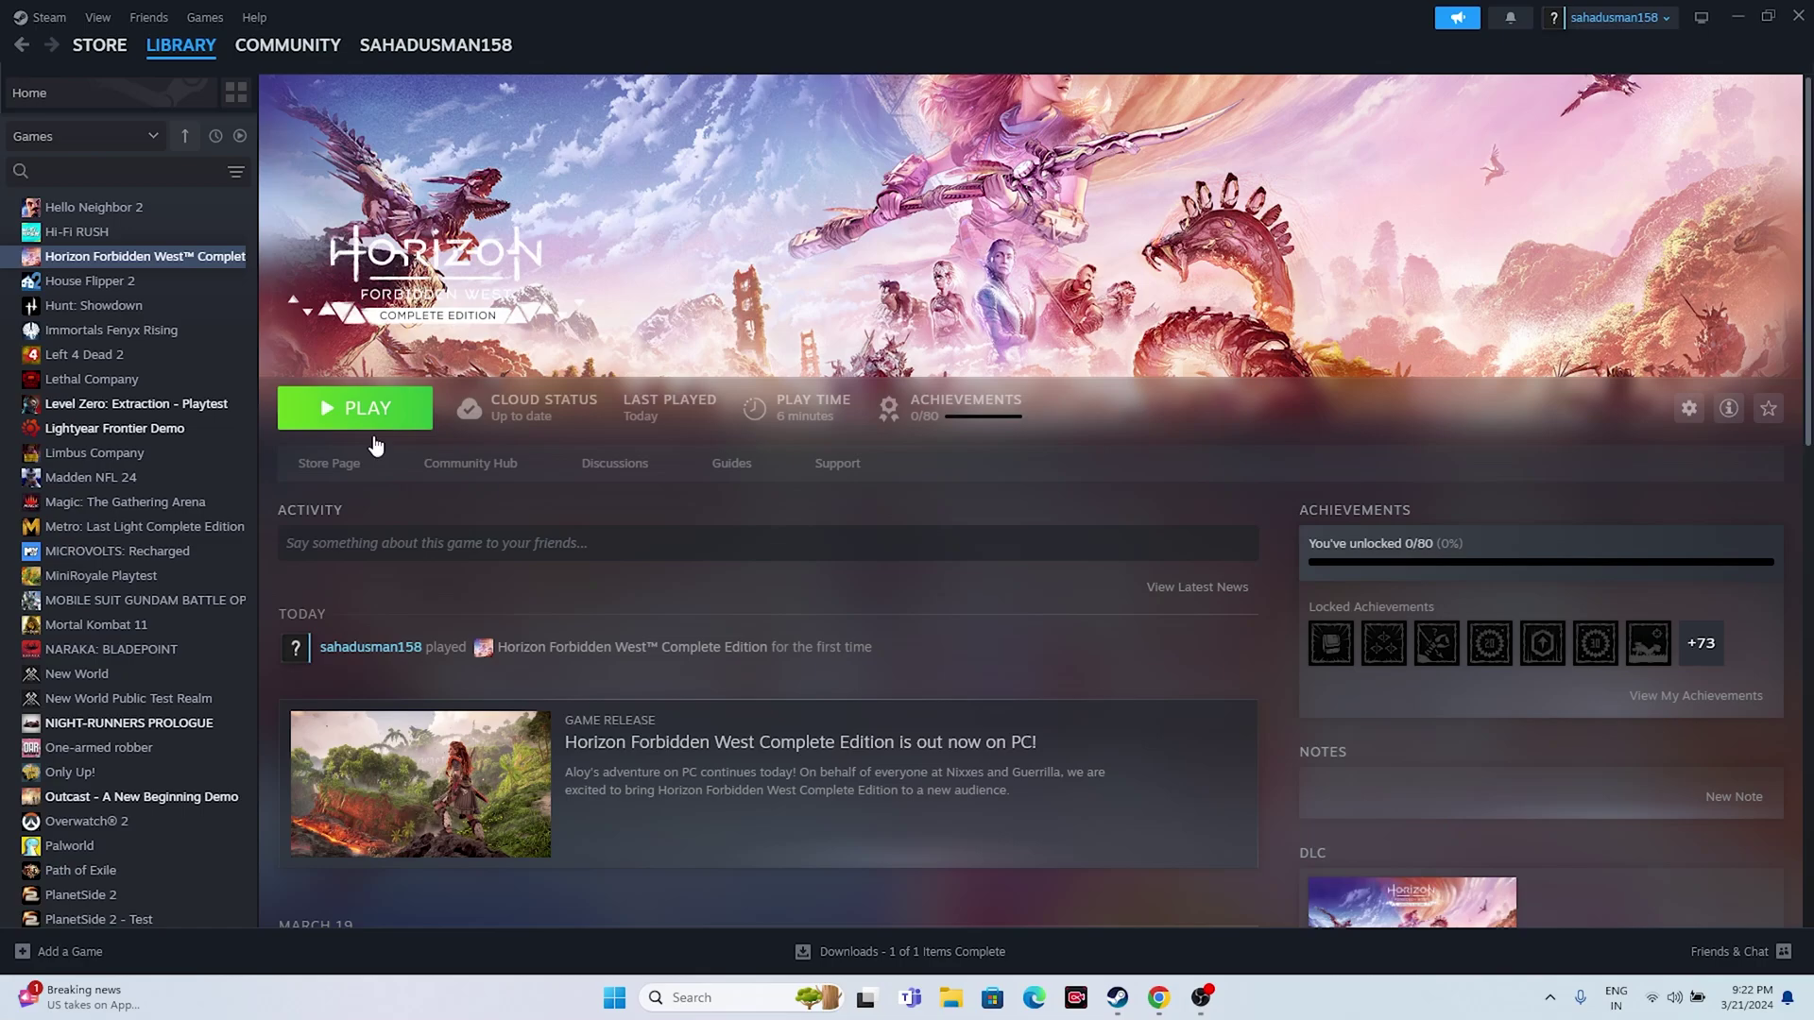
- Close Steam and the leftover Google sign-in window, and relaunch Steam from the desktop
{"action": "left_click", "coordinate": [1799, 16]}
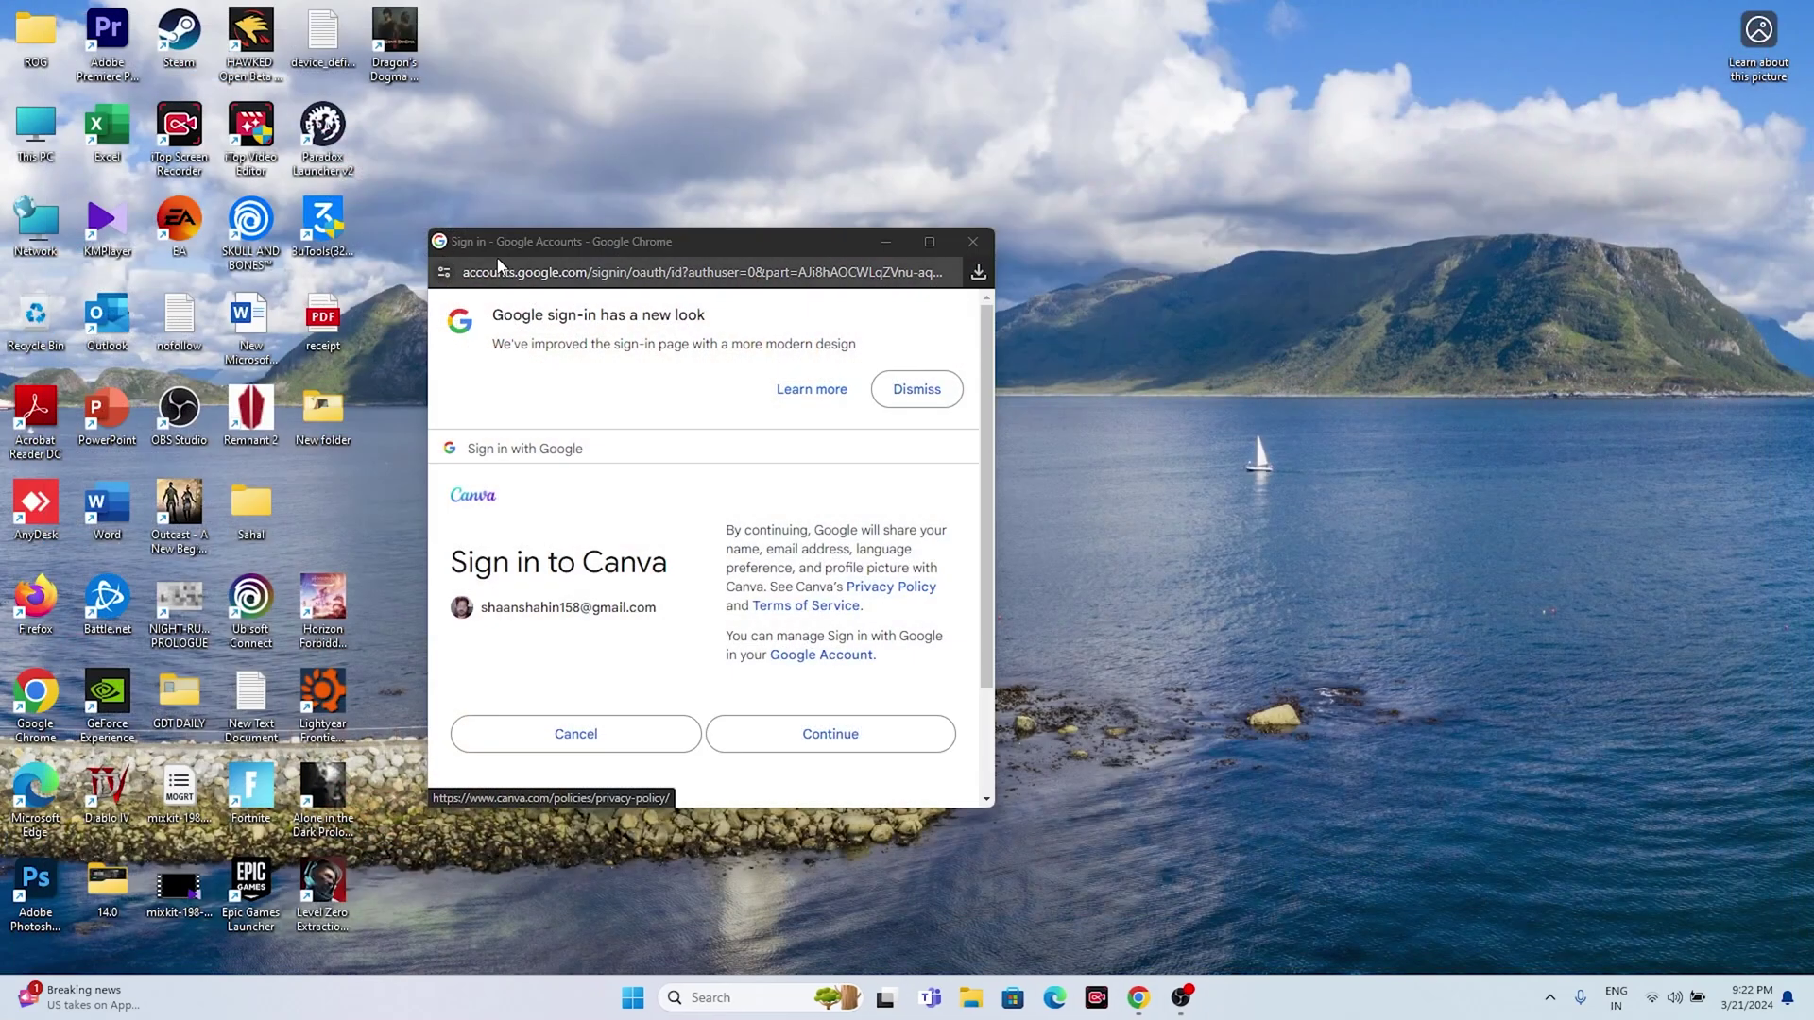
{"action": "left_click", "coordinate": [973, 244]}
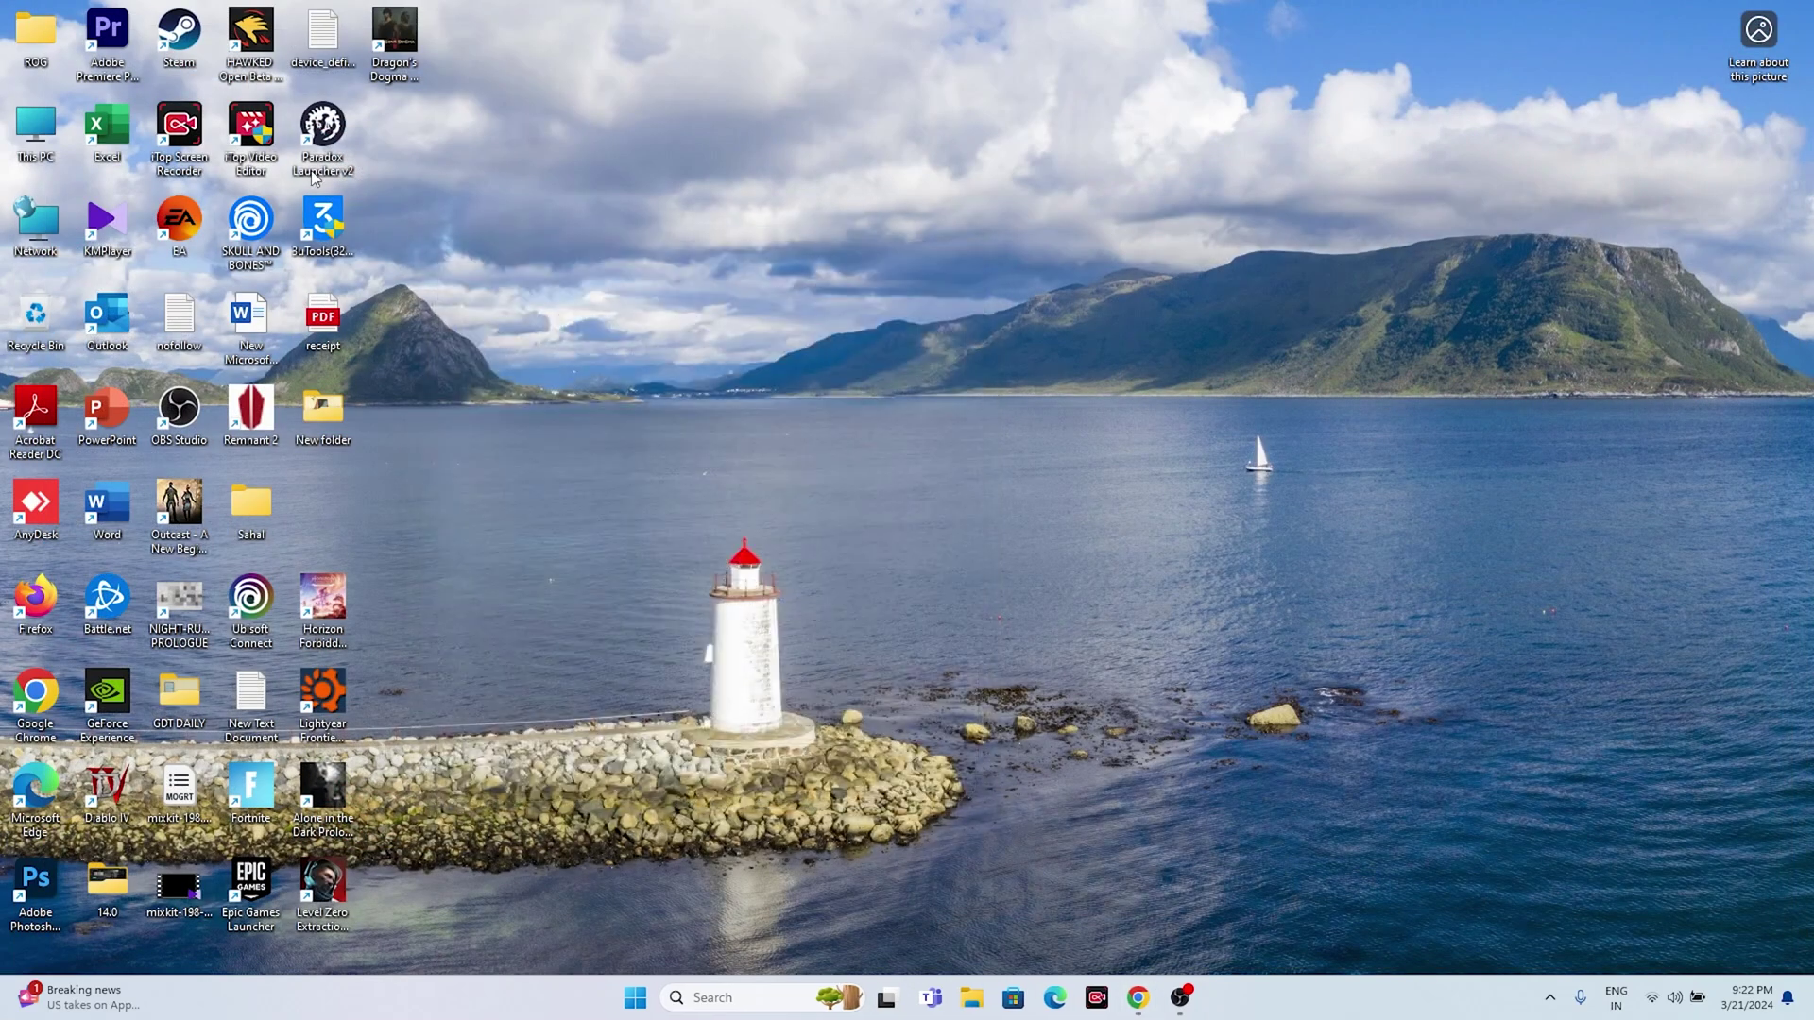
{"action": "double_click", "coordinate": [181, 43]}
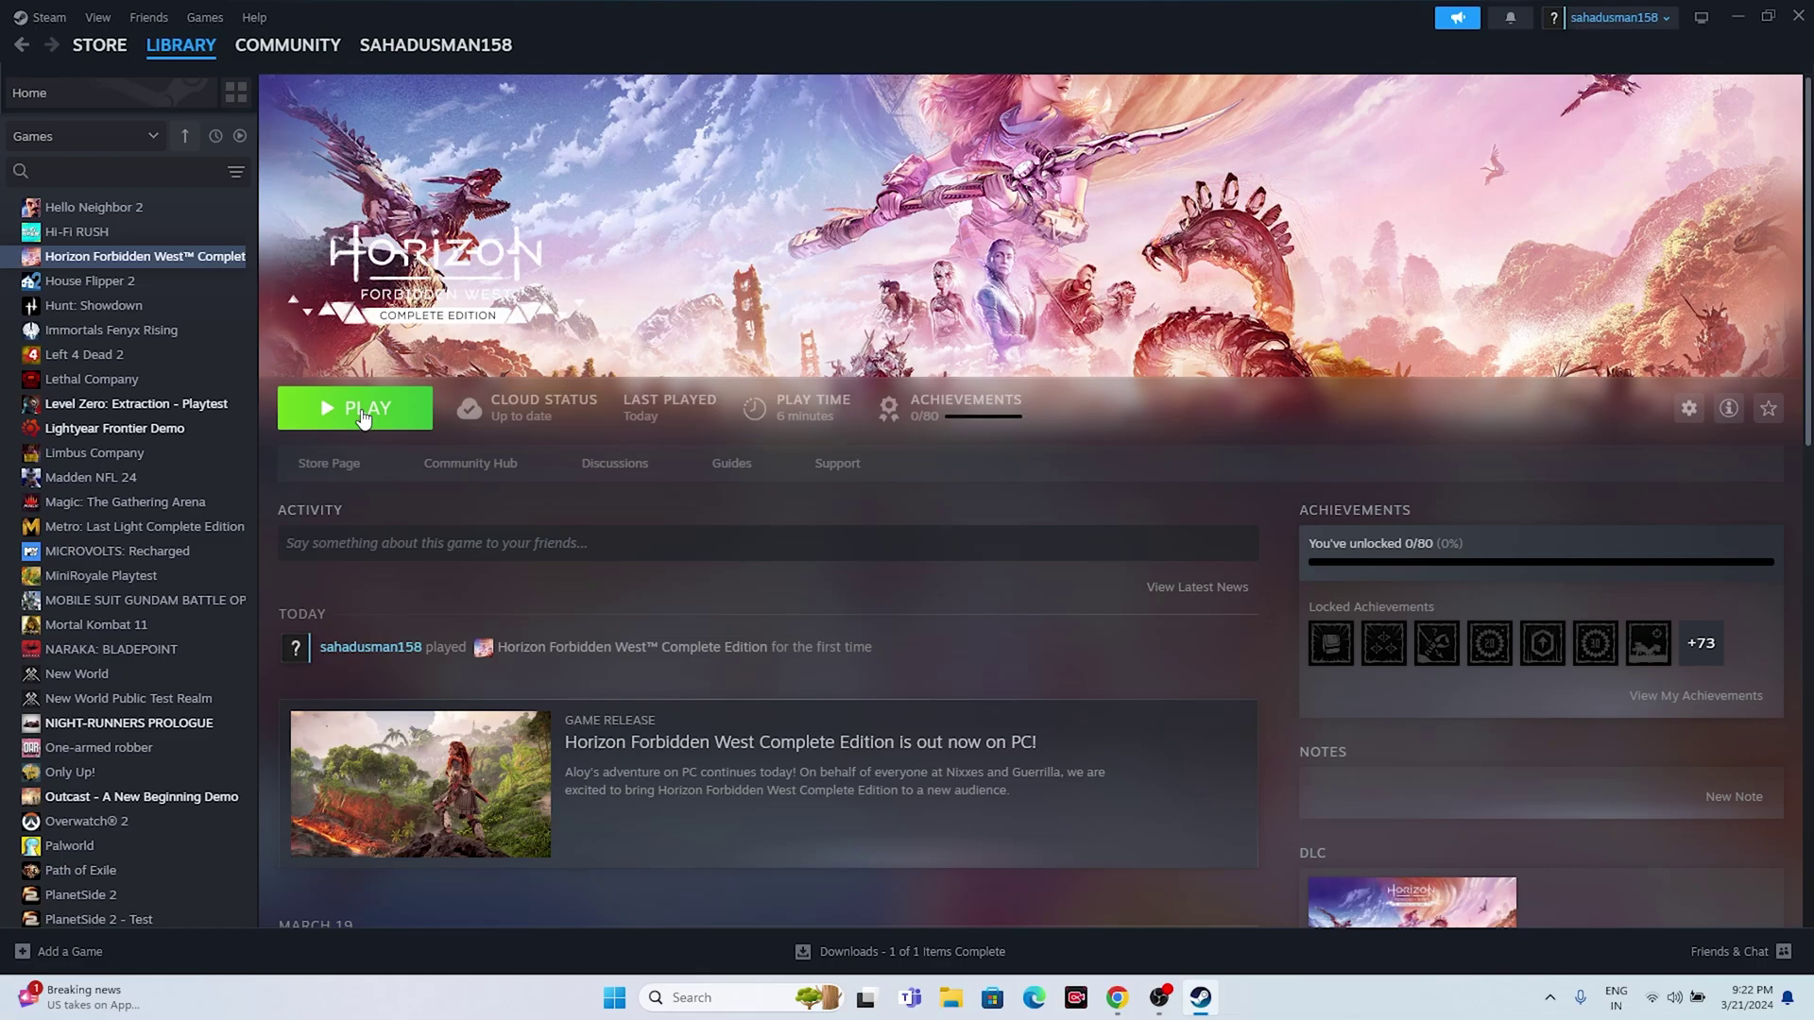
- Browse to the installed files of Horizon Forbidden West Complete Edition from its Steam properties and select the HorizonForbiddenWest application
{"action": "right_click", "coordinate": [80, 264]}
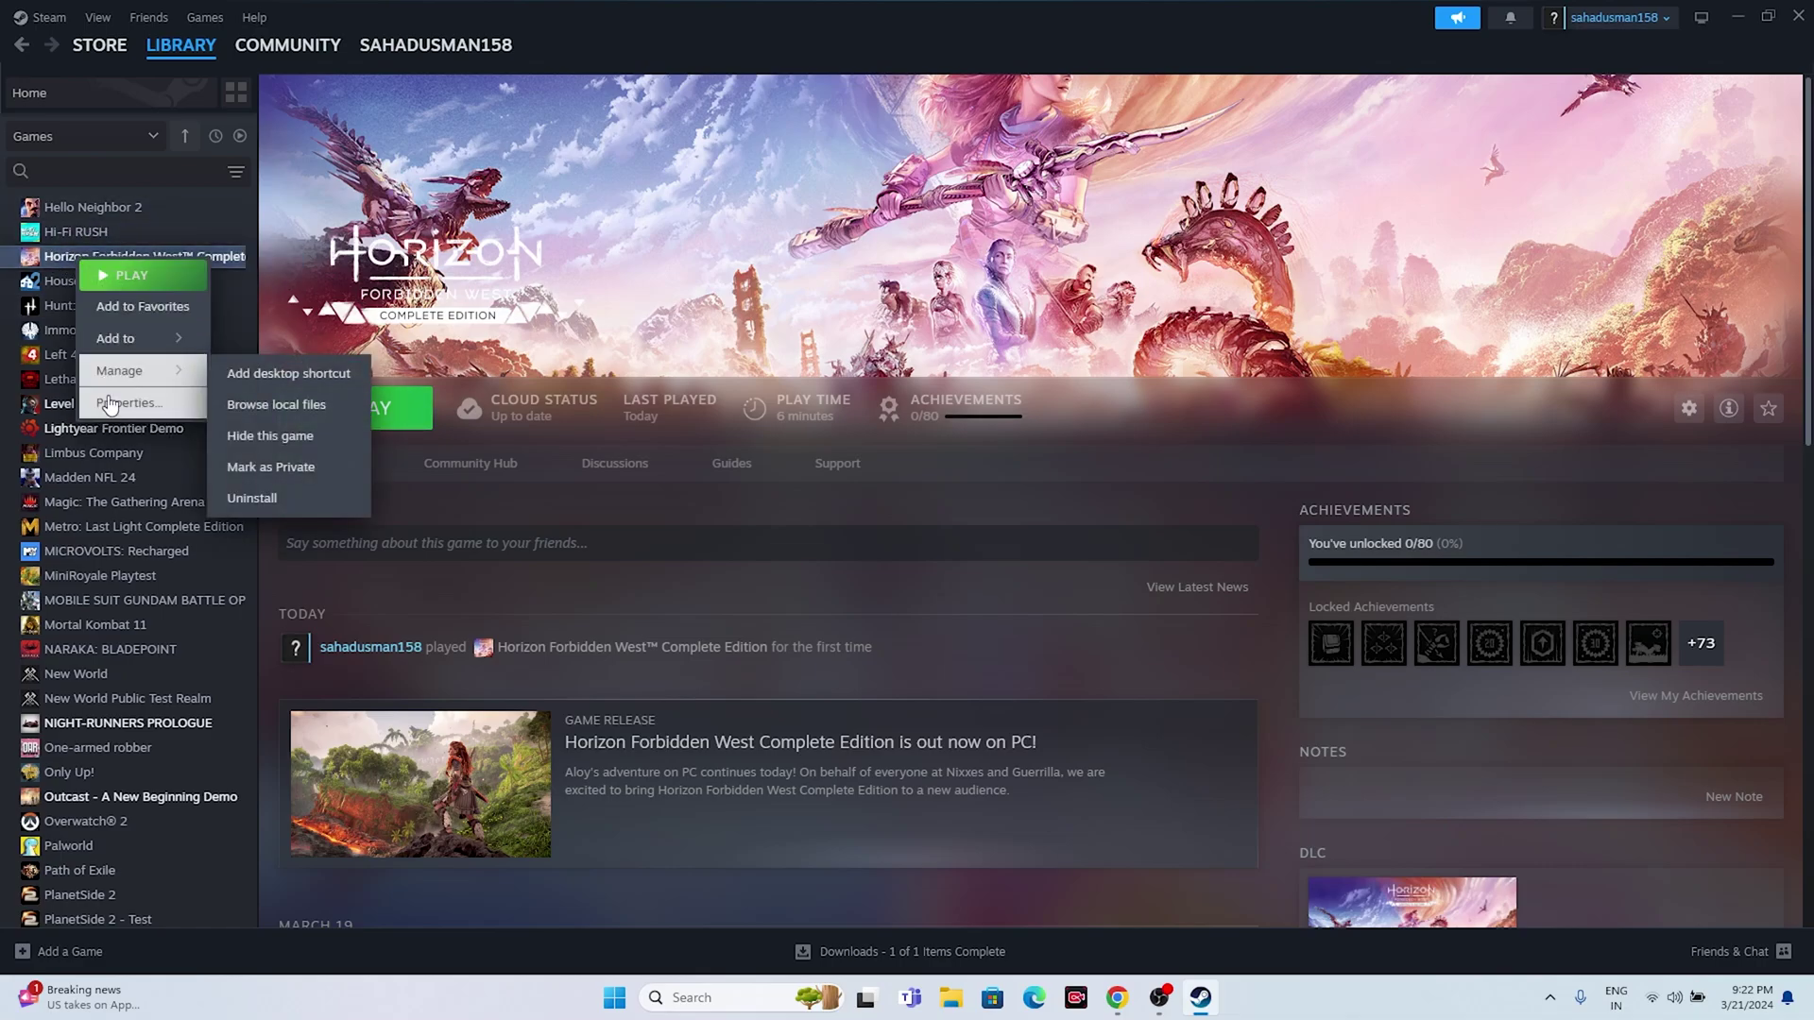
{"action": "left_click", "coordinate": [104, 407]}
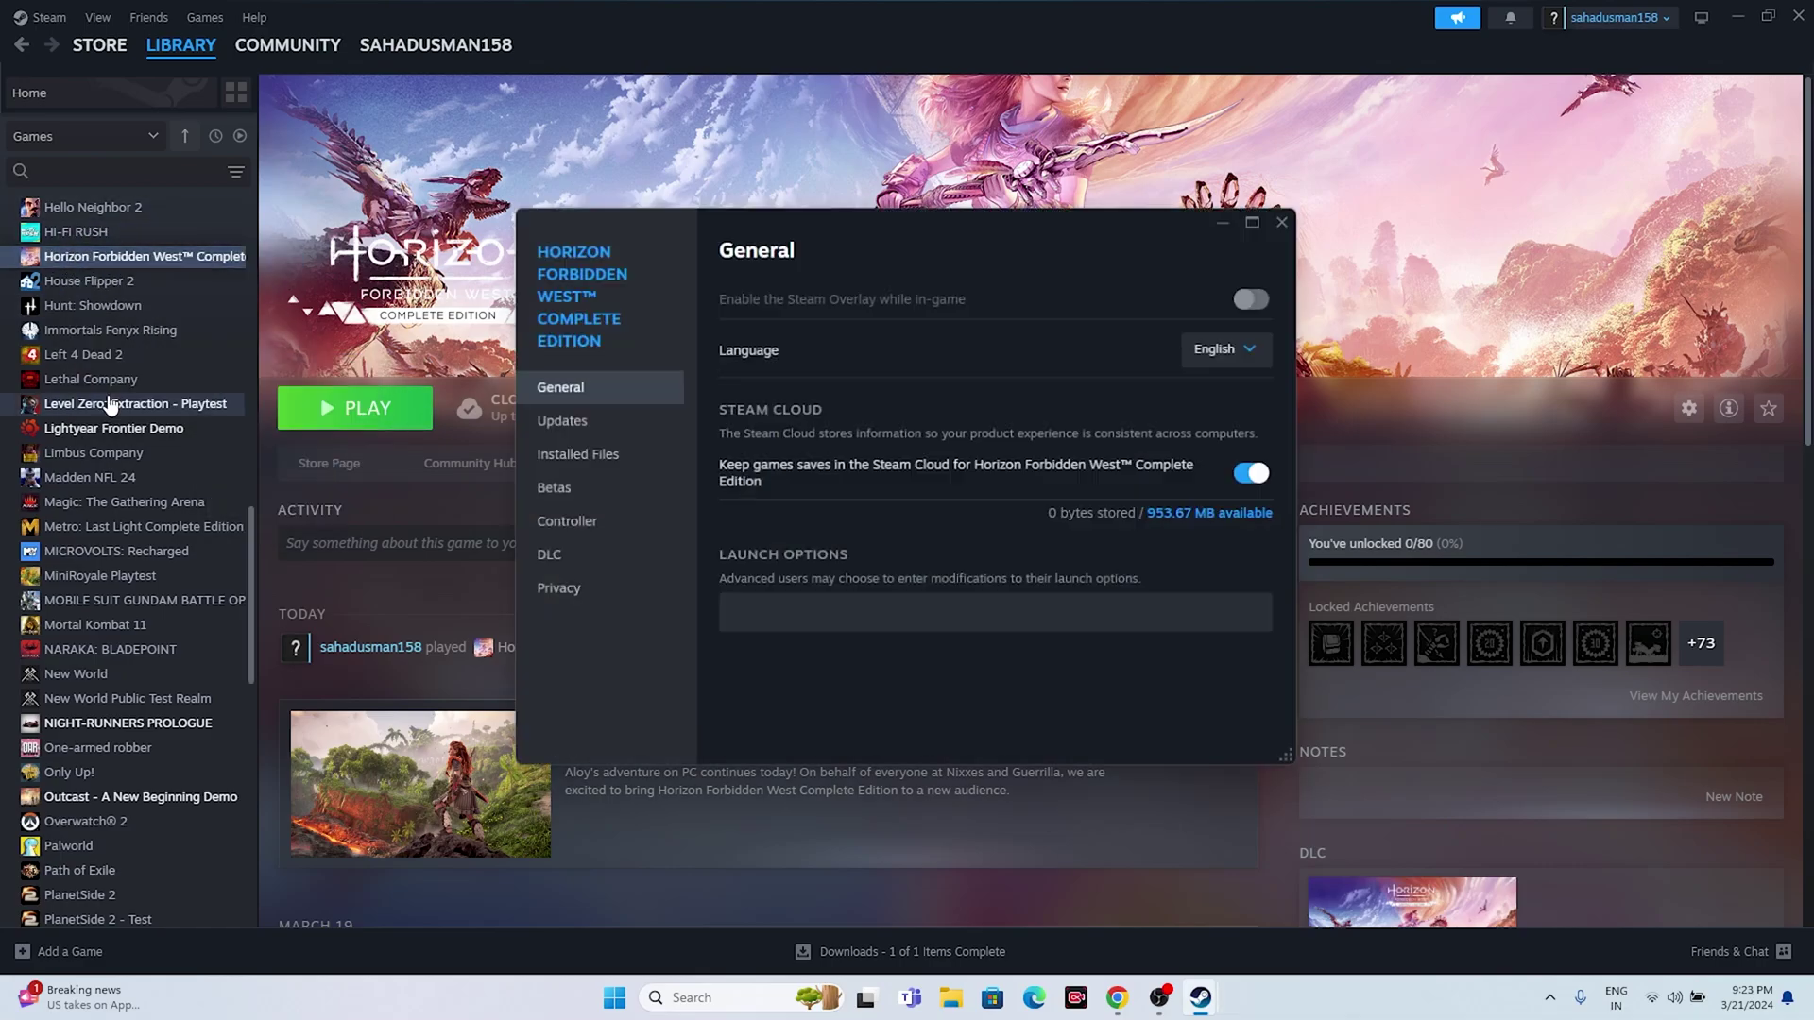
{"action": "left_click", "coordinate": [628, 461]}
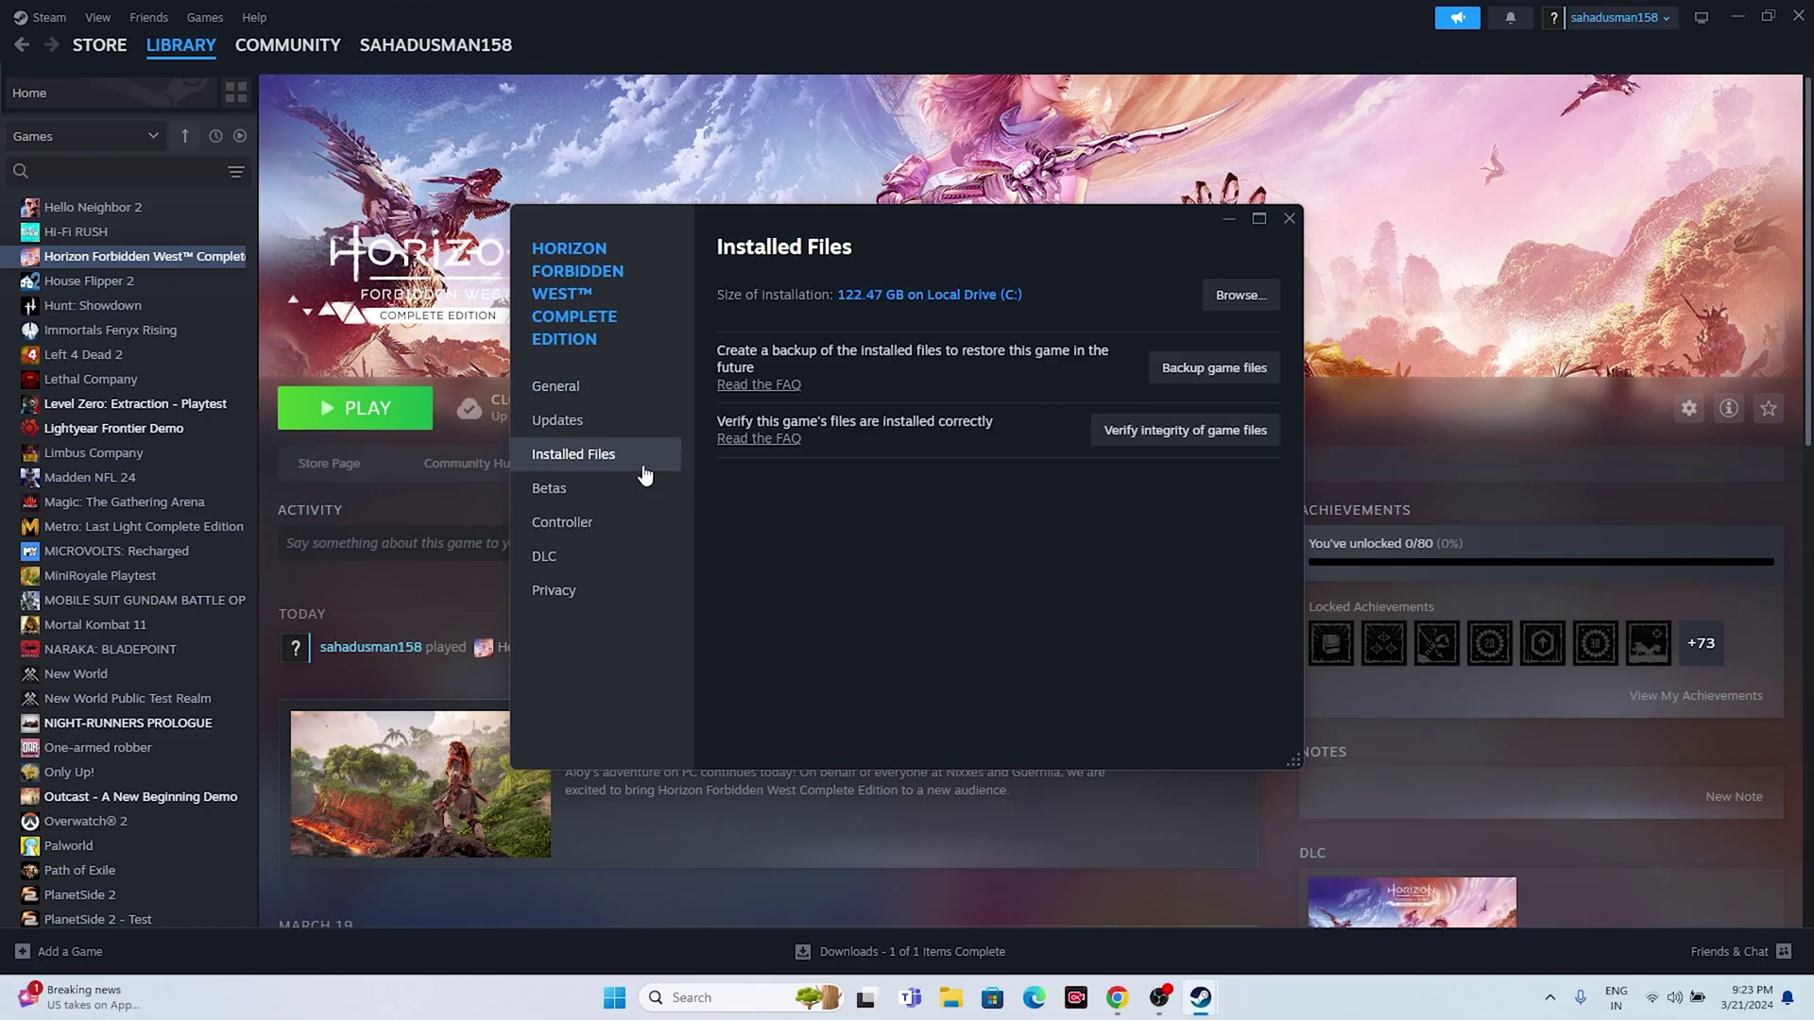
{"action": "left_click", "coordinate": [1244, 296]}
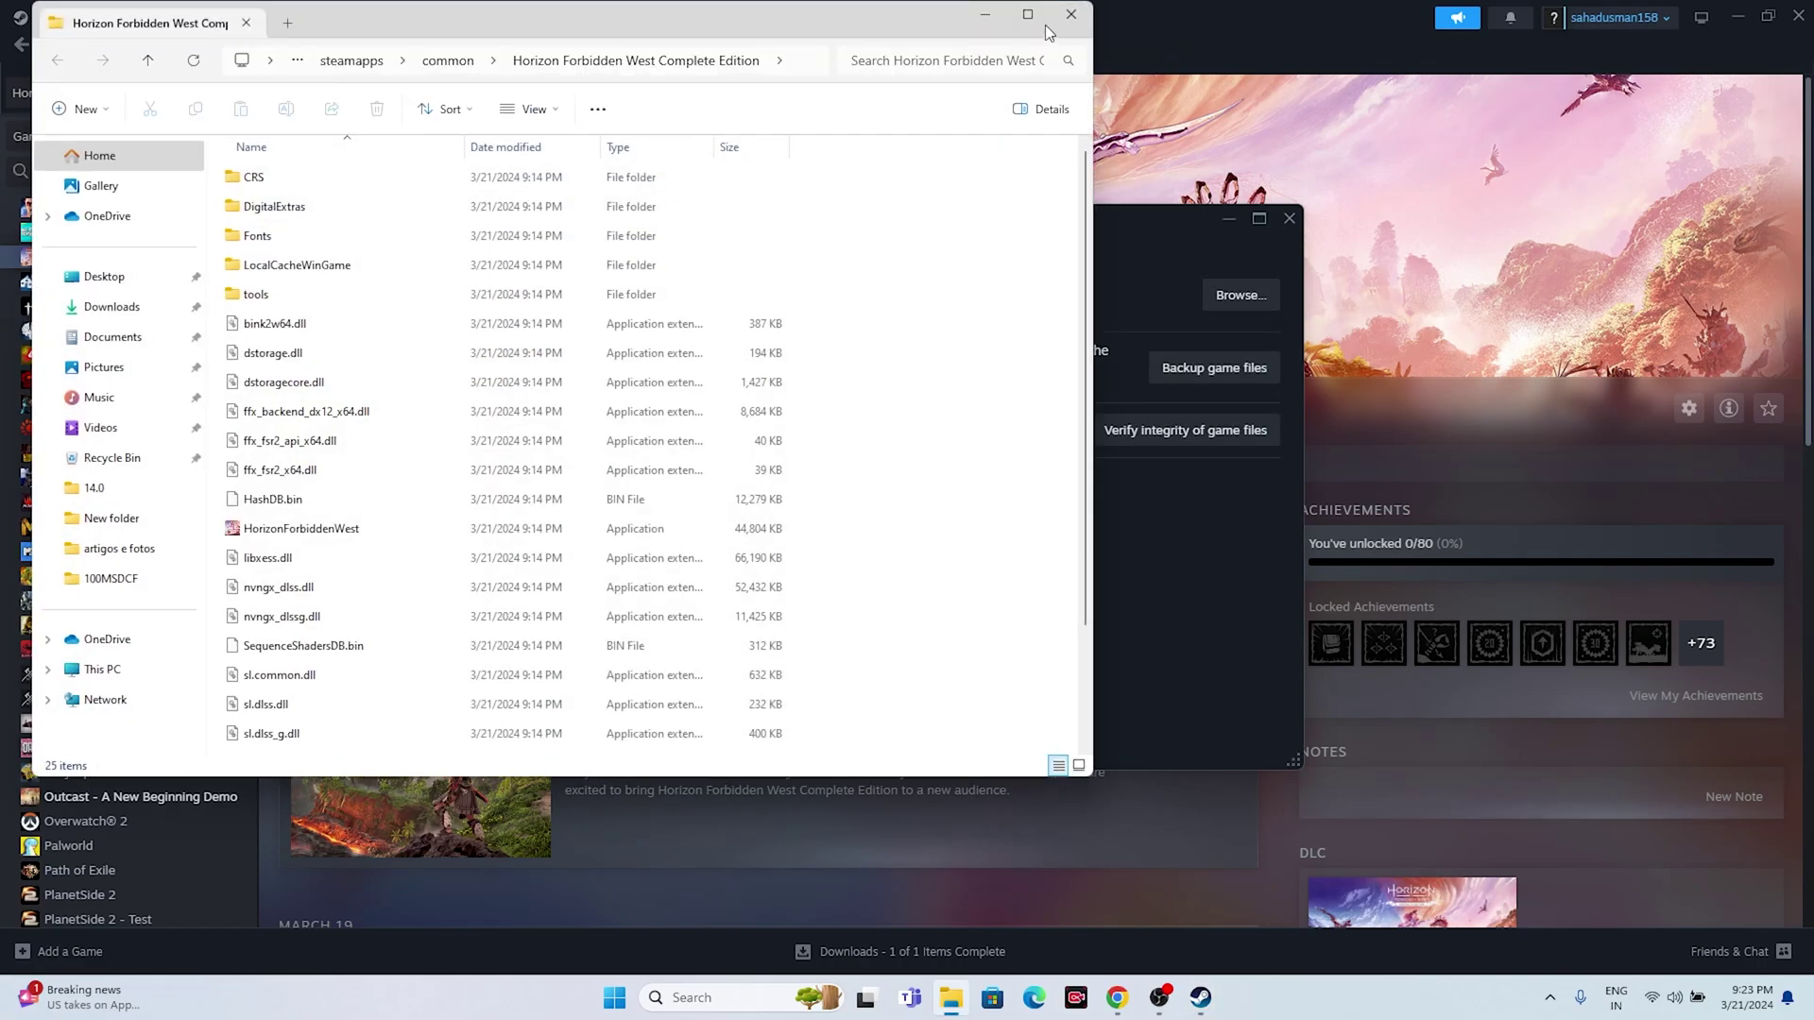
{"action": "double_click", "coordinate": [1030, 19]}
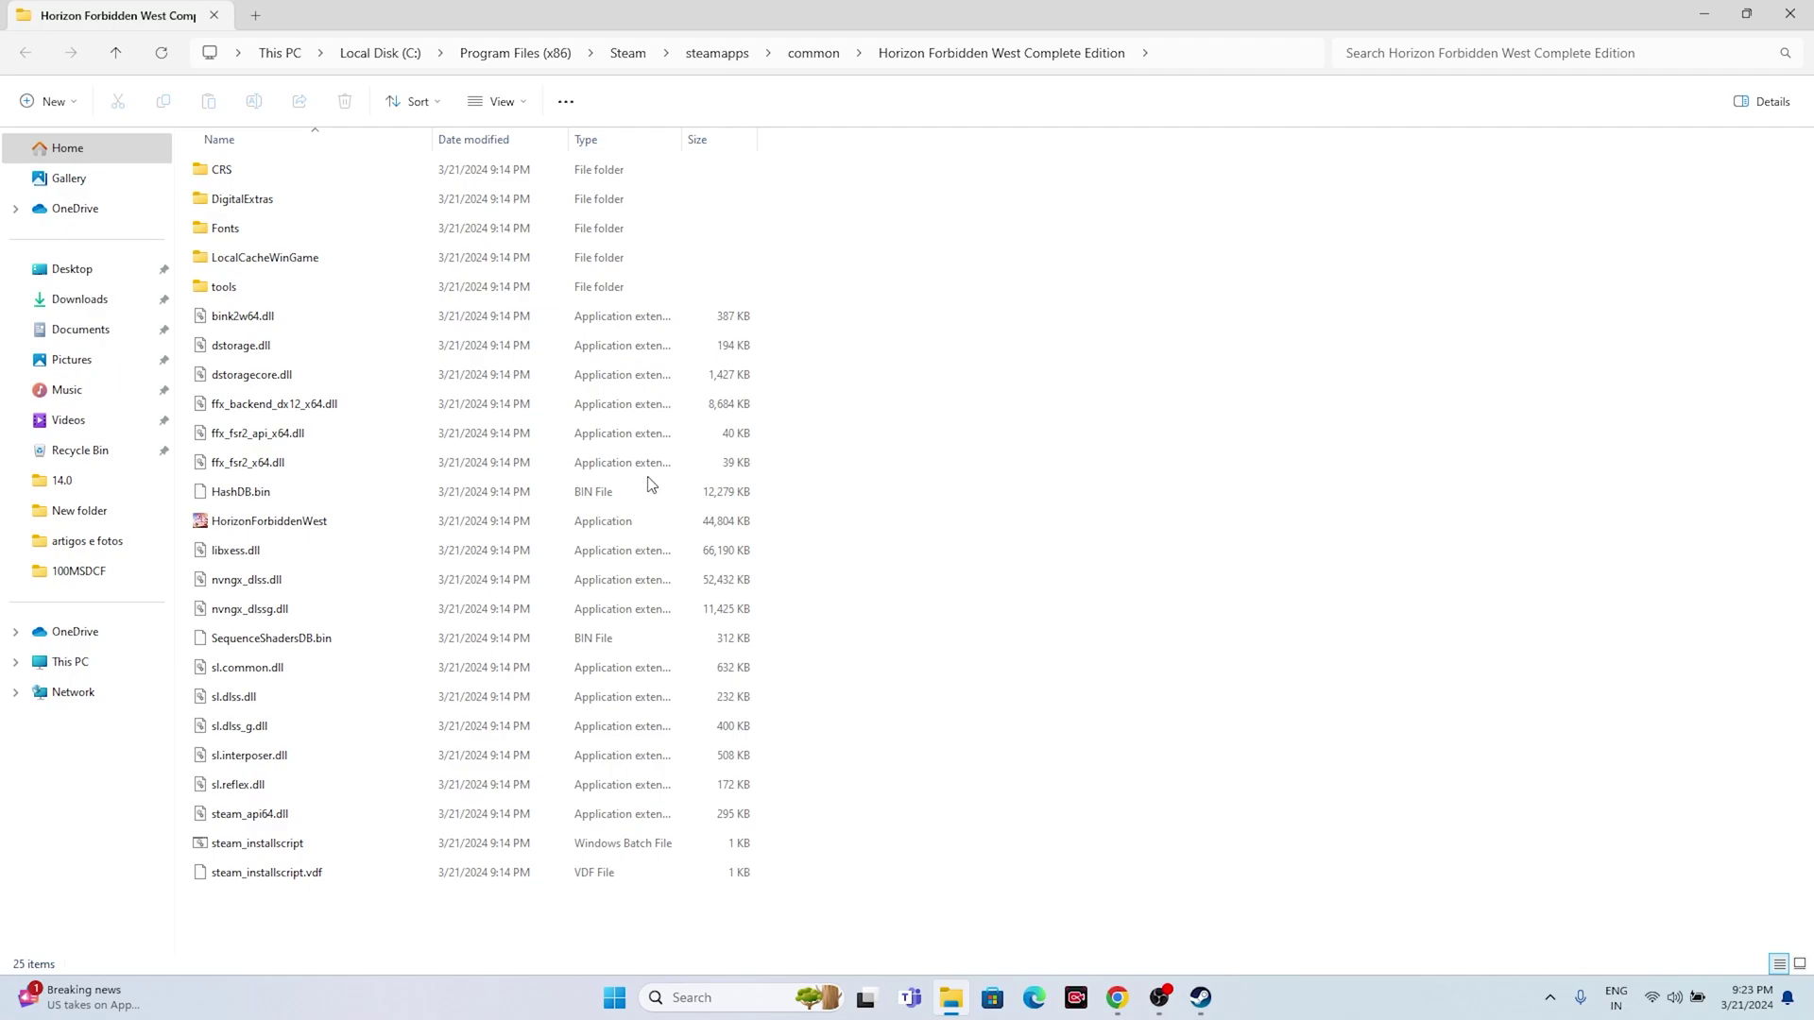
{"action": "left_click", "coordinate": [605, 522]}
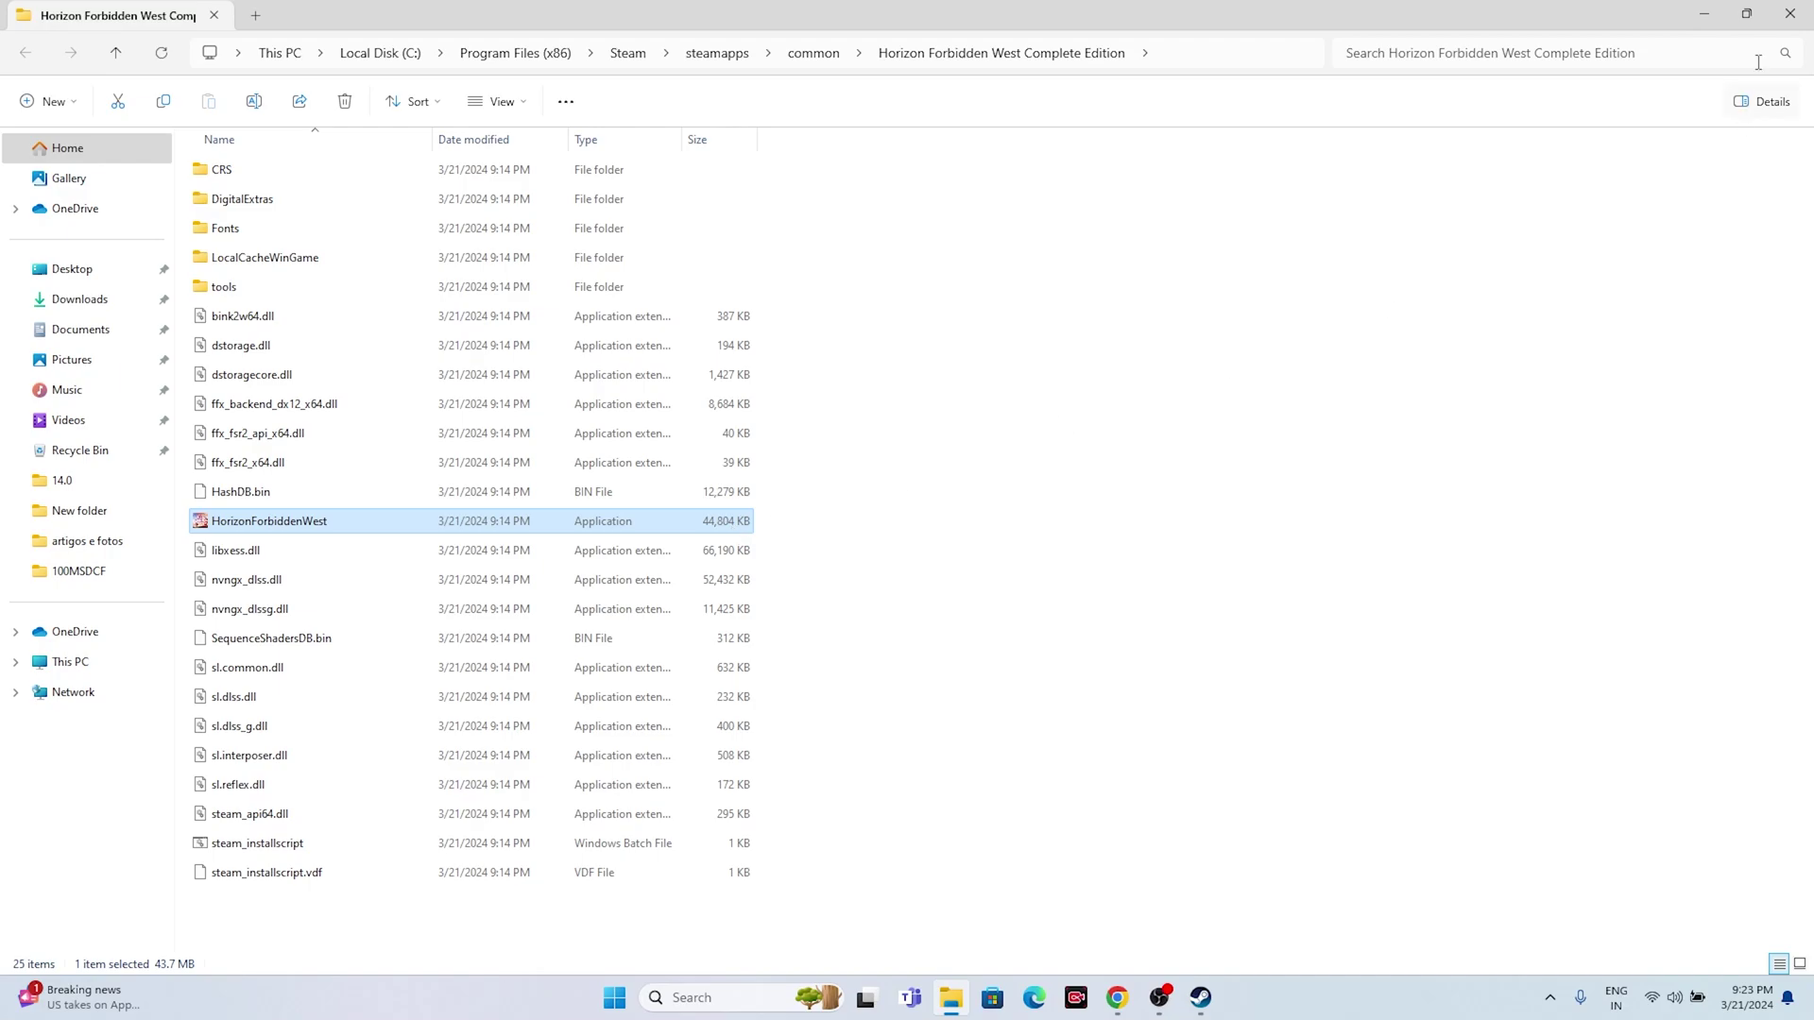
- Close the game's install folder and its properties window, and minimize Steam
{"action": "left_click", "coordinate": [1793, 14]}
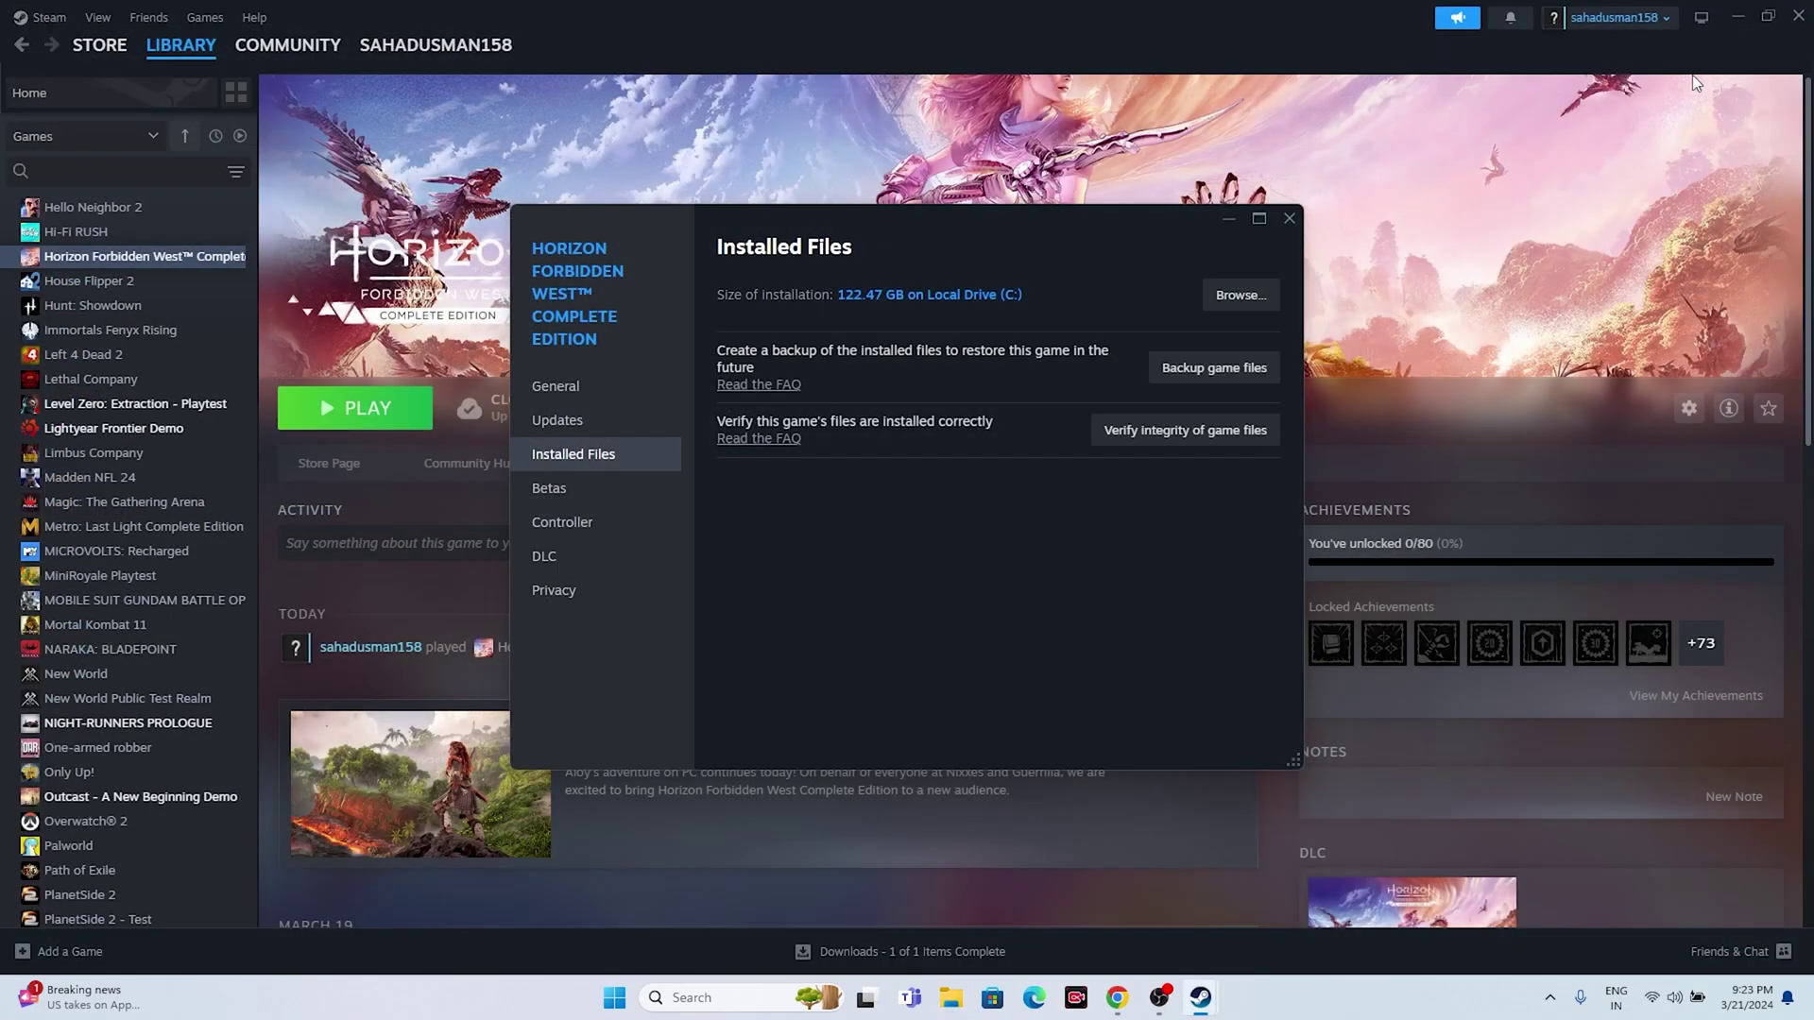
{"action": "left_click", "coordinate": [1285, 220]}
{"action": "left_click", "coordinate": [1738, 16]}
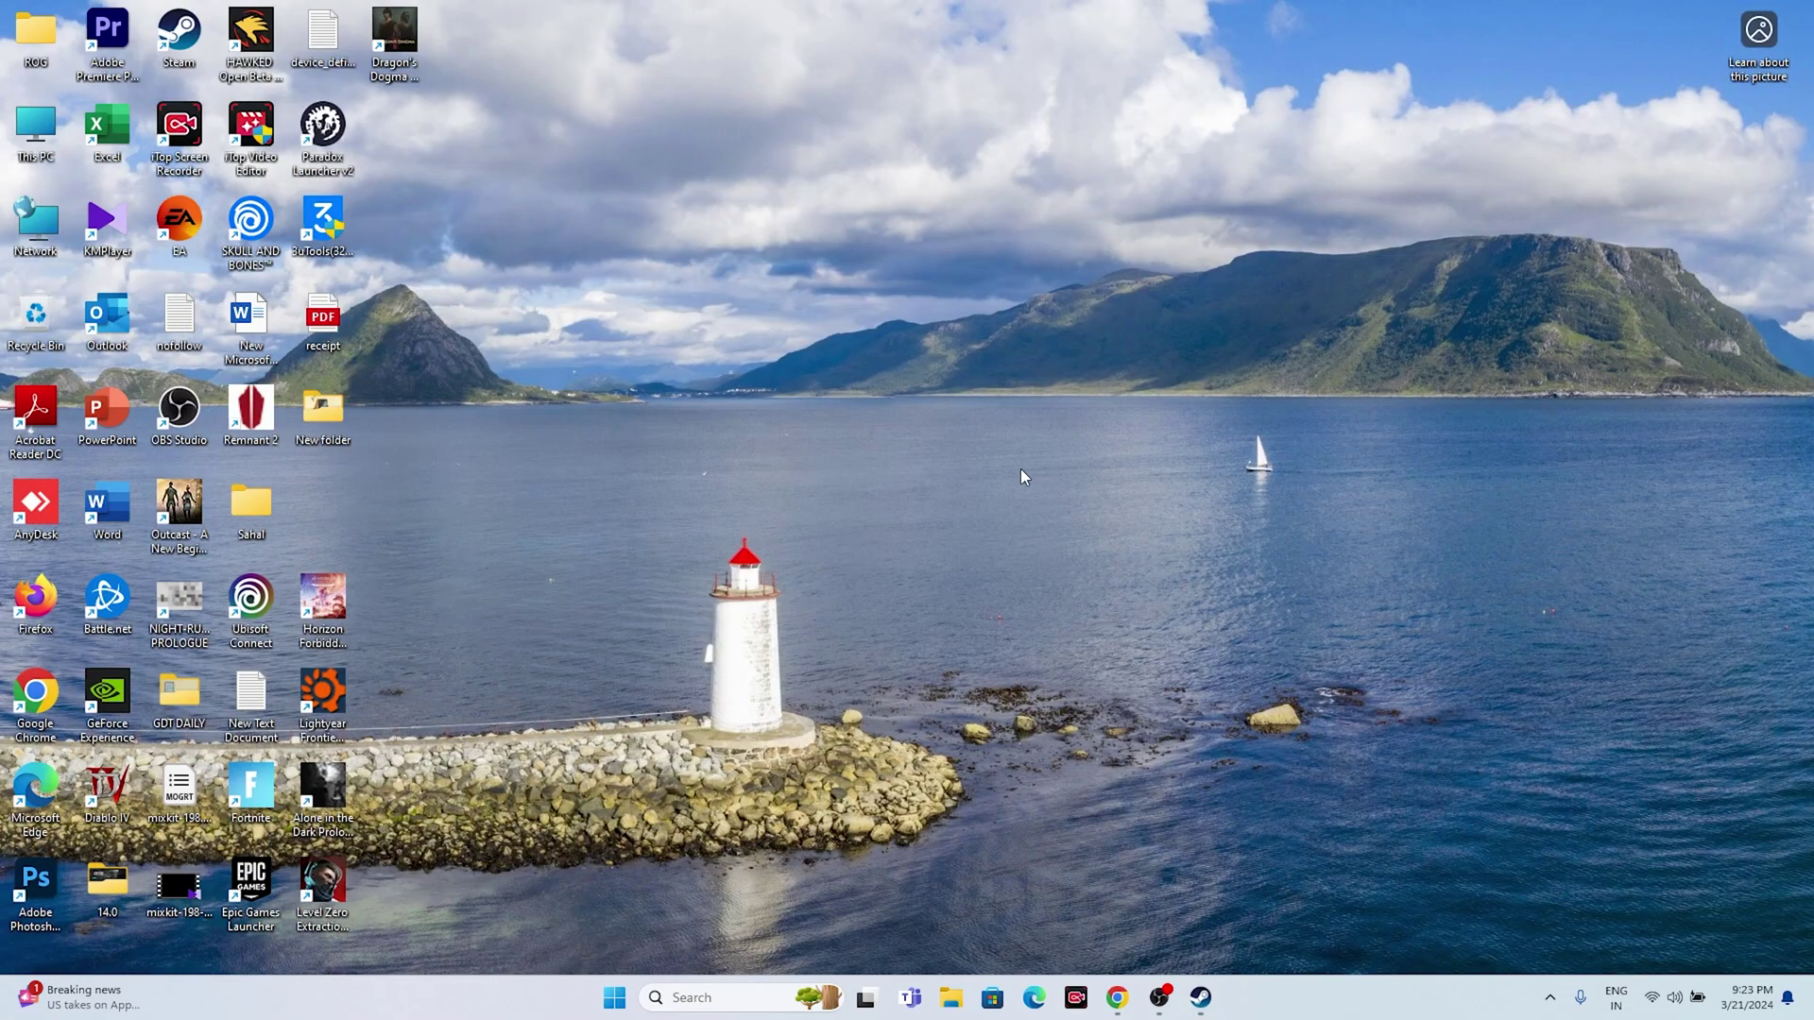
- In File Explorer, open the folder Program Files (x86)\Steam\steamapps\common on Local Disk (C:)
{"action": "left_click", "coordinate": [949, 998]}
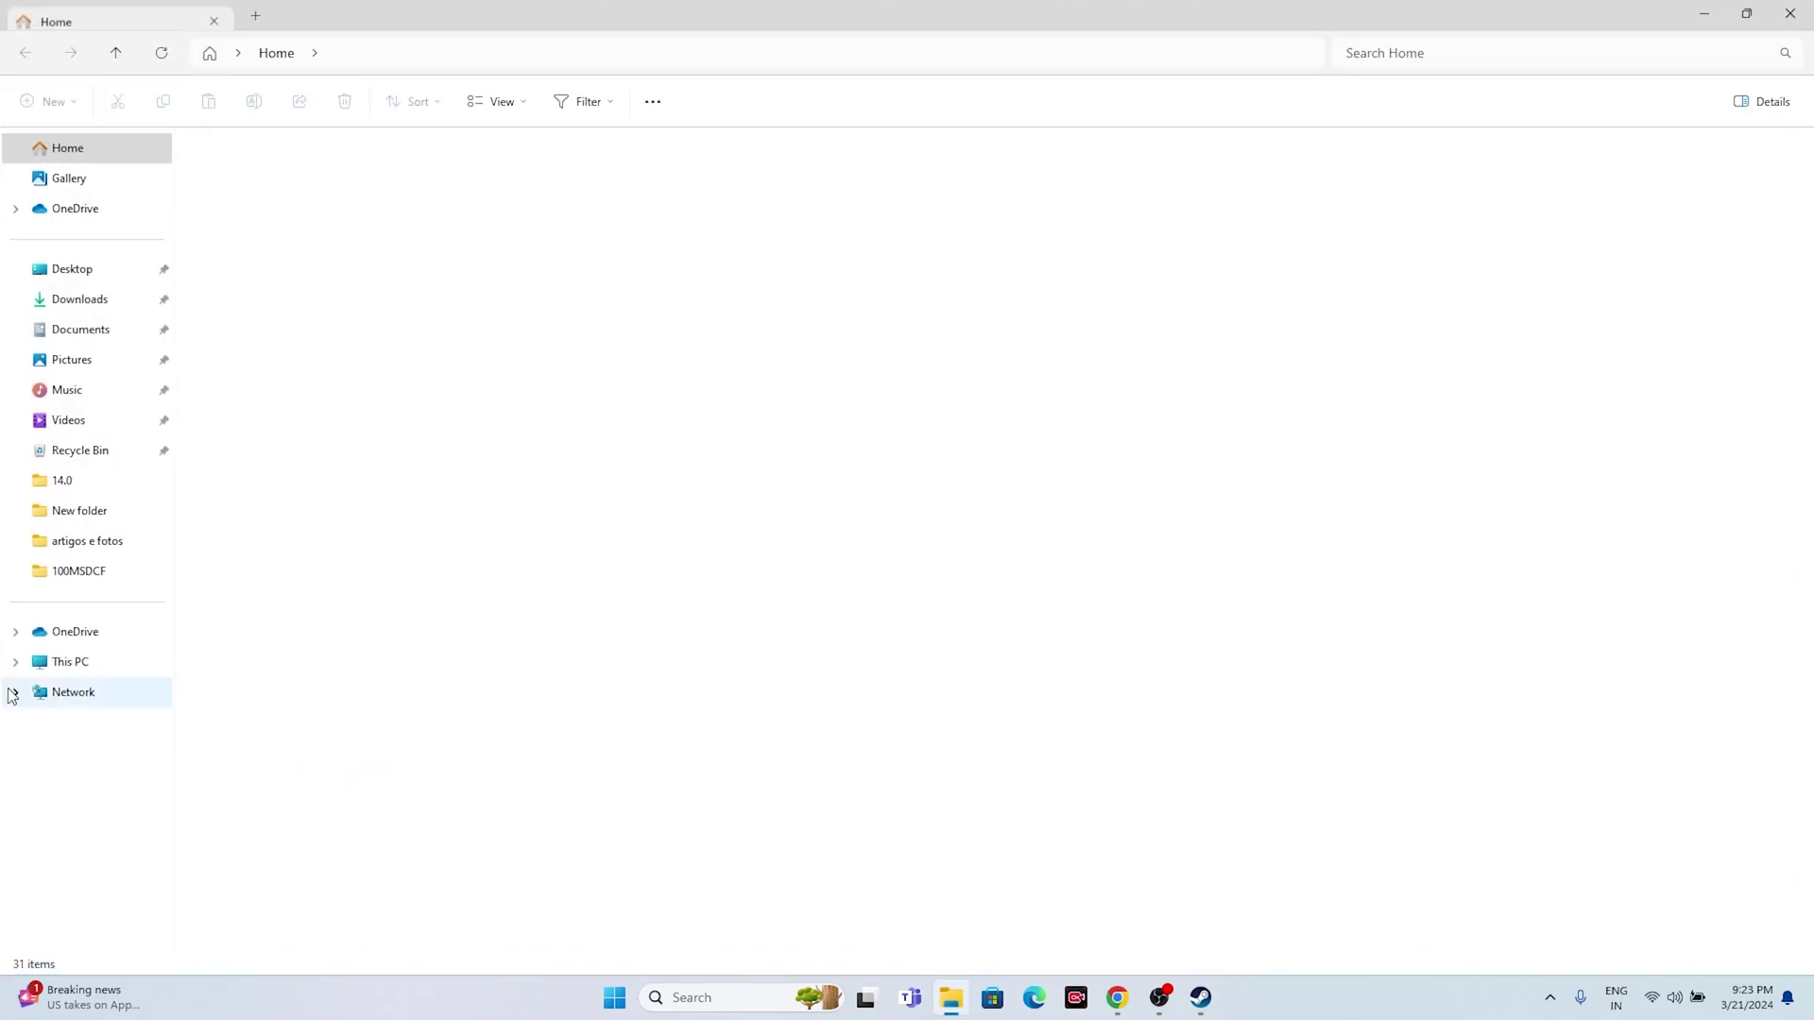
{"action": "left_click", "coordinate": [78, 659]}
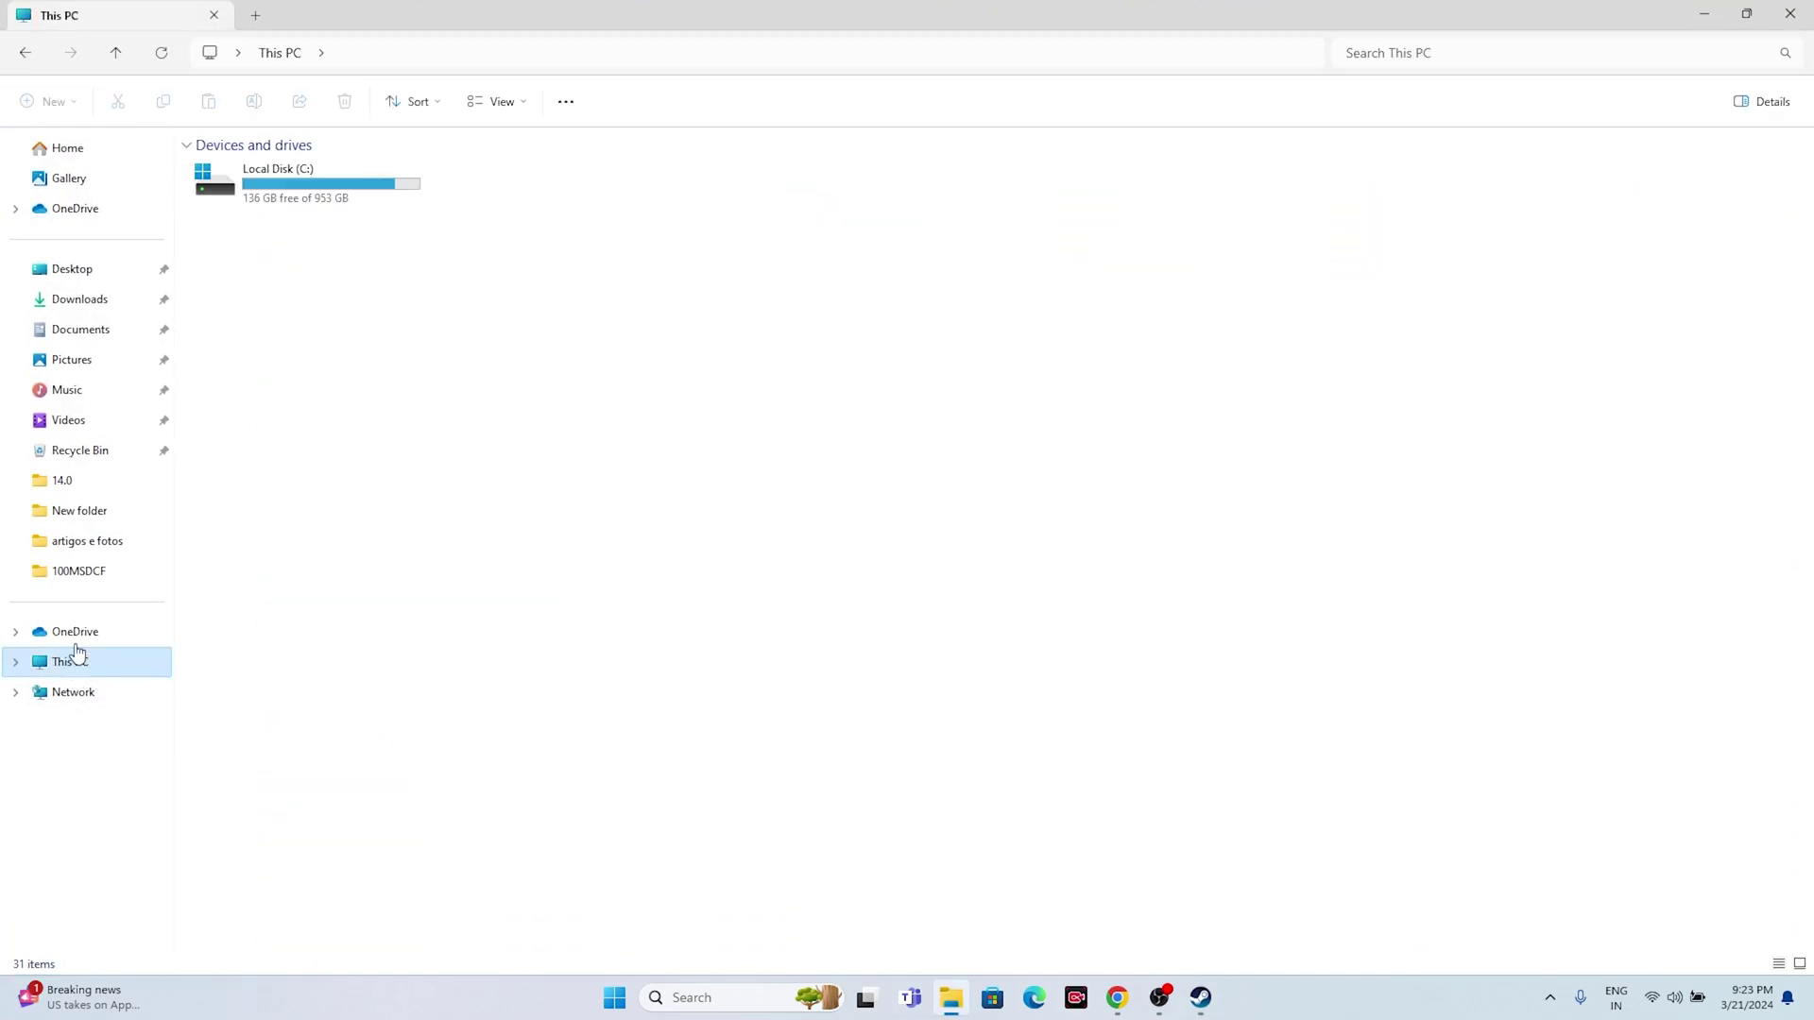
{"action": "double_click", "coordinate": [321, 201]}
{"action": "double_click", "coordinate": [320, 346]}
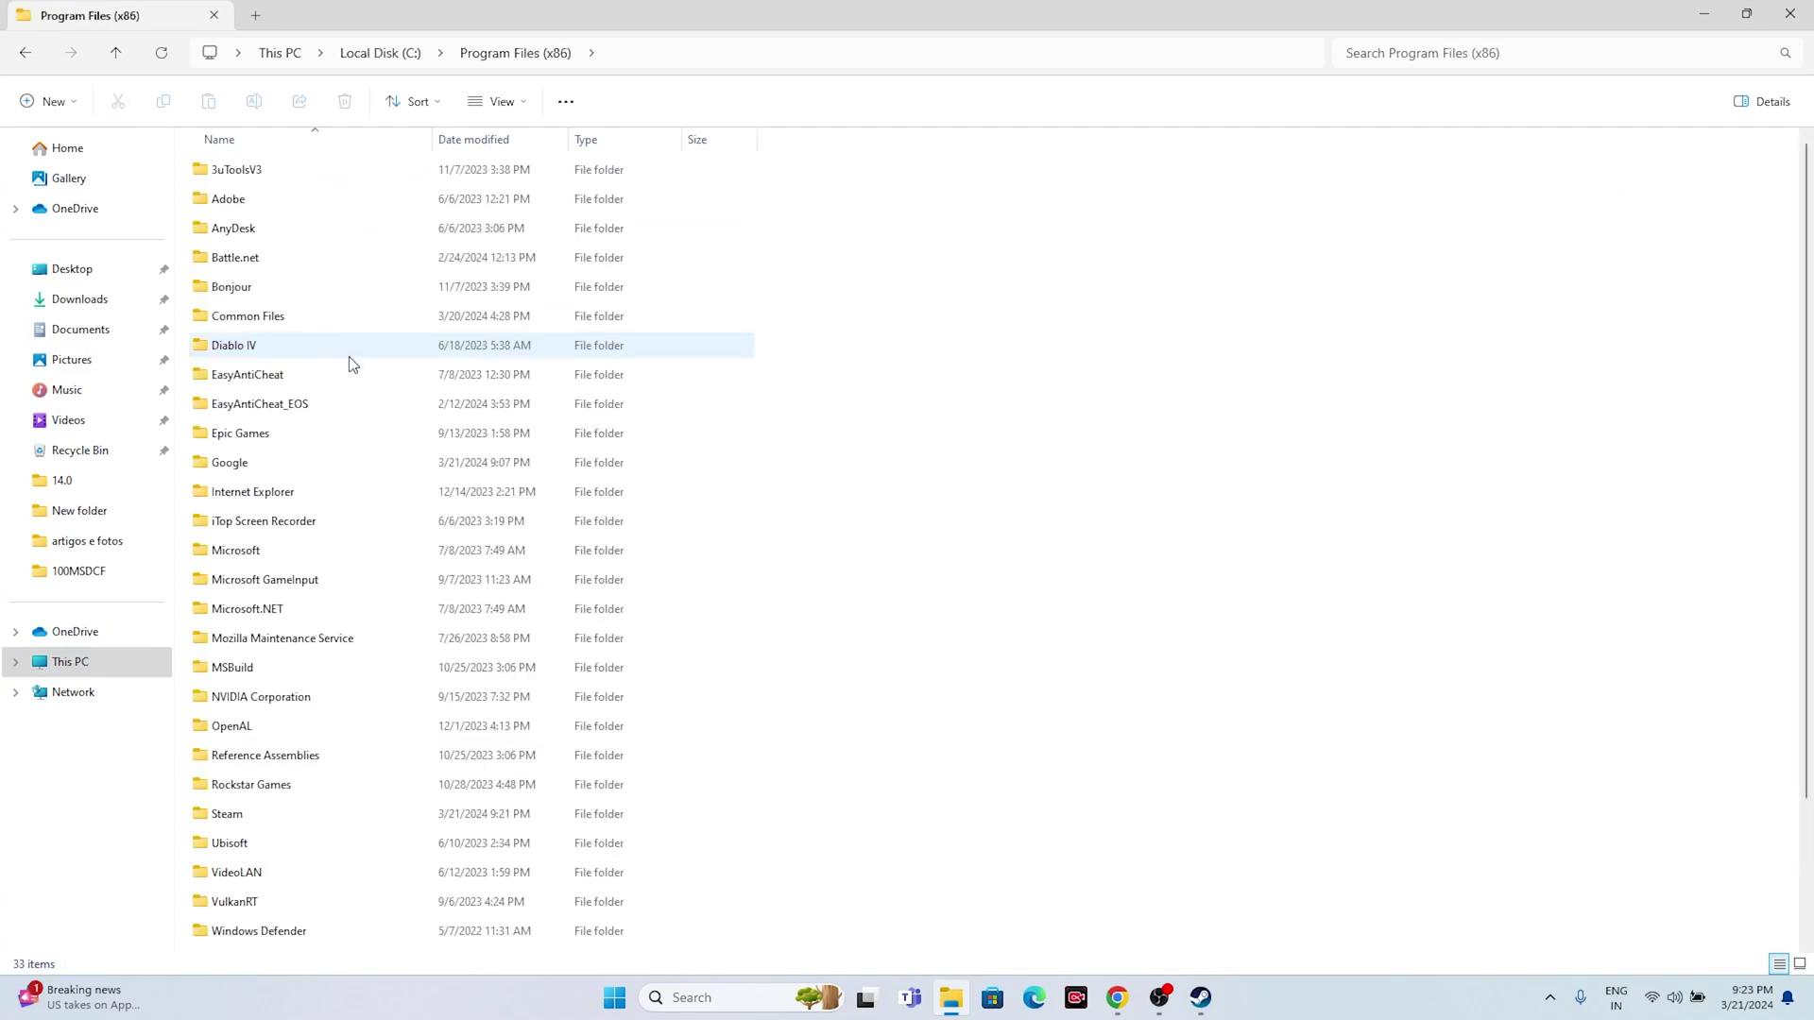
{"action": "scroll", "coordinate": [332, 491], "scroll_direction": "down", "scroll_amount": 2}
{"action": "double_click", "coordinate": [275, 649]}
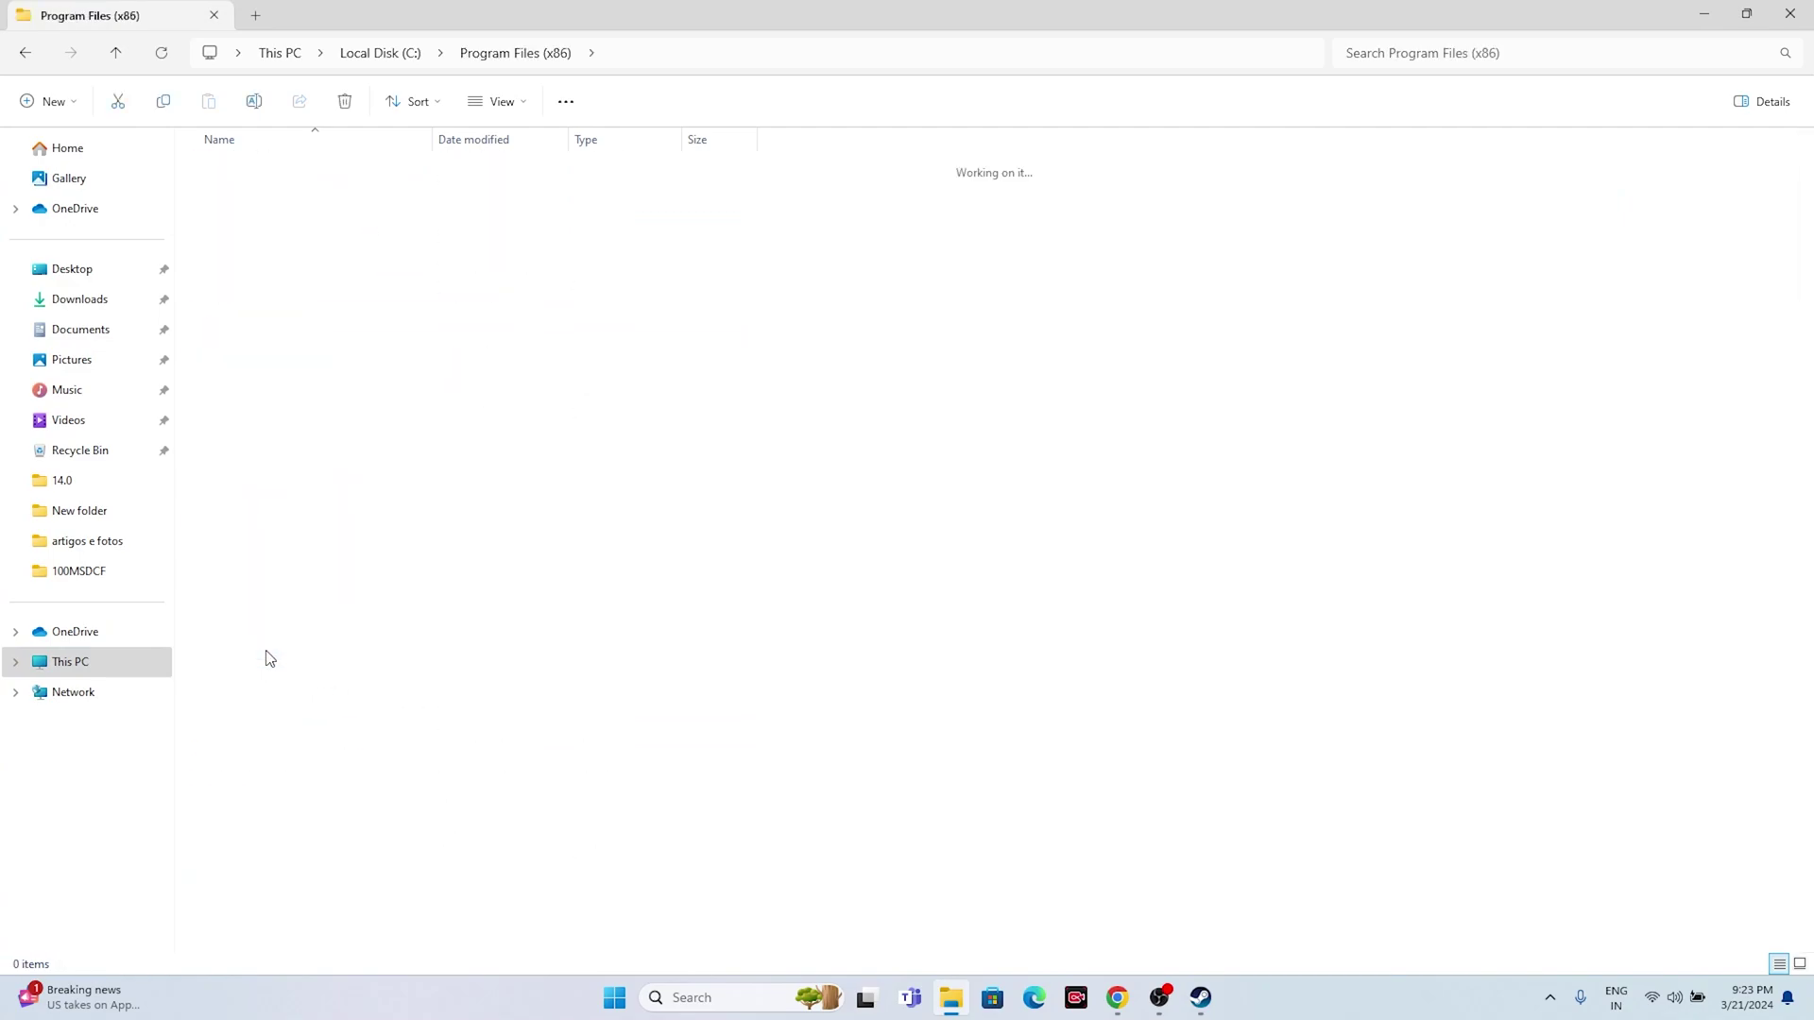
{"action": "double_click", "coordinate": [298, 617]}
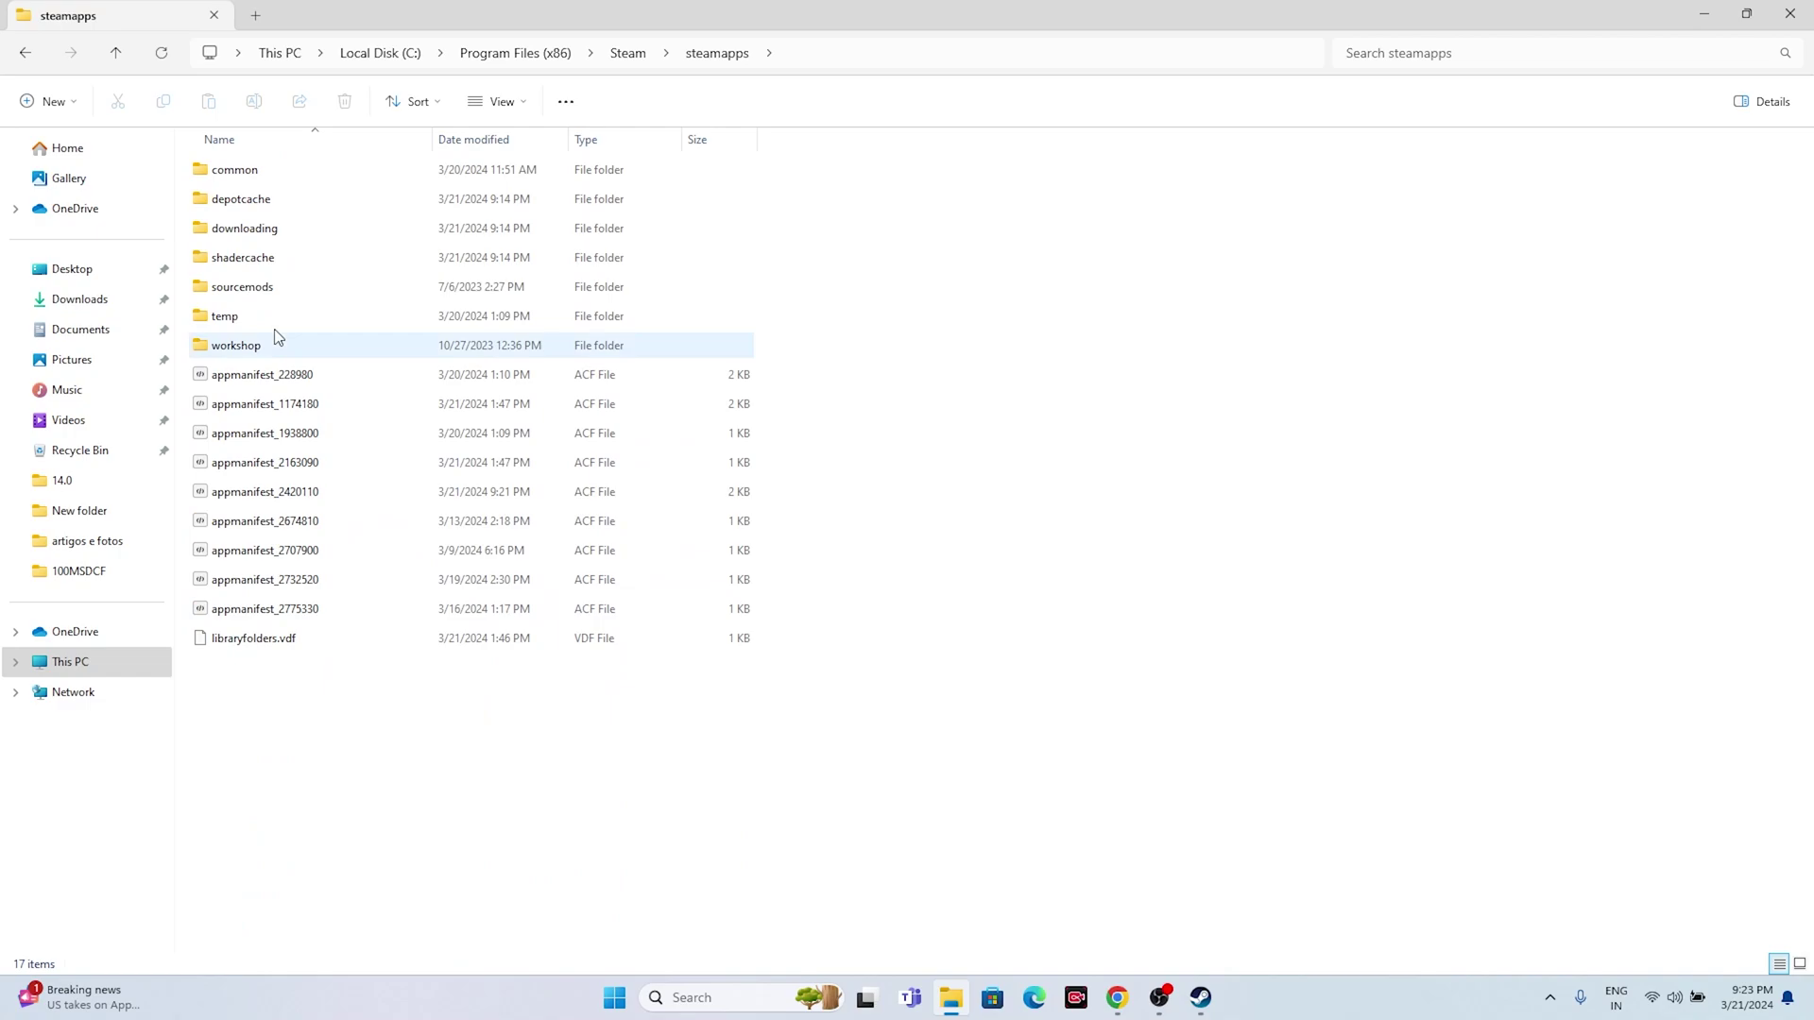
{"action": "double_click", "coordinate": [272, 173]}
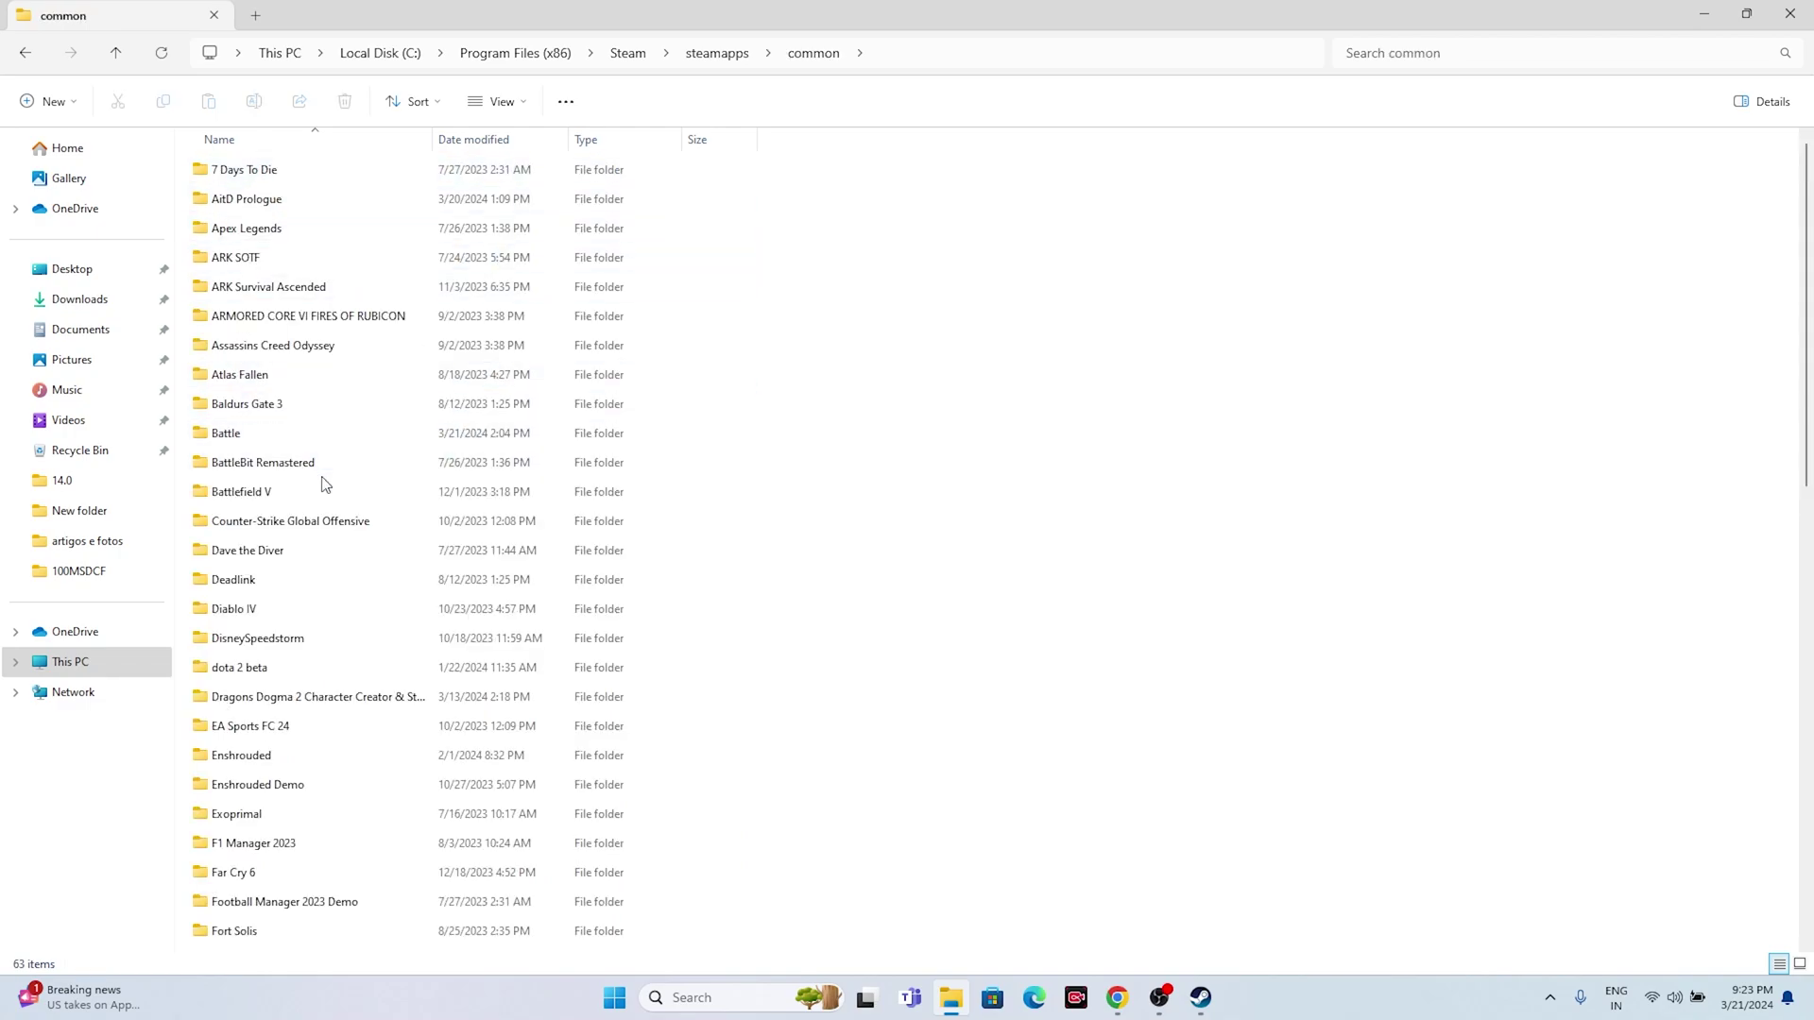
- Open the Horizon Forbidden West Complete Edition folder and select the HorizonForbiddenWest application
{"action": "scroll", "coordinate": [322, 454], "scroll_direction": "down", "scroll_amount": 3}
{"action": "scroll", "coordinate": [302, 461], "scroll_direction": "down", "scroll_amount": 2}
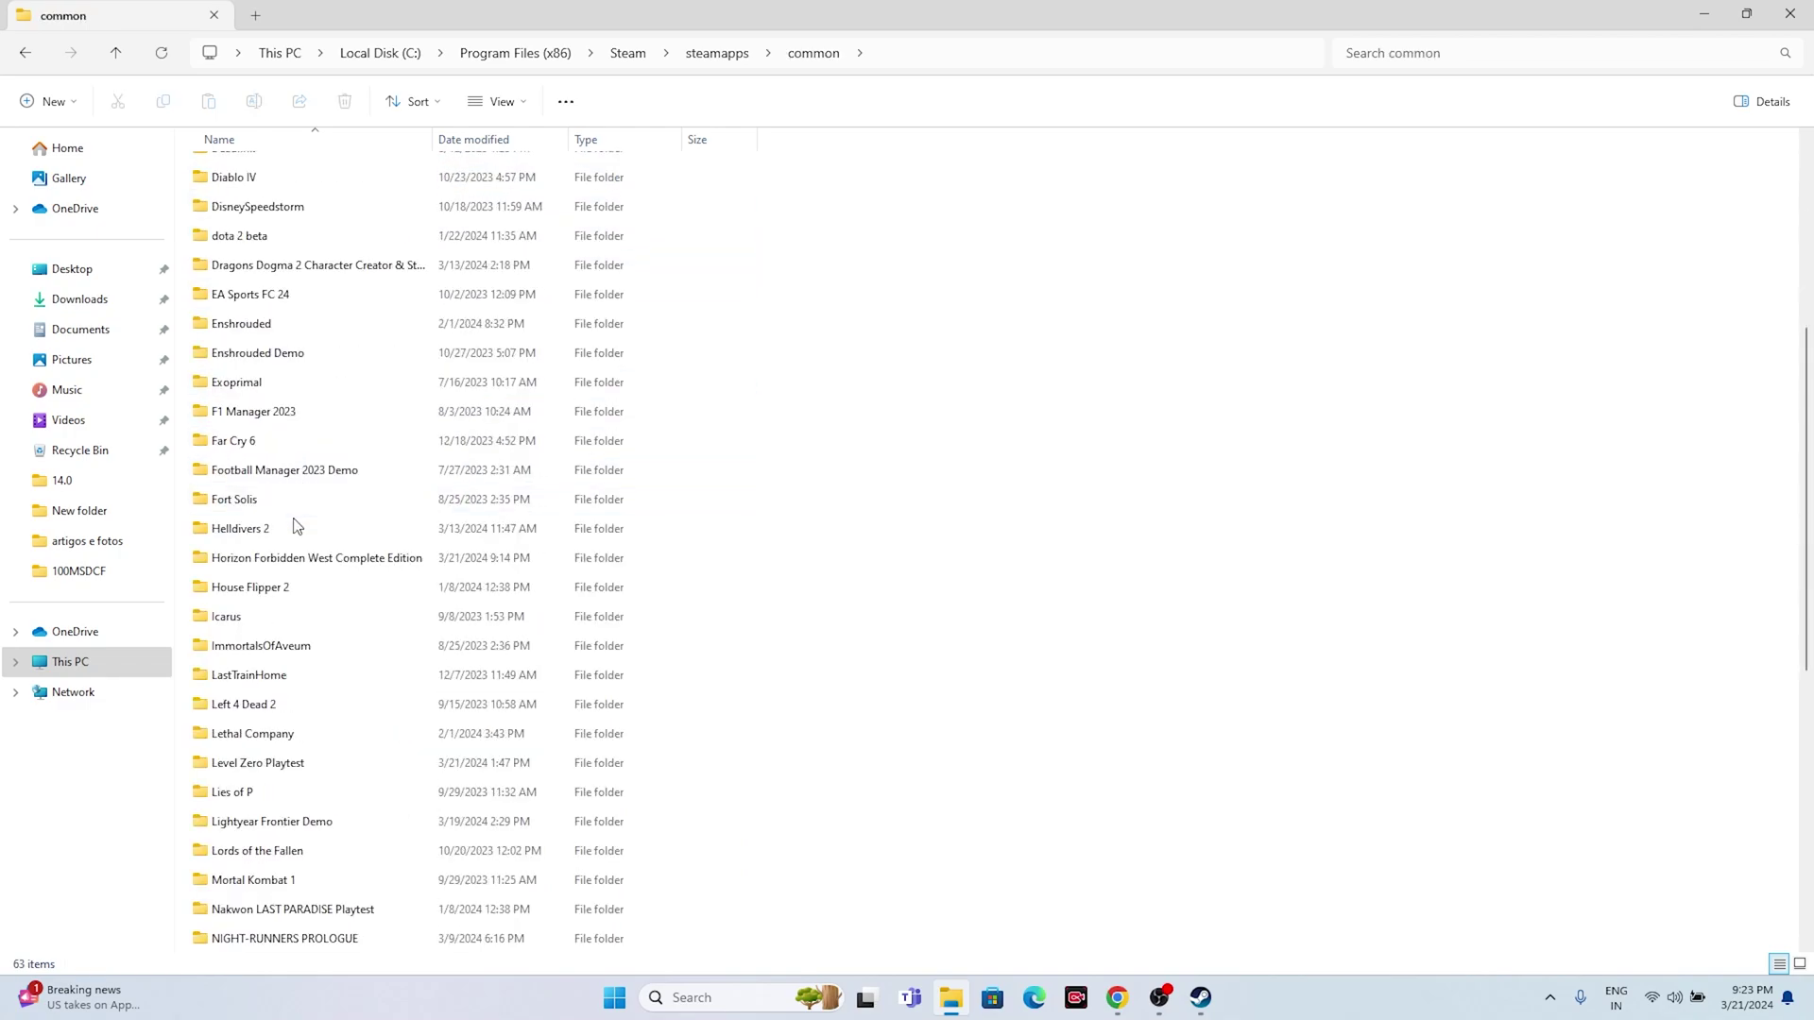
{"action": "double_click", "coordinate": [386, 565]}
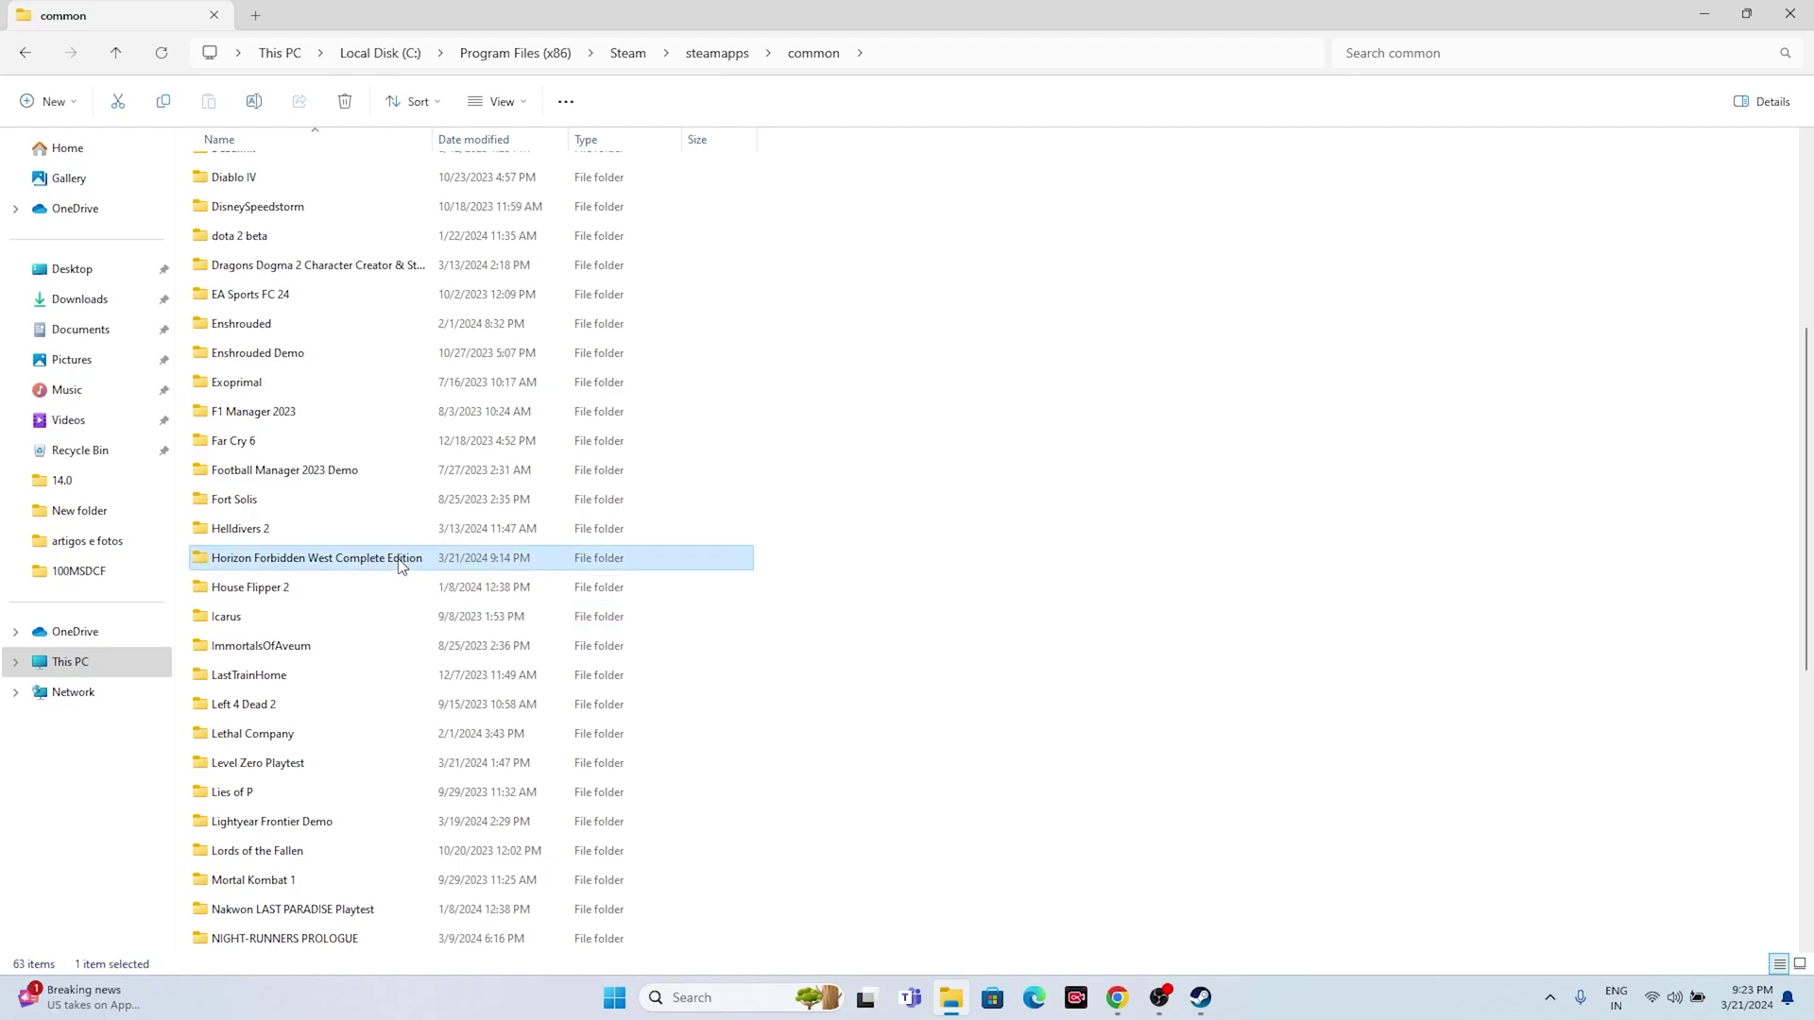
{"action": "left_click", "coordinate": [502, 529]}
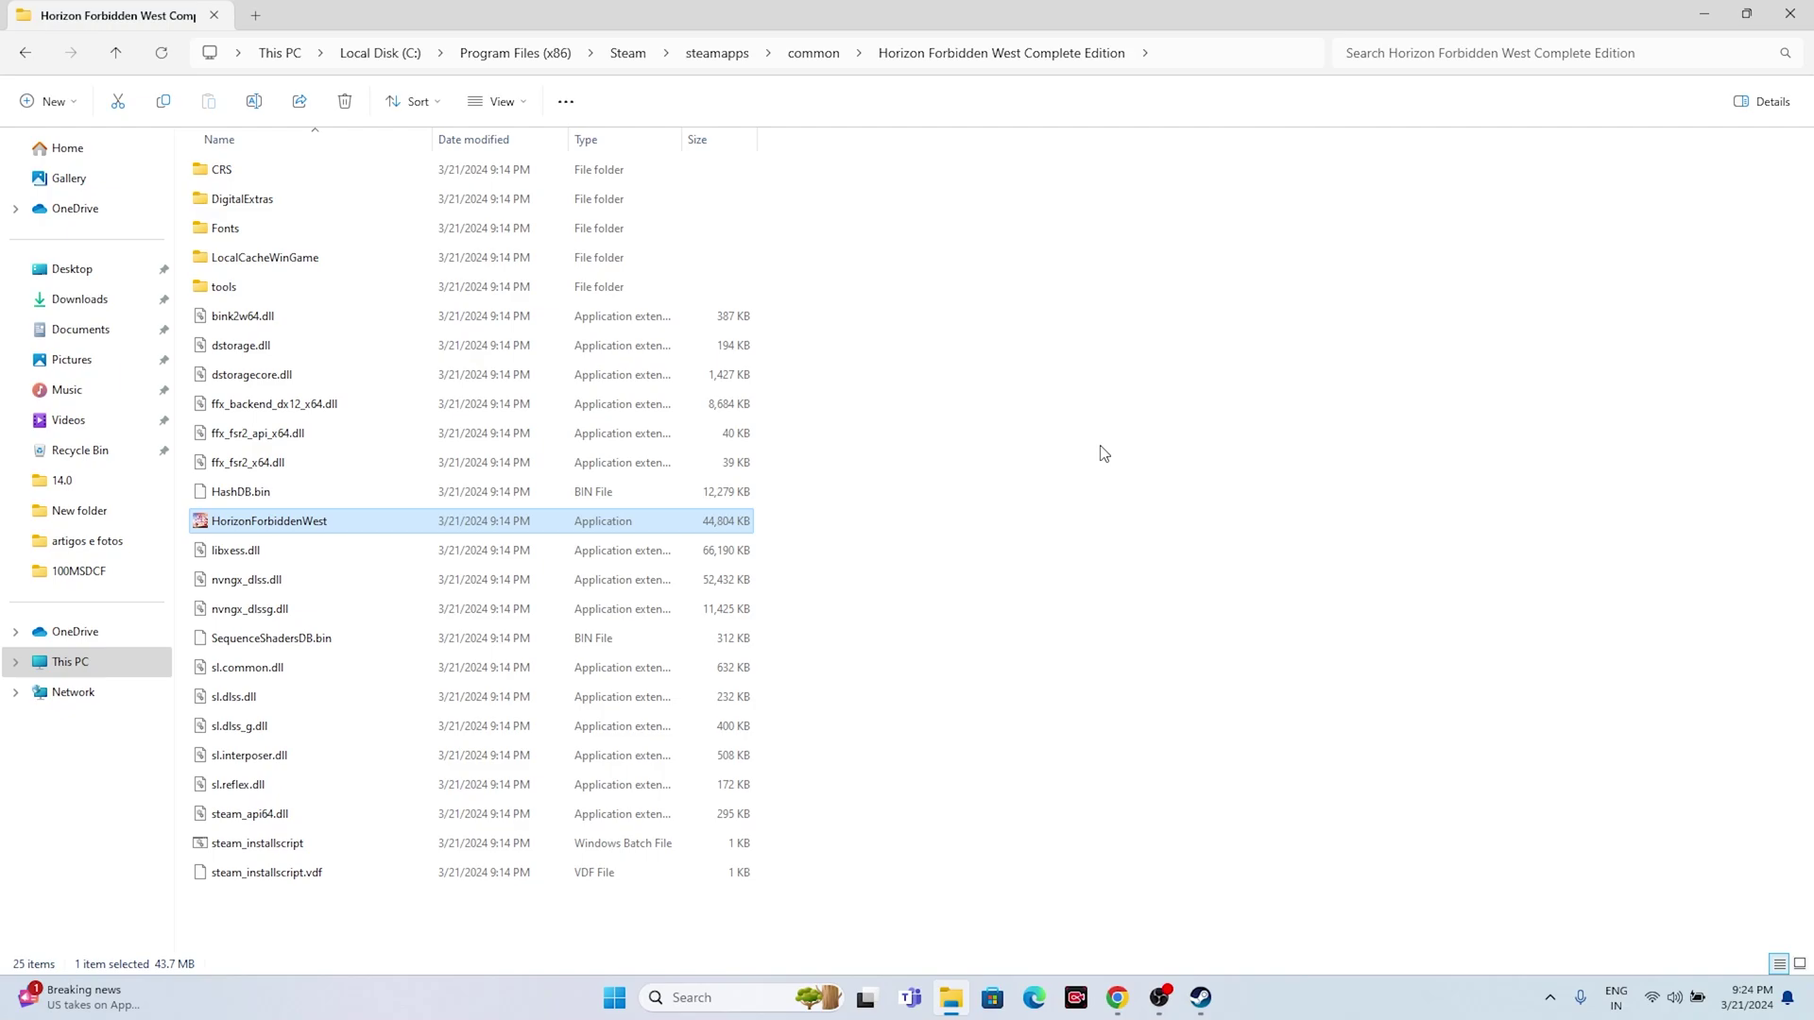
- In the HorizonForbiddenWest application's properties, enable compatibility mode for Windows 7 and apply it
{"action": "right_click", "coordinate": [341, 535]}
{"action": "left_click", "coordinate": [406, 876]}
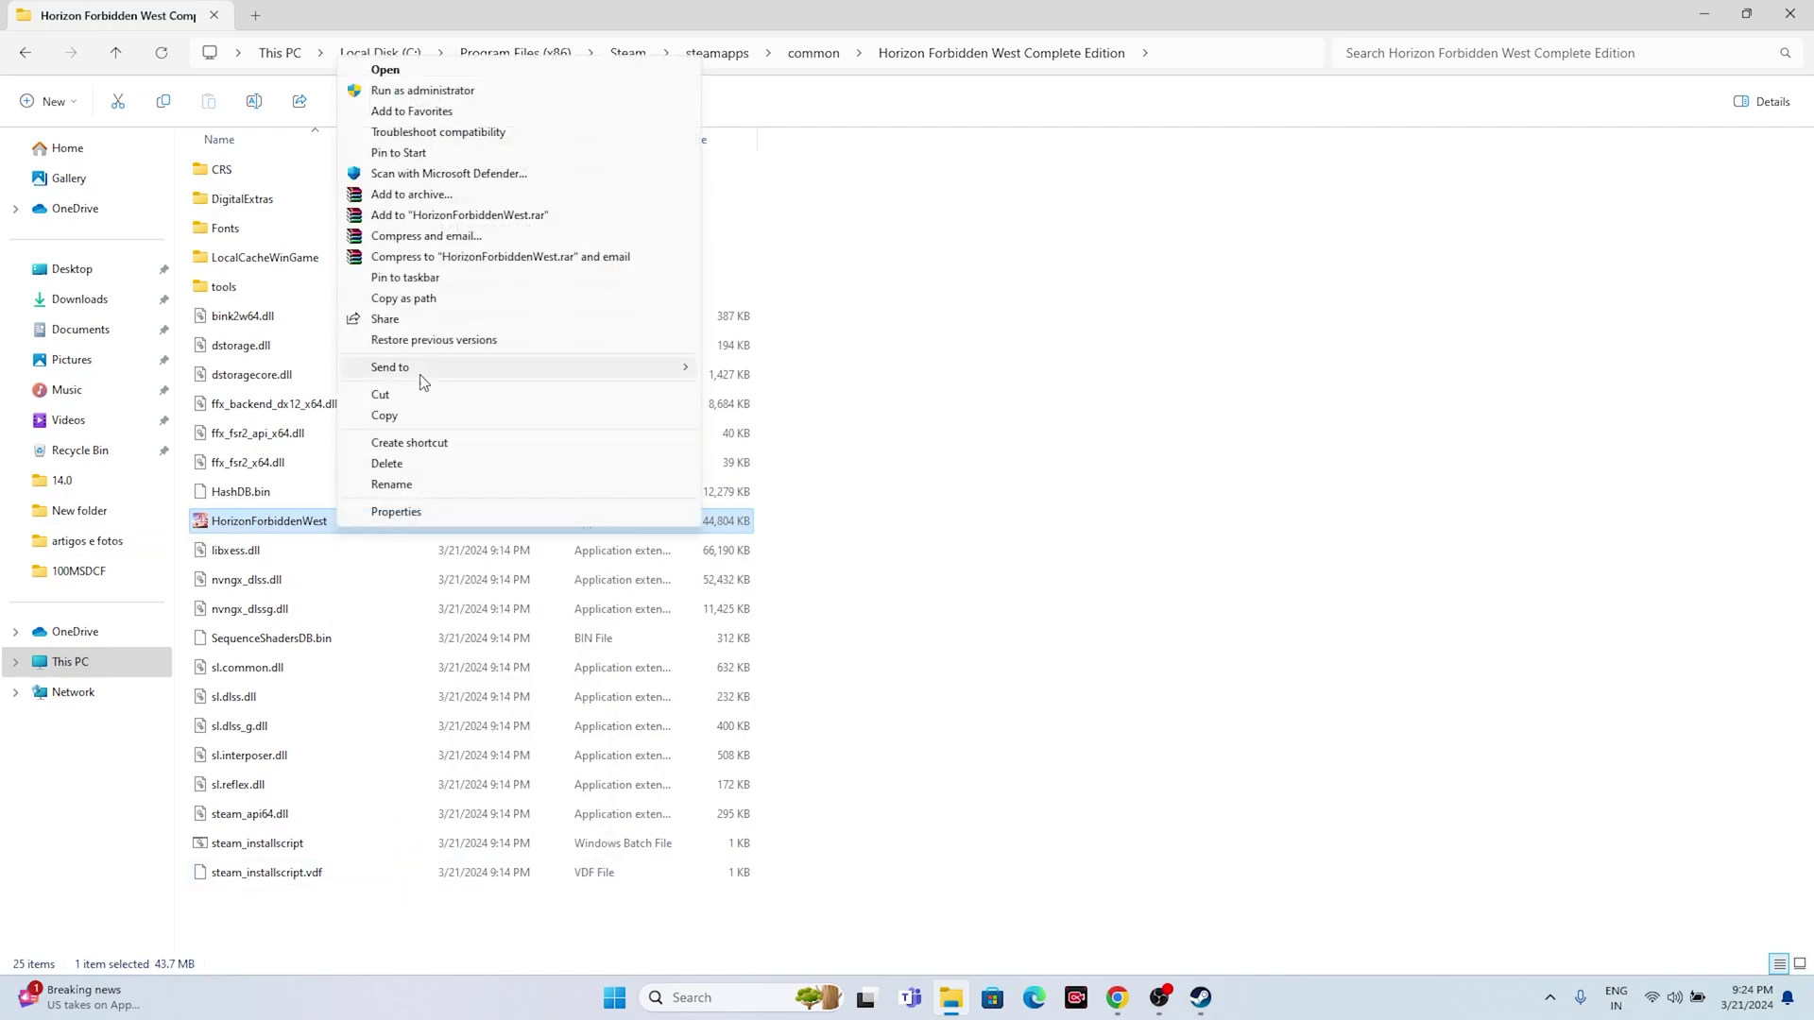
{"action": "left_click", "coordinate": [402, 511]}
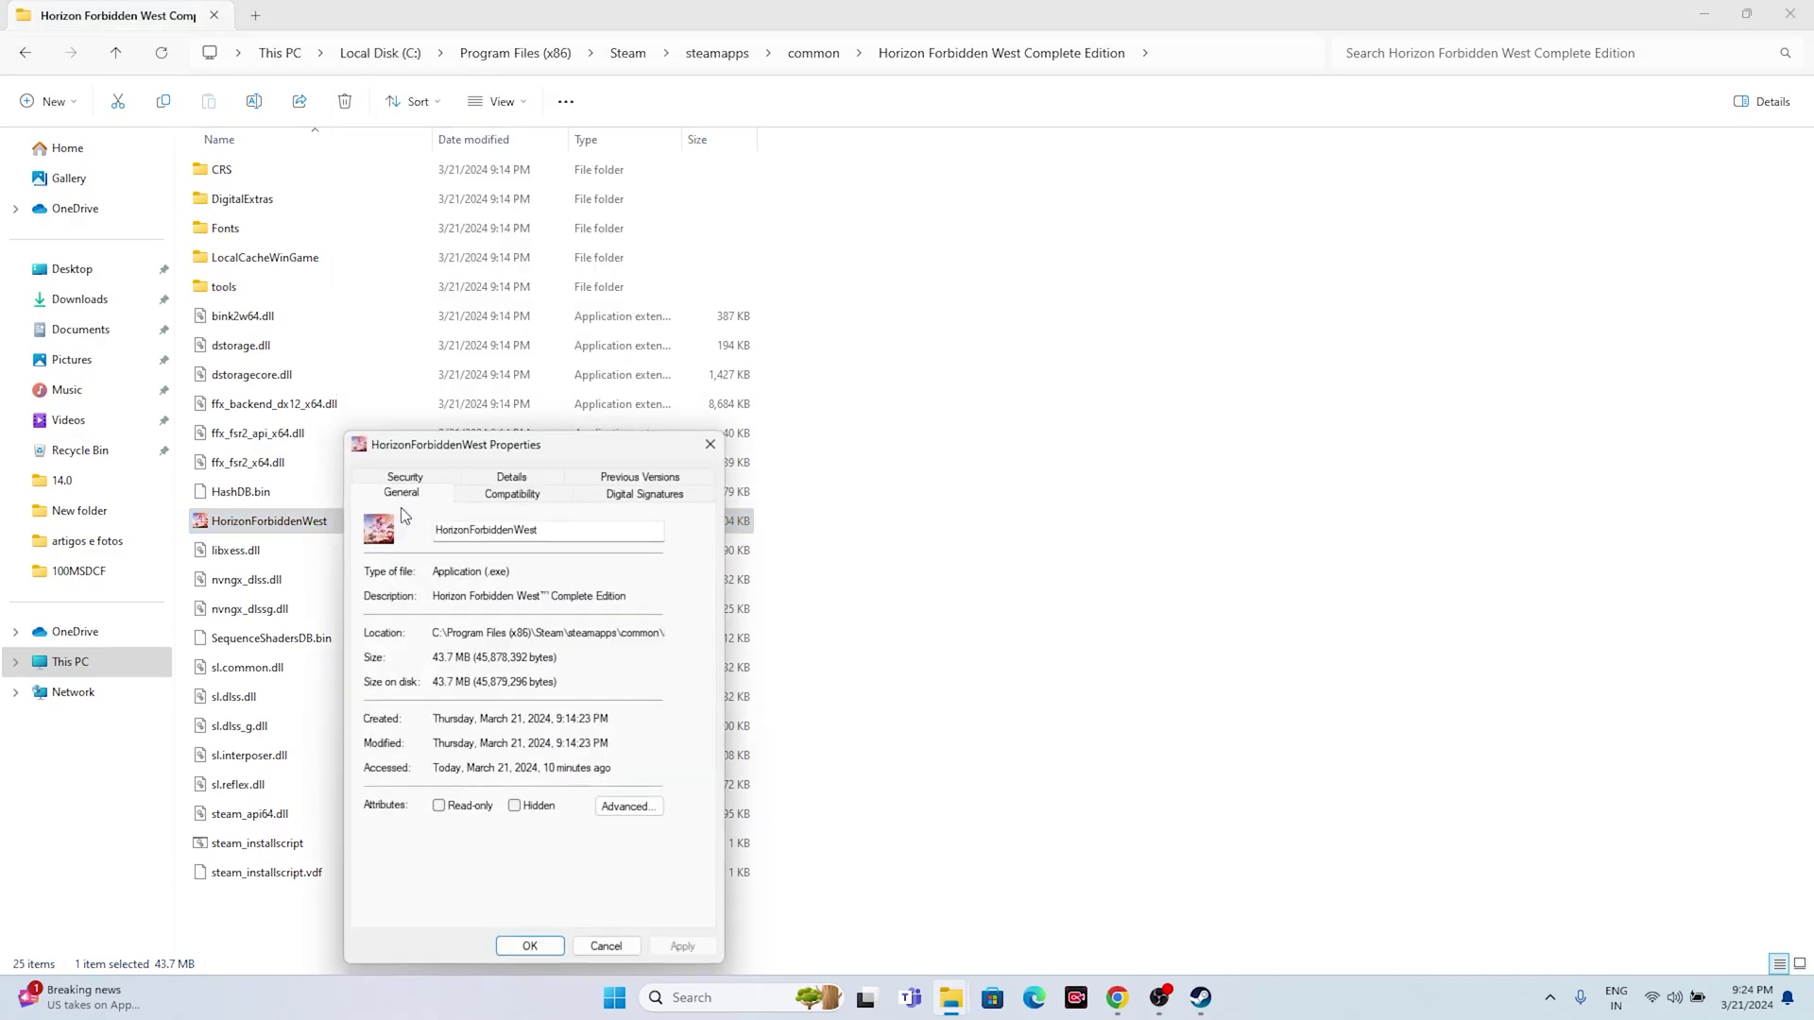
{"action": "left_click", "coordinate": [484, 495]}
{"action": "left_click", "coordinate": [385, 622]}
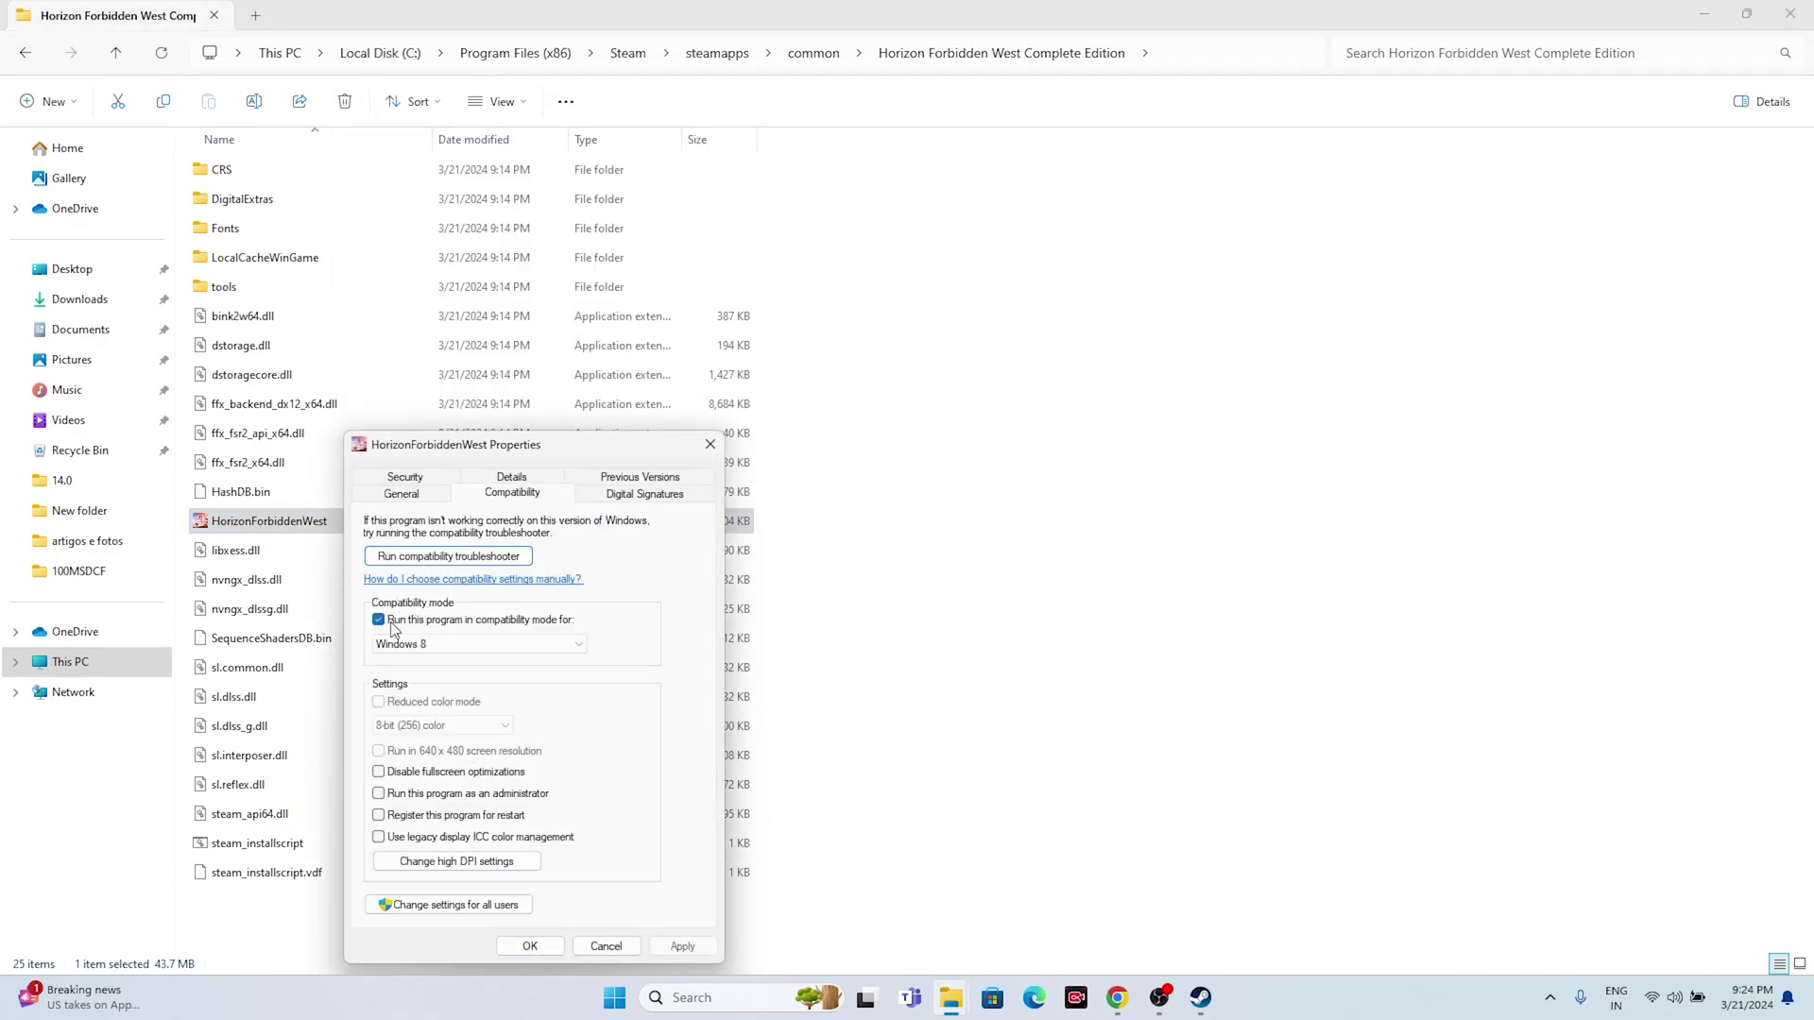
{"action": "left_click", "coordinate": [456, 647]}
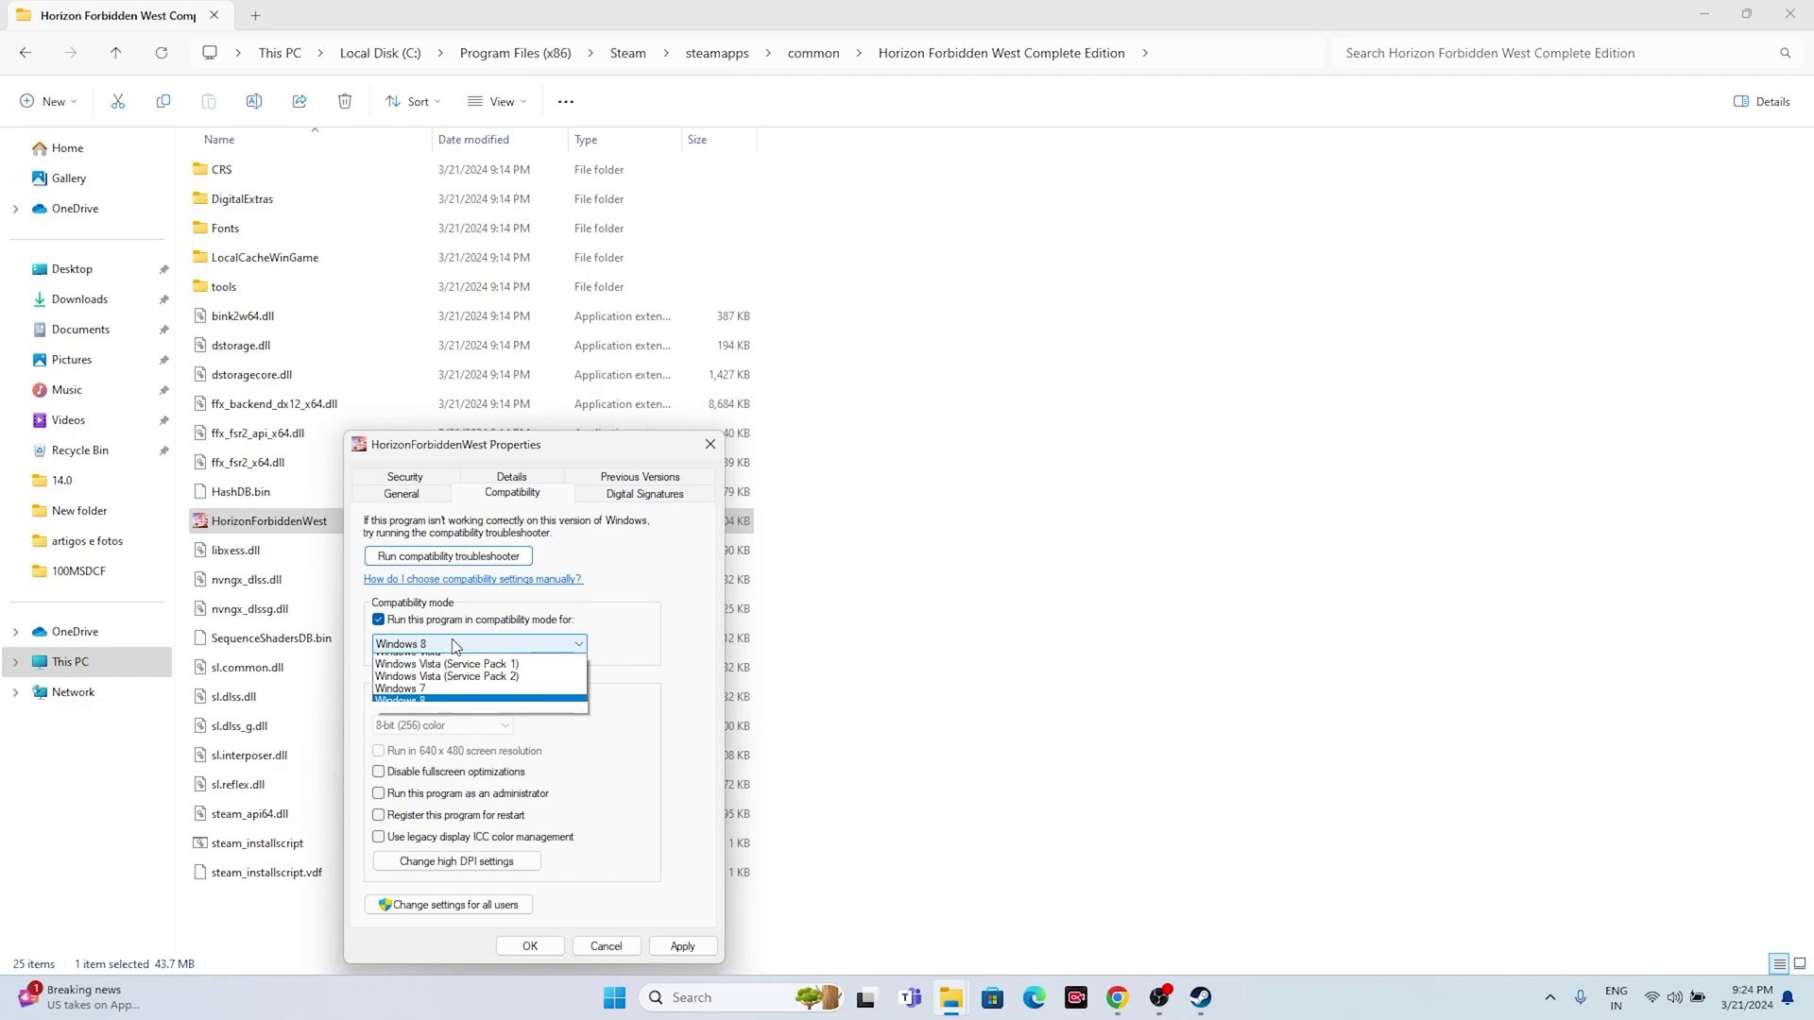
{"action": "left_click", "coordinate": [416, 689]}
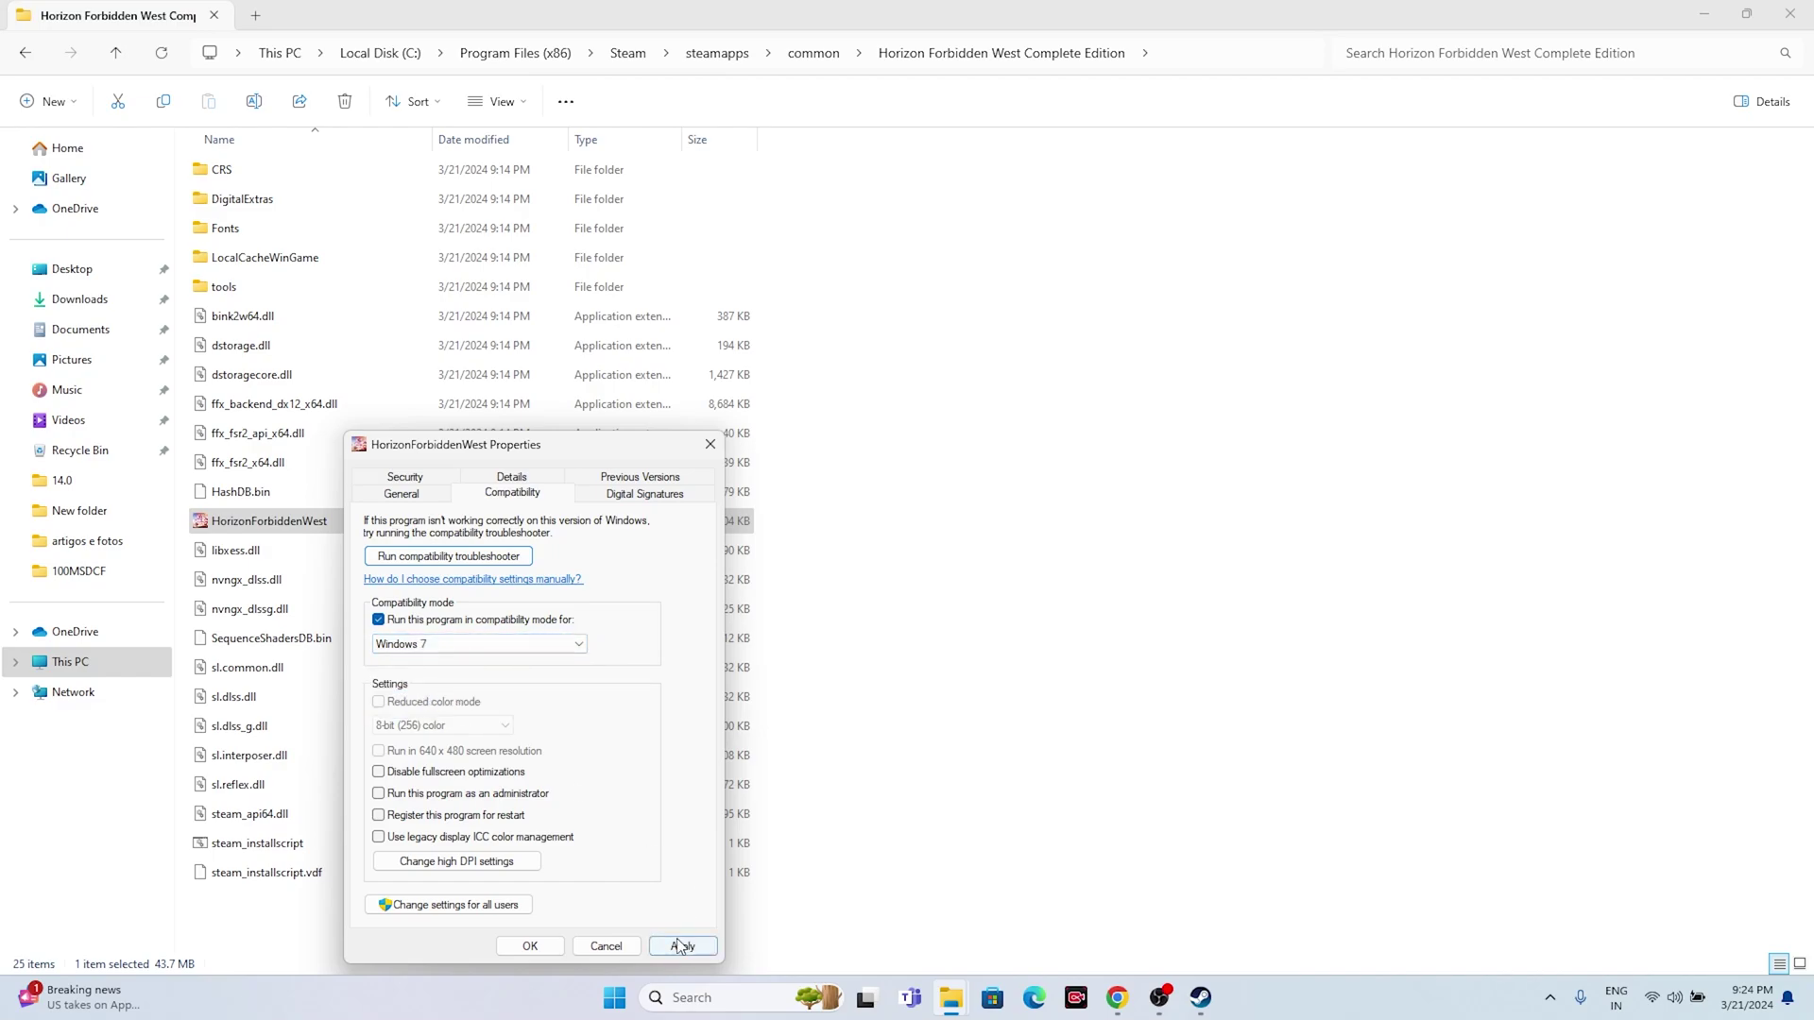
{"action": "left_click", "coordinate": [680, 946]}
- Set the compatibility mode to Windows 8, enable running the program as an administrator, and save the properties
{"action": "left_click", "coordinate": [439, 644]}
{"action": "left_click", "coordinate": [435, 709]}
{"action": "left_click", "coordinate": [379, 796]}
{"action": "left_click", "coordinate": [675, 948]}
{"action": "left_click", "coordinate": [530, 947]}
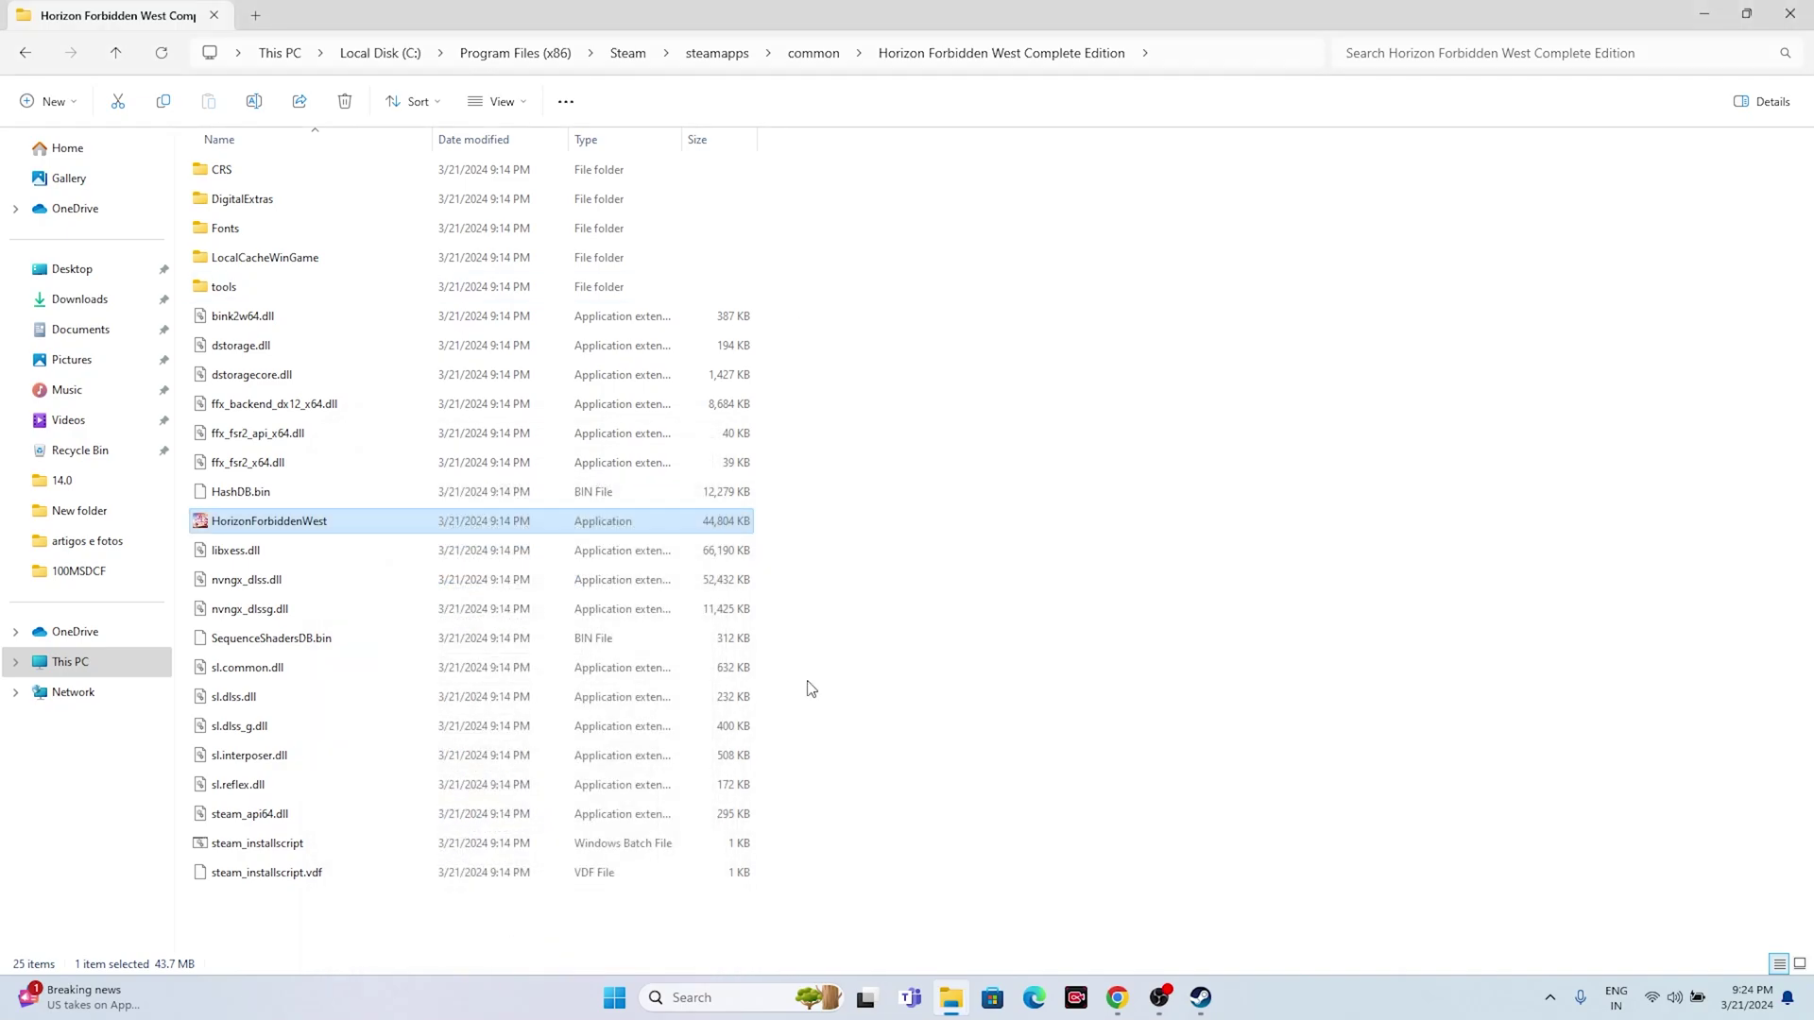
- Close the game folder, switch to Steam to view the game's library page, and minimize Steam
{"action": "left_click", "coordinate": [1790, 13]}
{"action": "left_click", "coordinate": [1200, 997]}
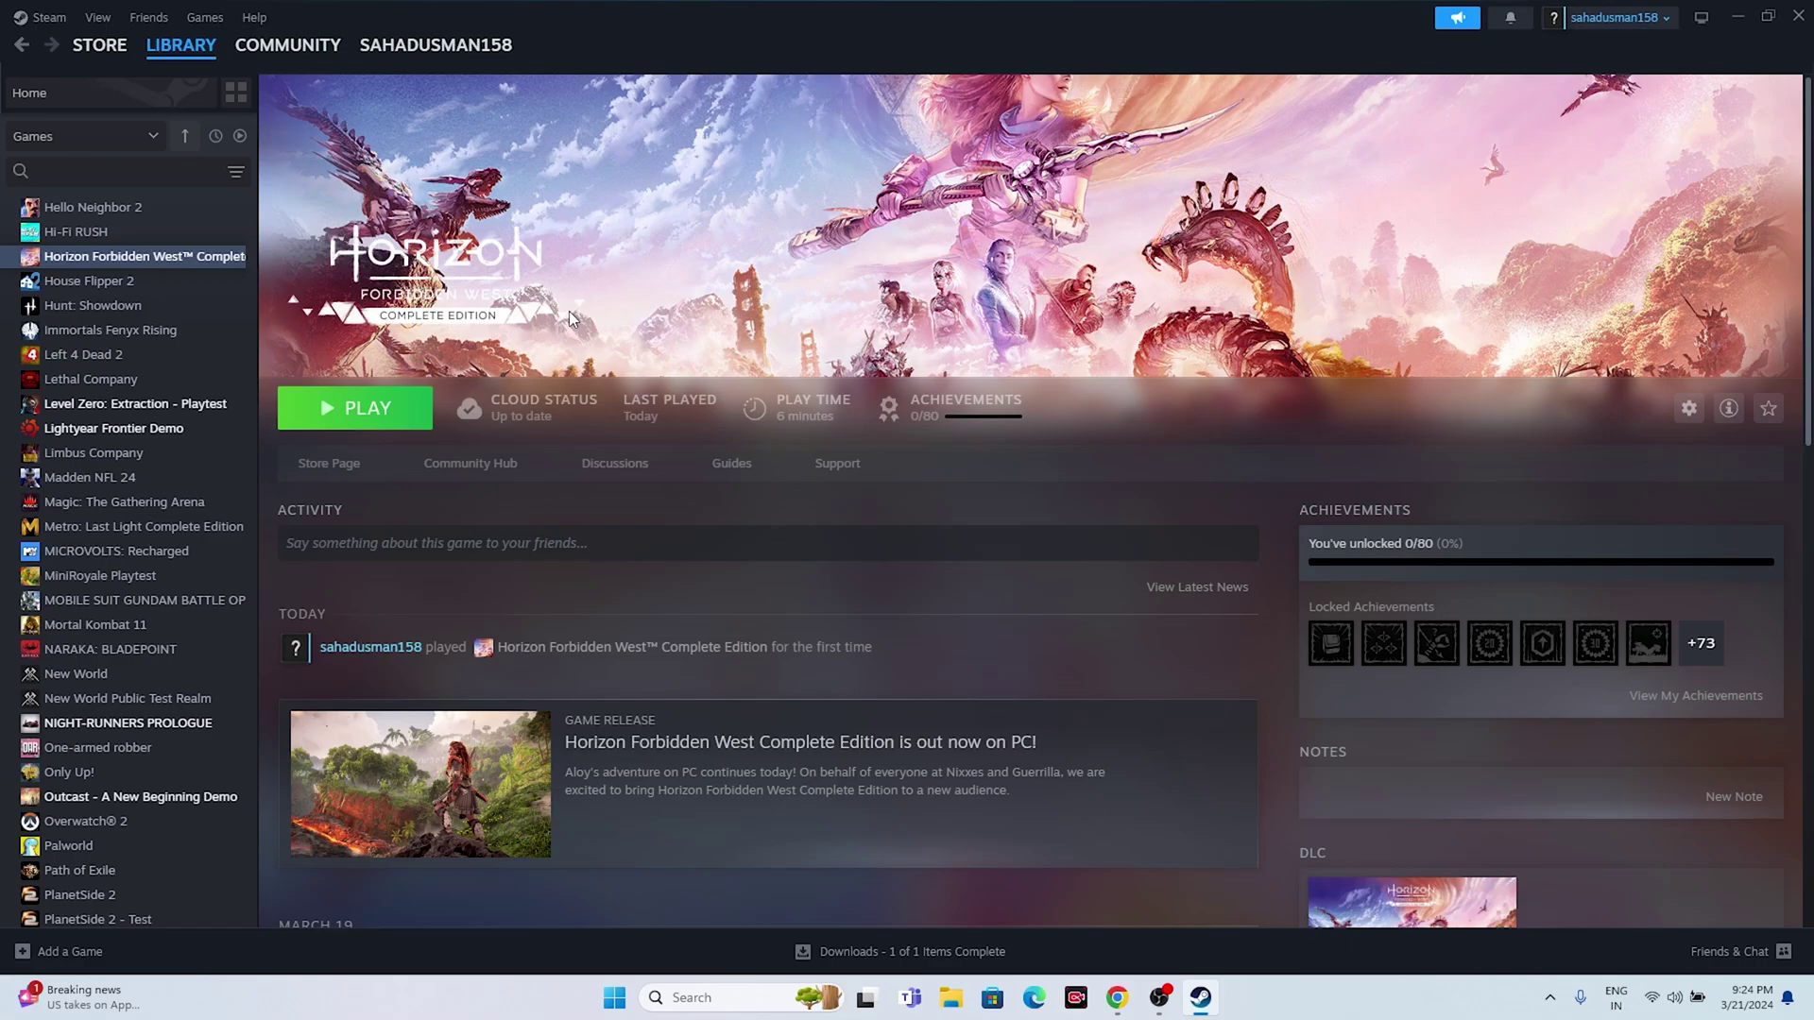
{"action": "left_click", "coordinate": [1736, 15]}
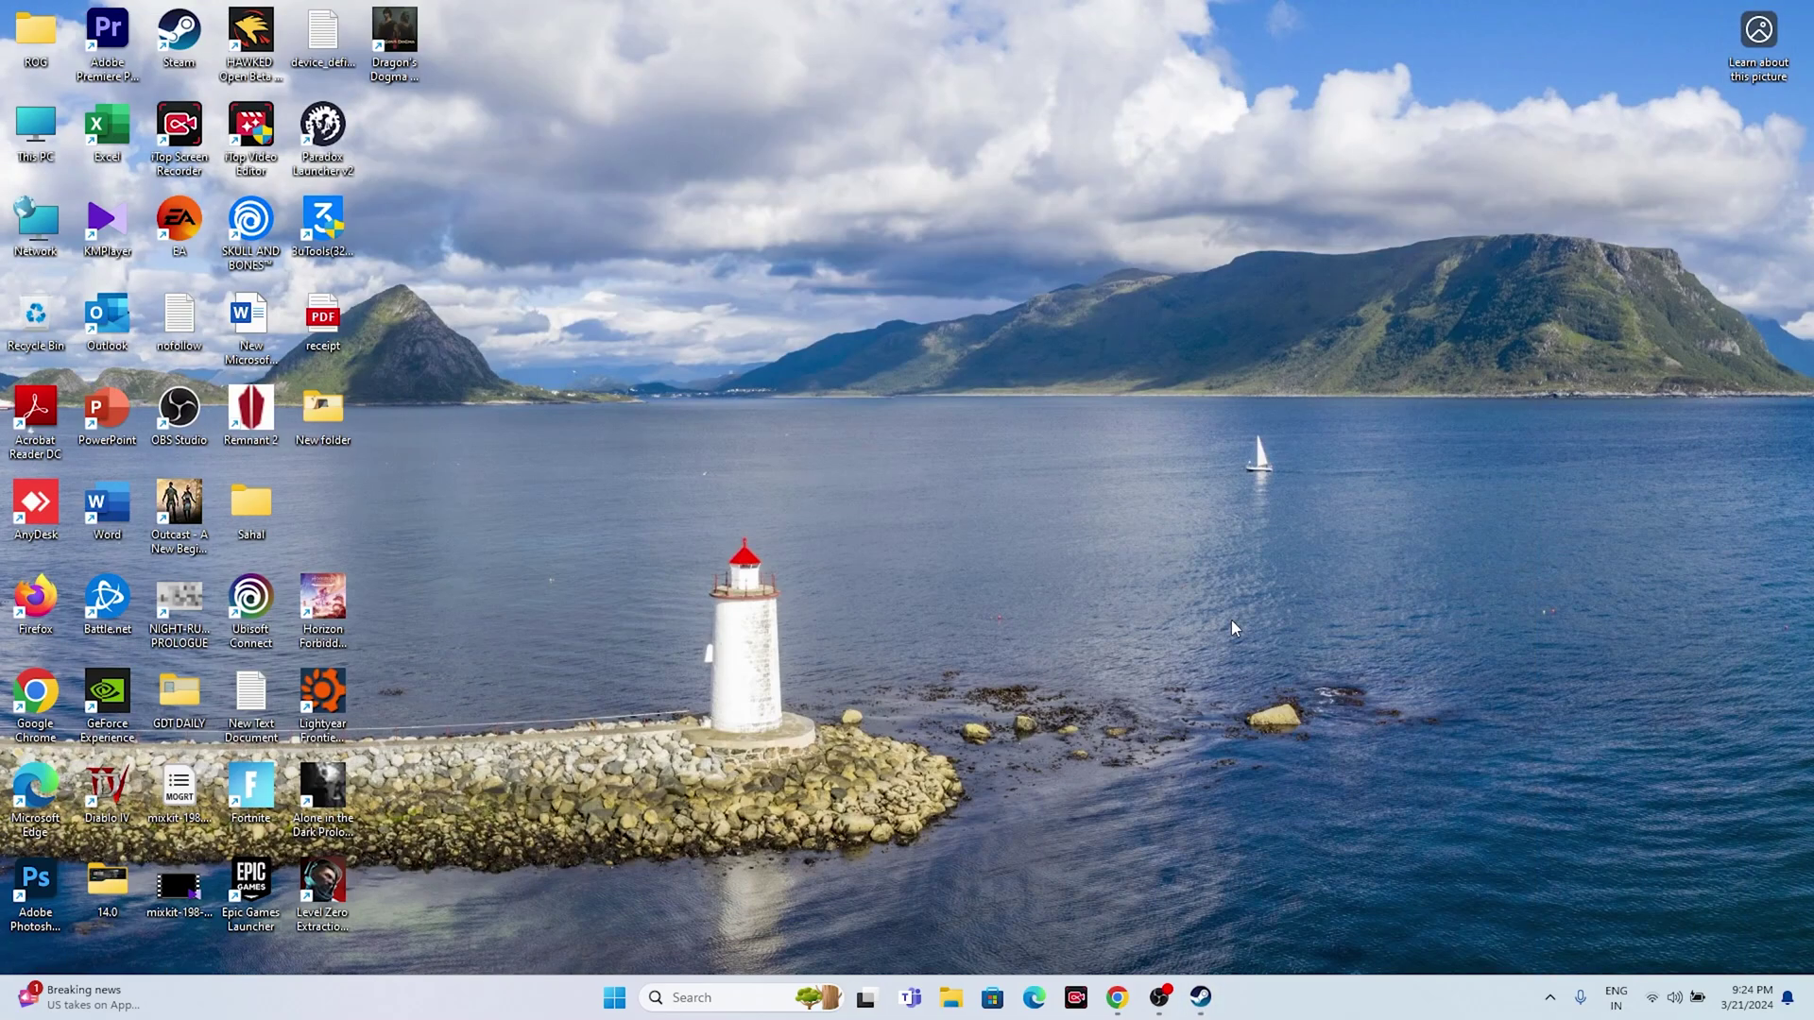
- Open the Date & time page of the Time & language section in Windows Settings
{"action": "left_click", "coordinate": [695, 998]}
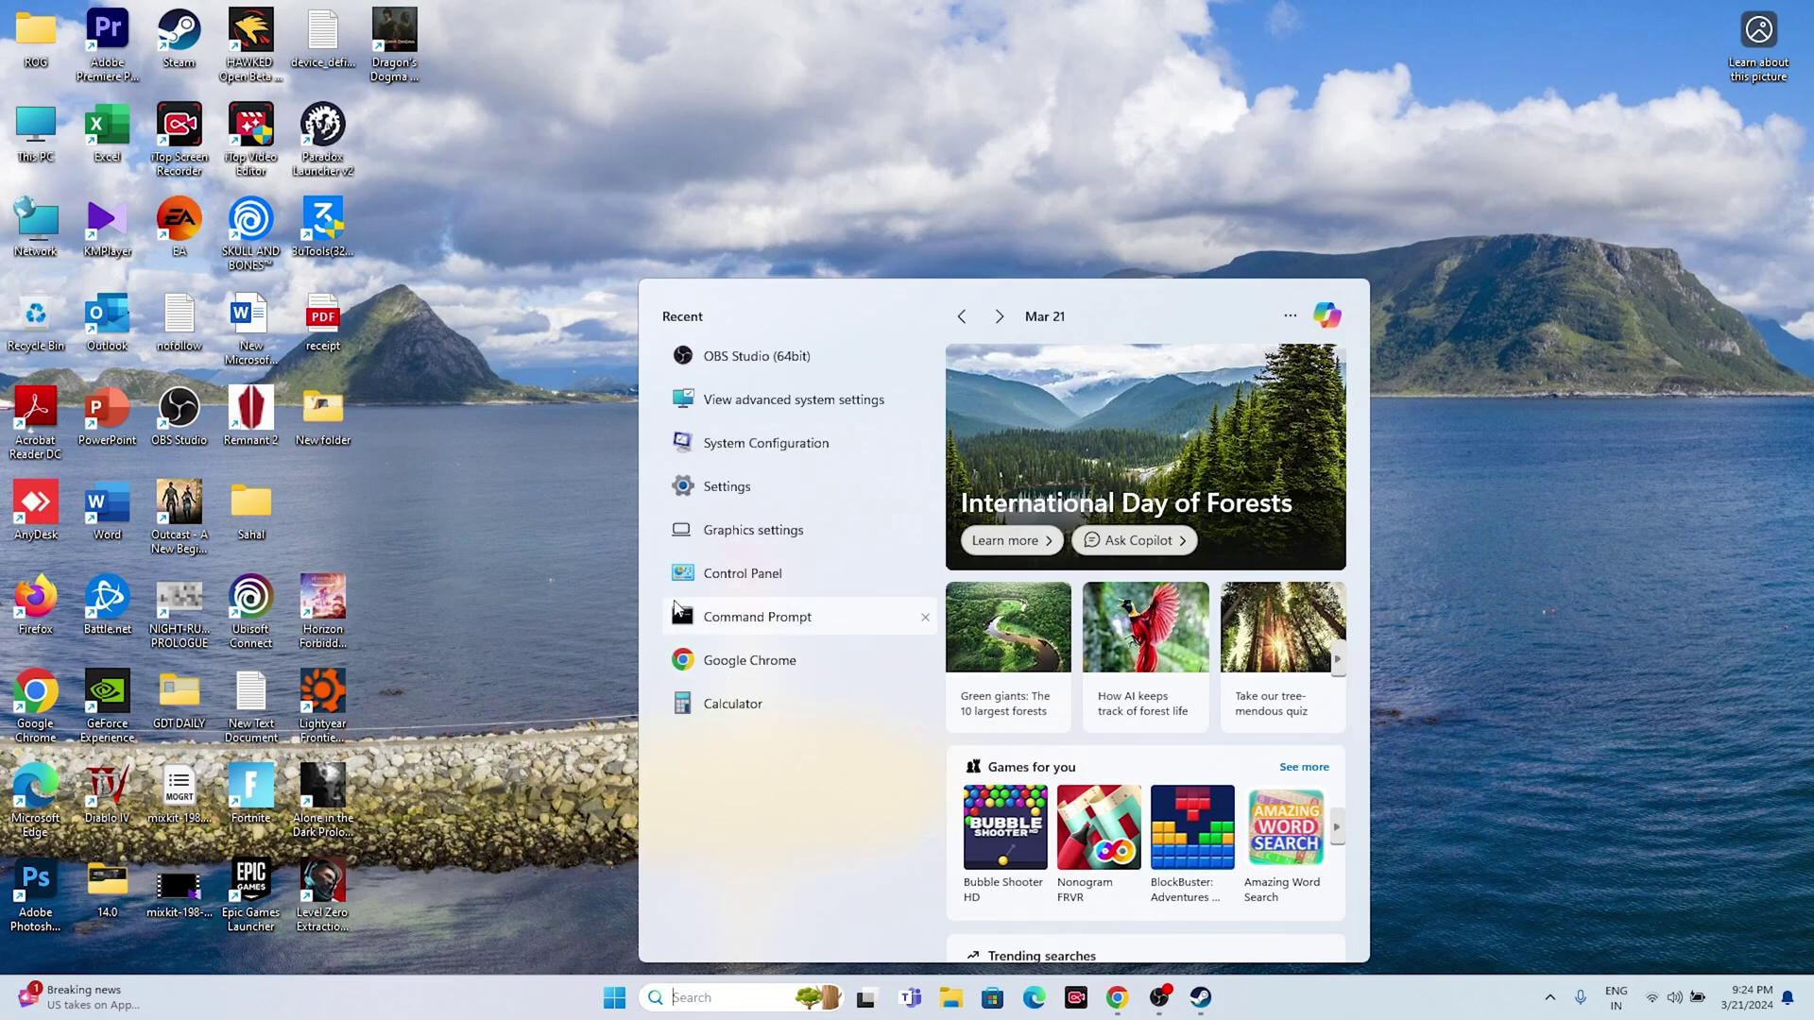
{"action": "left_click", "coordinate": [720, 487]}
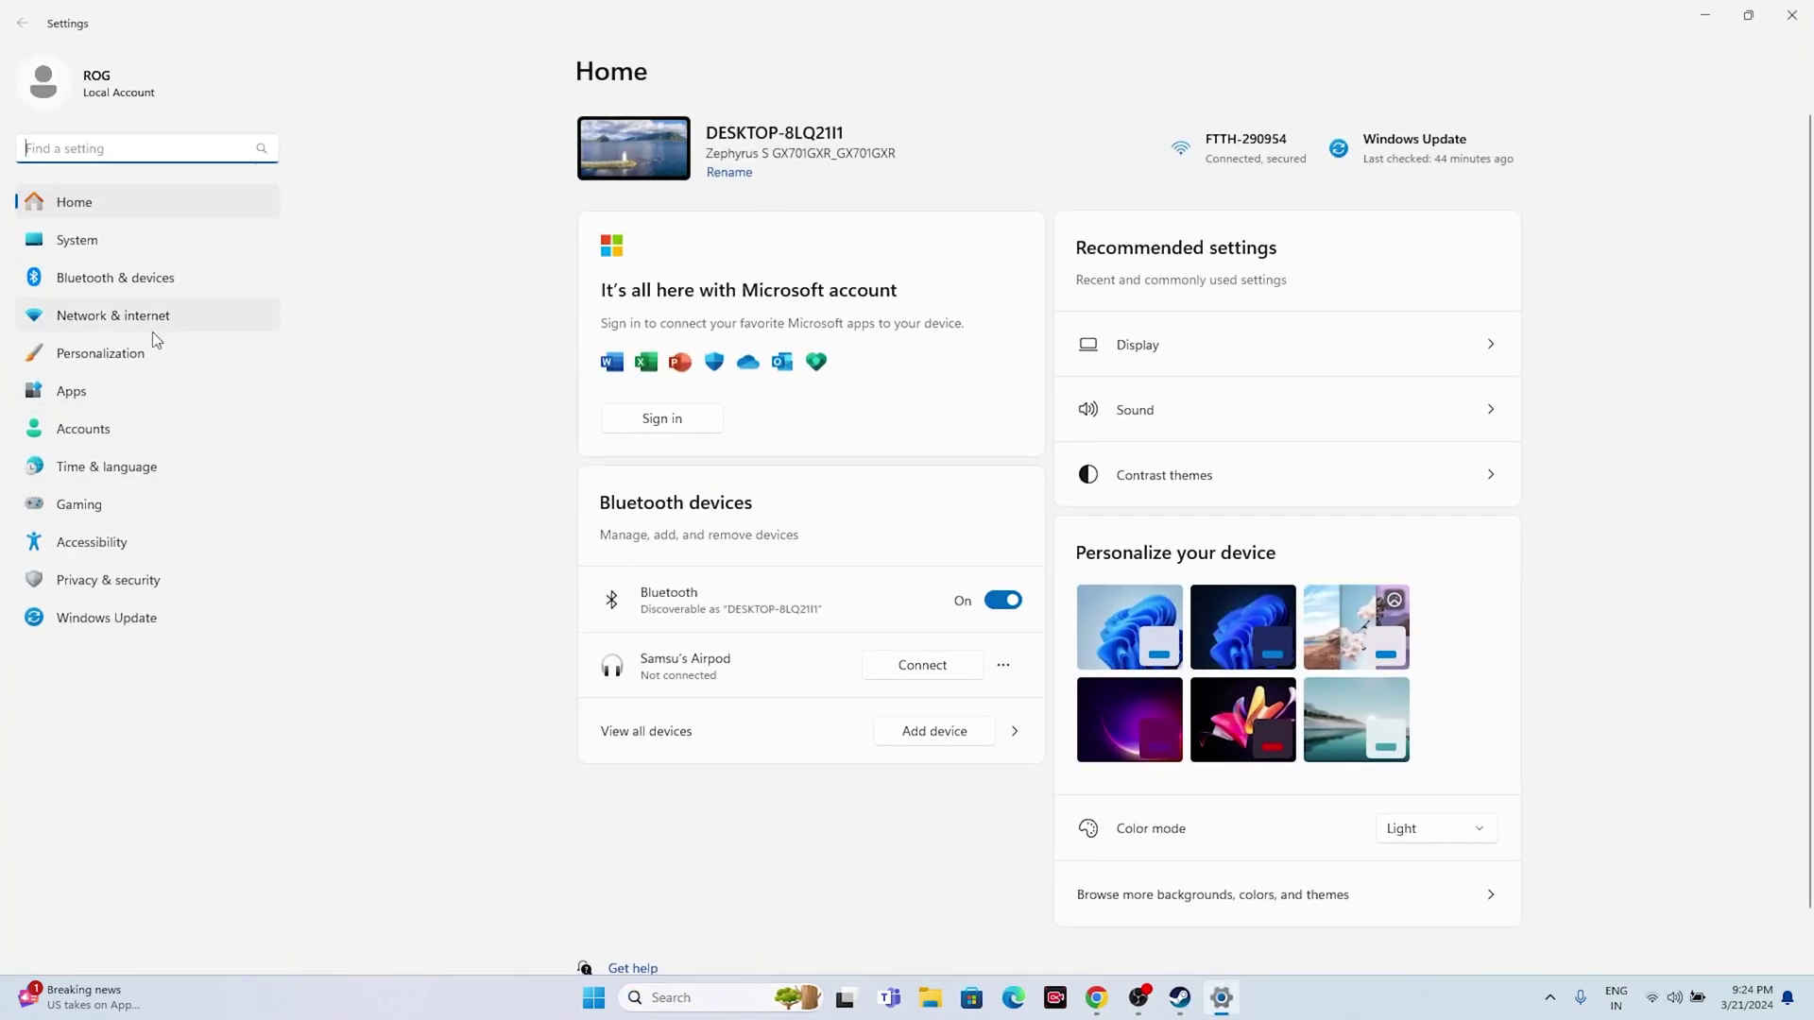
{"action": "left_click", "coordinate": [110, 477]}
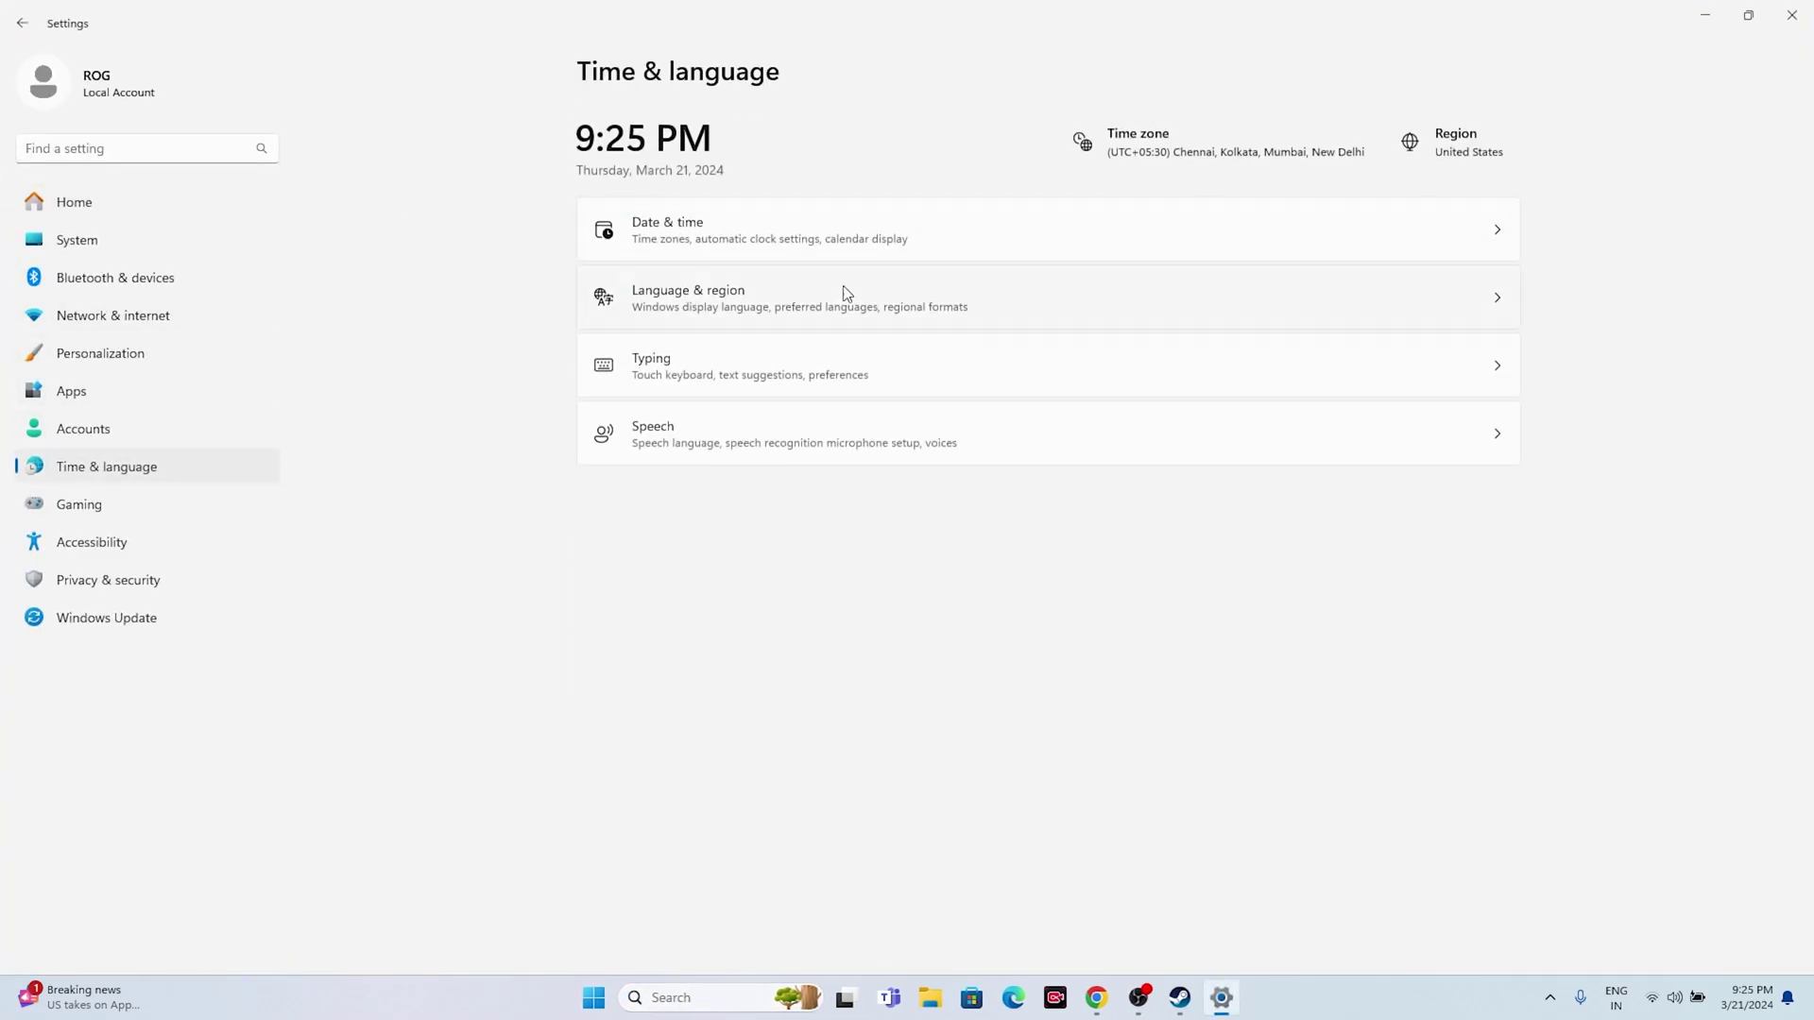
{"action": "left_click", "coordinate": [706, 233]}
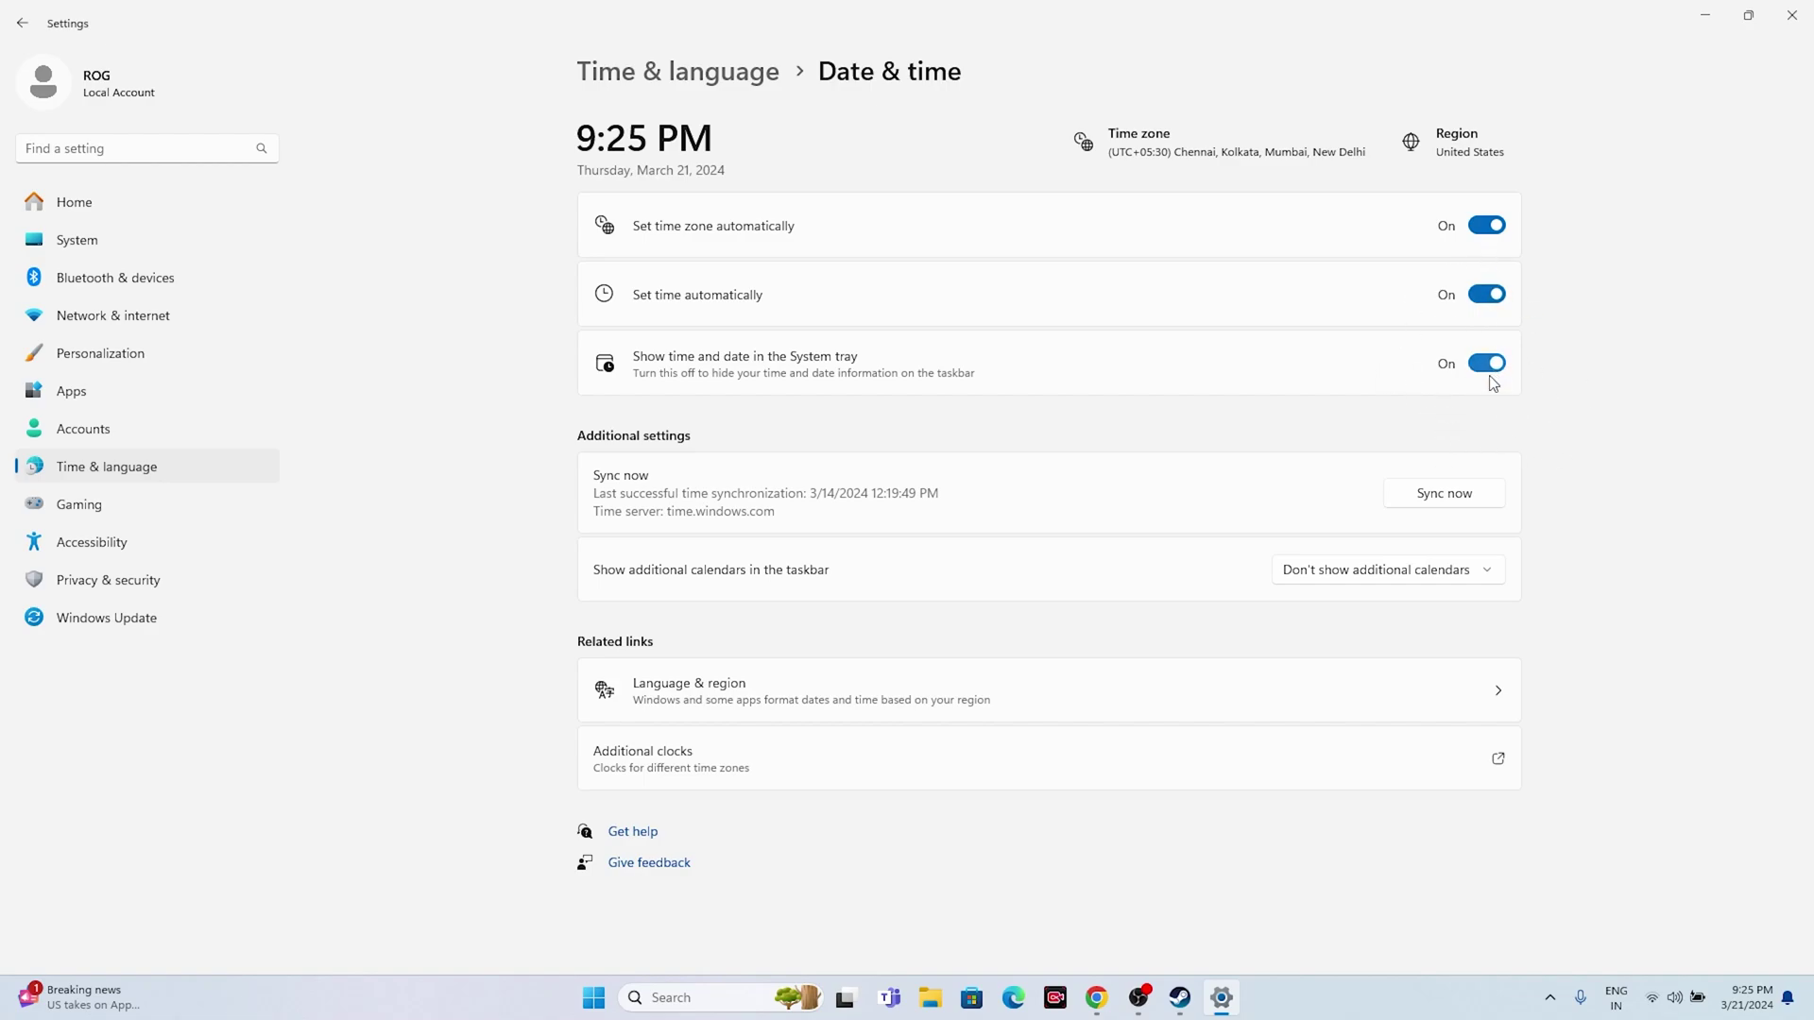
- Open the Language & region page of Time & language and view the available Country or region choices, leaving United States selected
{"action": "left_click", "coordinate": [22, 22]}
{"action": "left_click", "coordinate": [739, 291]}
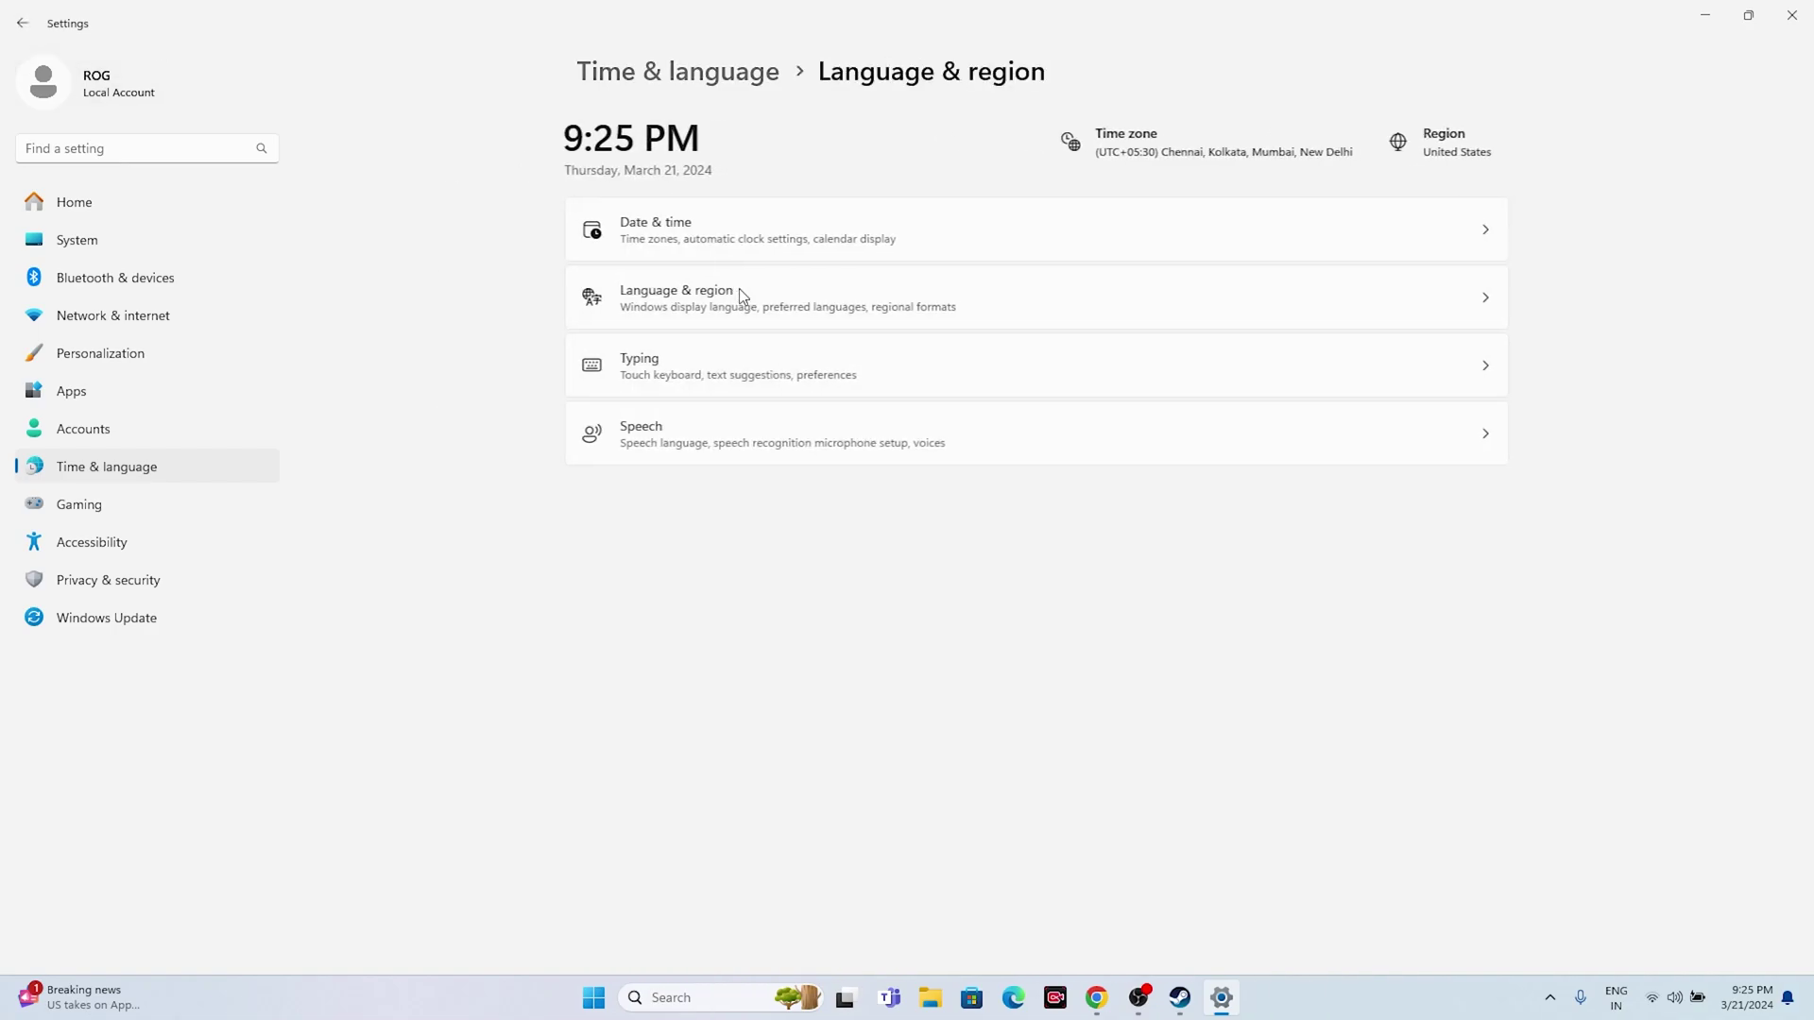
{"action": "left_click", "coordinate": [1463, 472]}
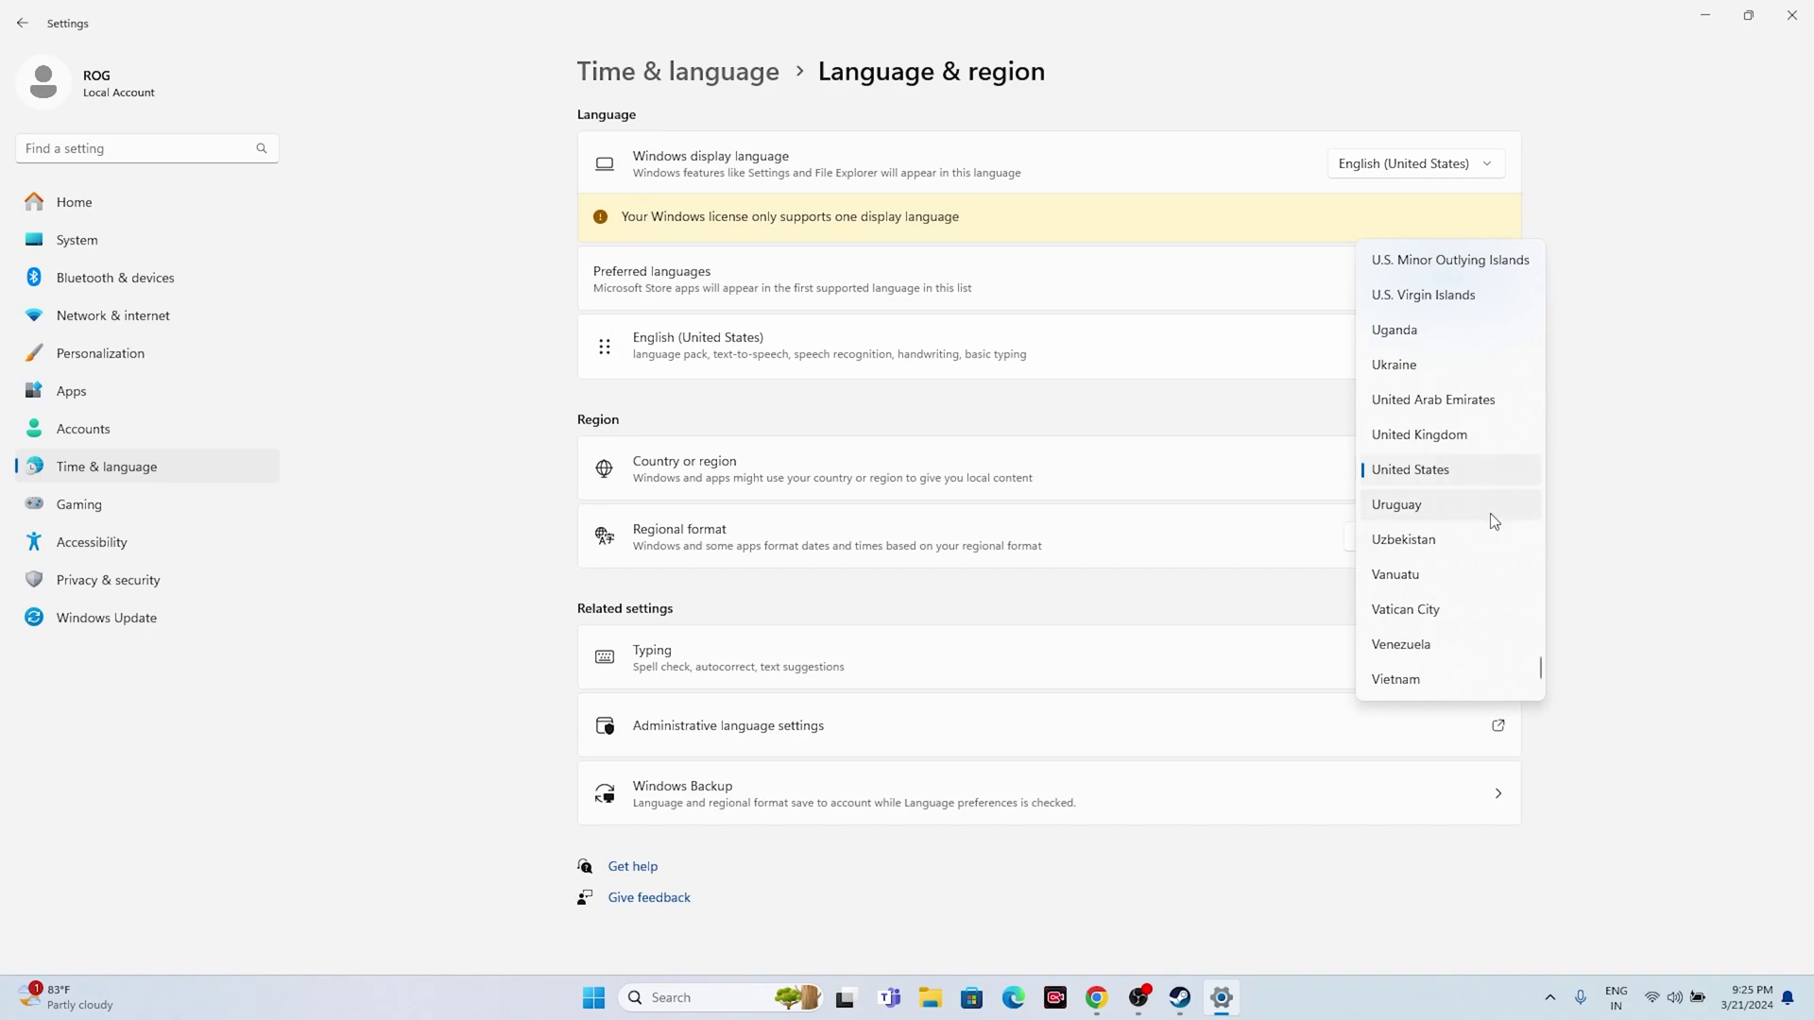
{"action": "left_click", "coordinate": [1580, 469]}
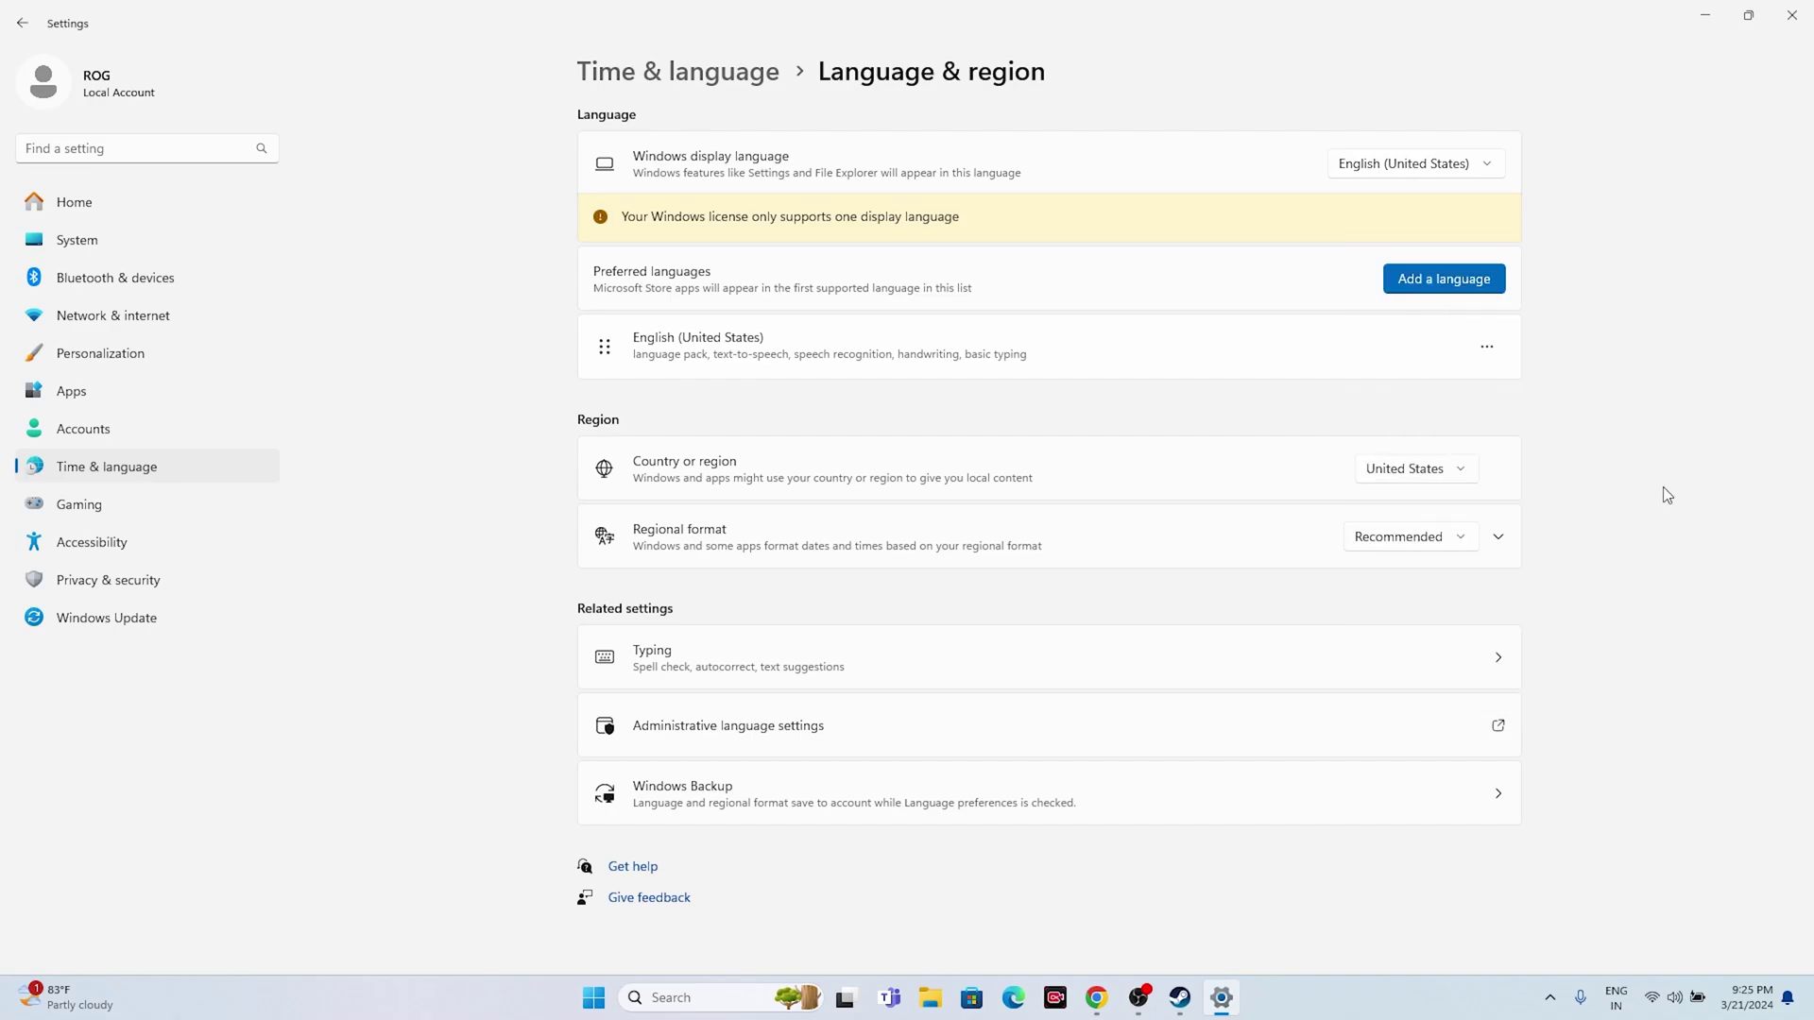
- Close Windows Settings, switch to Steam to view the game's library page, and minimize Steam
{"action": "left_click", "coordinate": [1792, 15]}
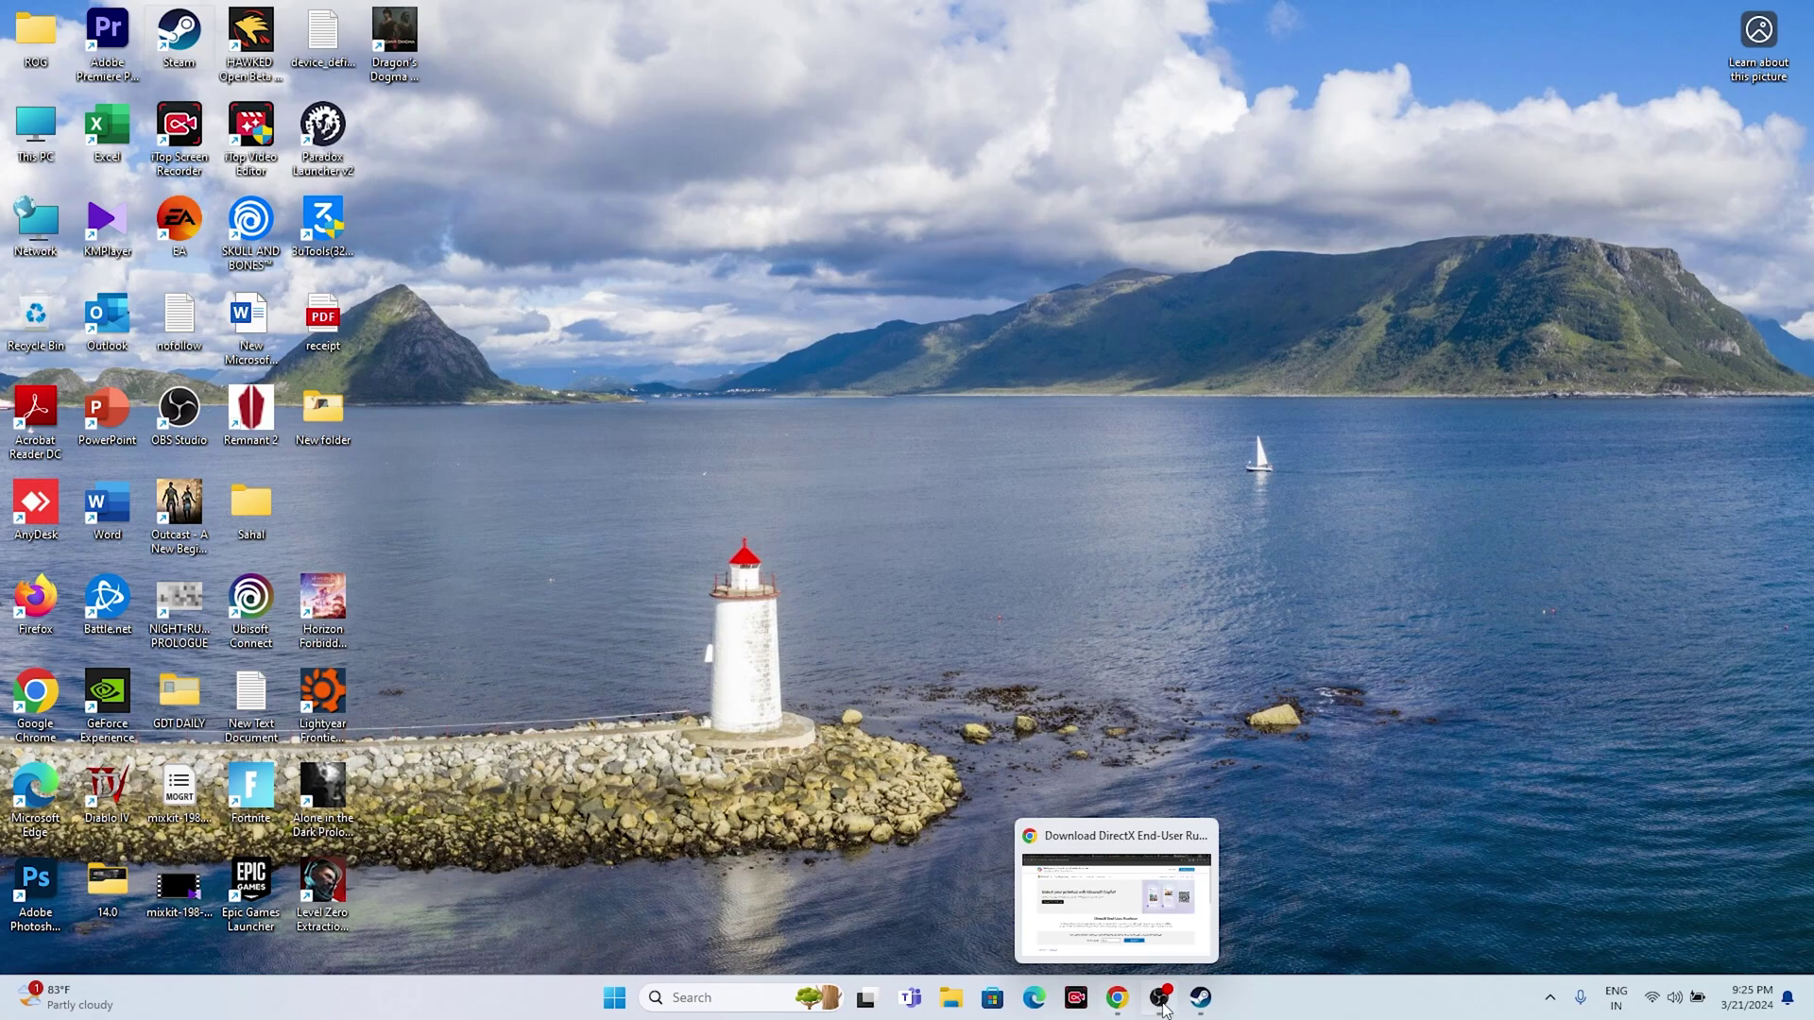
{"action": "left_click", "coordinate": [1200, 998]}
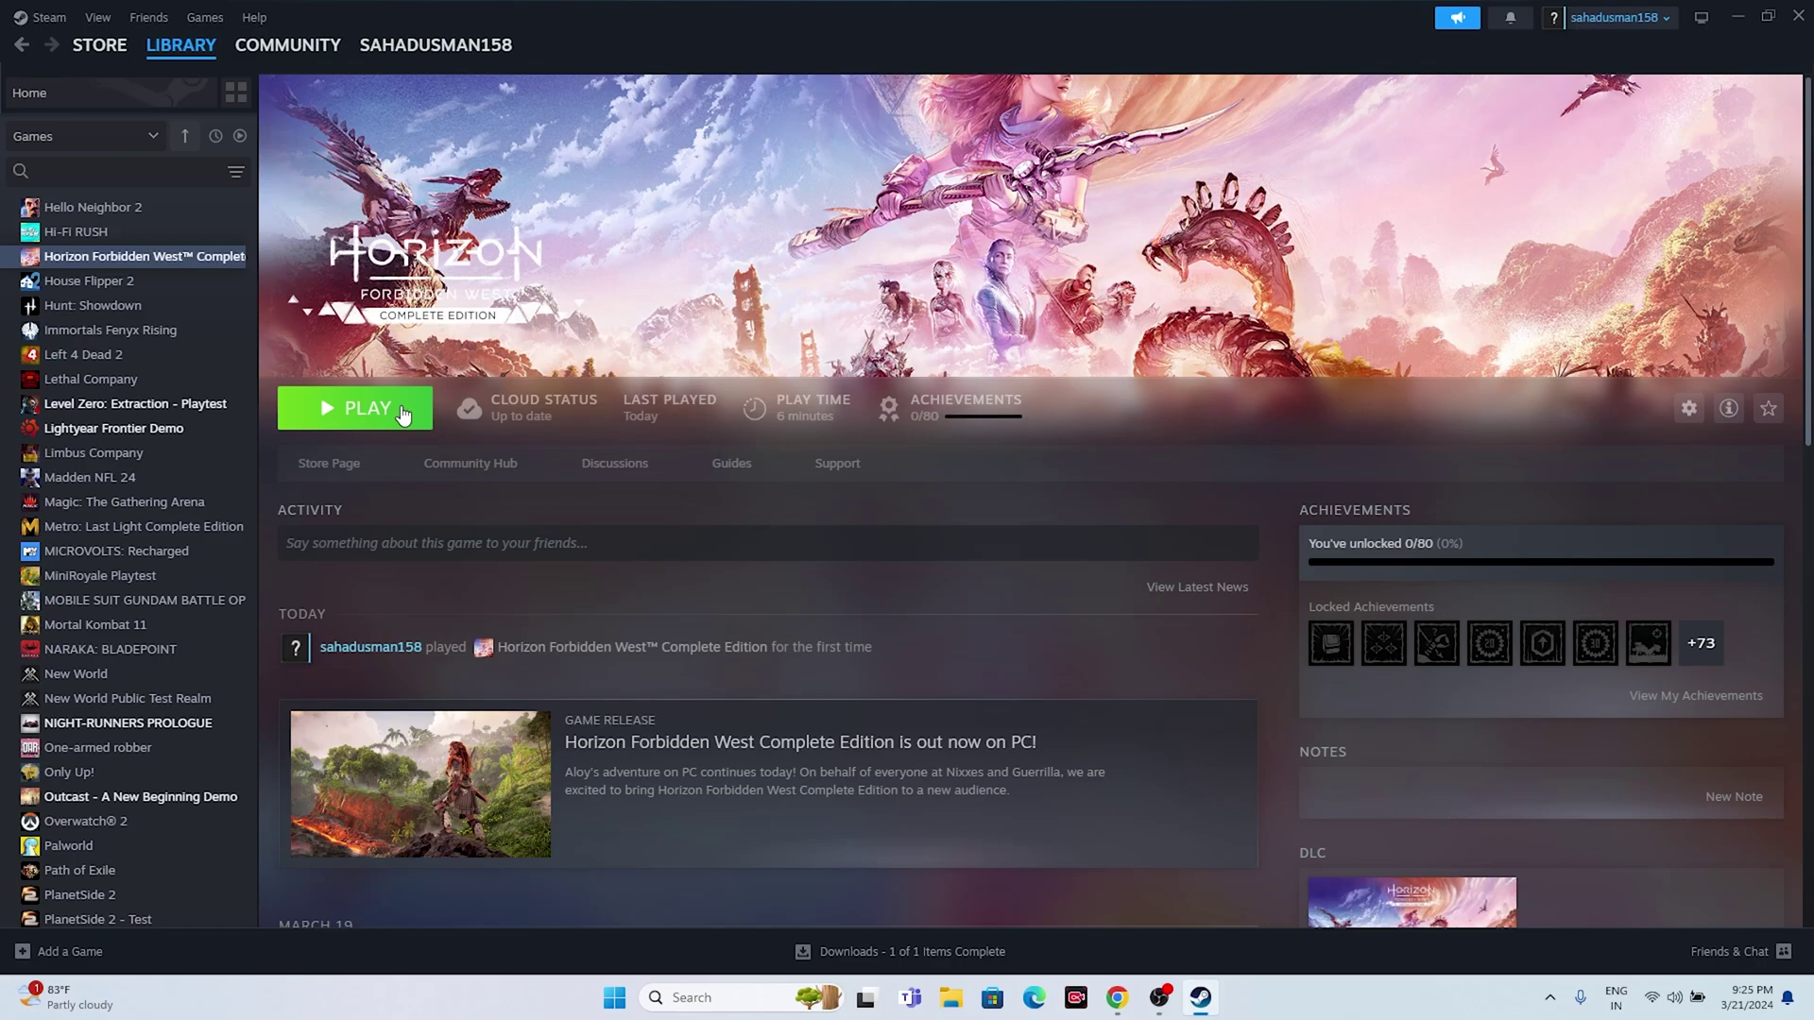
{"action": "left_click", "coordinate": [1734, 19]}
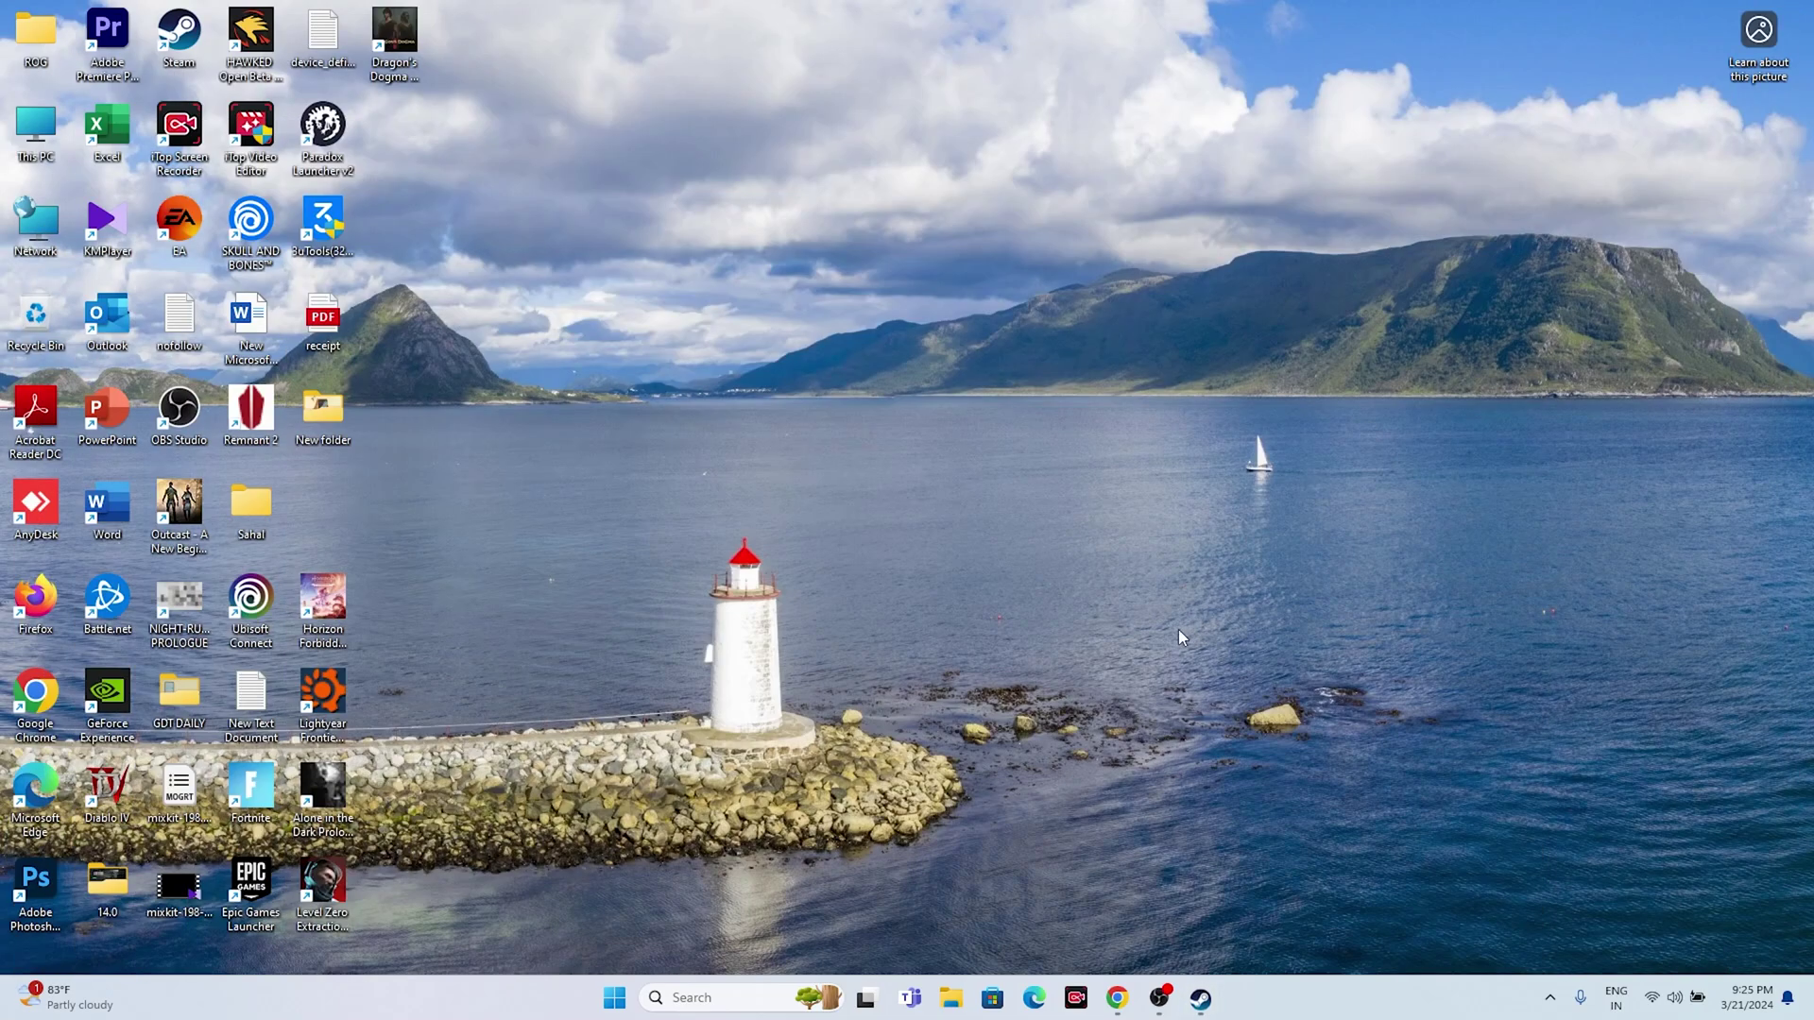
- In File Explorer, locate the Horizon Forbidden West Complete Edition folder in Documents and view its available actions, including Delete, without applying any
{"action": "left_click", "coordinate": [950, 998]}
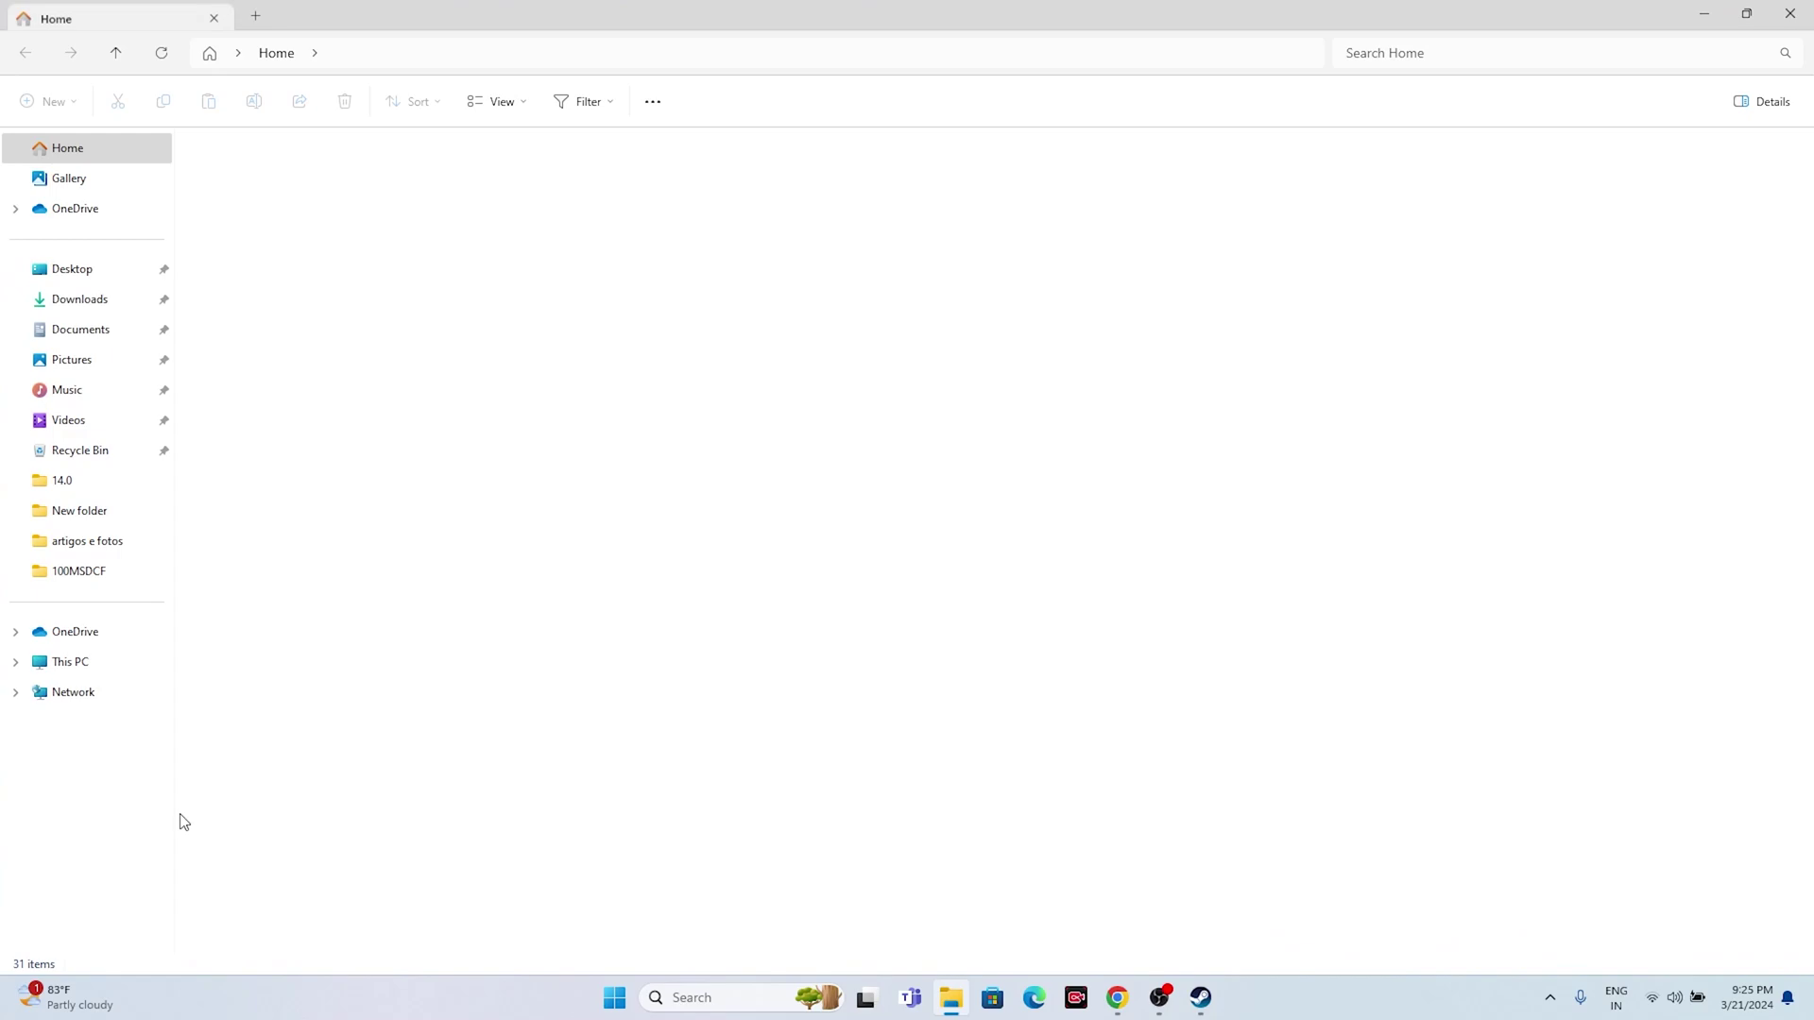
{"action": "left_click", "coordinate": [132, 662]}
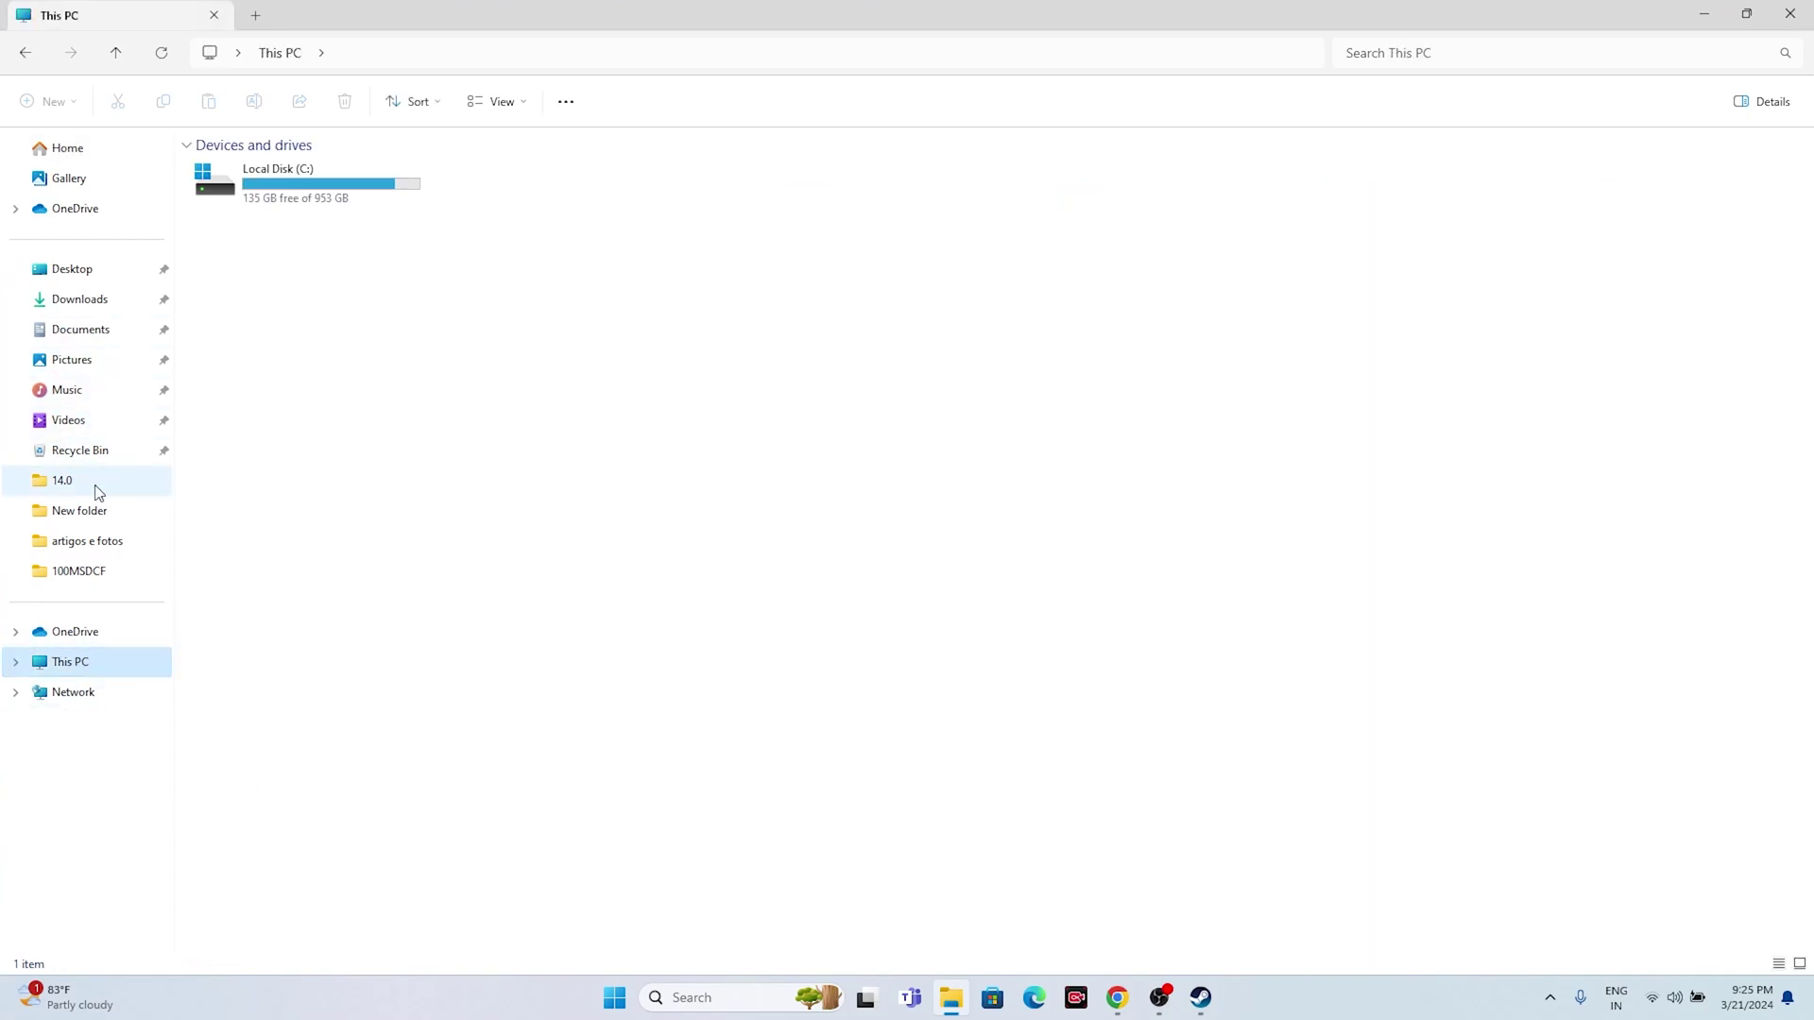
{"action": "left_click", "coordinate": [77, 331]}
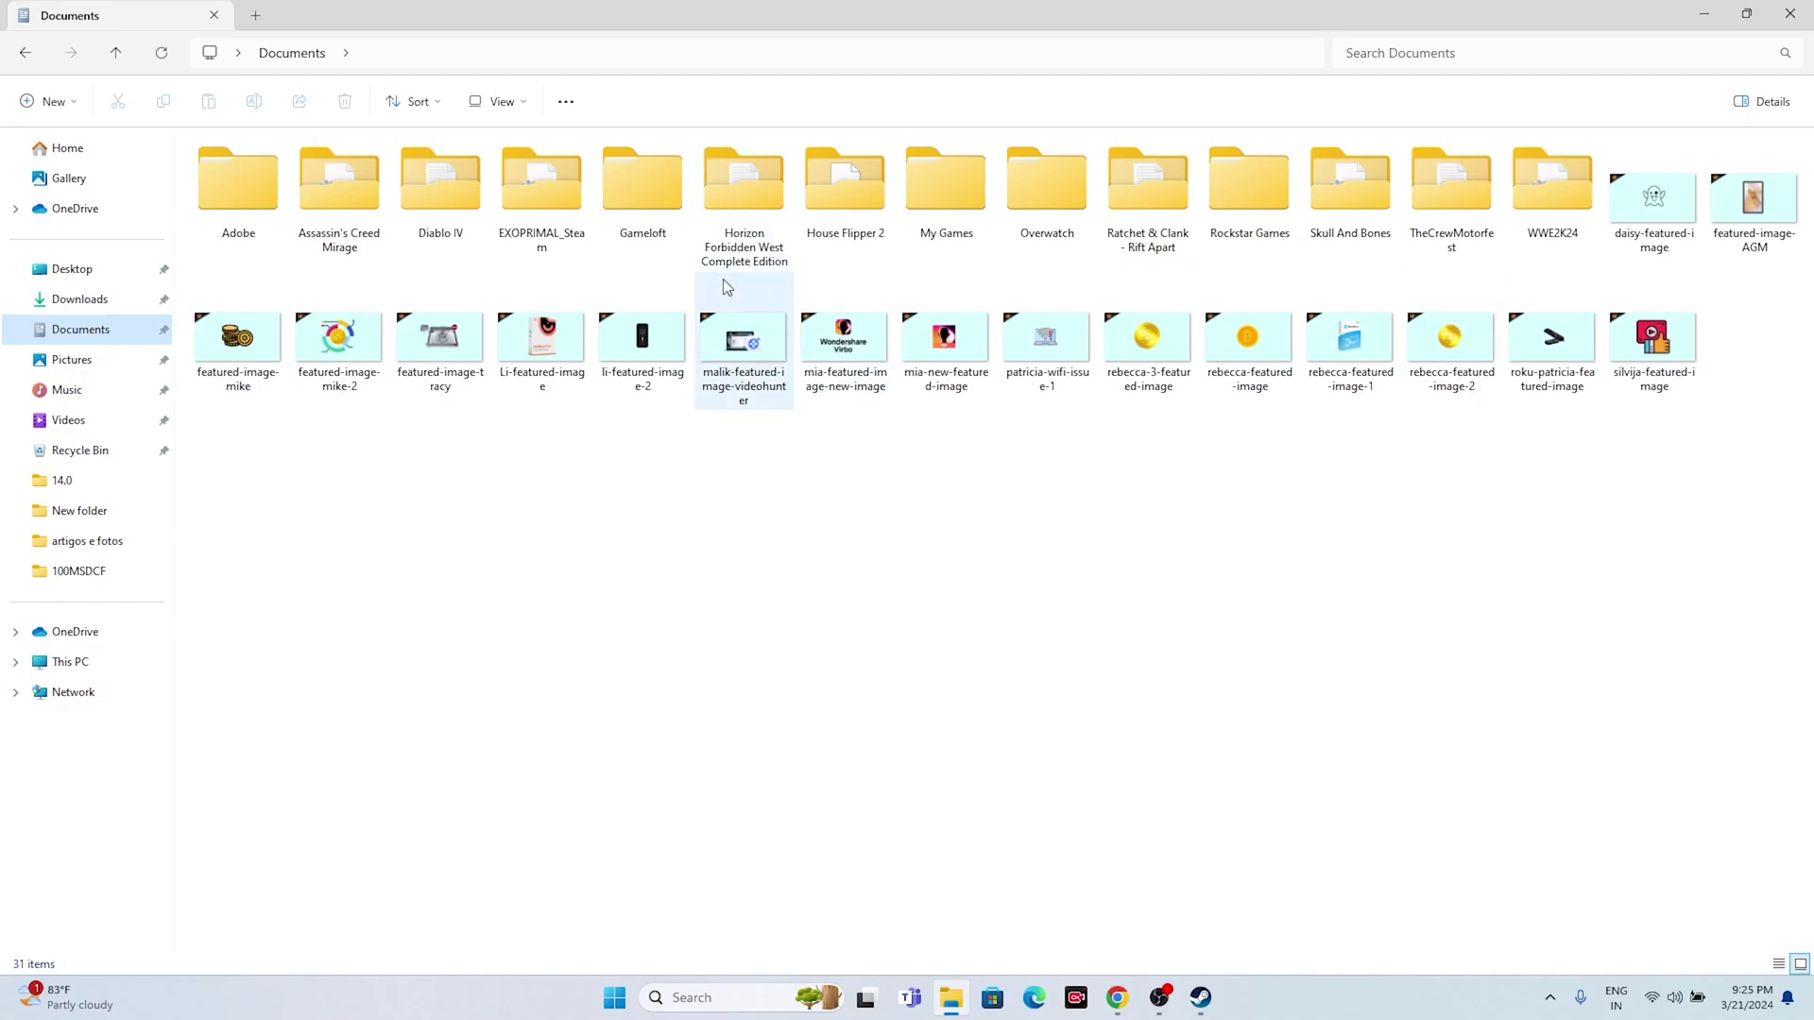
{"action": "left_click", "coordinate": [746, 244]}
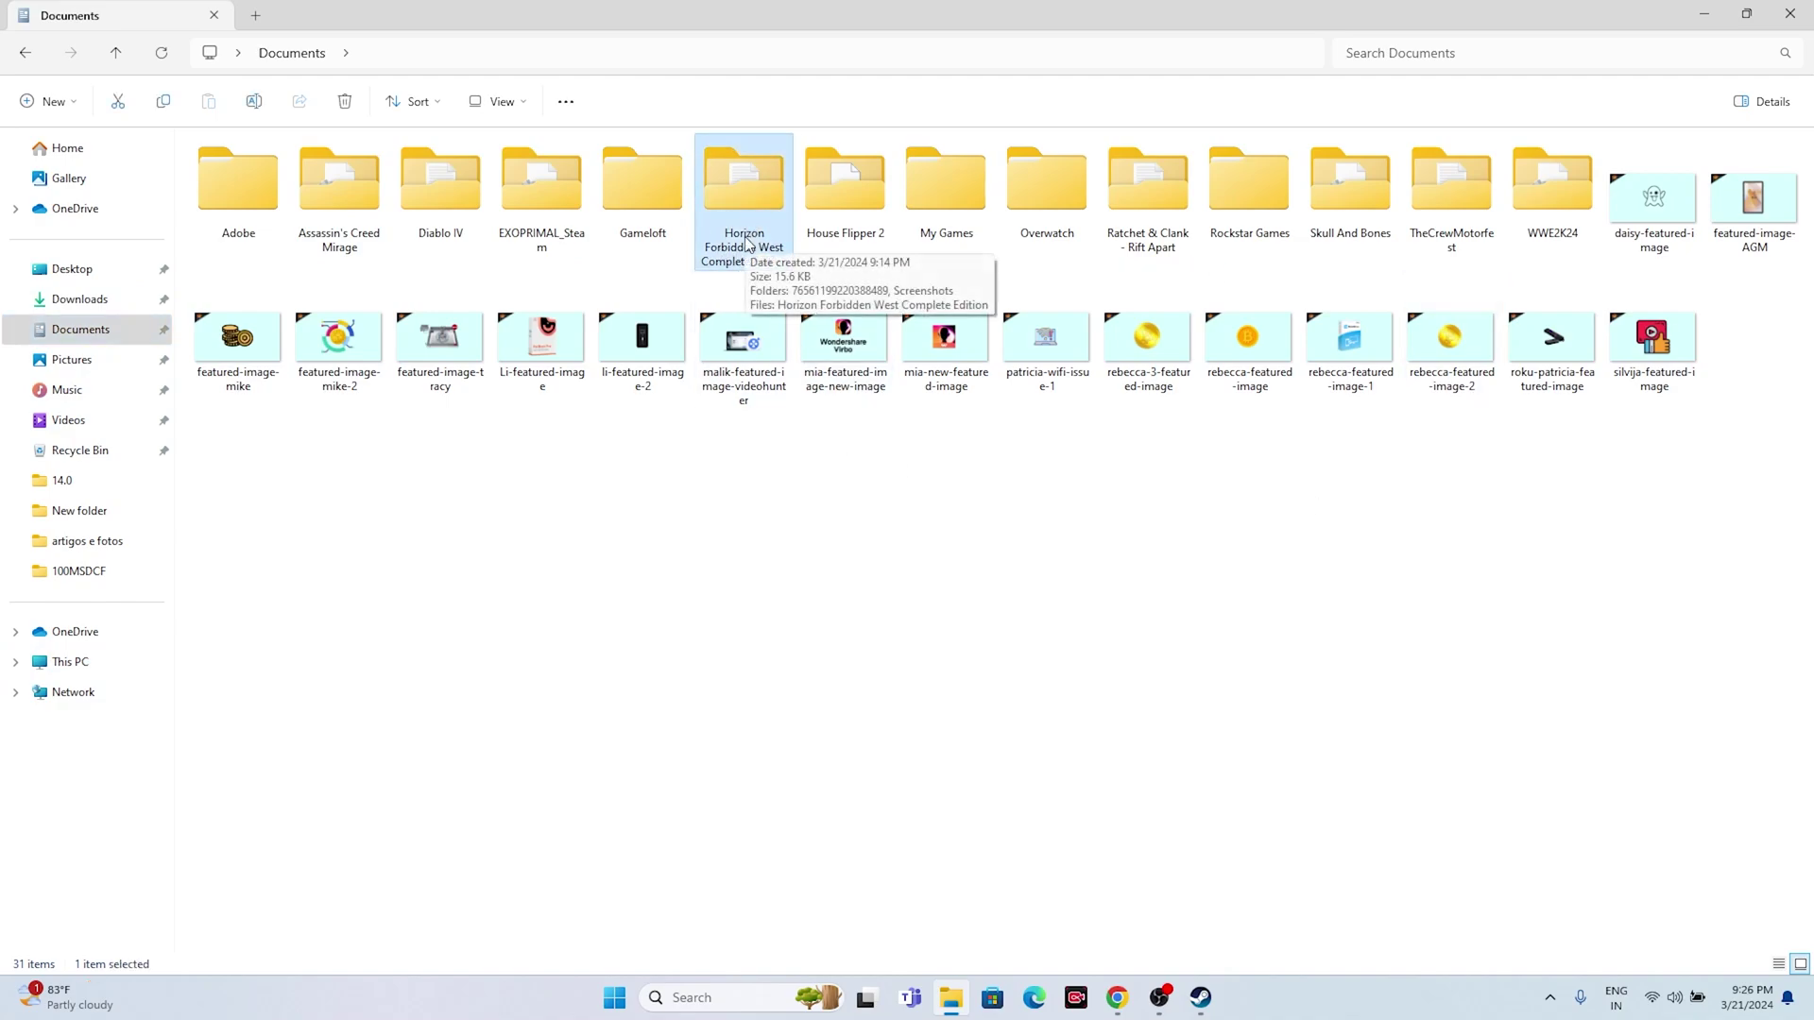
{"action": "right_click", "coordinate": [747, 244]}
{"action": "left_click", "coordinate": [842, 589]}
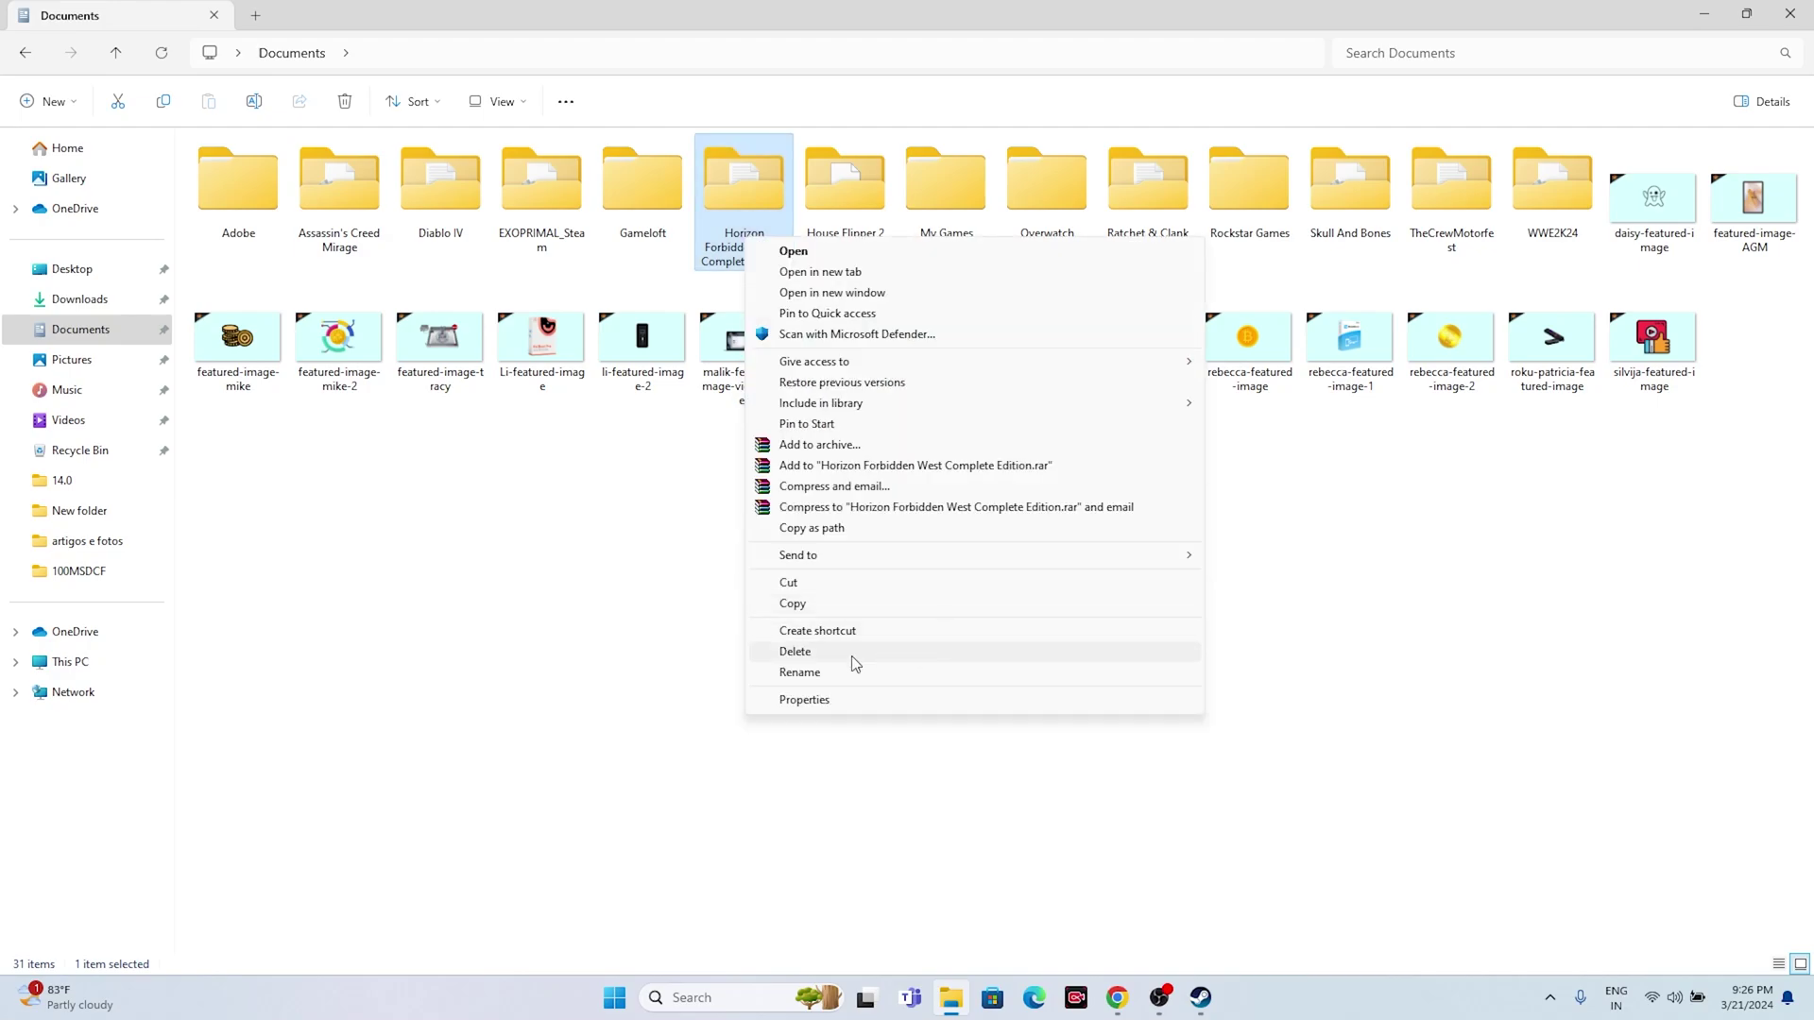
{"action": "left_click", "coordinate": [629, 619]}
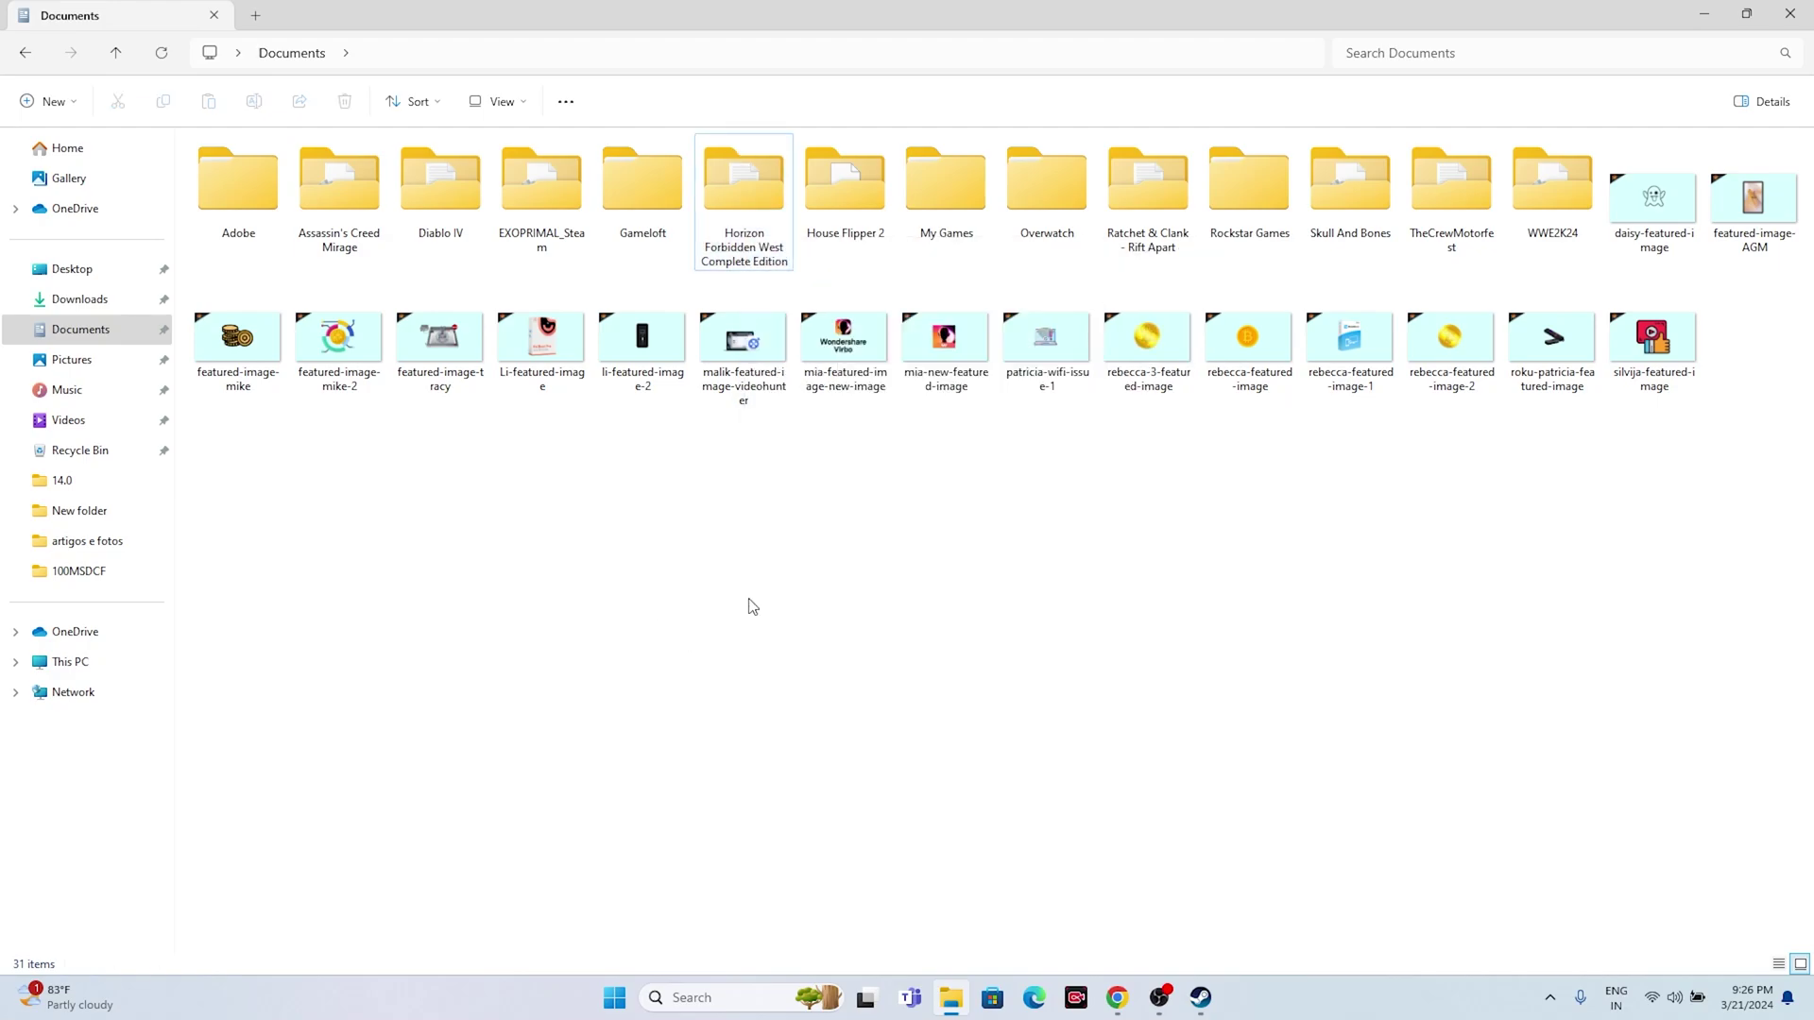
- Leave the Documents folder for the desktop, check the game's library page in Steam again, and minimize it
{"action": "key", "text": "super+d"}
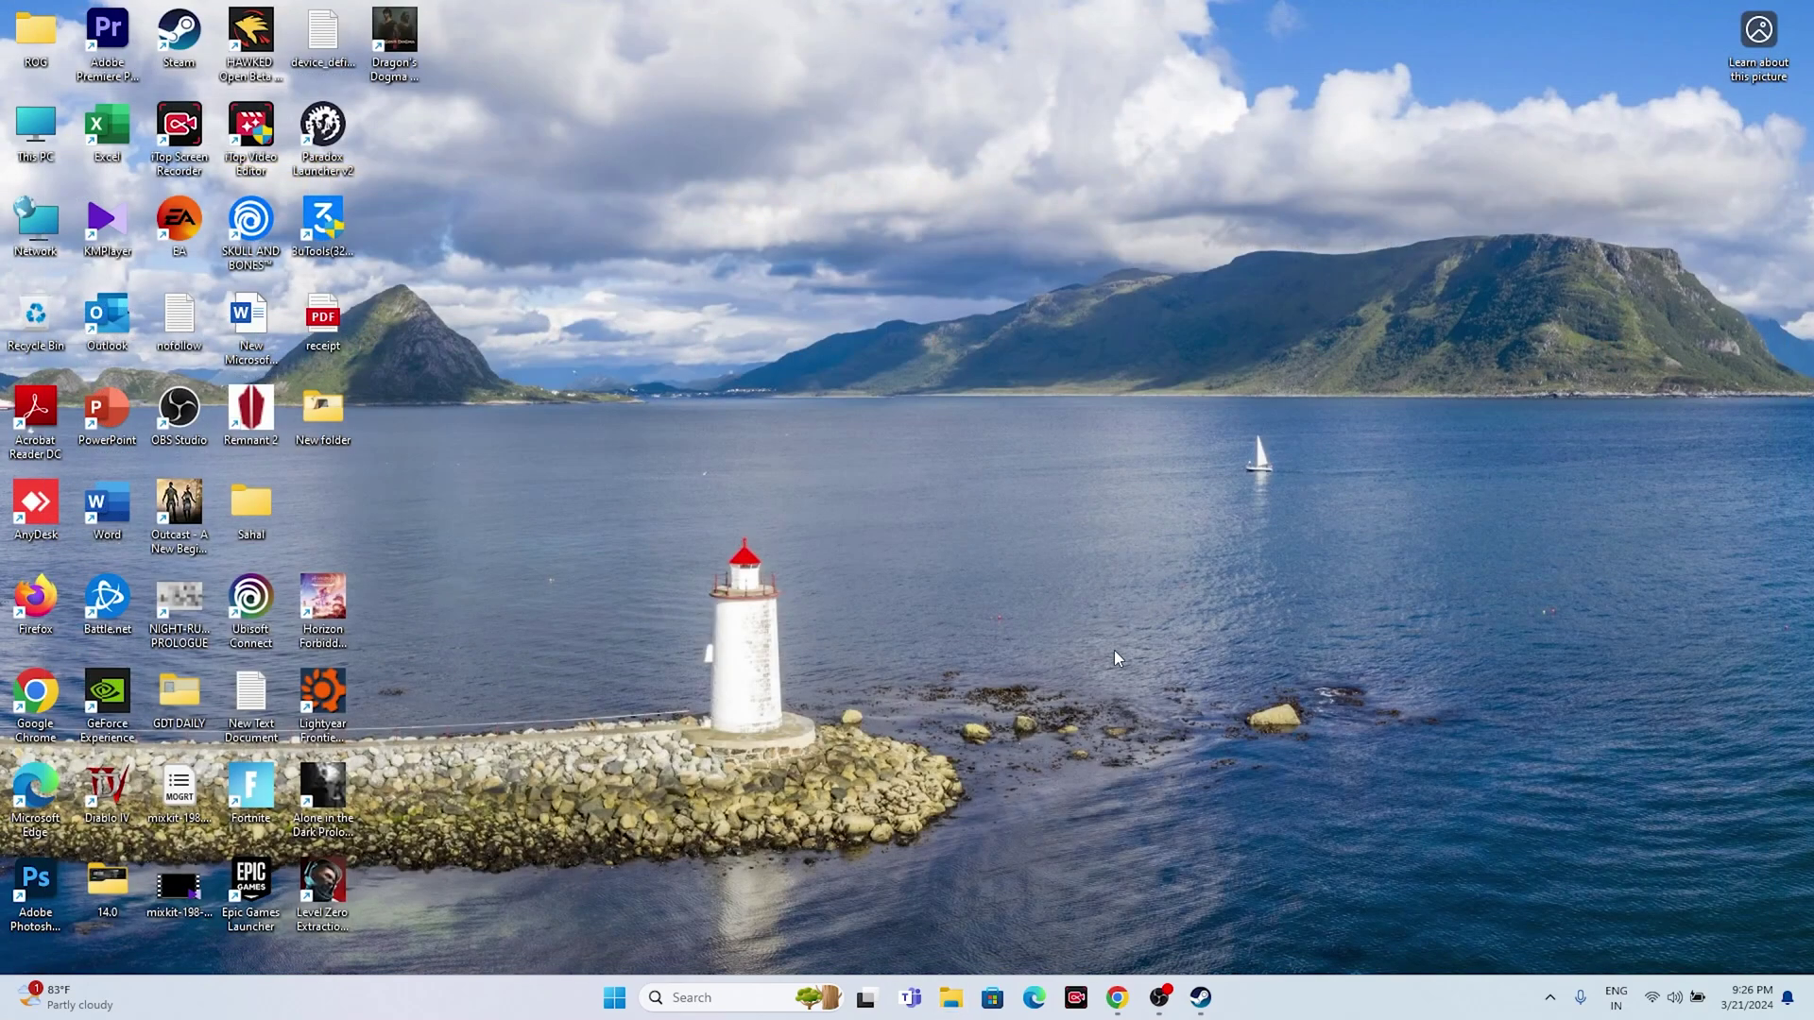
{"action": "left_click", "coordinate": [1200, 997]}
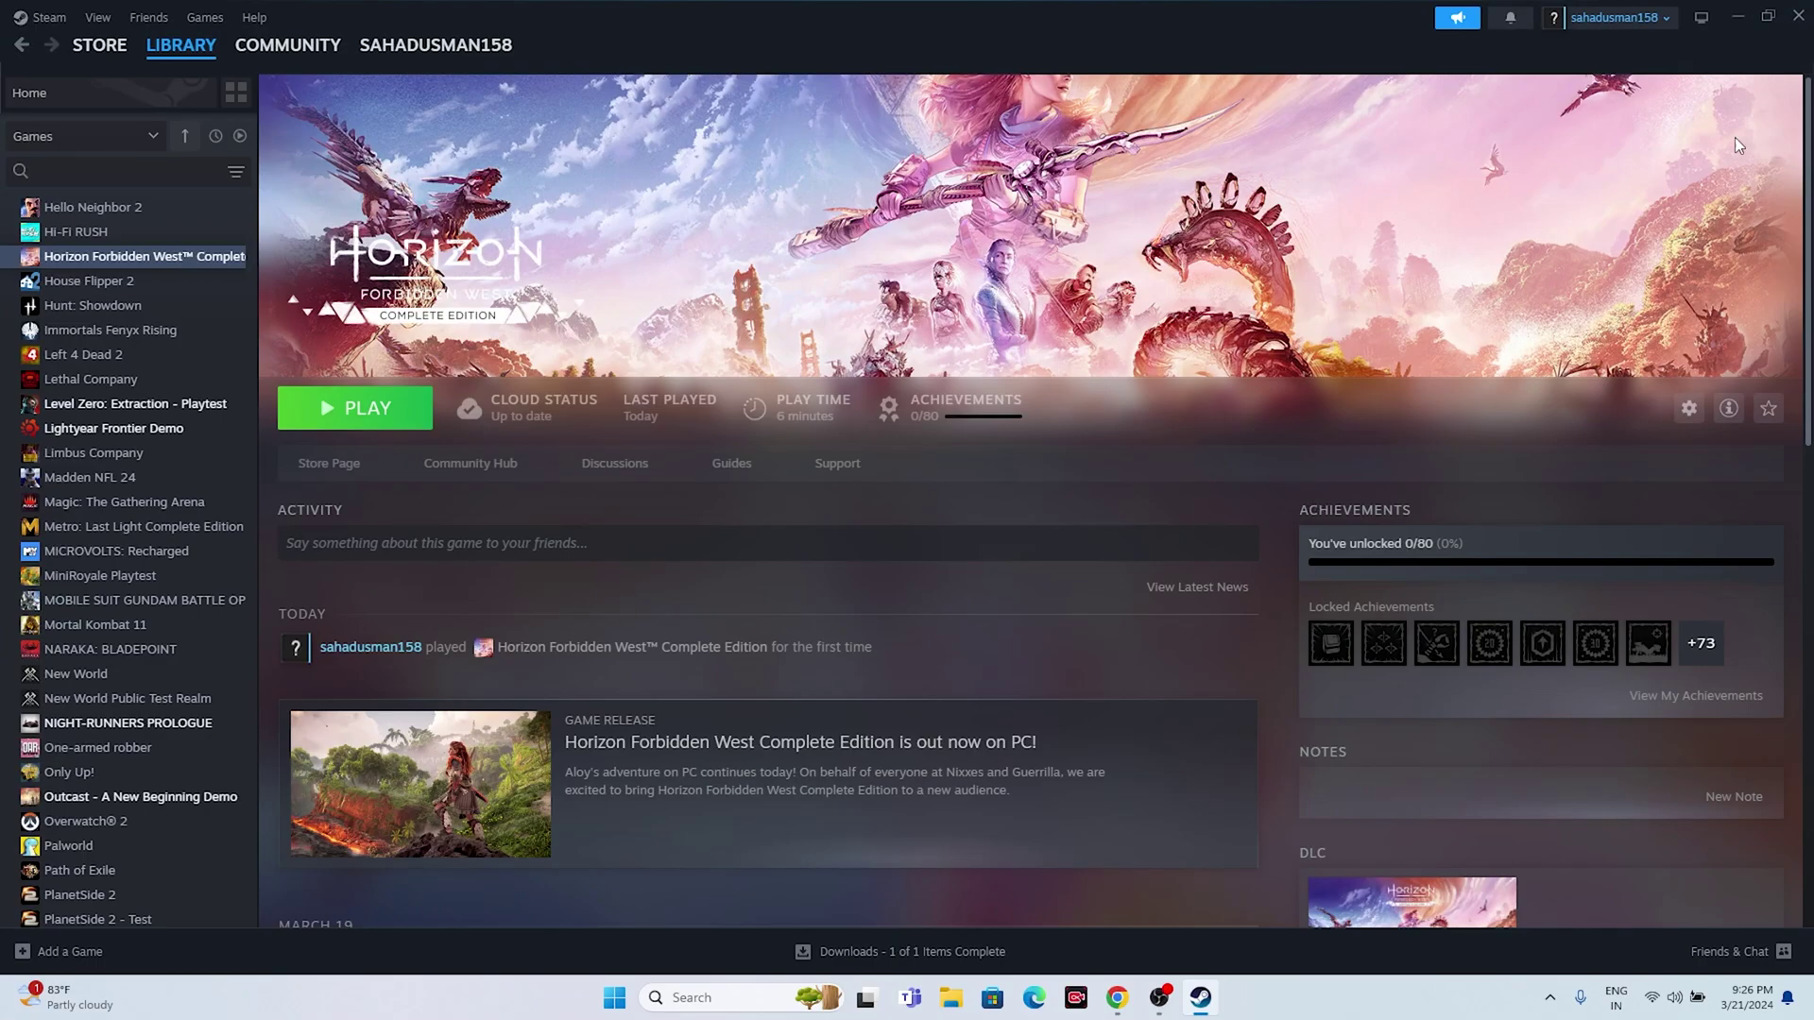
{"action": "left_click", "coordinate": [1738, 17]}
- Find Control Panel through Windows search and open the Windows Defender Firewall list of allowed apps under System and Security
{"action": "left_click", "coordinate": [711, 1000]}
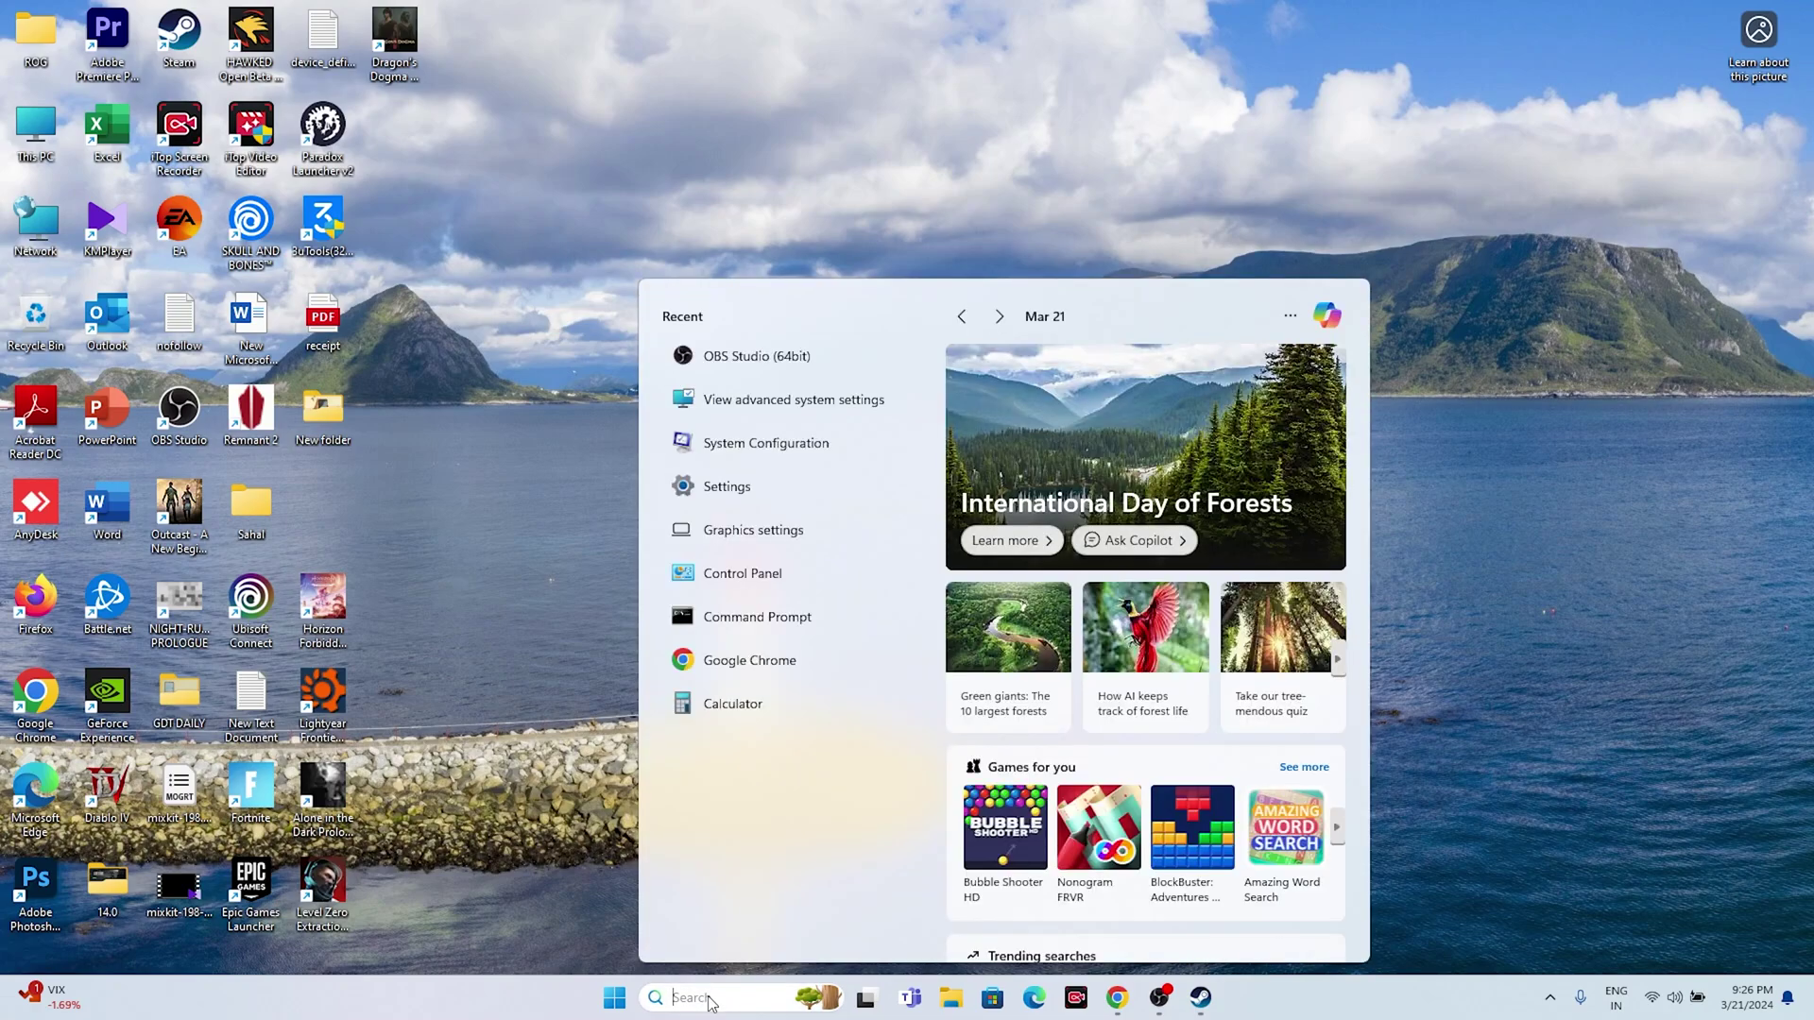
{"action": "type", "text": "contr"}
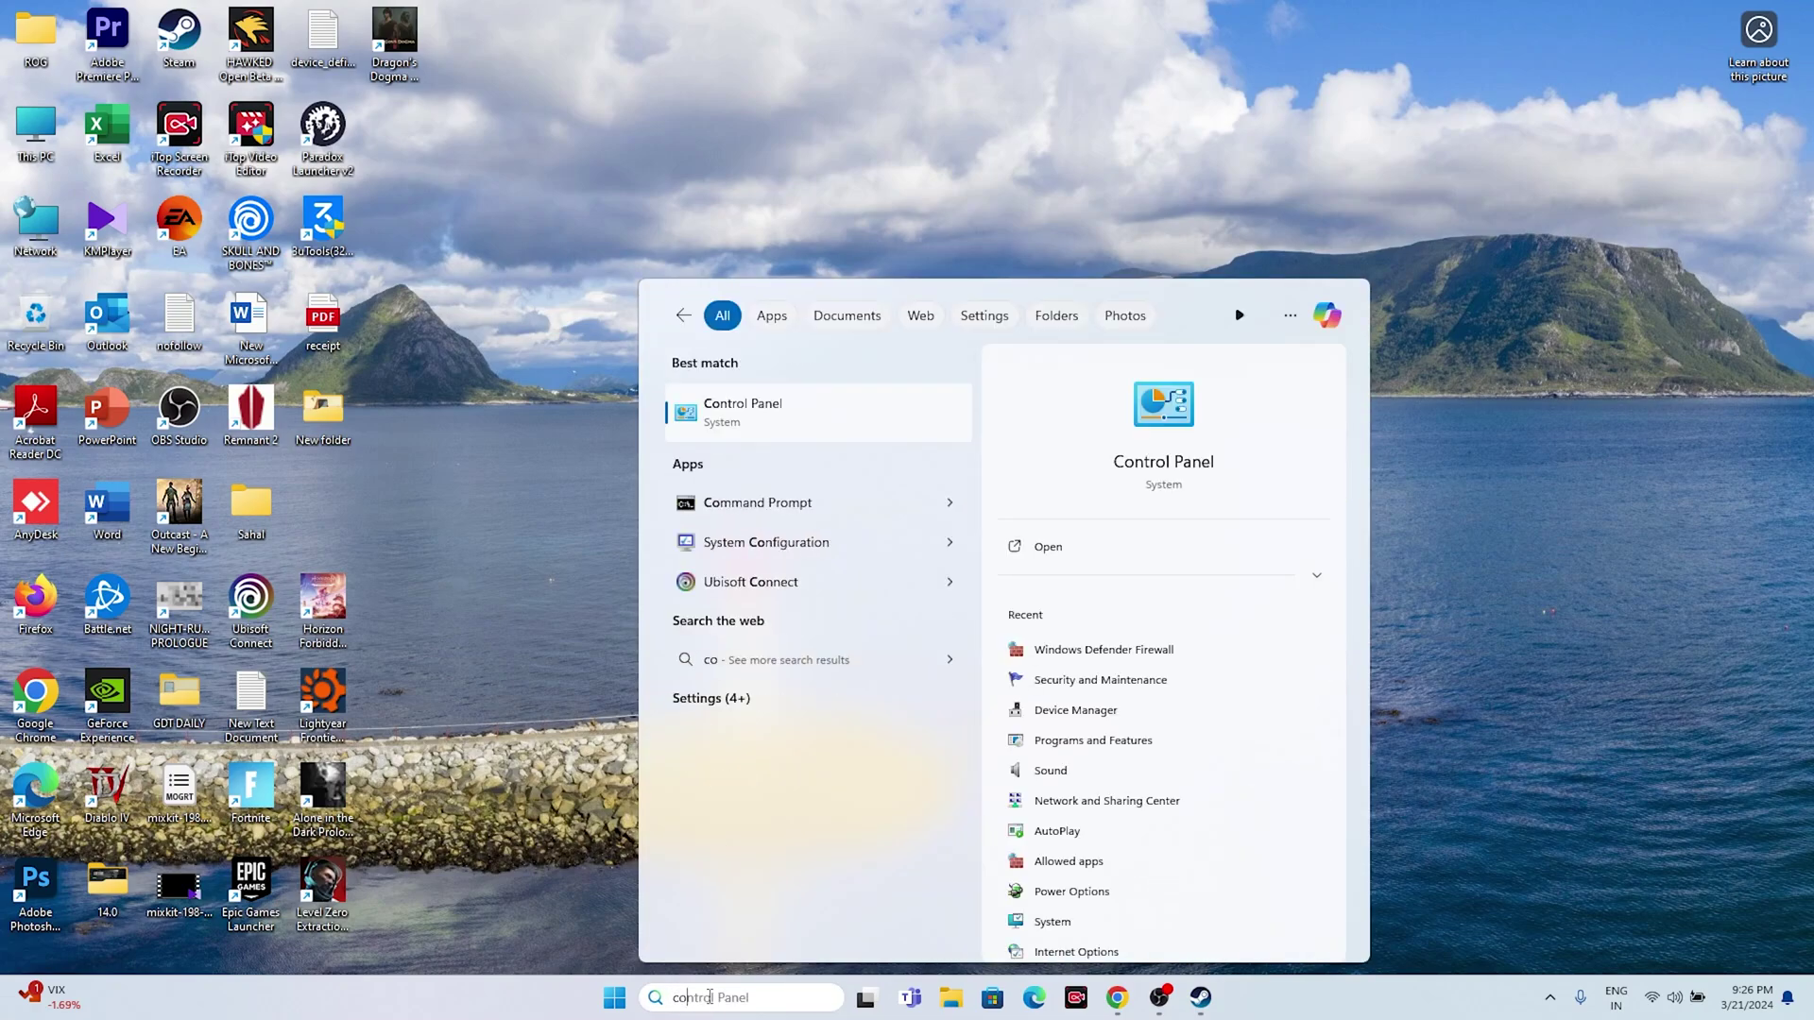
{"action": "left_click", "coordinate": [729, 403]}
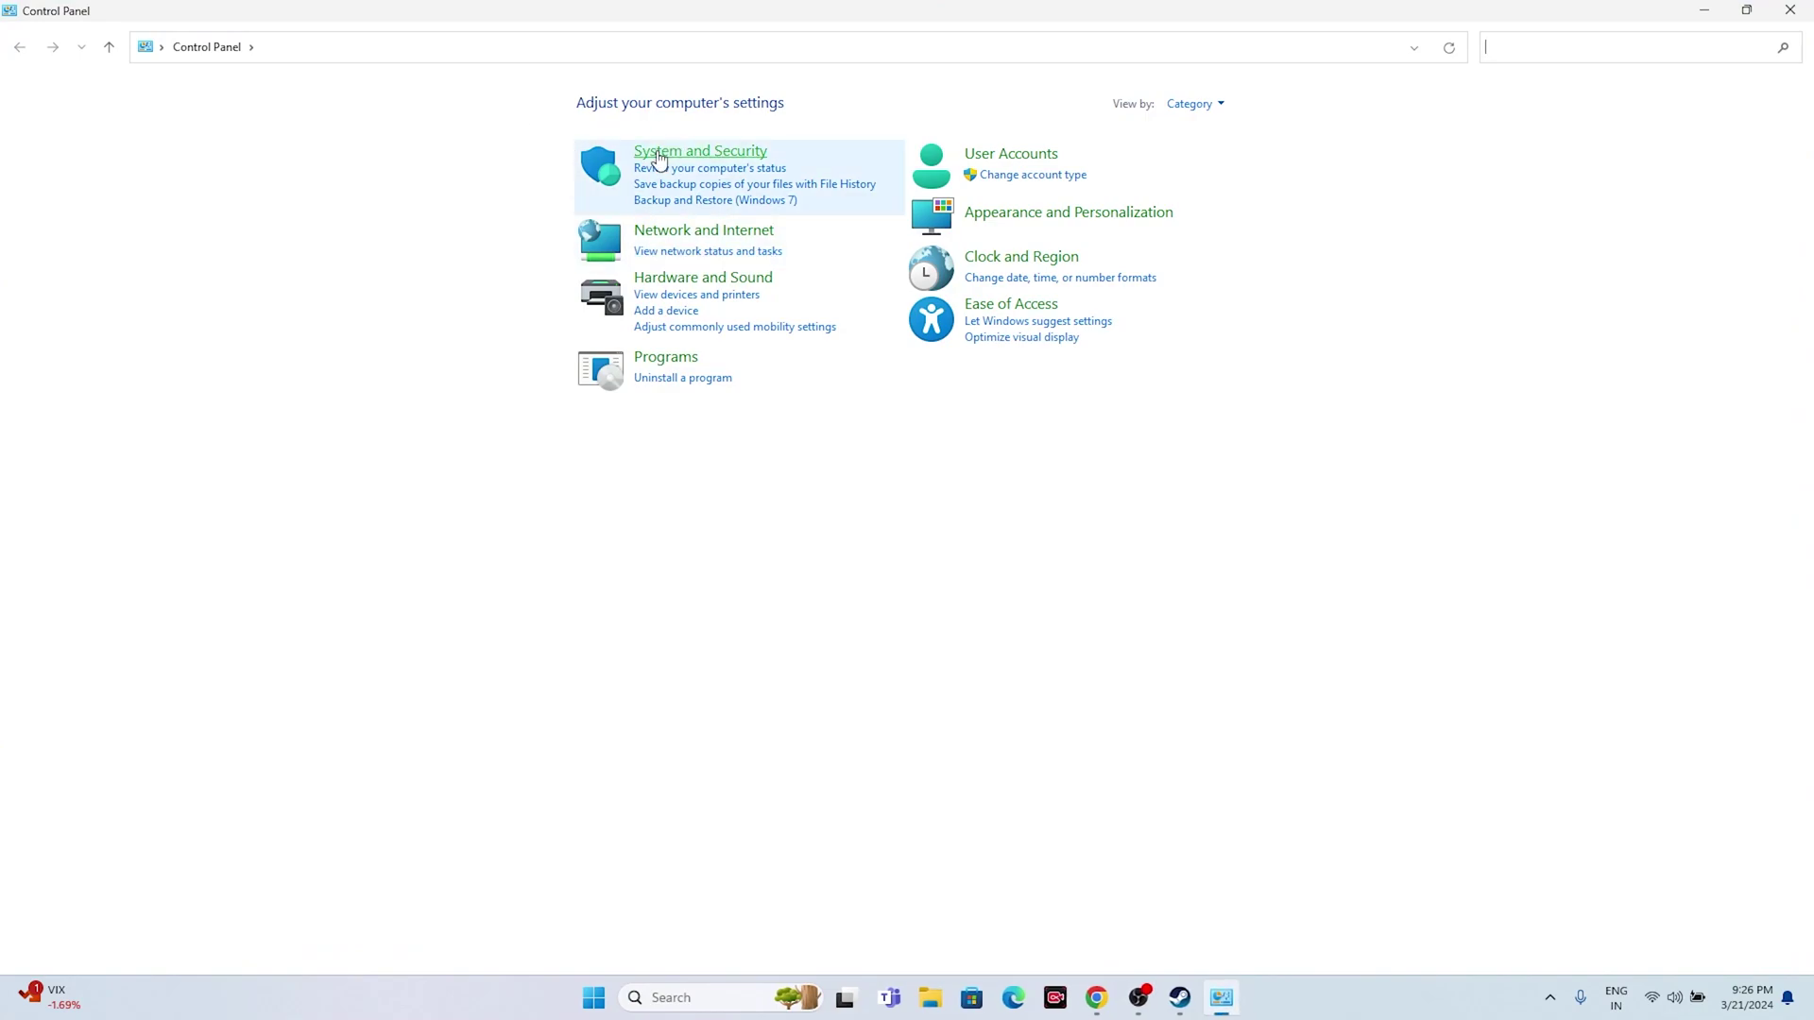
{"action": "left_click", "coordinate": [654, 154]}
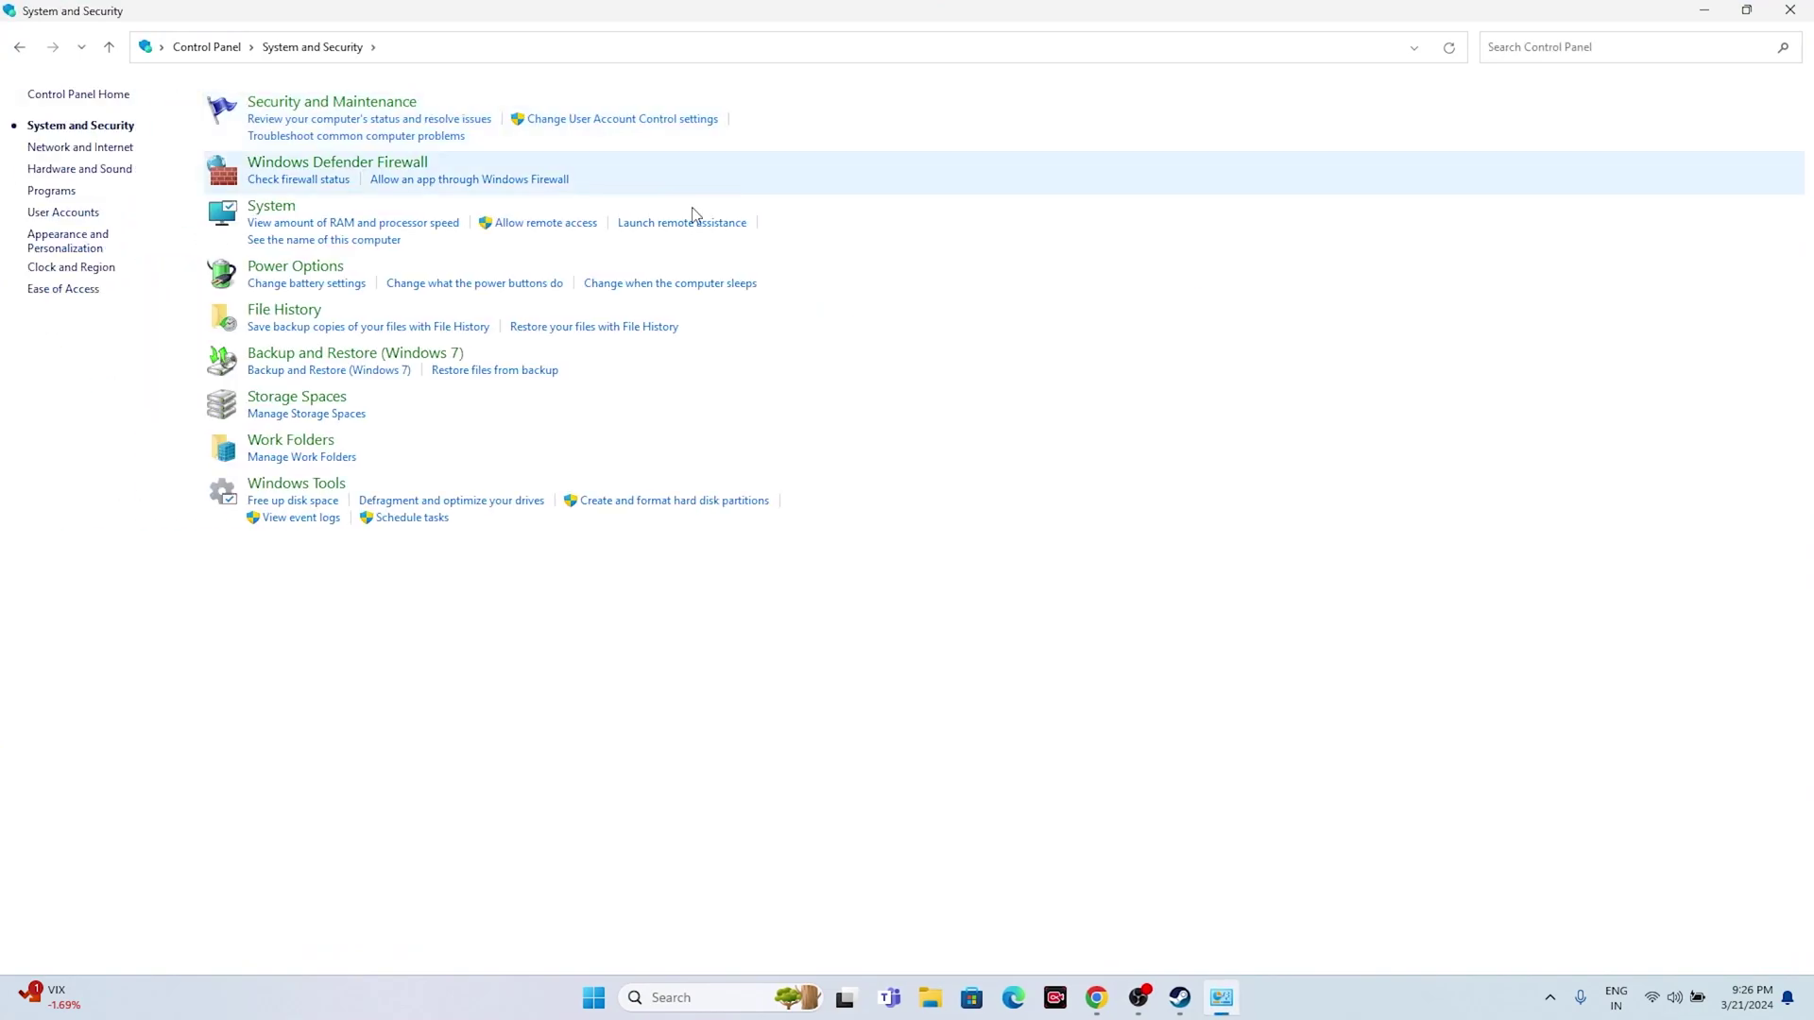
{"action": "left_click", "coordinate": [321, 166]}
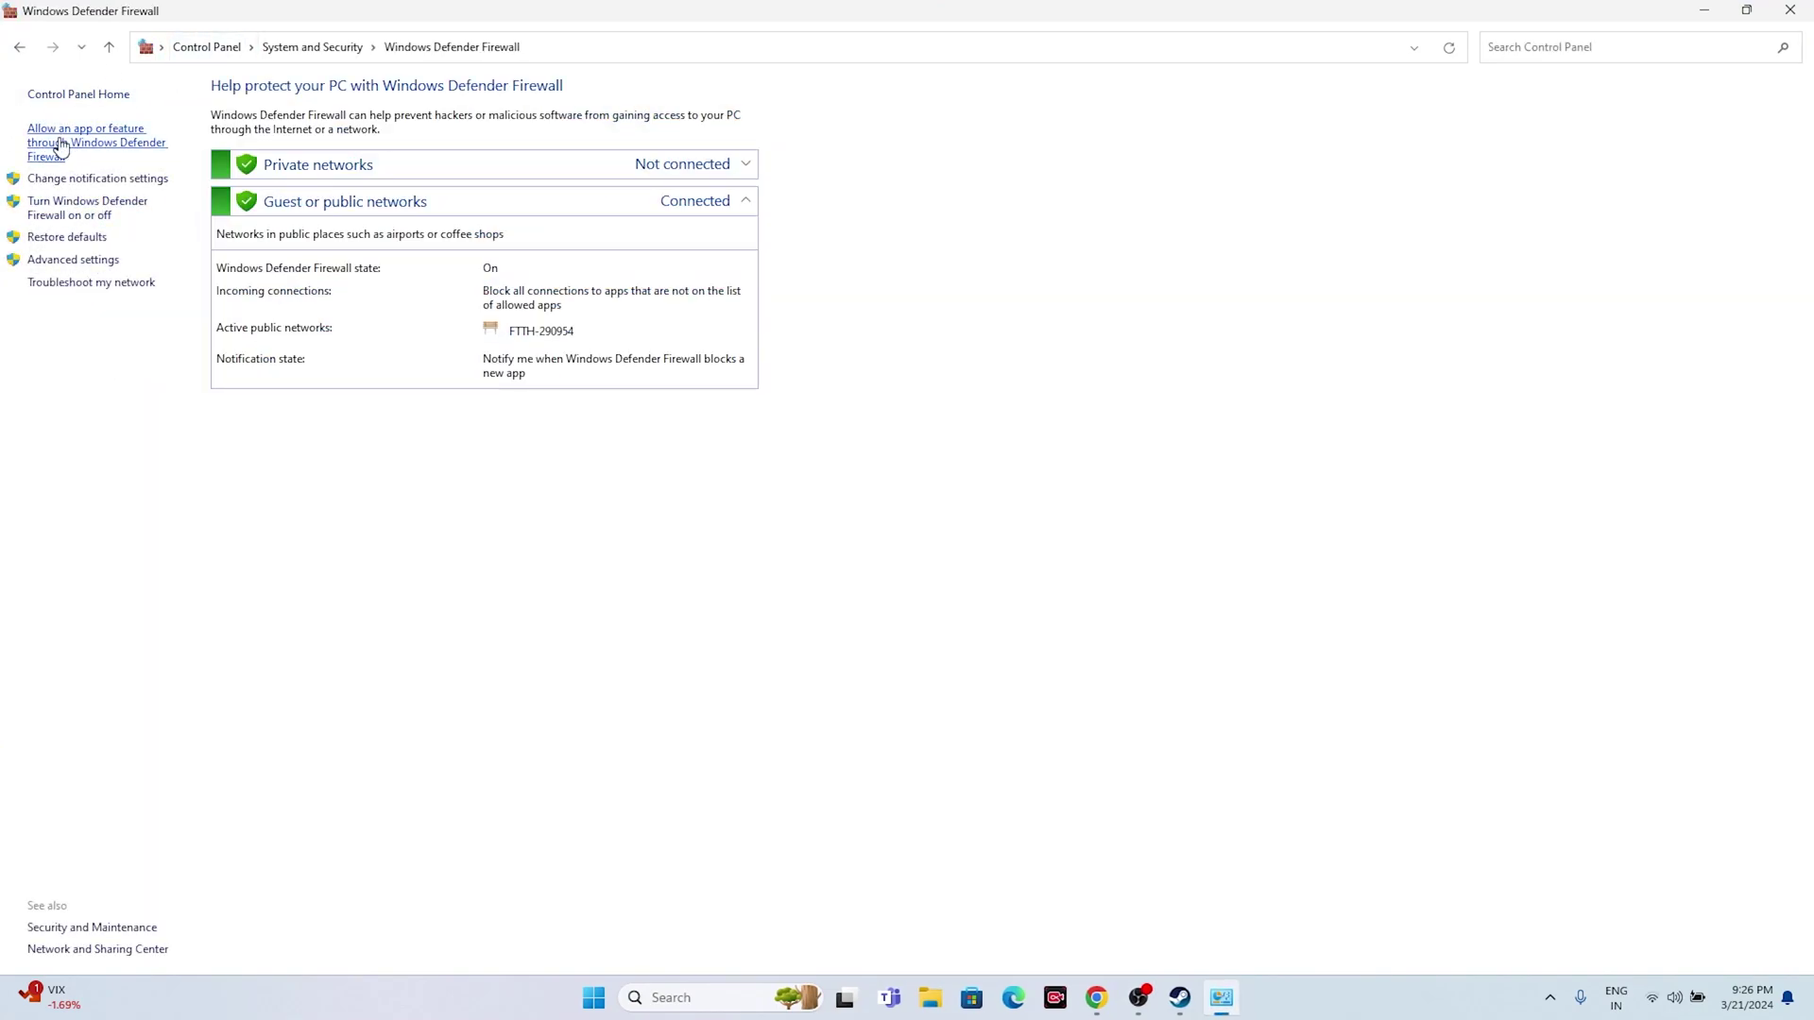
{"action": "left_click", "coordinate": [61, 147]}
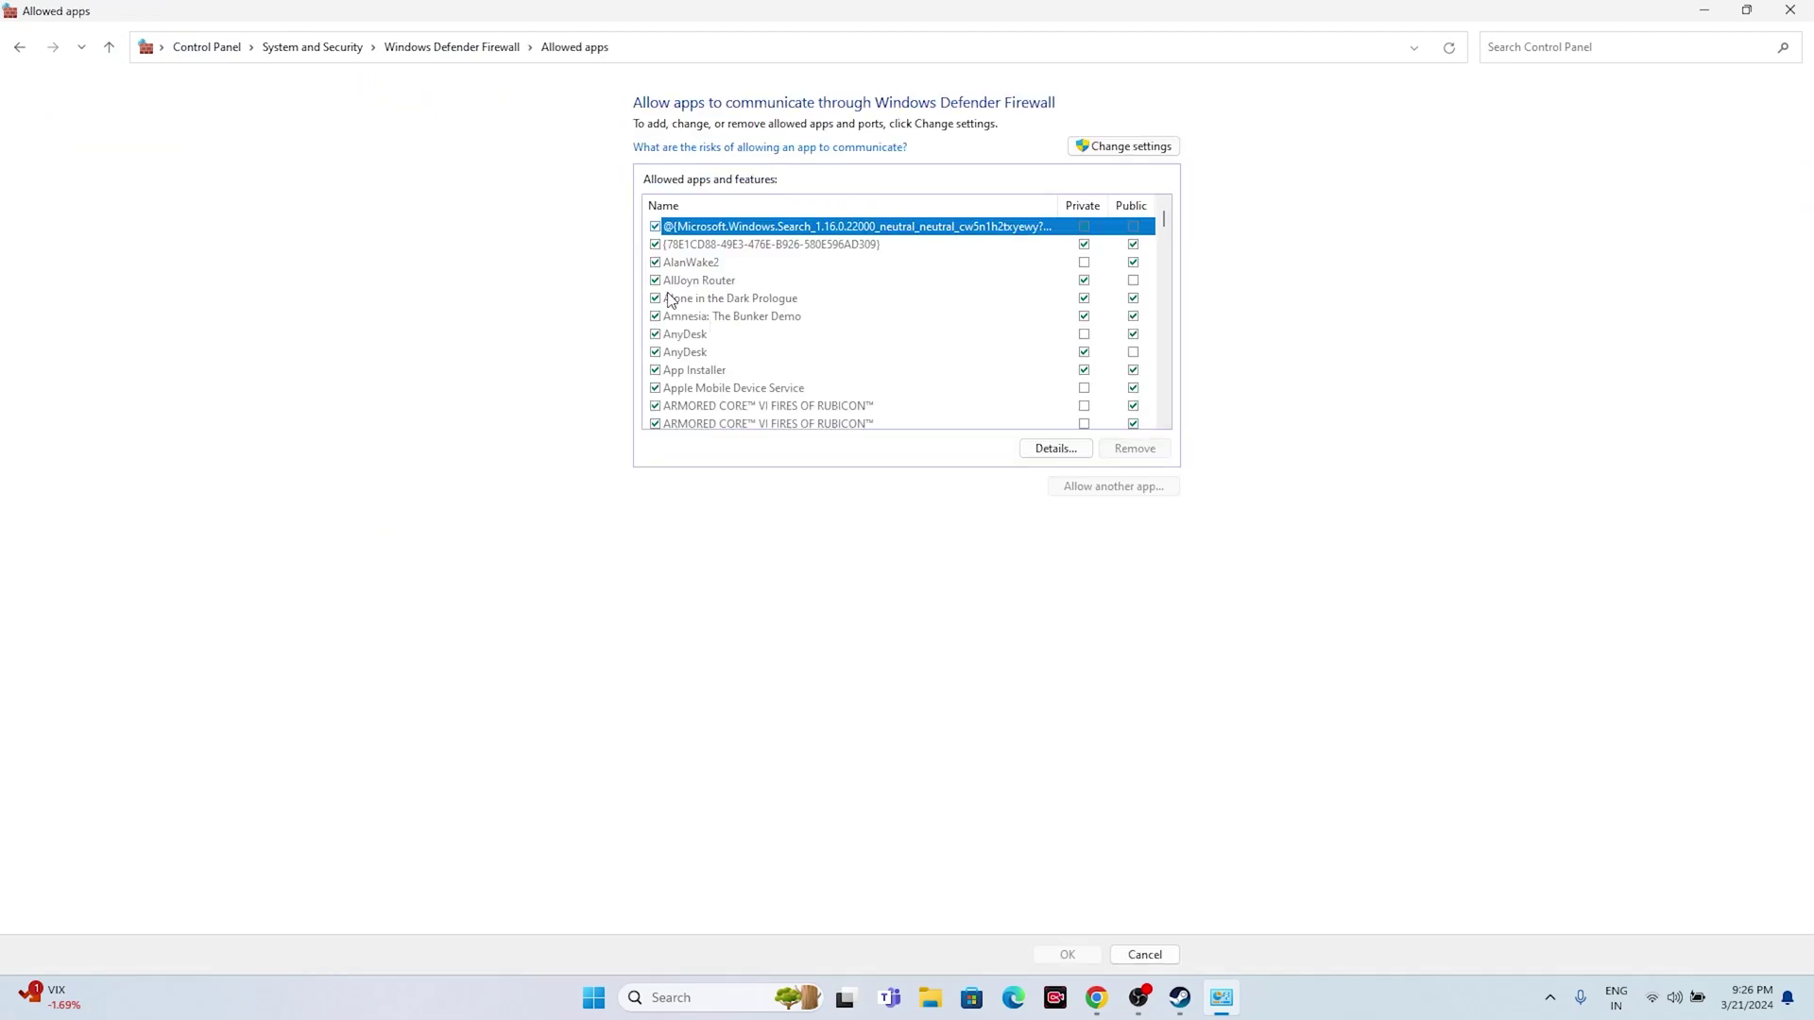
- Look through the firewall's allowed apps for Horizon Forbidden West Complete Edition and examine its Private and Public permissions
{"action": "scroll", "coordinate": [687, 288], "scroll_direction": "down", "scroll_amount": 15}
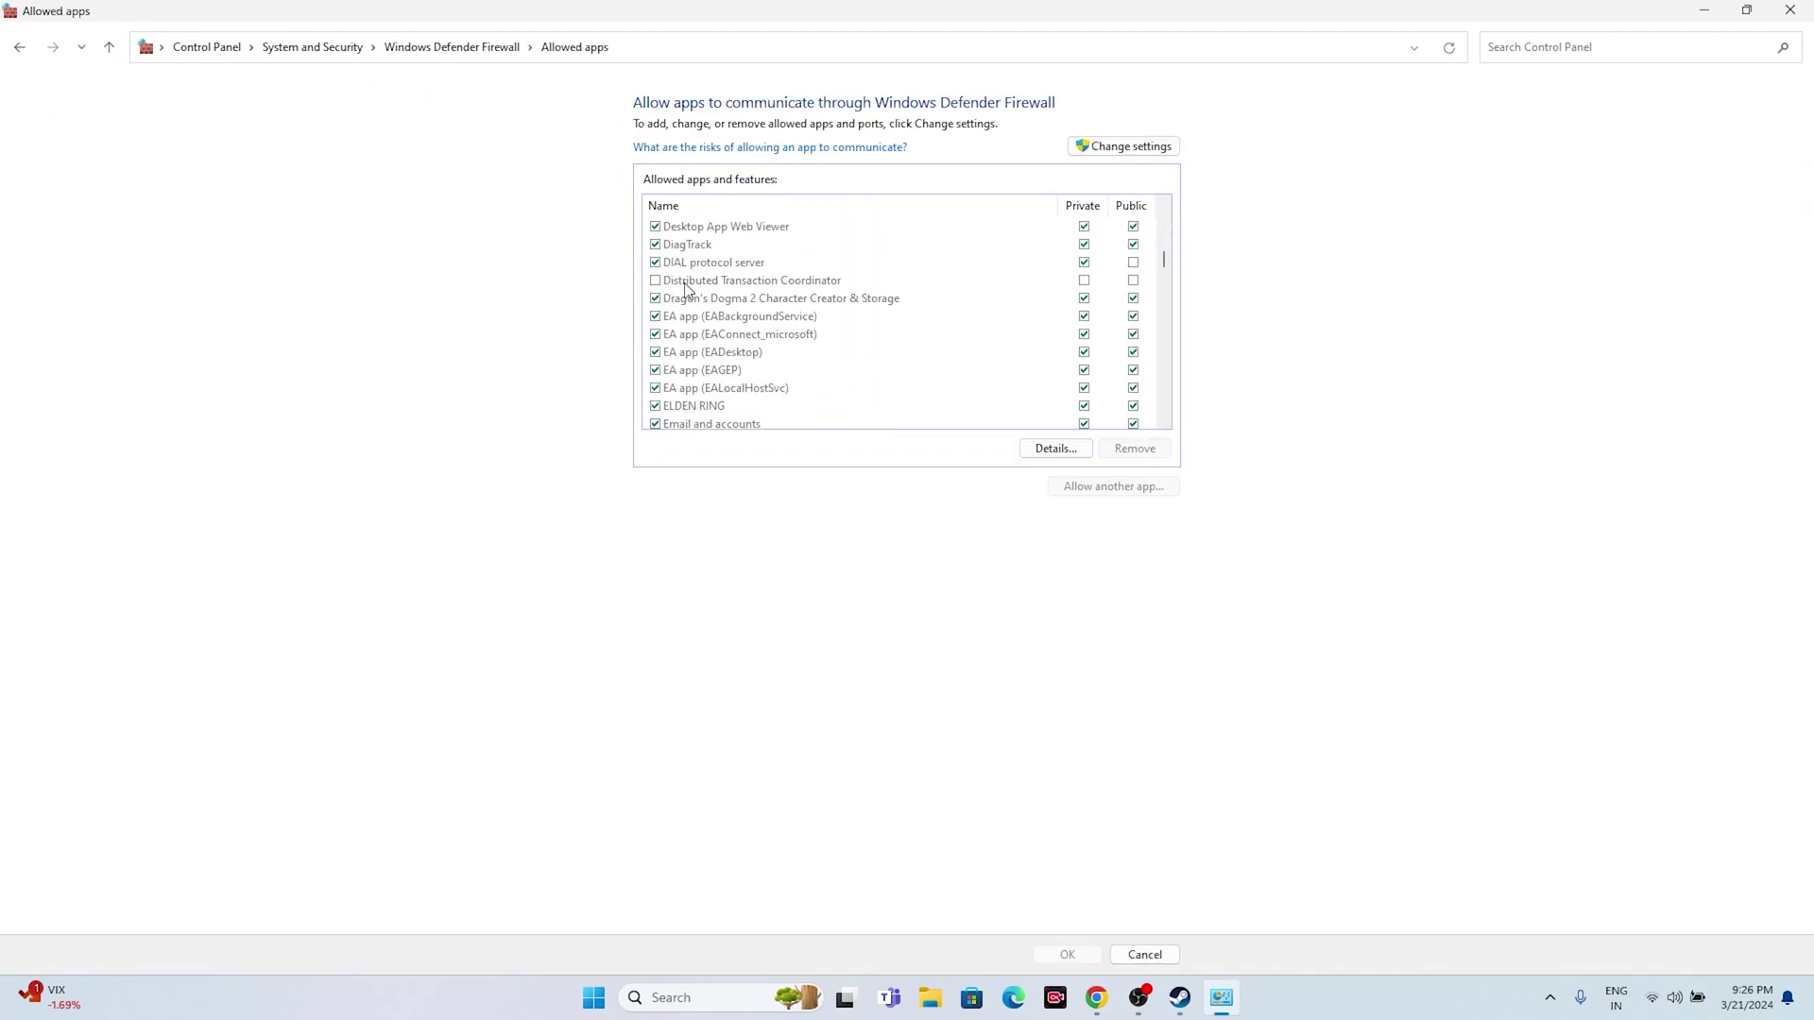
{"action": "scroll", "coordinate": [687, 288], "scroll_direction": "down", "scroll_amount": 12}
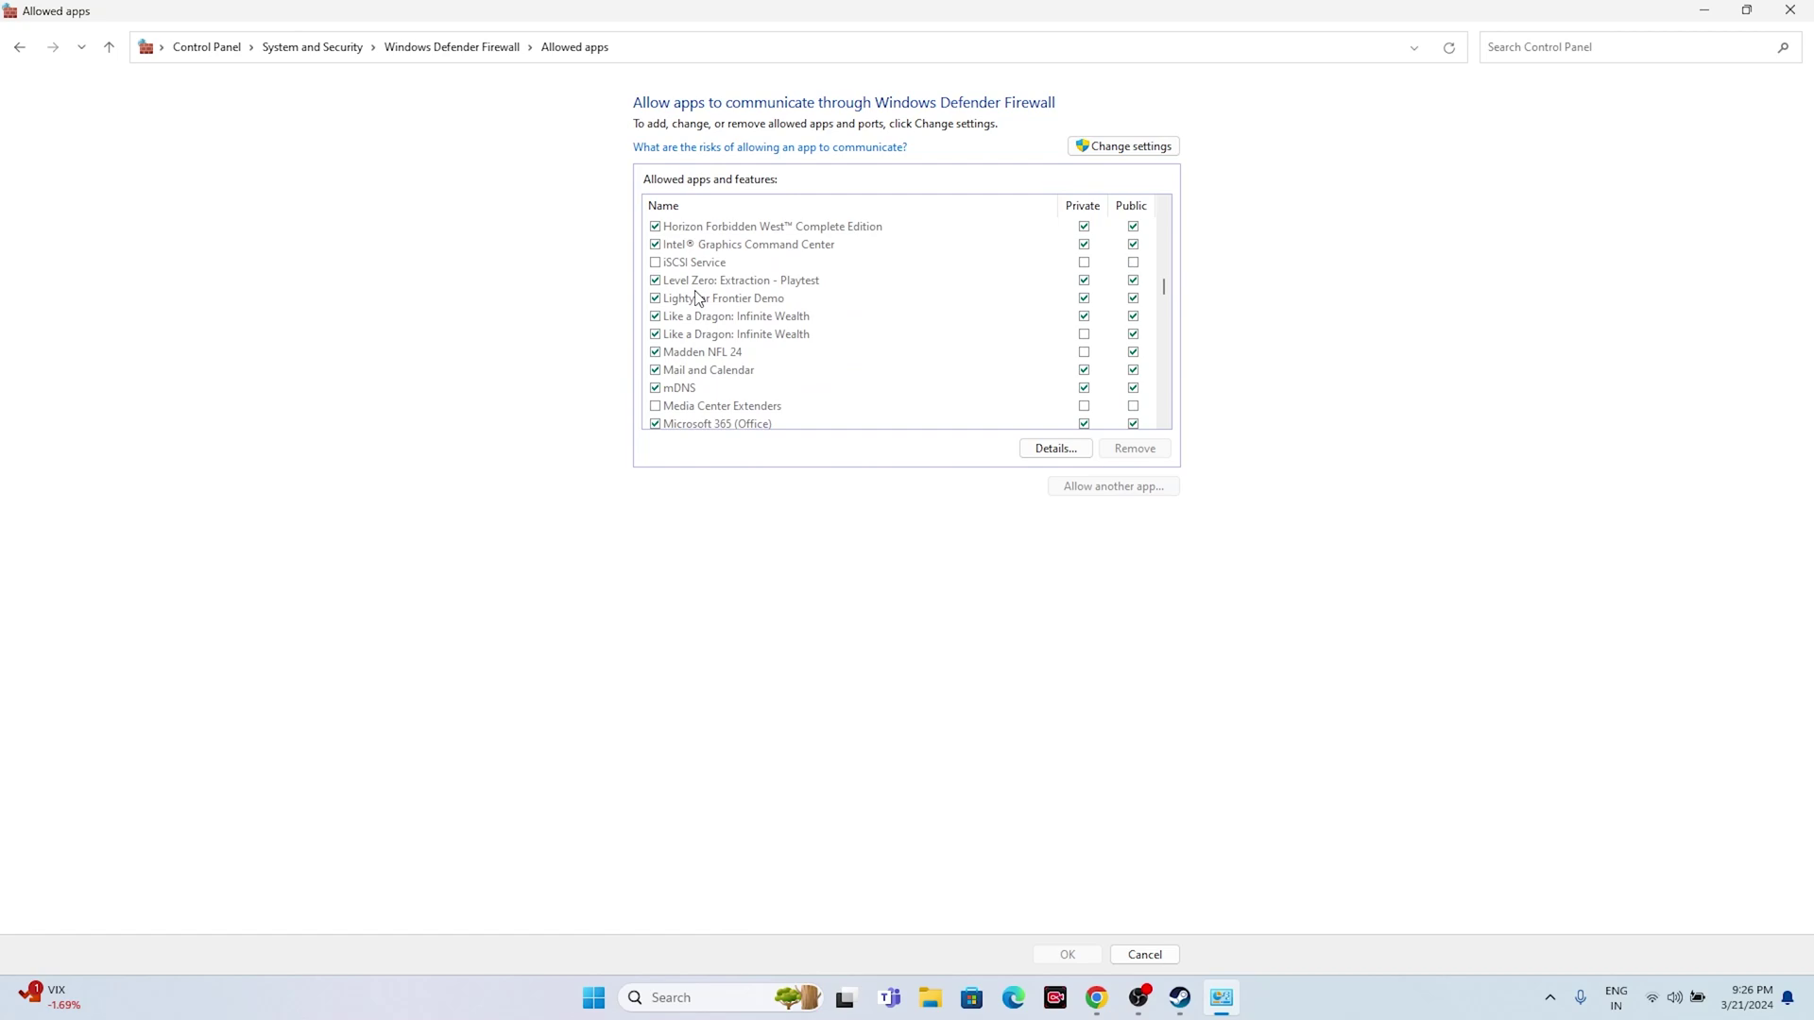
{"action": "scroll", "coordinate": [696, 297], "scroll_direction": "down", "scroll_amount": 13}
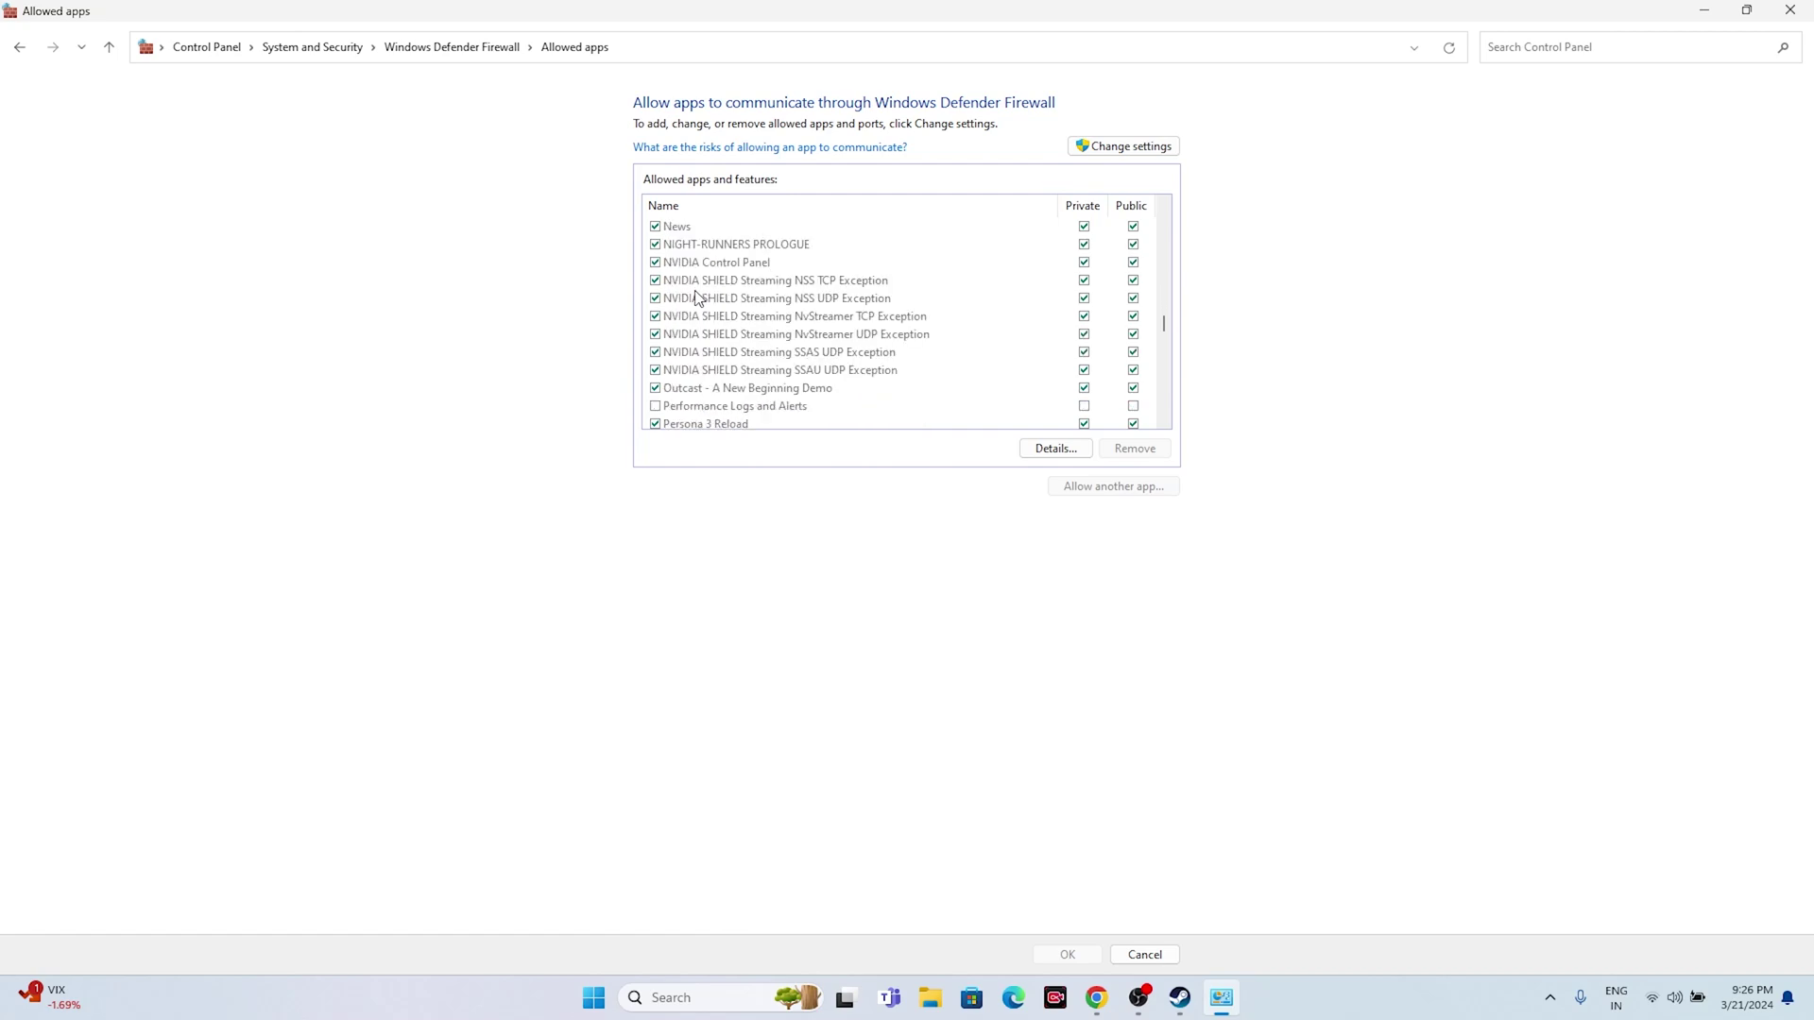
{"action": "scroll", "coordinate": [696, 297], "scroll_direction": "down", "scroll_amount": 12}
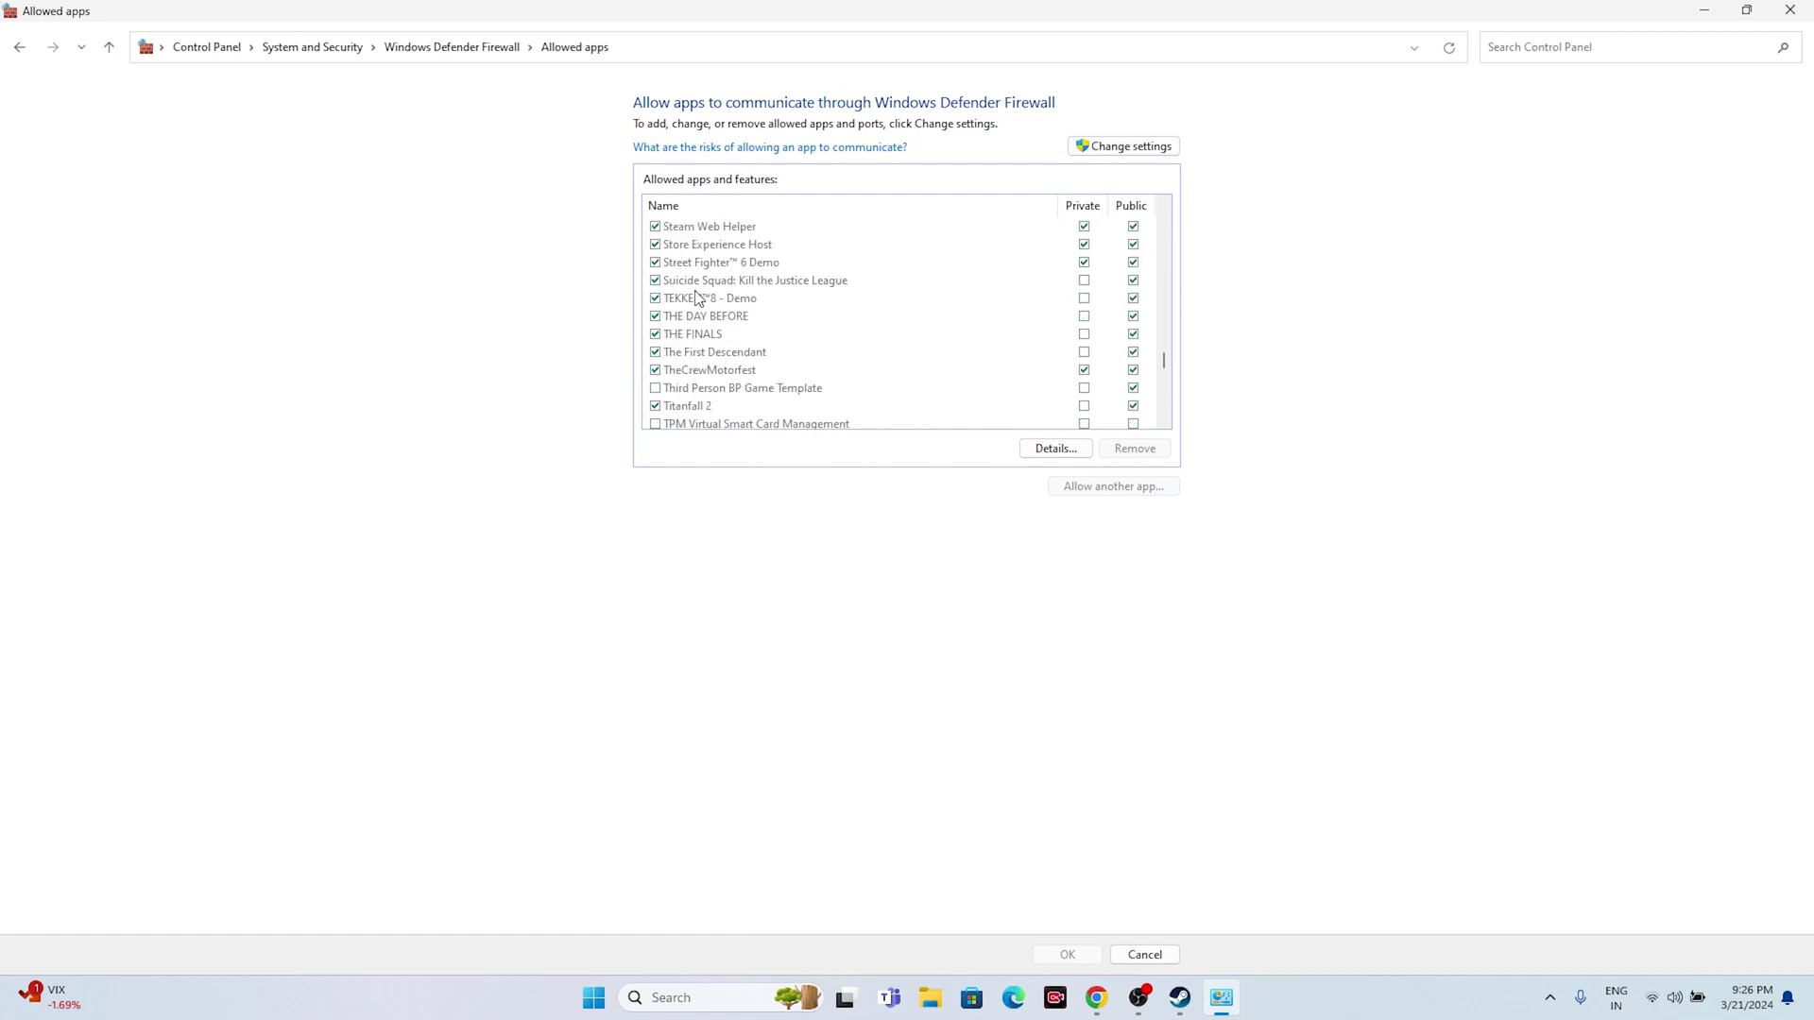
{"action": "scroll", "coordinate": [725, 306], "scroll_direction": "down", "scroll_amount": 12}
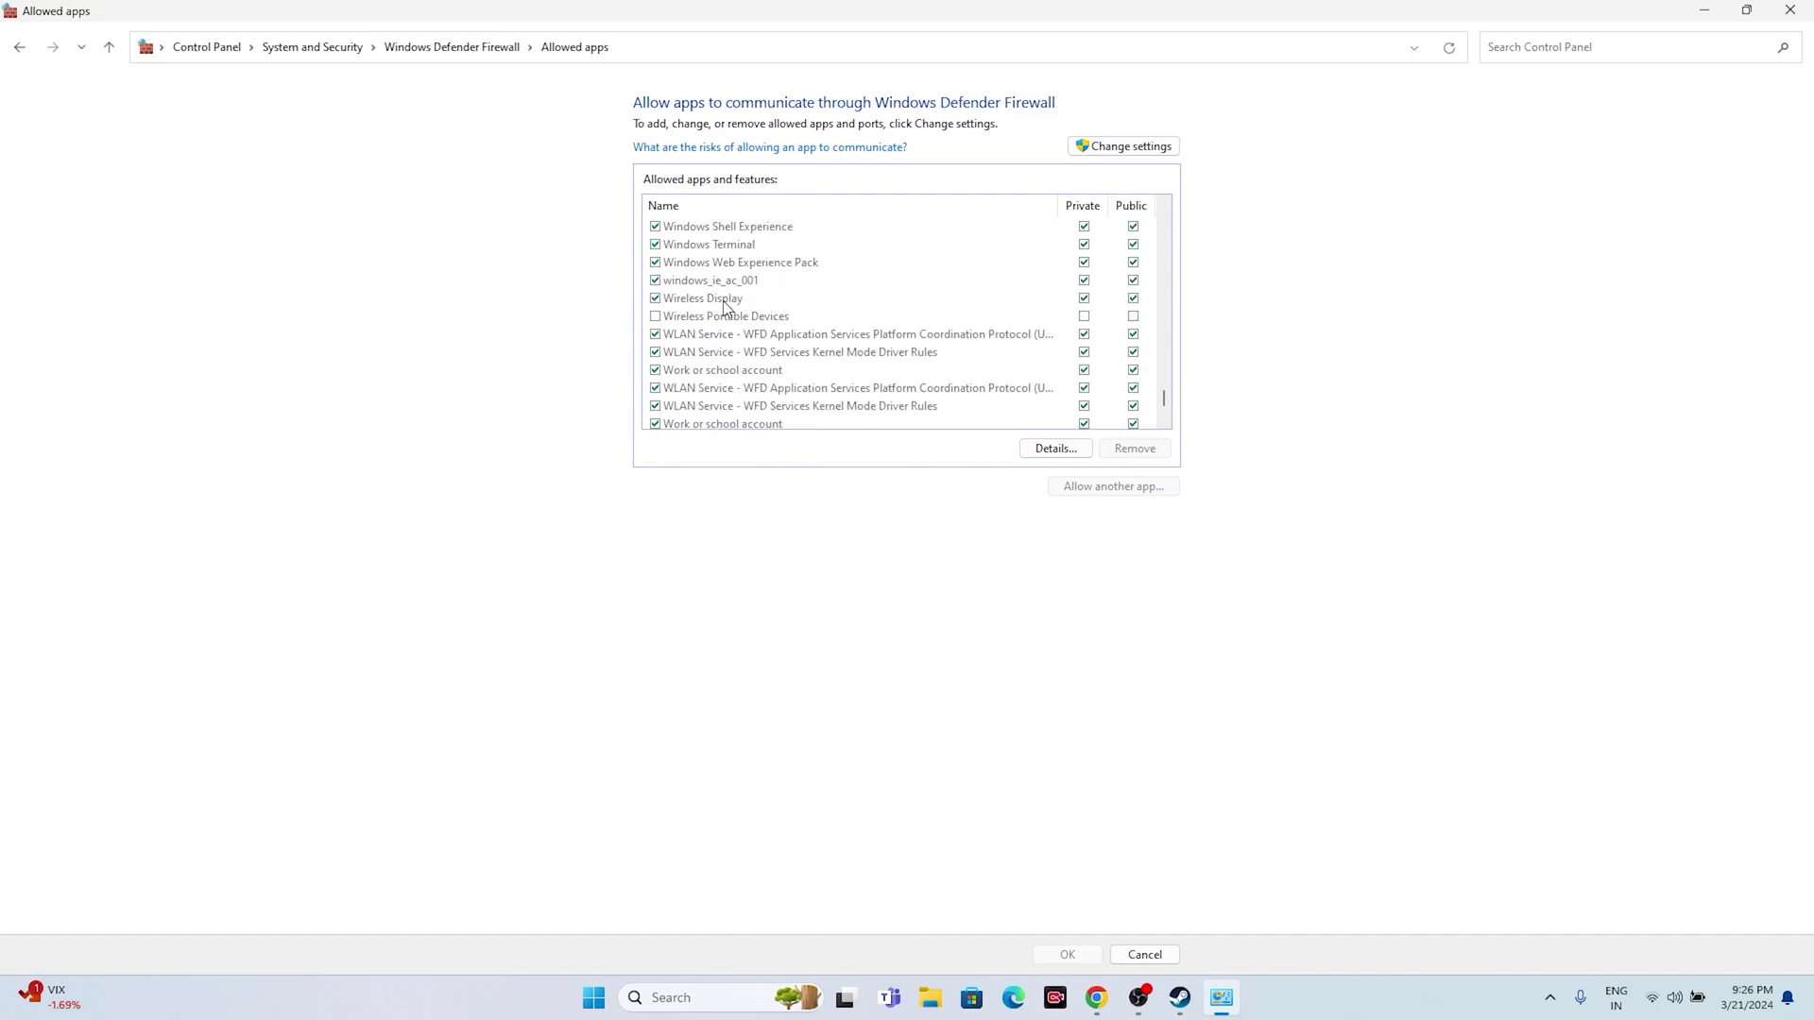
{"action": "scroll", "coordinate": [725, 305], "scroll_direction": "up", "scroll_amount": 20}
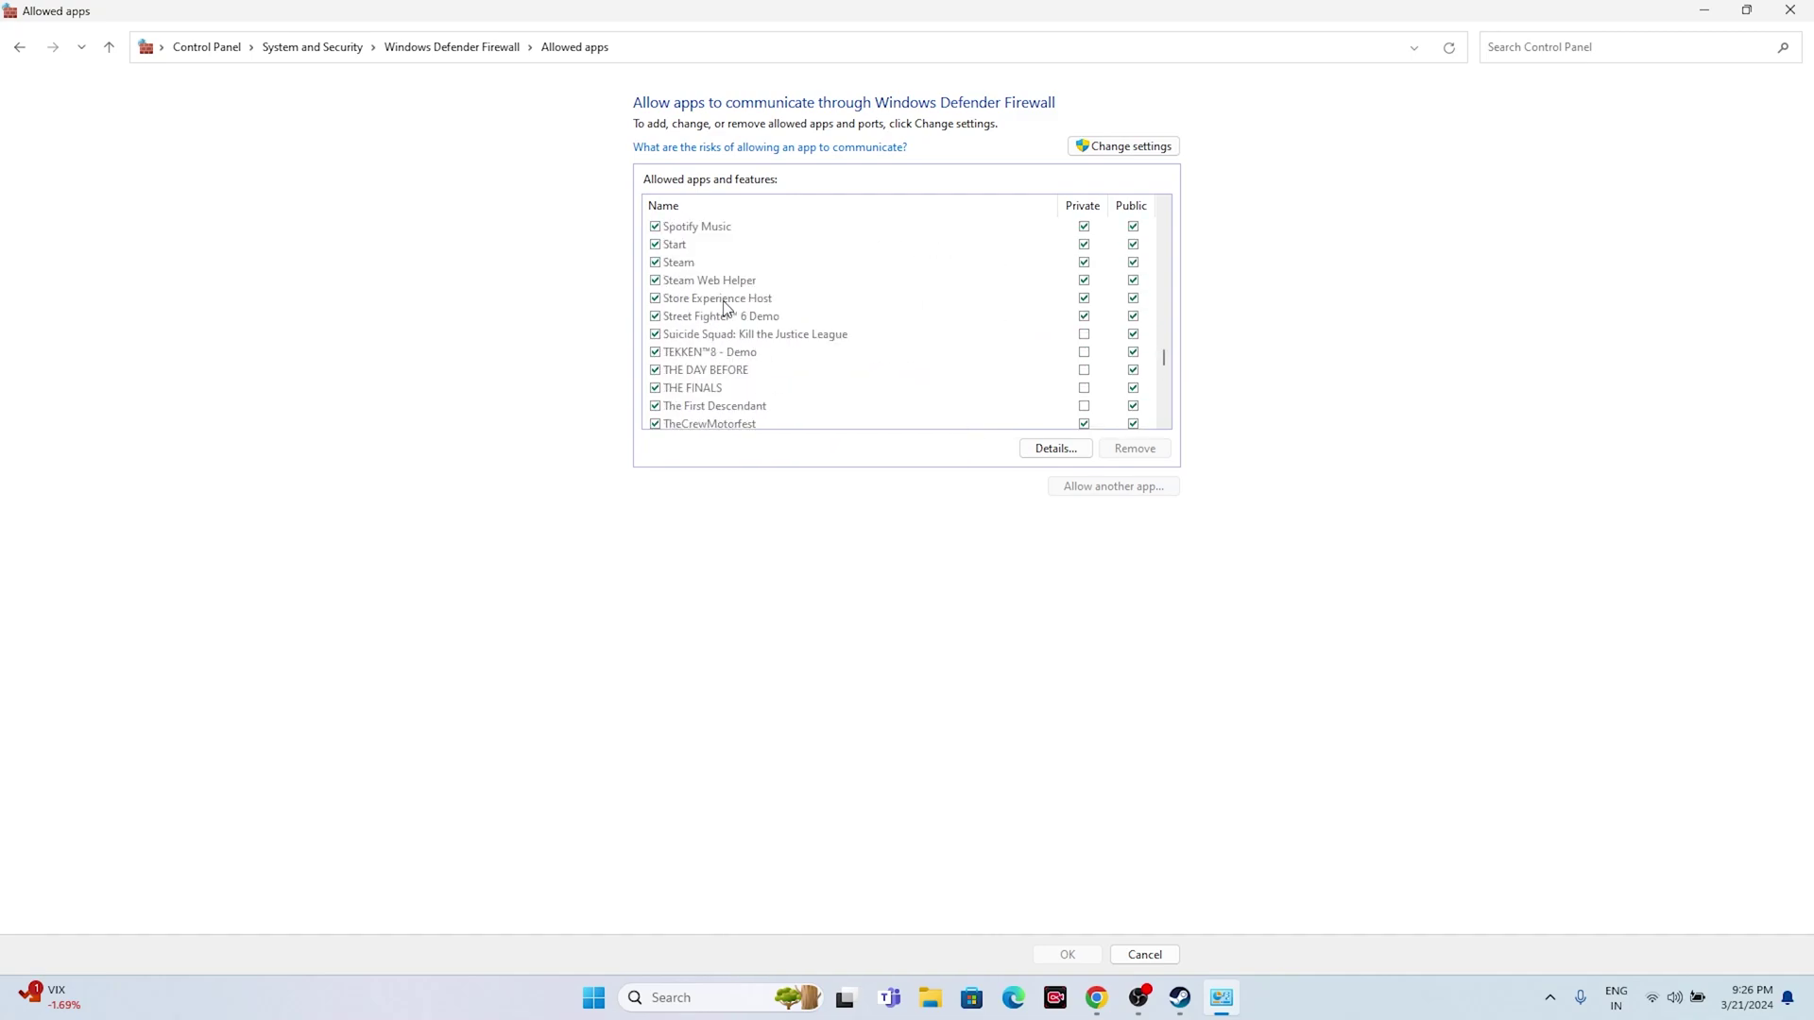
{"action": "scroll", "coordinate": [725, 306], "scroll_direction": "up", "scroll_amount": 15}
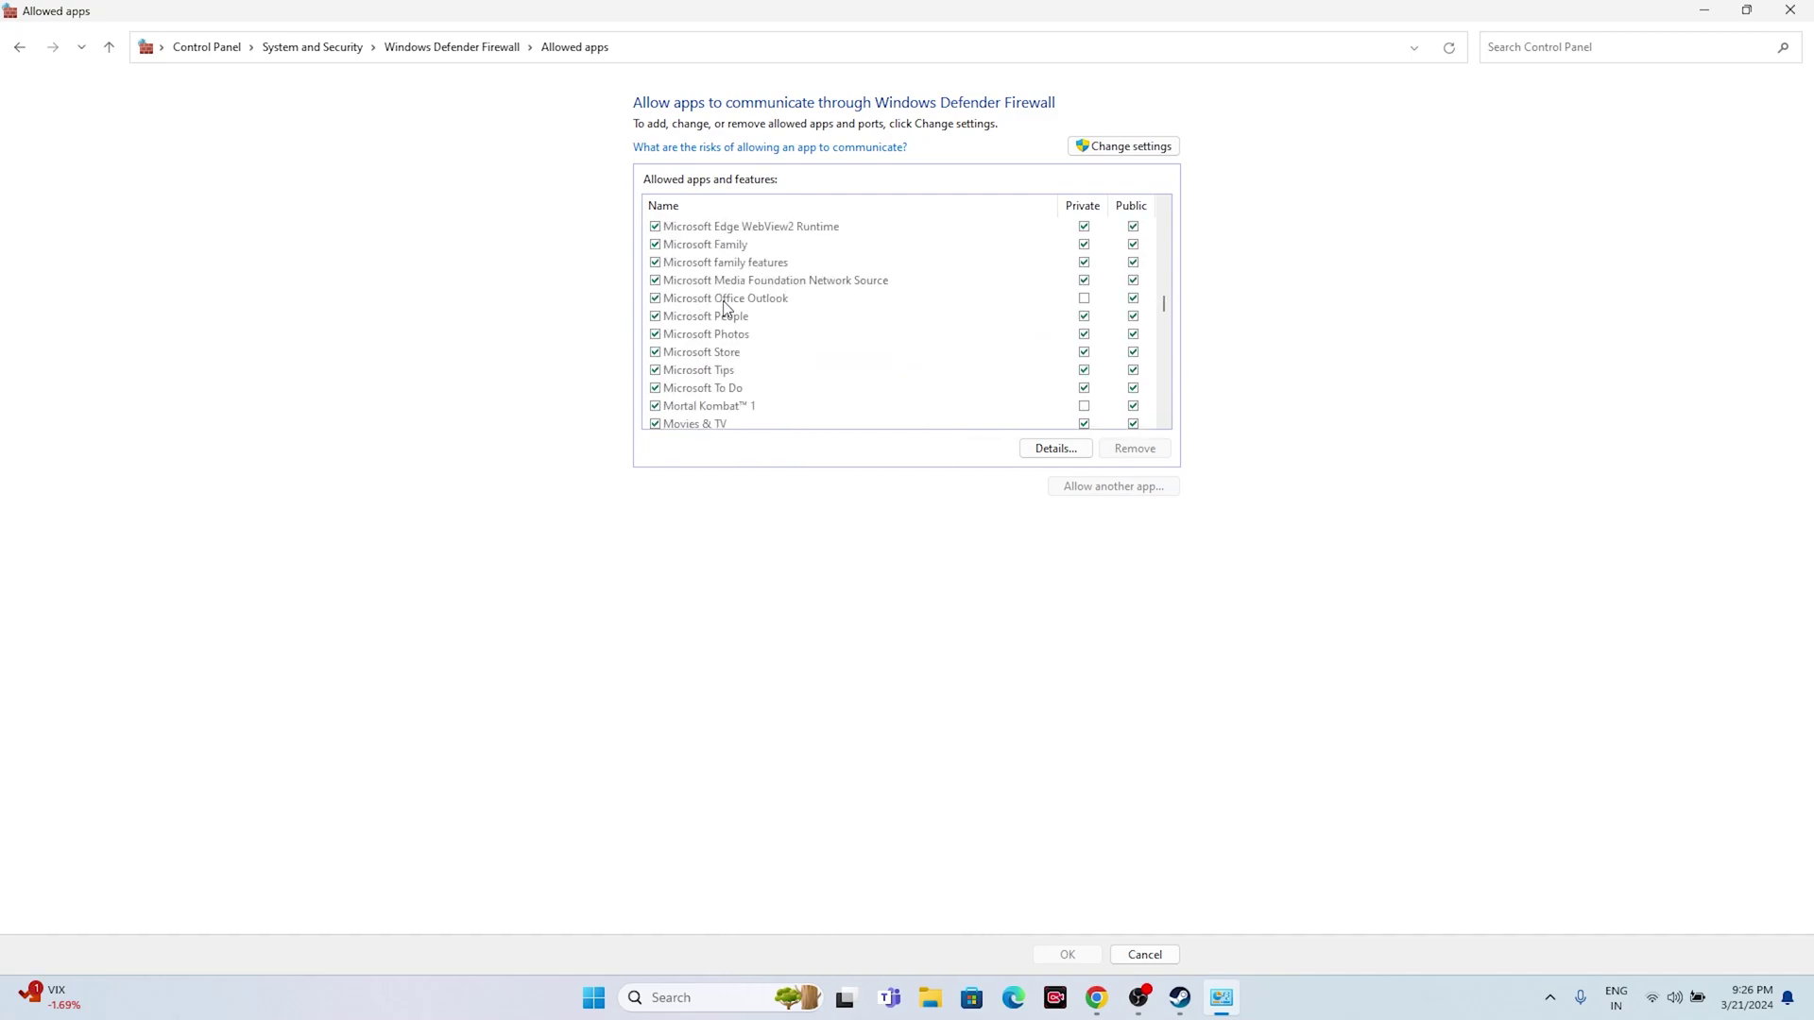
{"action": "scroll", "coordinate": [725, 305], "scroll_direction": "up", "scroll_amount": 8}
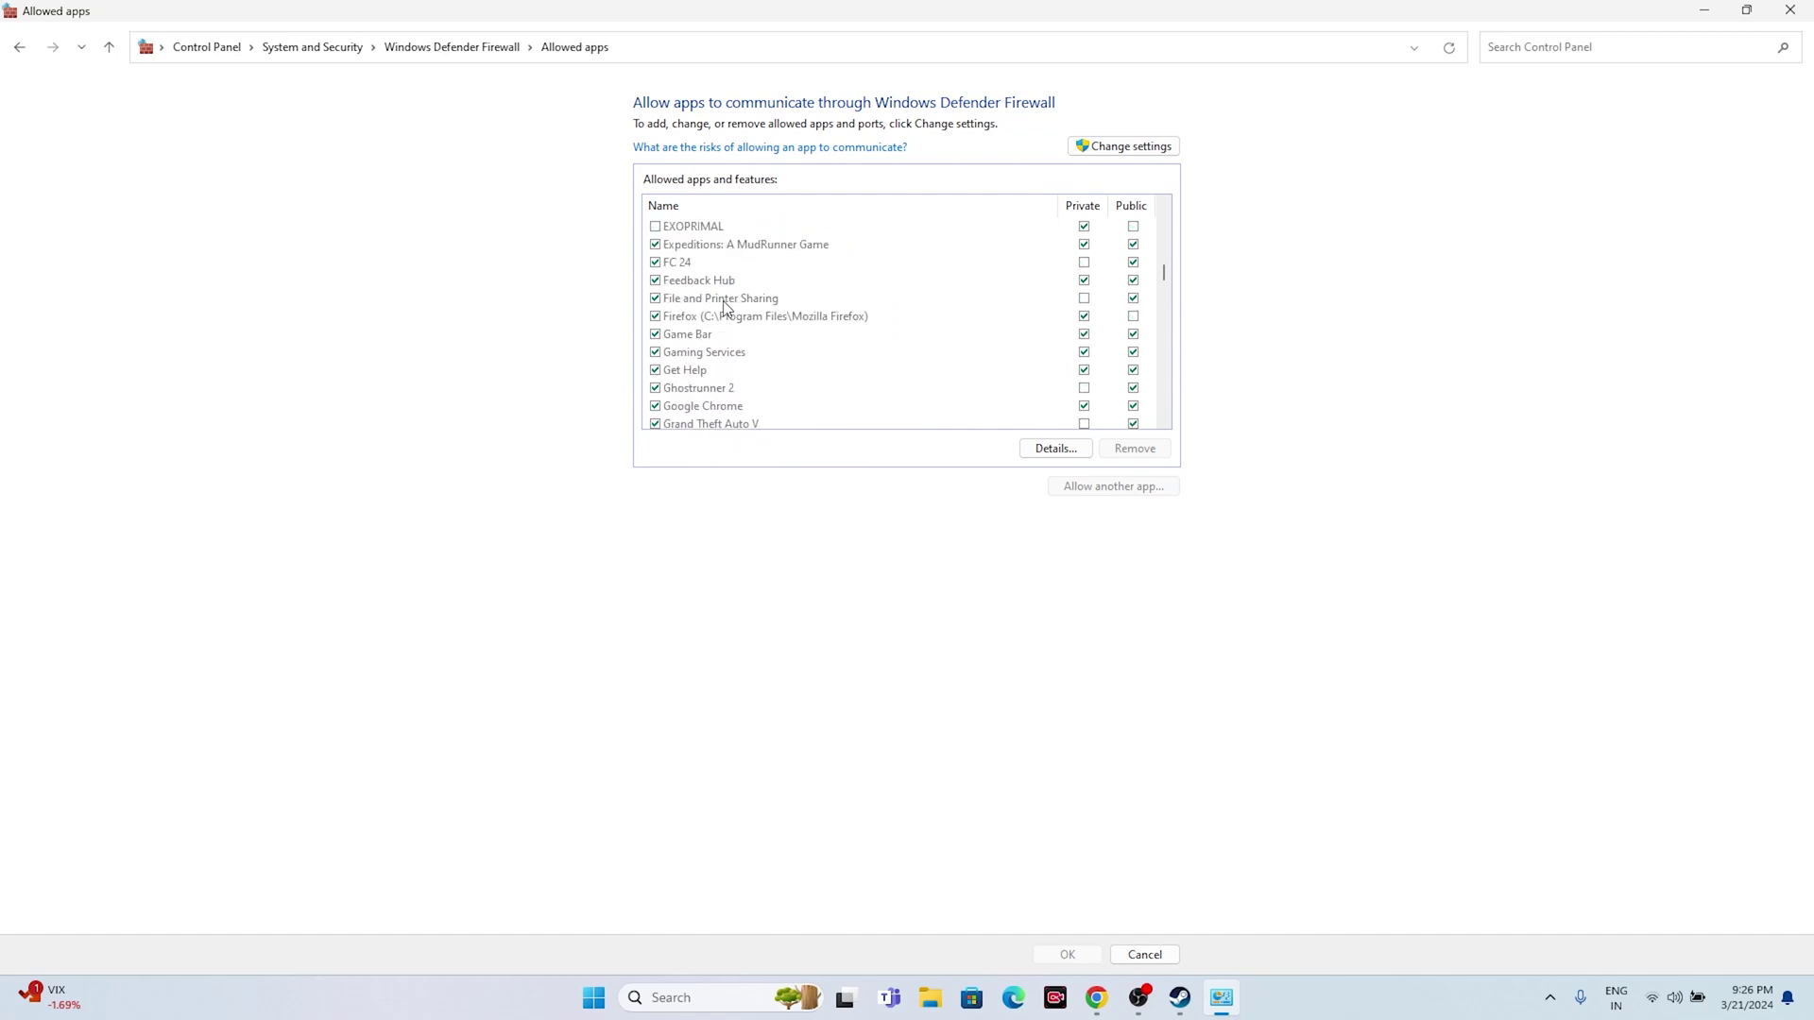
{"action": "scroll", "coordinate": [733, 321], "scroll_direction": "down", "scroll_amount": 2}
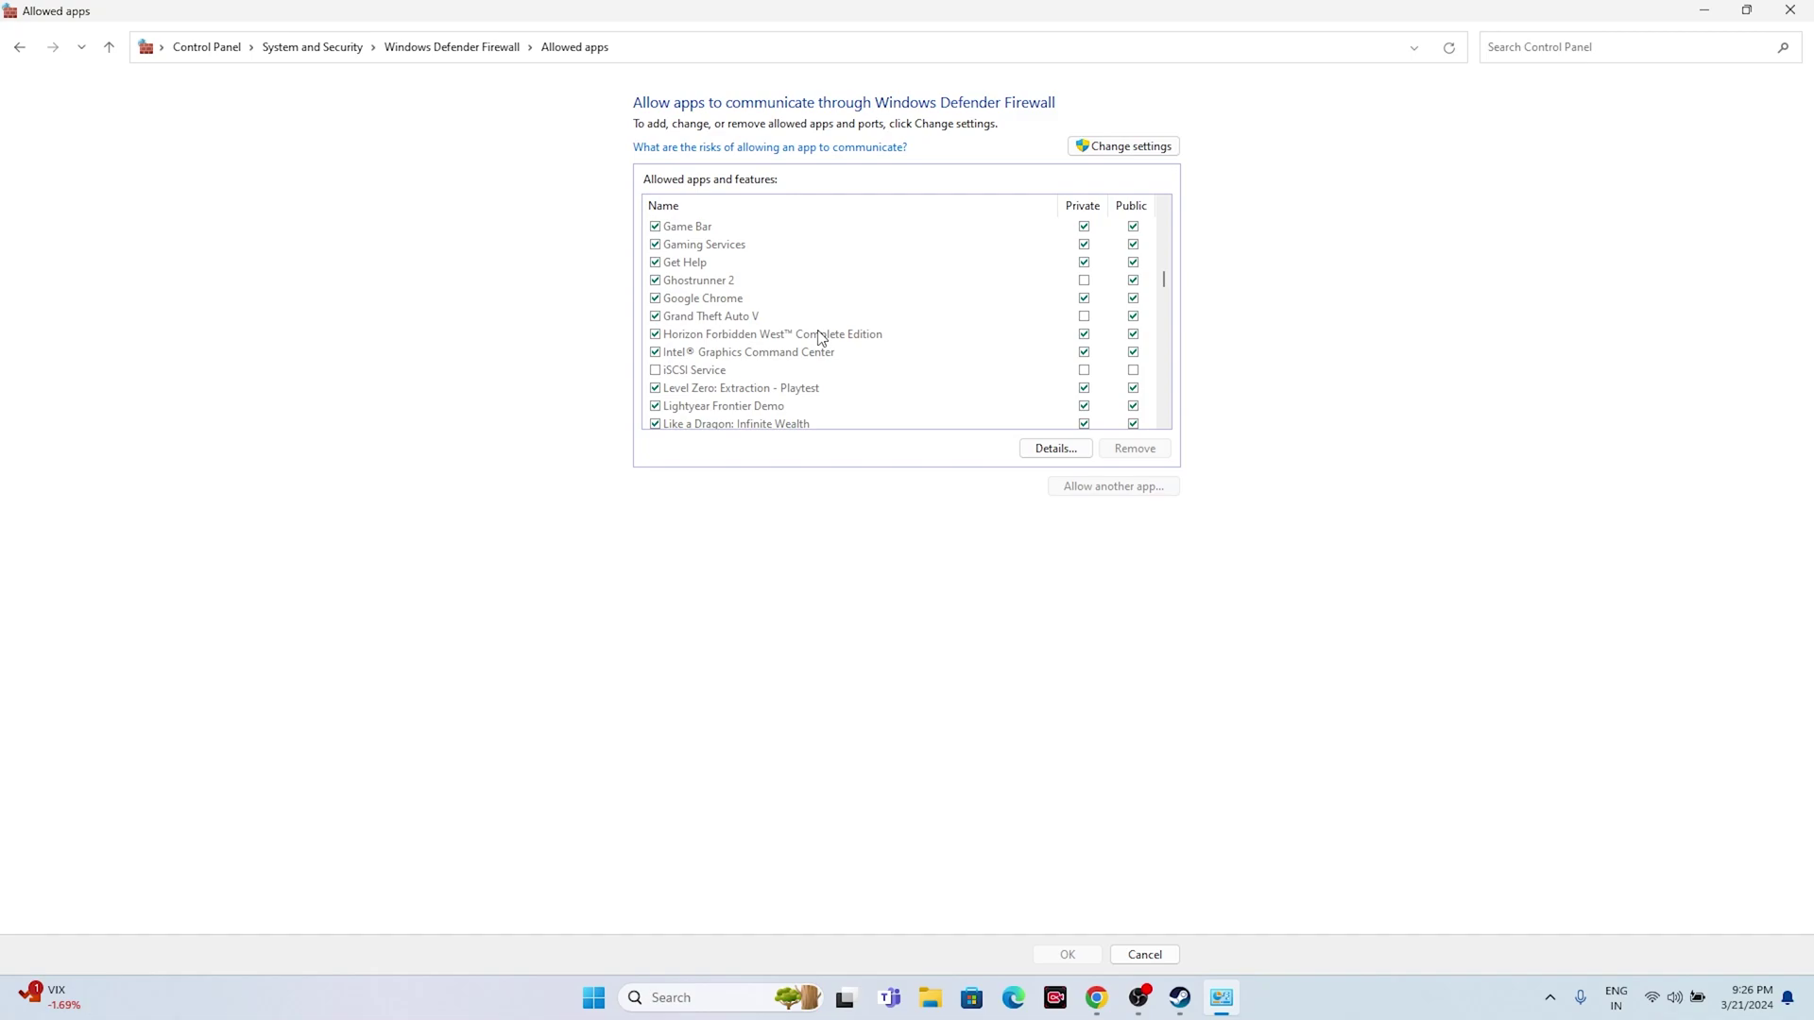
- Enable changes to the firewall's allowed apps and start browsing for another app to allow
{"action": "left_click", "coordinate": [1096, 146]}
{"action": "left_click", "coordinate": [1105, 487]}
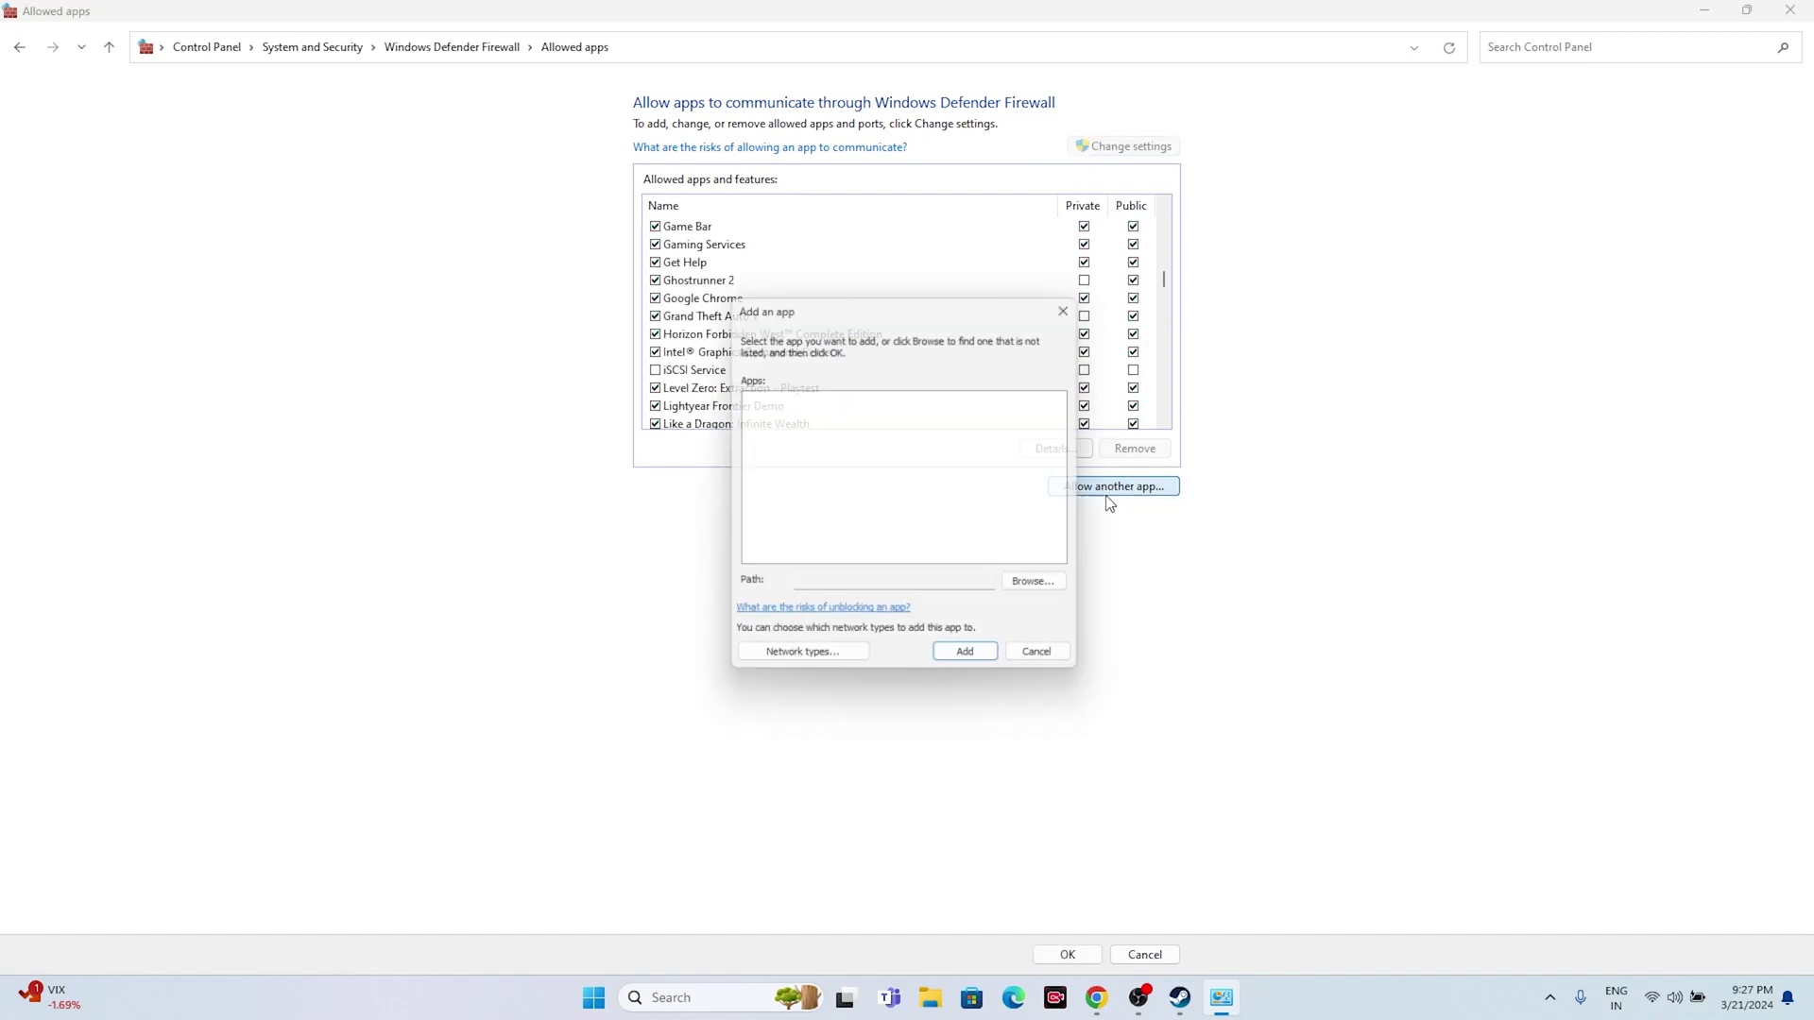
{"action": "left_click", "coordinate": [1044, 584]}
- Browse for the app to allow in the Program Files (x86)\Steam\steamapps\common folder on Local Disk (C:)
{"action": "scroll", "coordinate": [798, 615], "scroll_direction": "down", "scroll_amount": 3}
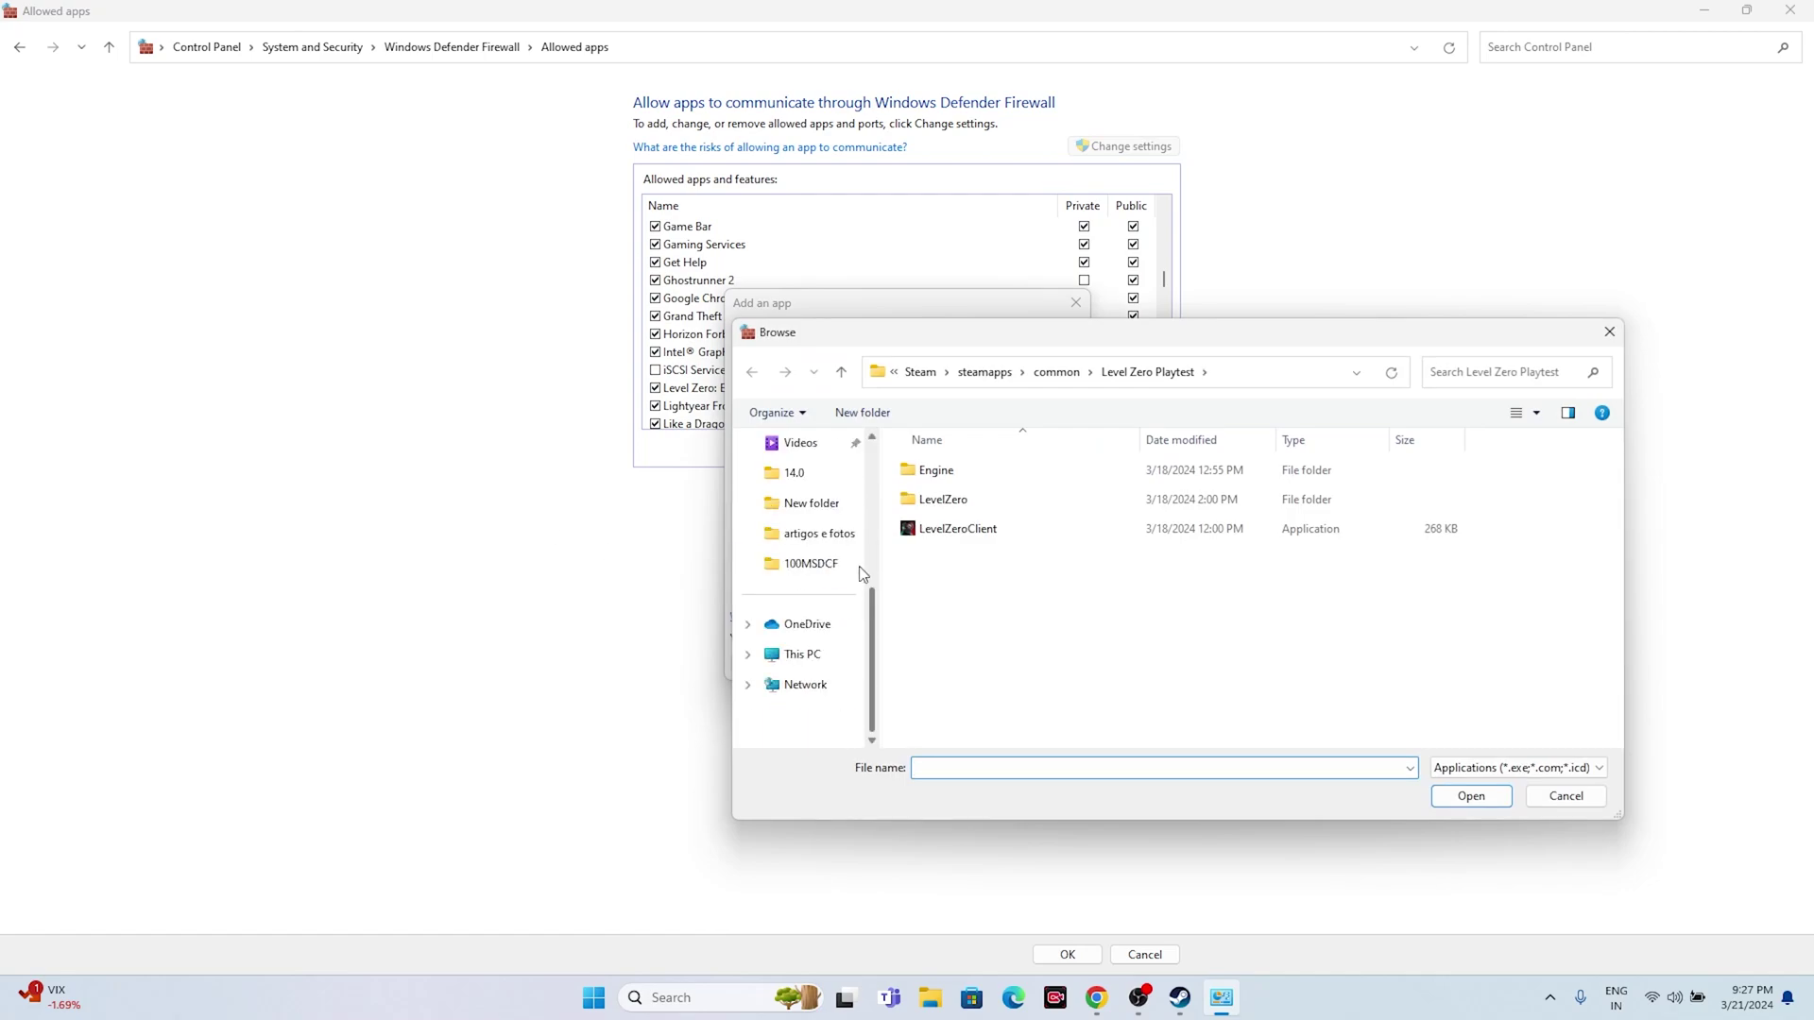
{"action": "left_click", "coordinate": [802, 654]}
{"action": "double_click", "coordinate": [1041, 505]}
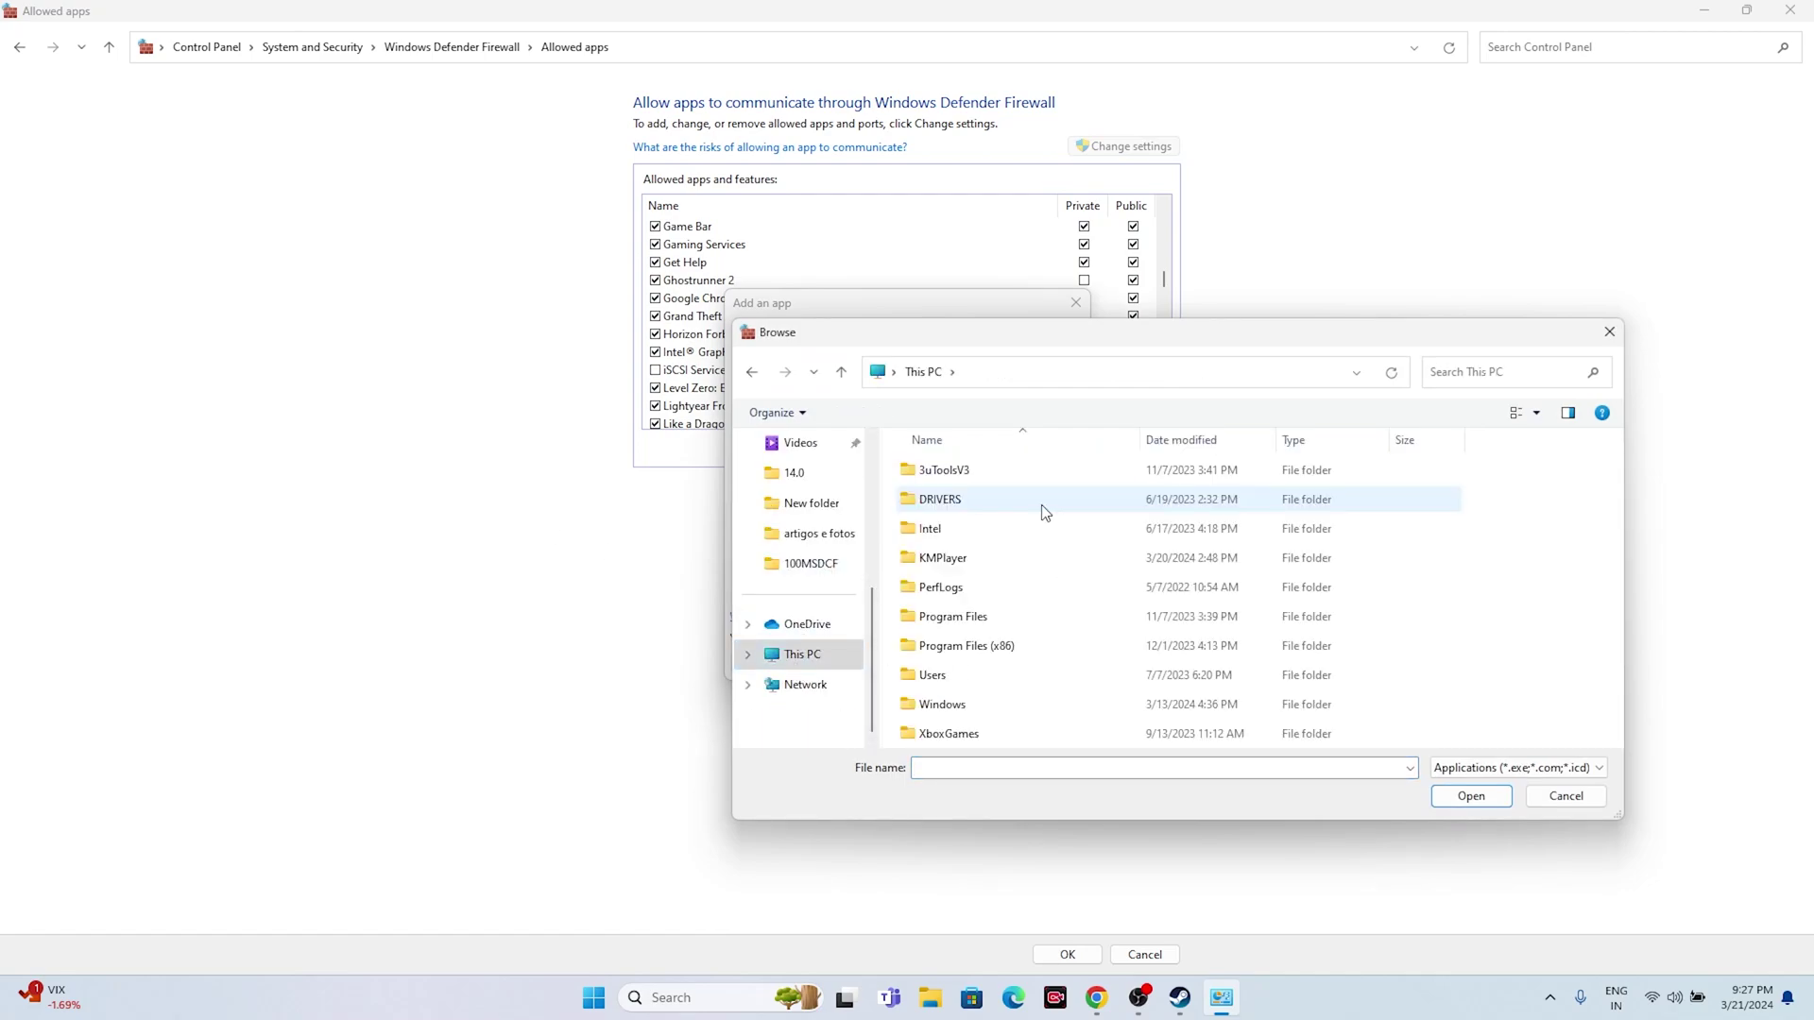
{"action": "double_click", "coordinate": [1016, 642]}
{"action": "scroll", "coordinate": [1007, 616], "scroll_direction": "down", "scroll_amount": 10}
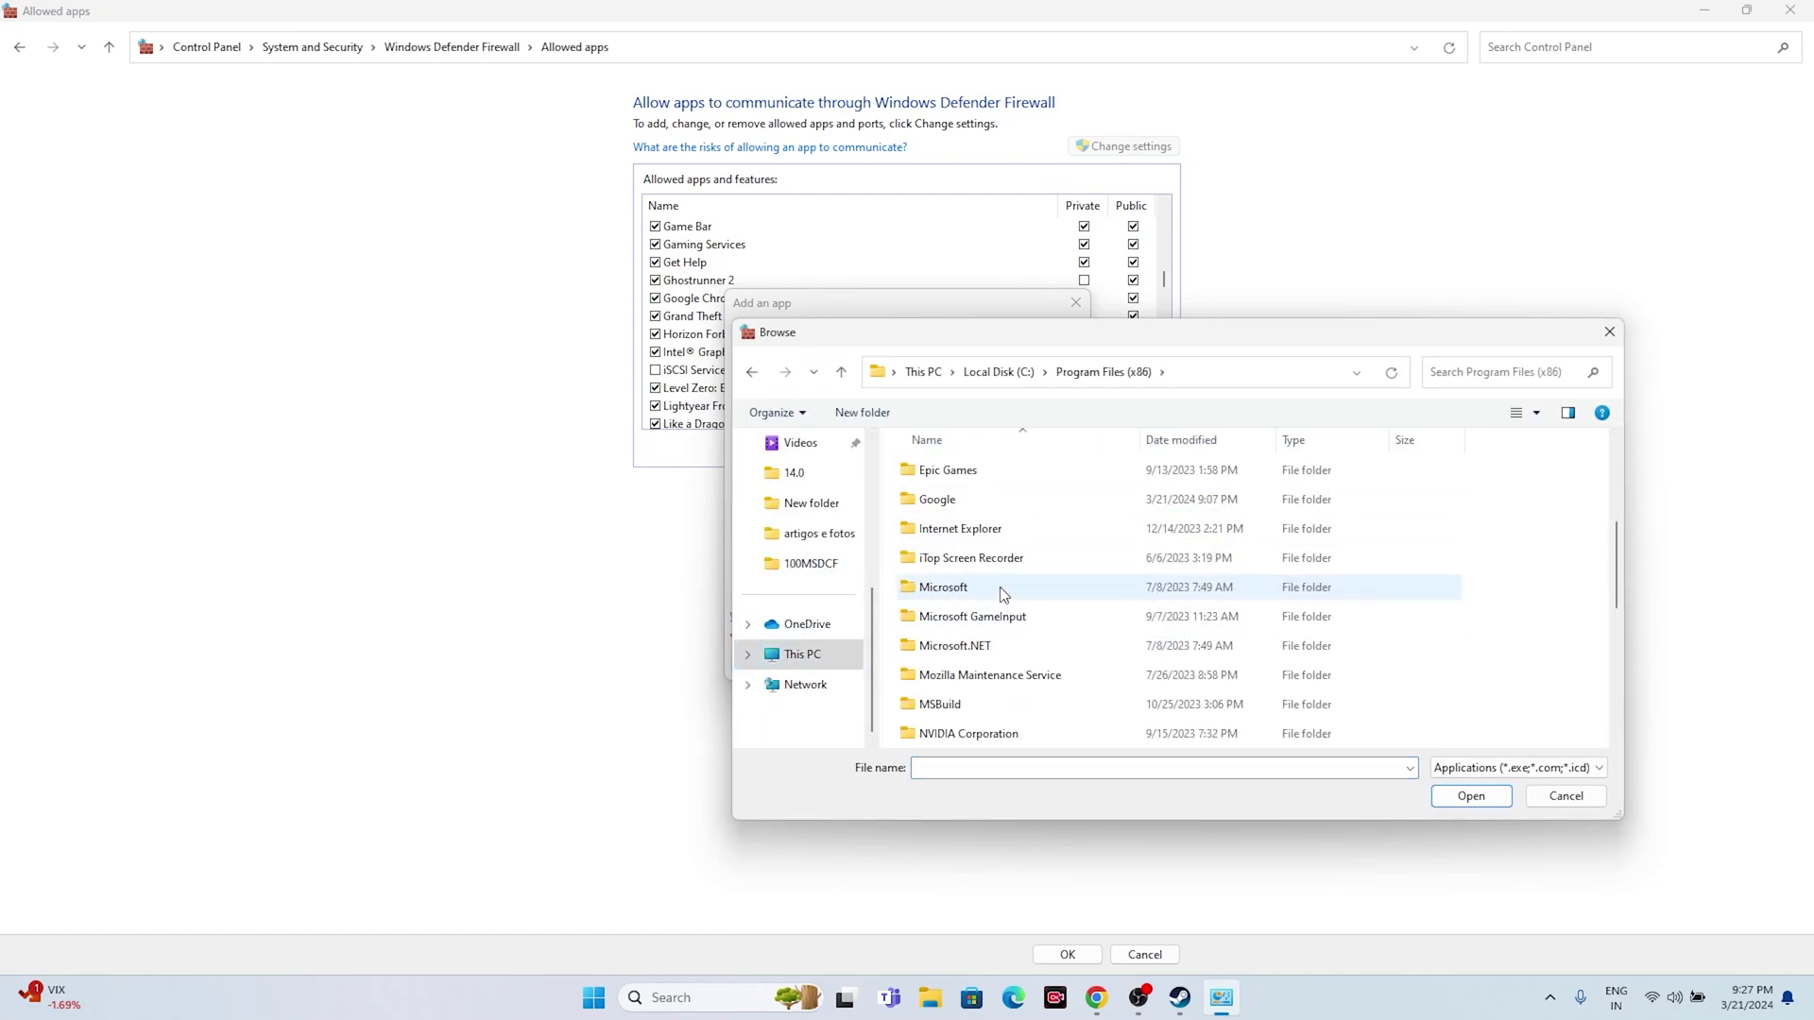
{"action": "double_click", "coordinate": [970, 507]}
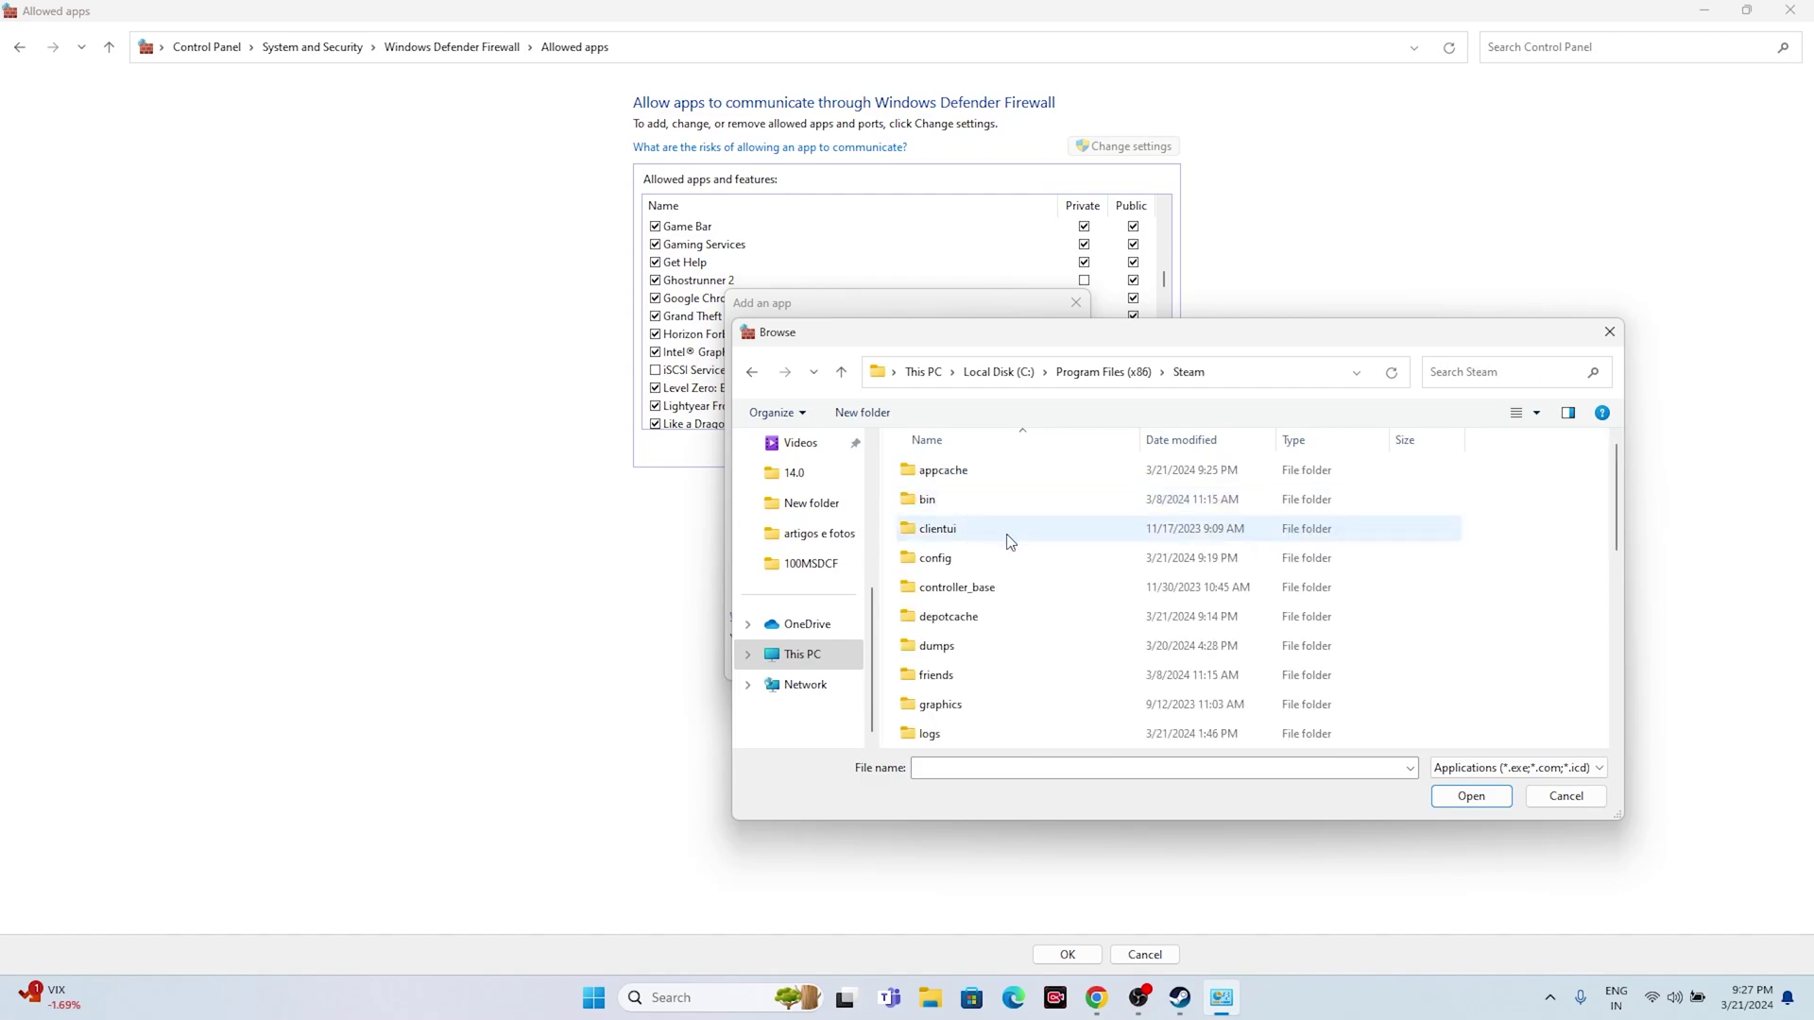
{"action": "scroll", "coordinate": [1004, 538], "scroll_direction": "down", "scroll_amount": 4}
{"action": "double_click", "coordinate": [993, 565]}
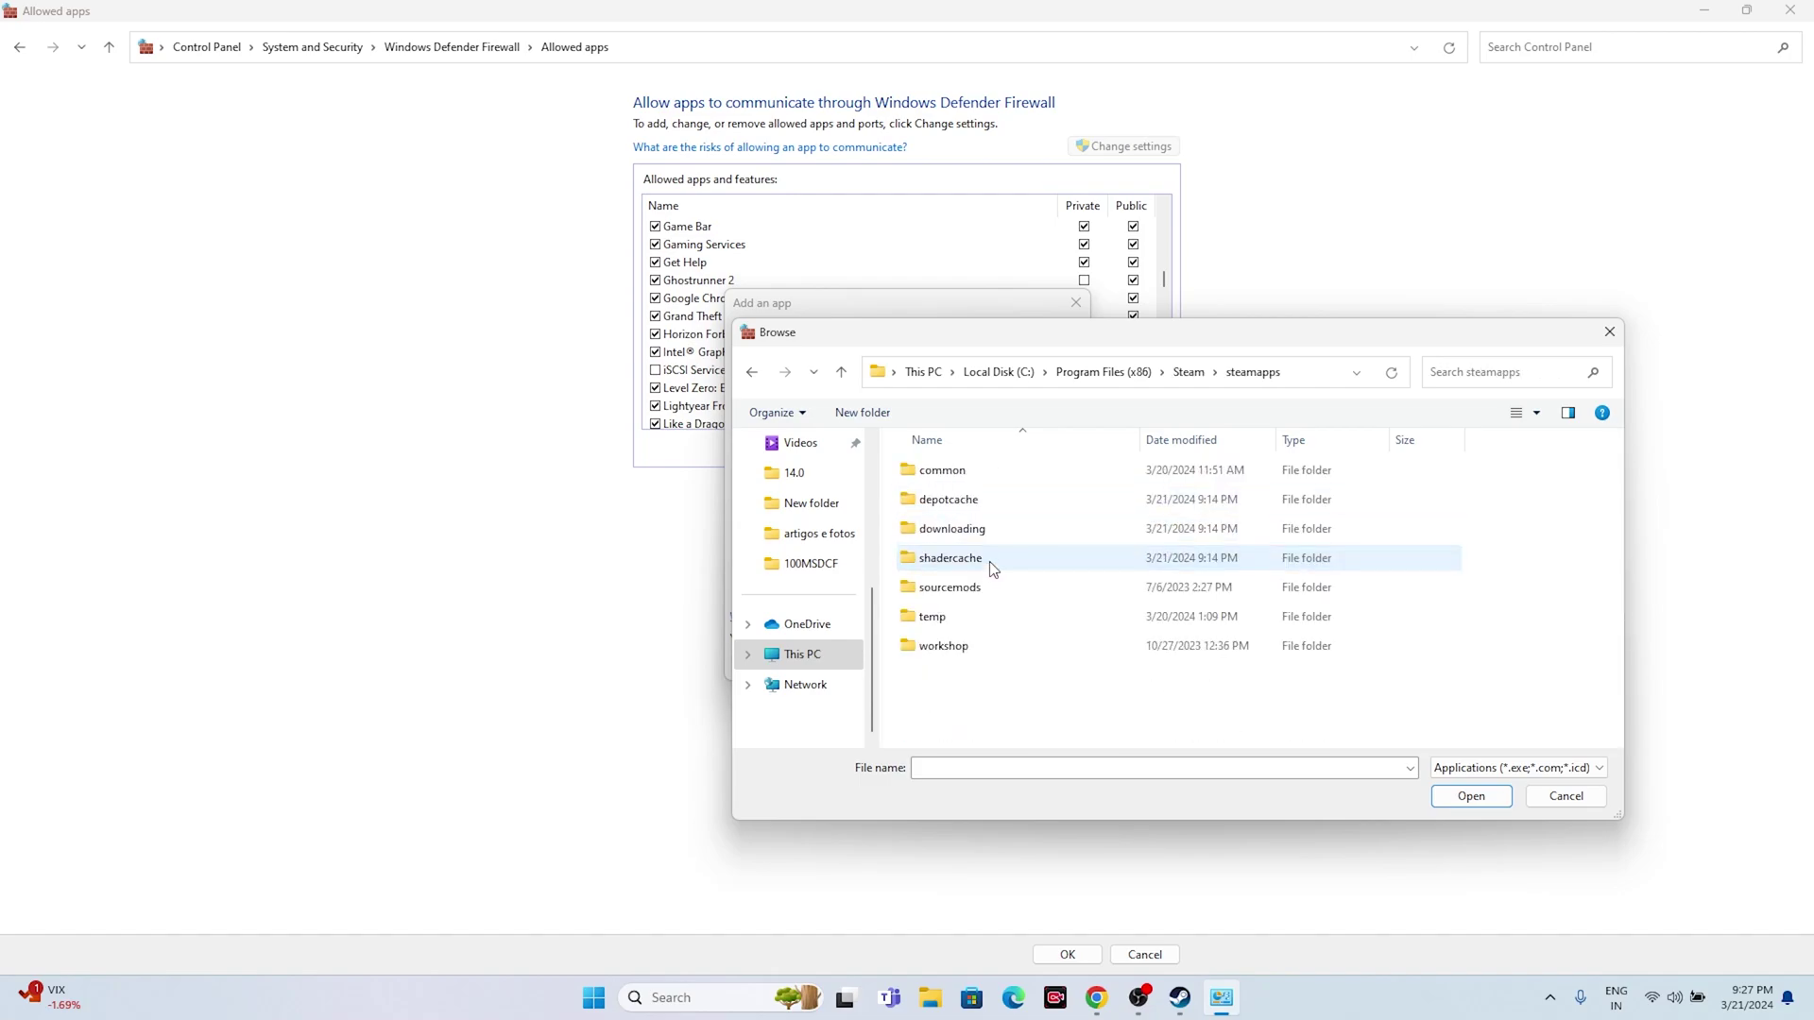
{"action": "double_click", "coordinate": [983, 473]}
- Choose the HorizonForbiddenWest application from the Horizon Forbidden West Complete Edition folder as the app to allow
{"action": "scroll", "coordinate": [997, 567], "scroll_direction": "down", "scroll_amount": 4}
{"action": "scroll", "coordinate": [1004, 574], "scroll_direction": "down", "scroll_amount": 4}
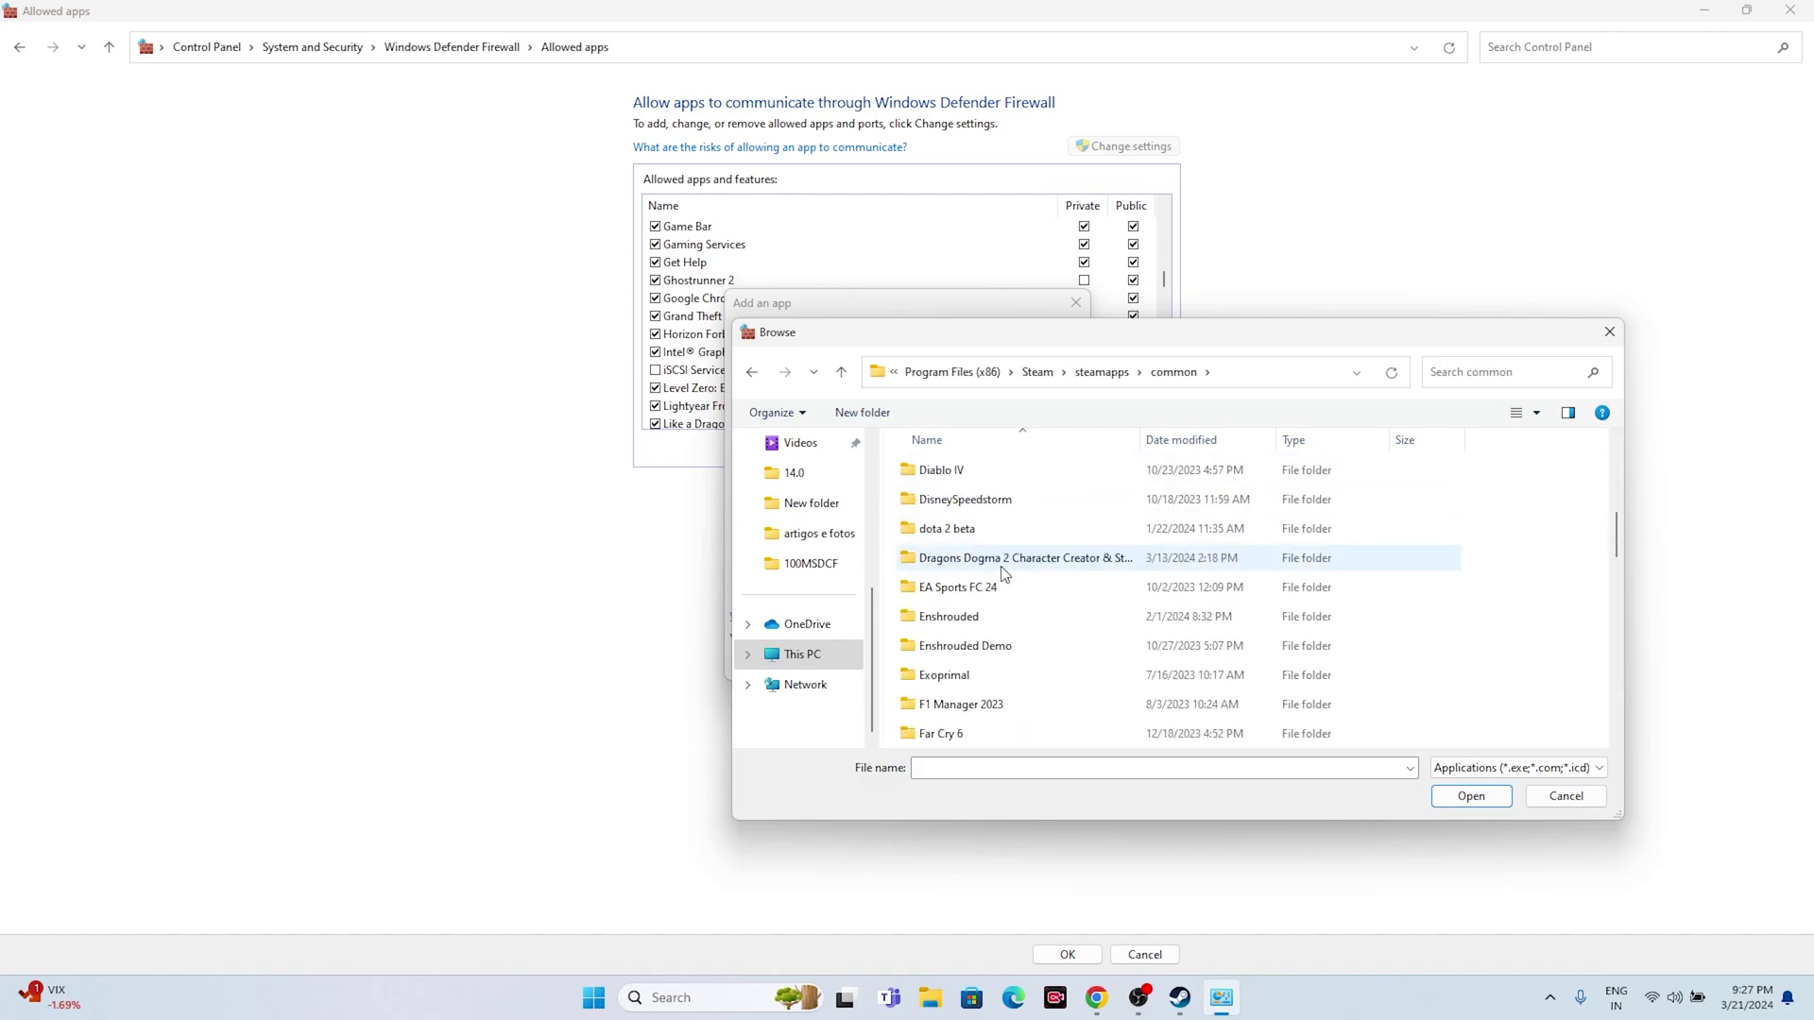
{"action": "left_click", "coordinate": [994, 591]}
{"action": "double_click", "coordinate": [994, 591]}
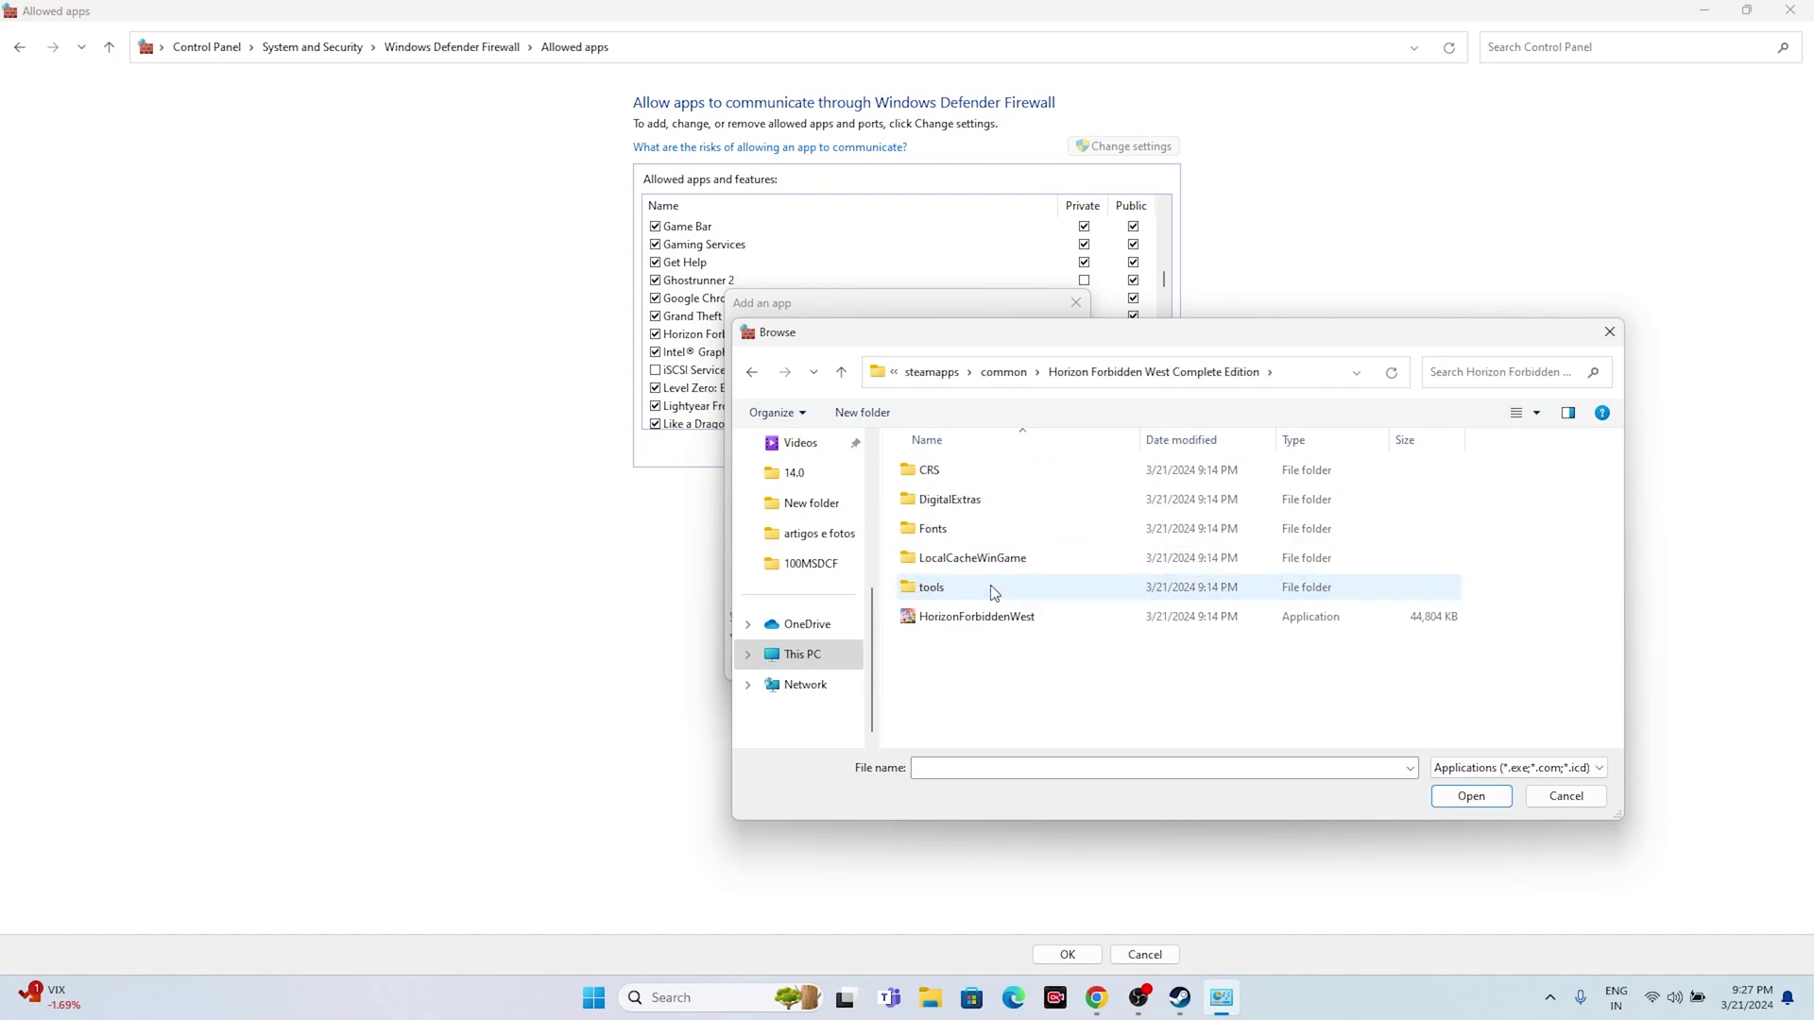
{"action": "left_click", "coordinate": [964, 617]}
{"action": "left_click", "coordinate": [1446, 801]}
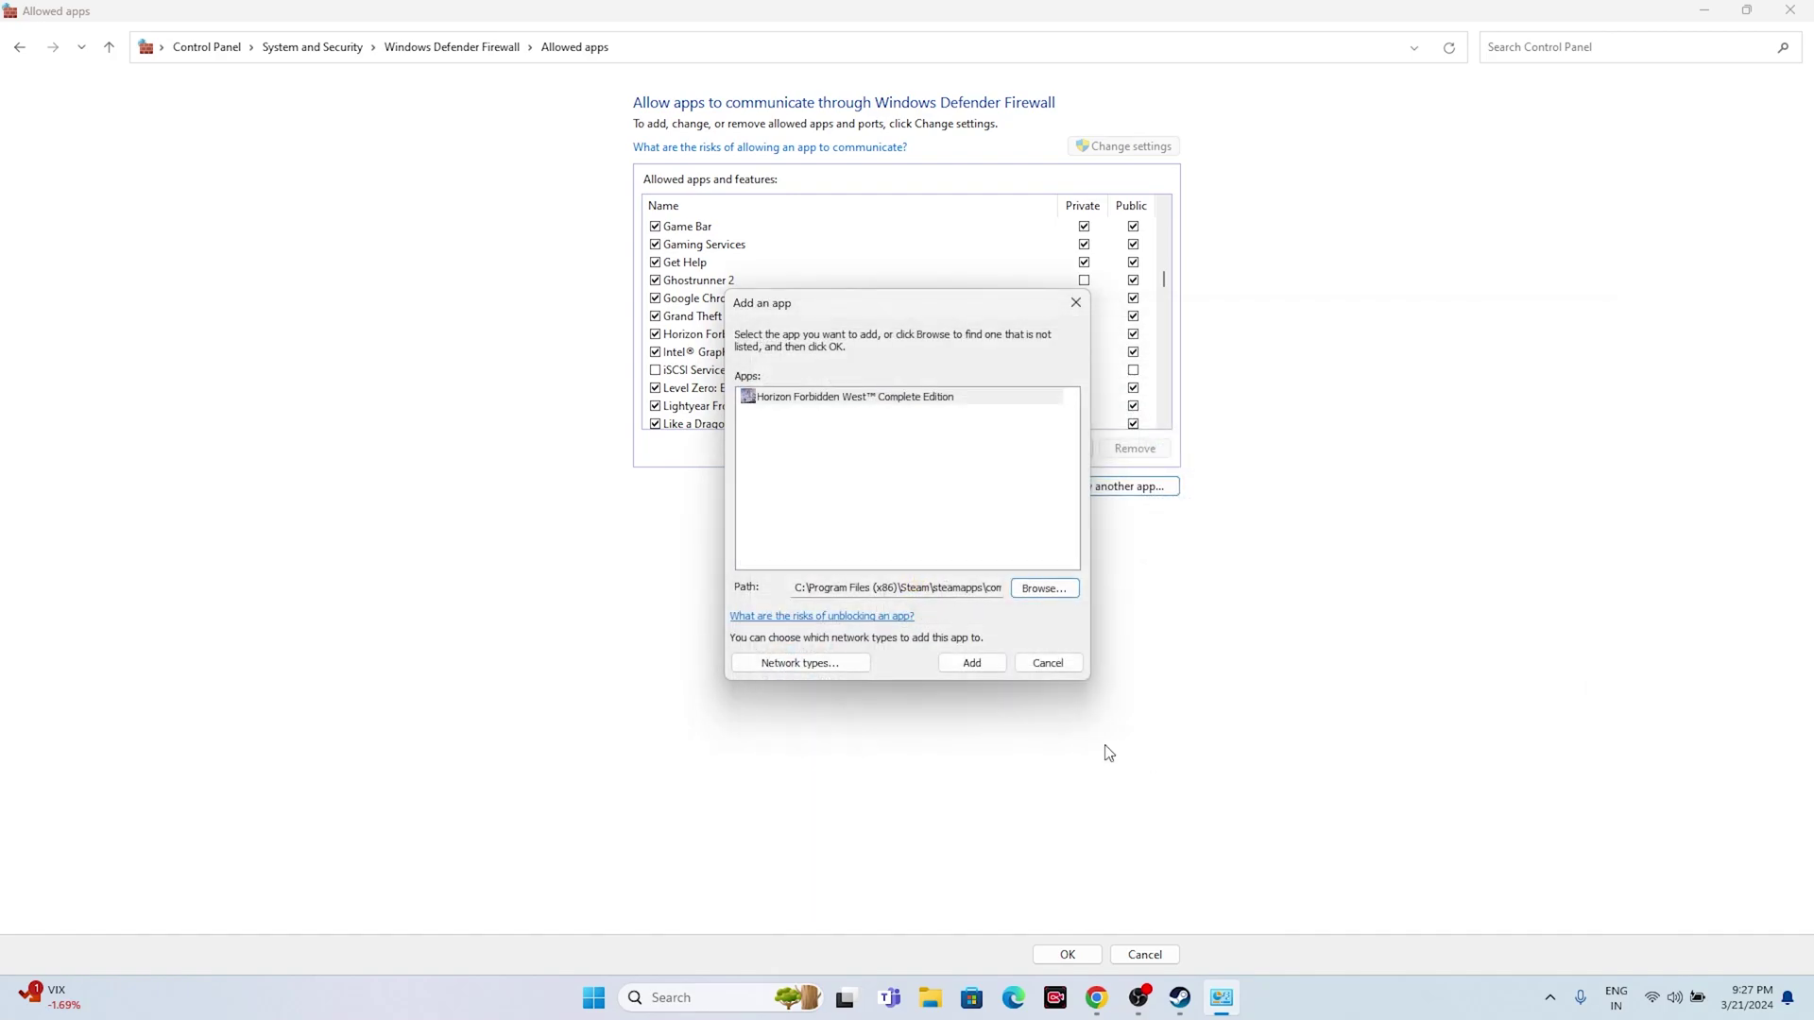
- Try to add Horizon Forbidden West Complete Edition to the firewall's allowed apps, and close the firewall window
{"action": "left_click", "coordinate": [948, 663]}
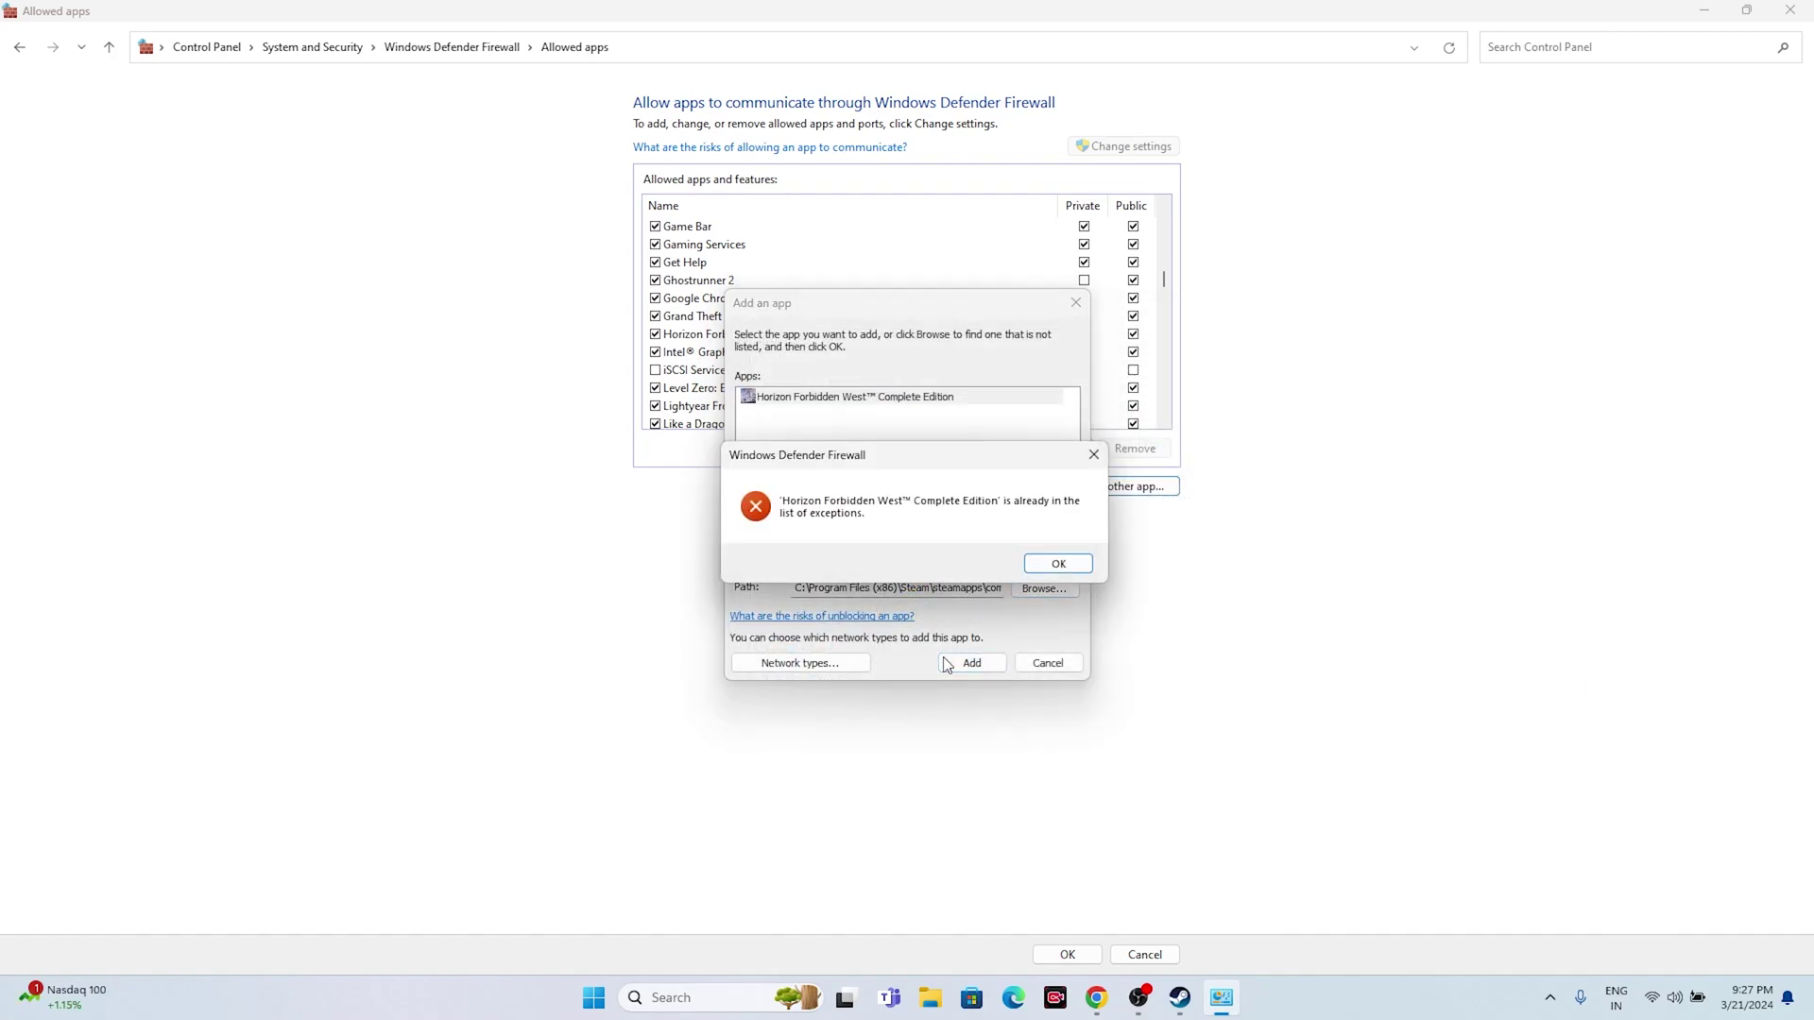
{"action": "left_click", "coordinate": [1068, 564]}
{"action": "left_click", "coordinate": [1076, 302]}
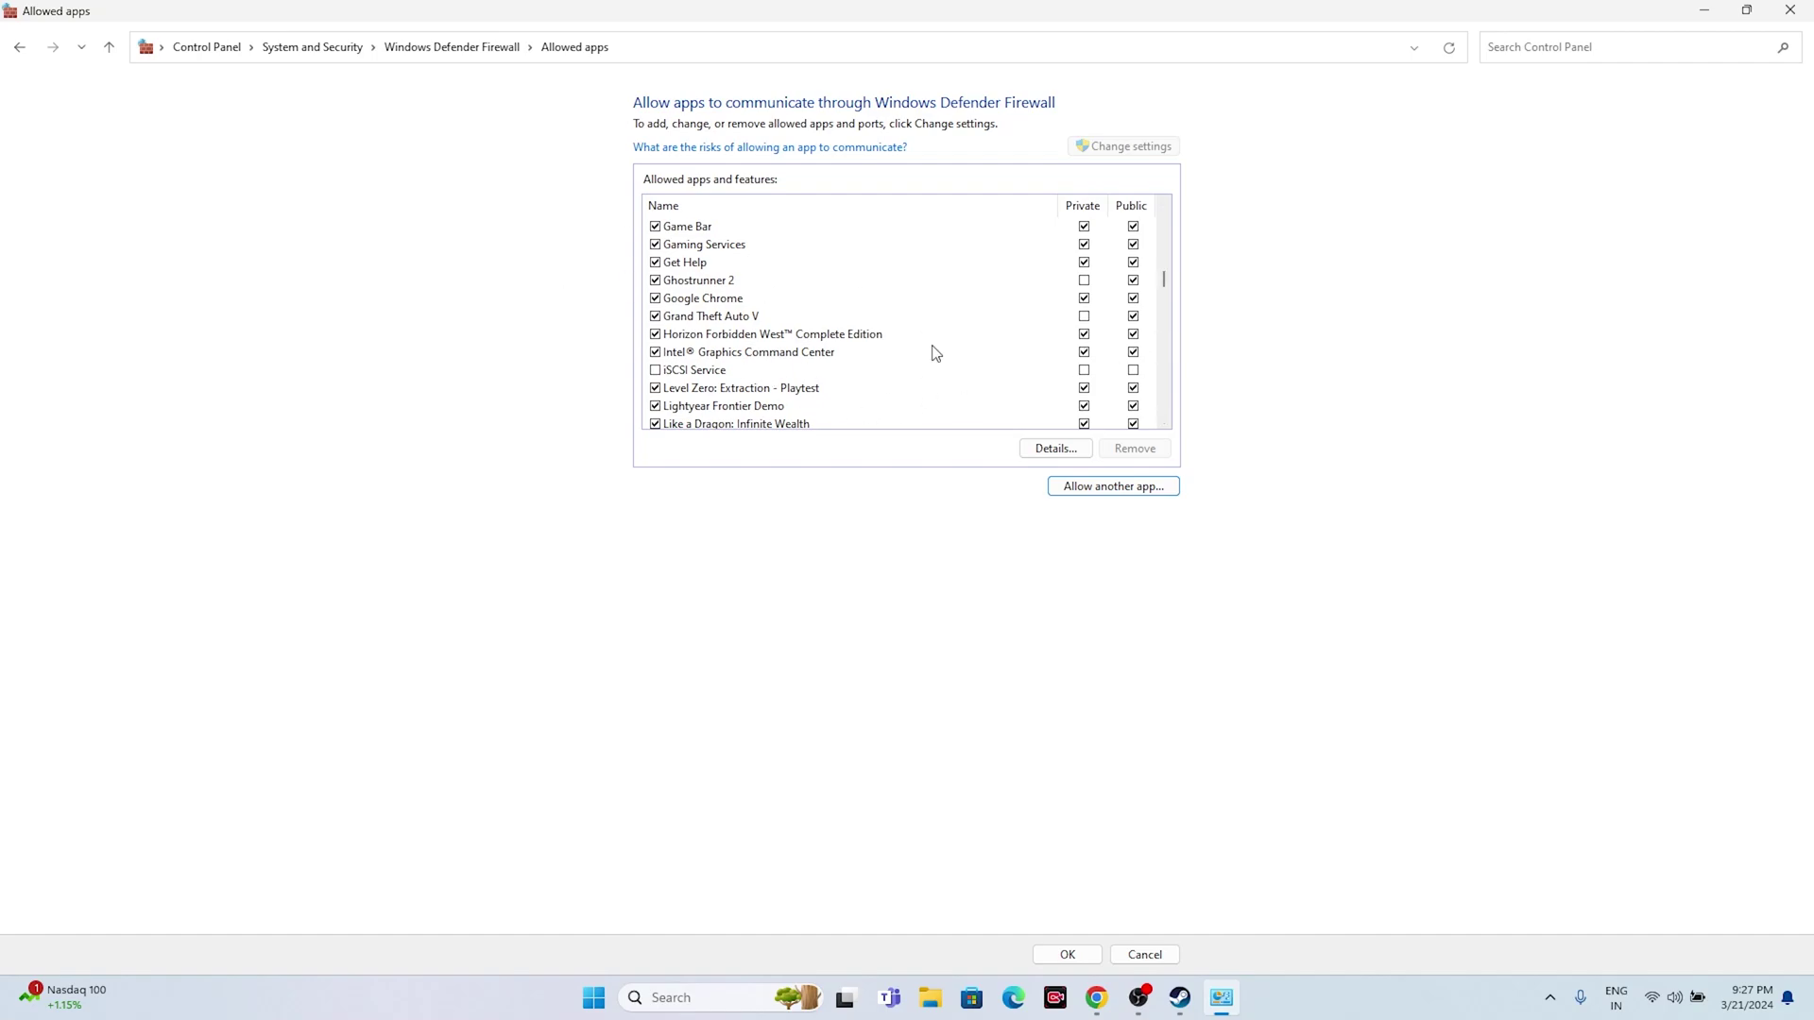
{"action": "left_click", "coordinate": [1786, 13]}
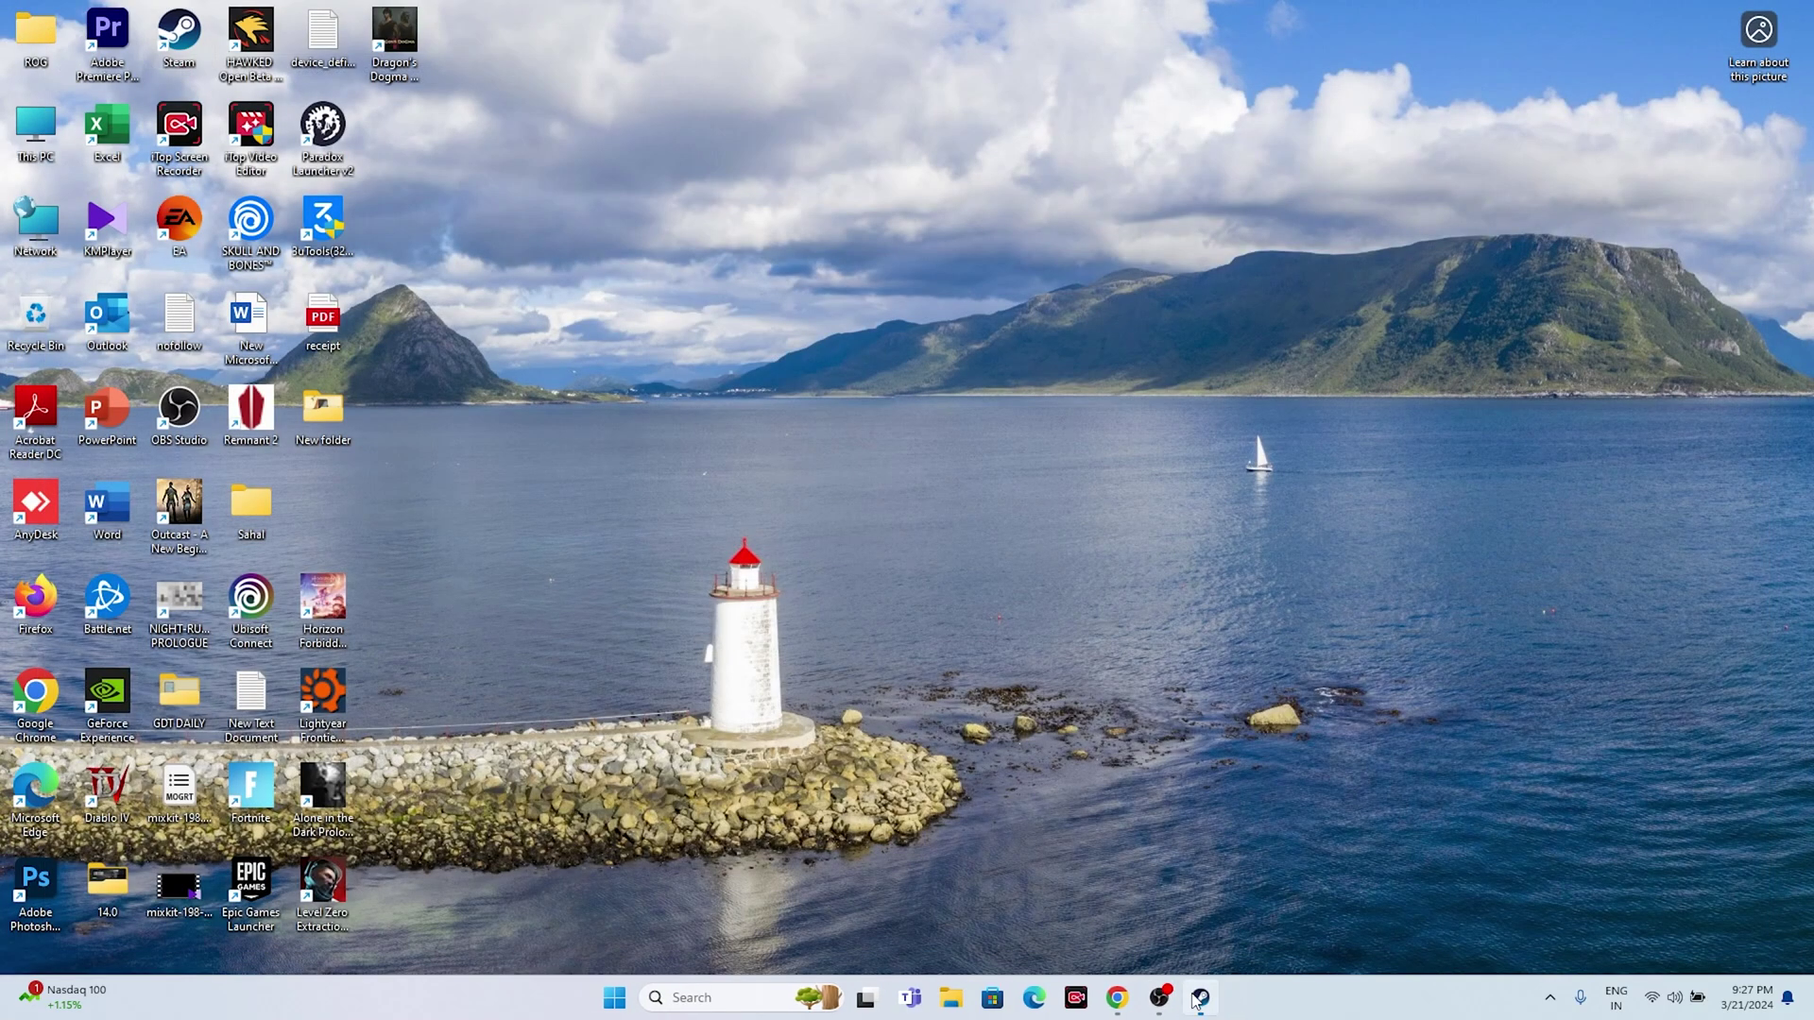
- Switch to Steam, launch Horizon Forbidden West Complete Edition as a test, and quit from its launcher
{"action": "left_click", "coordinate": [1198, 999]}
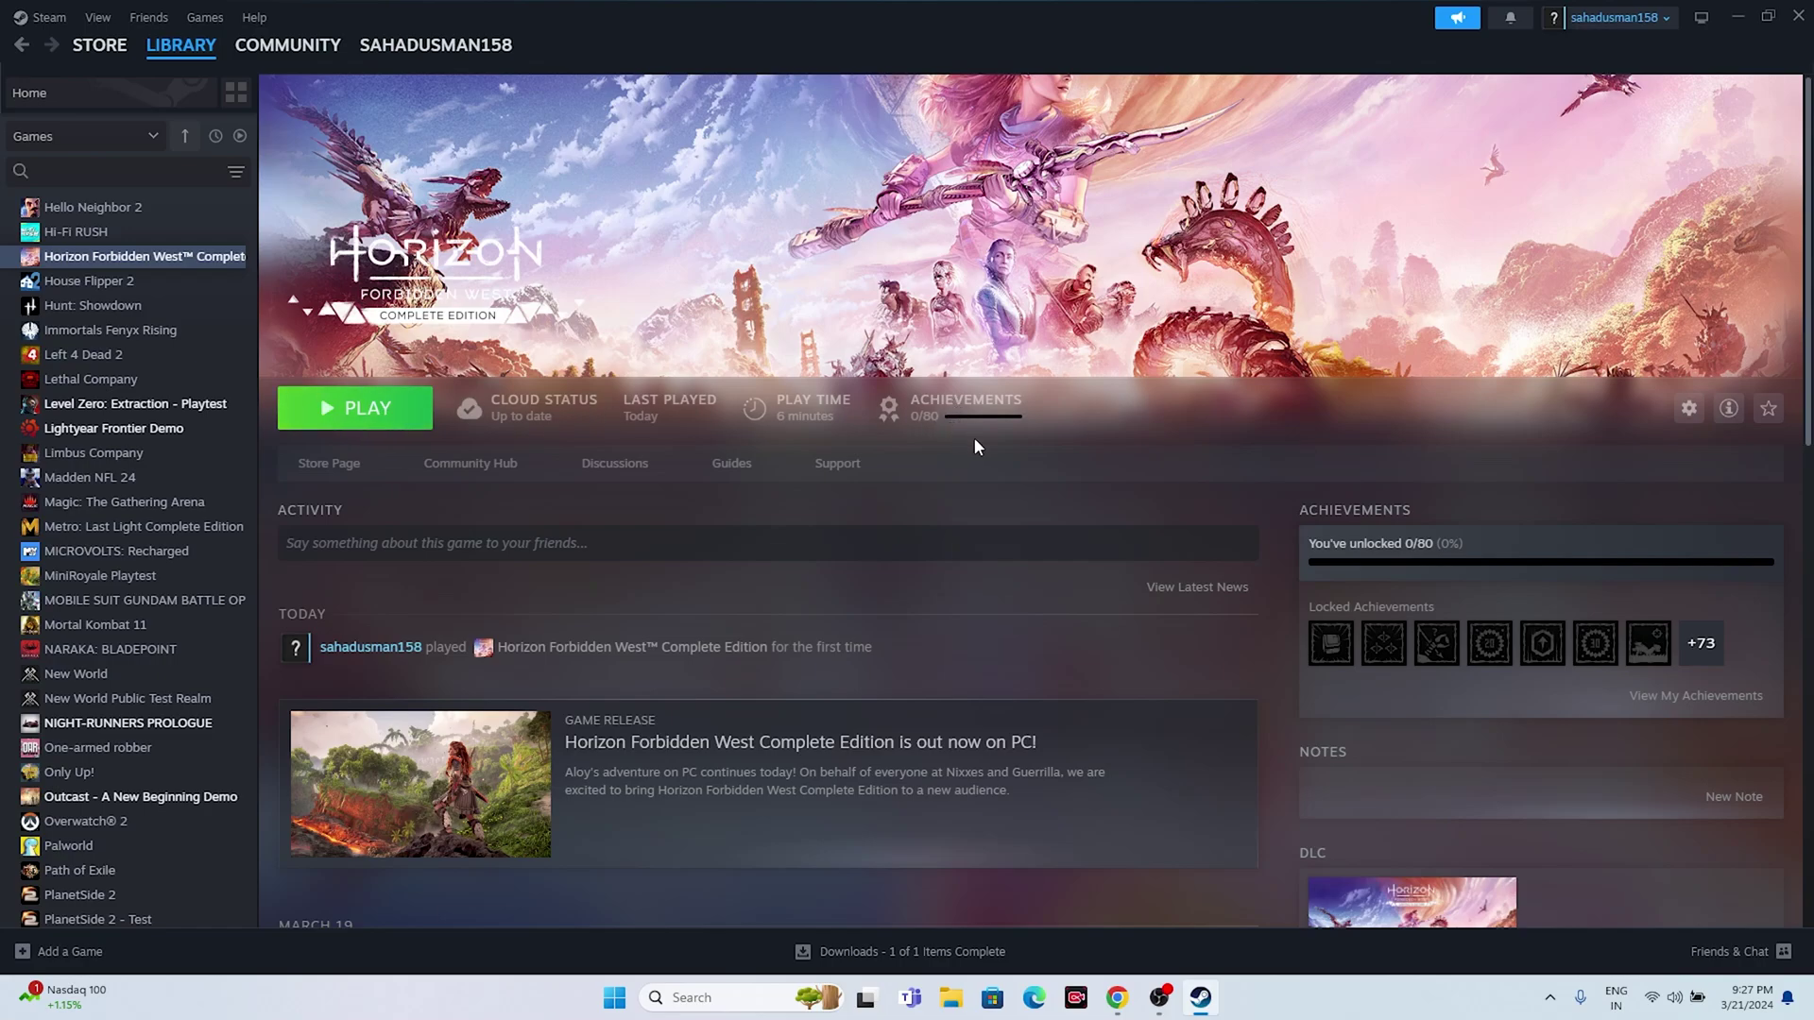
{"action": "left_click", "coordinate": [361, 416]}
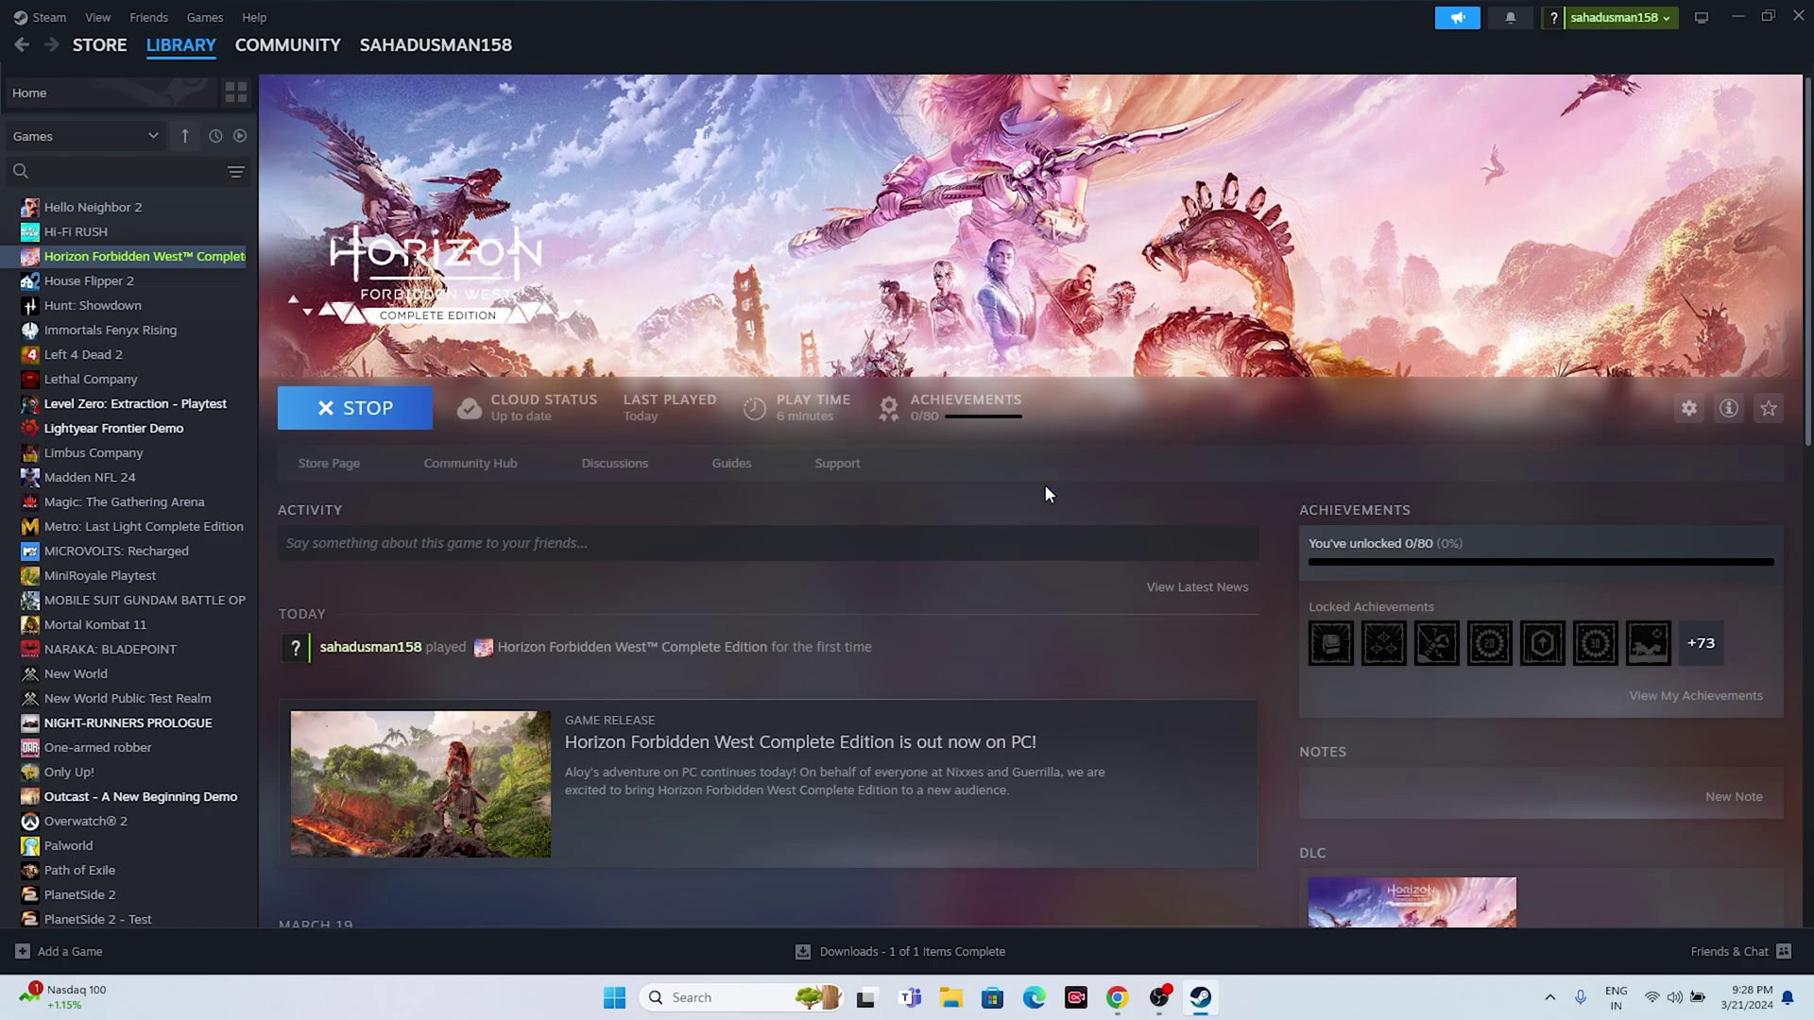
{"action": "left_click", "coordinate": [1049, 579]}
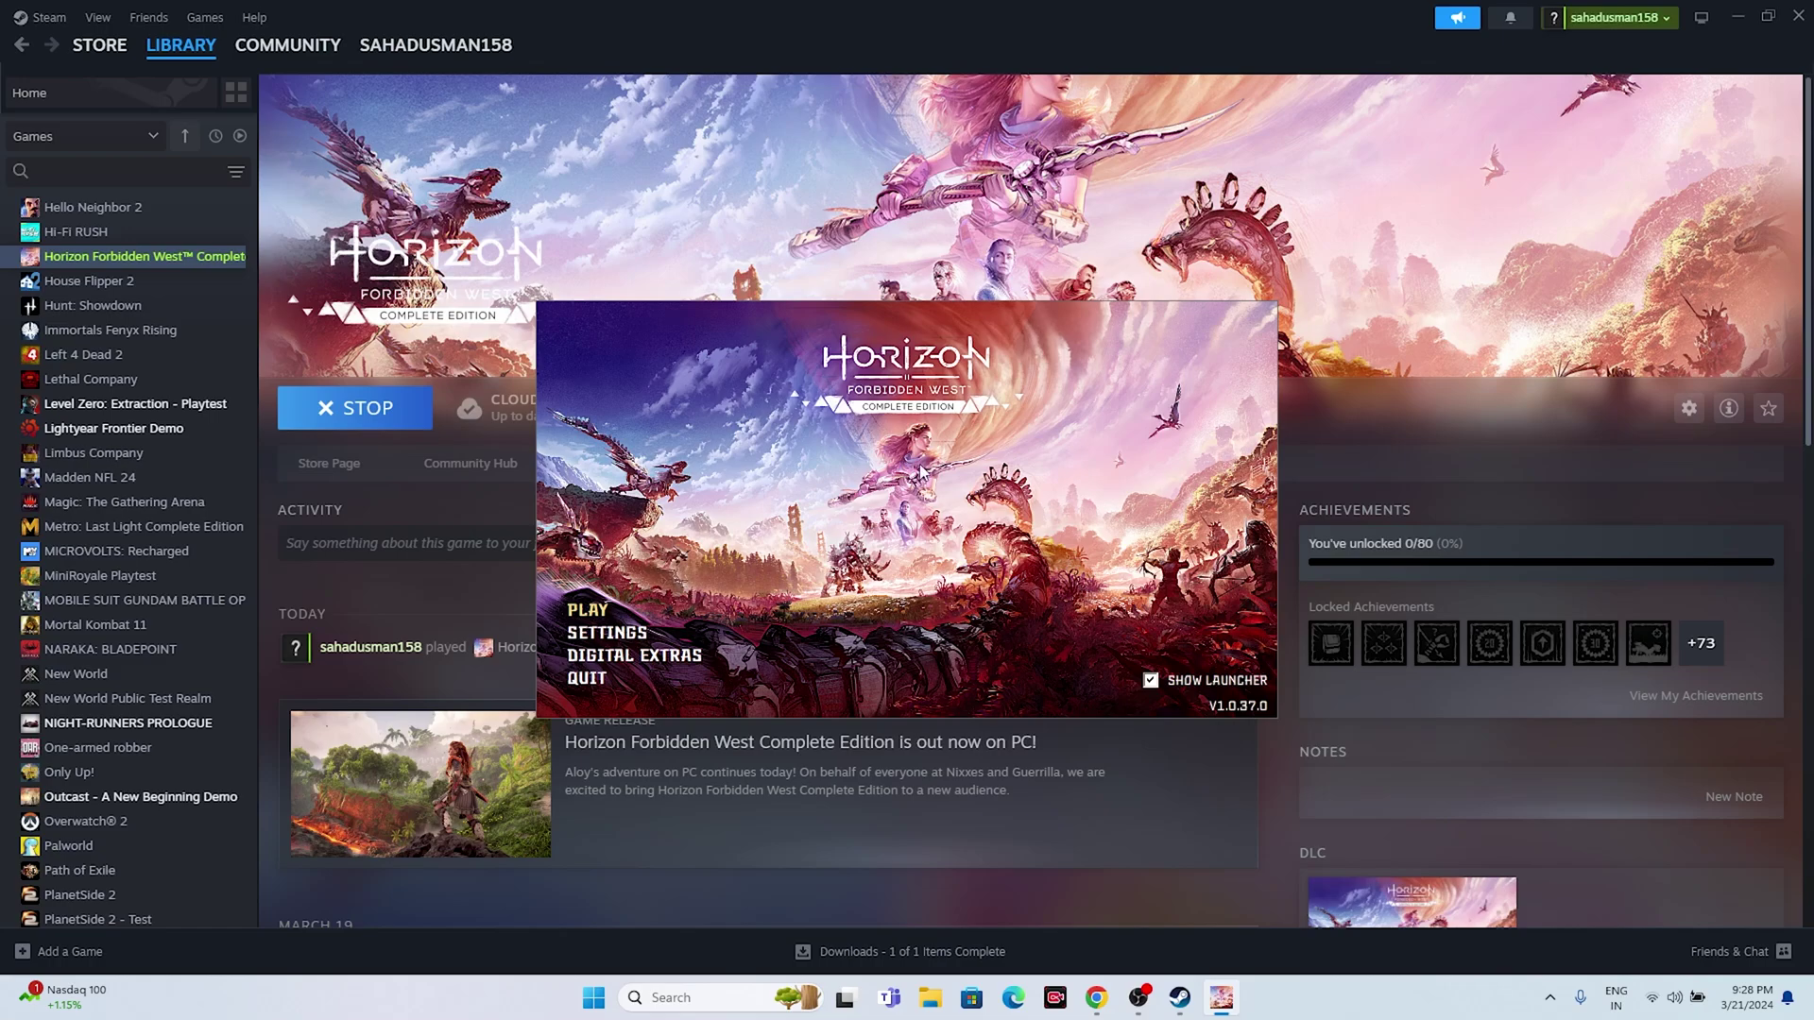
{"action": "left_click", "coordinate": [584, 678]}
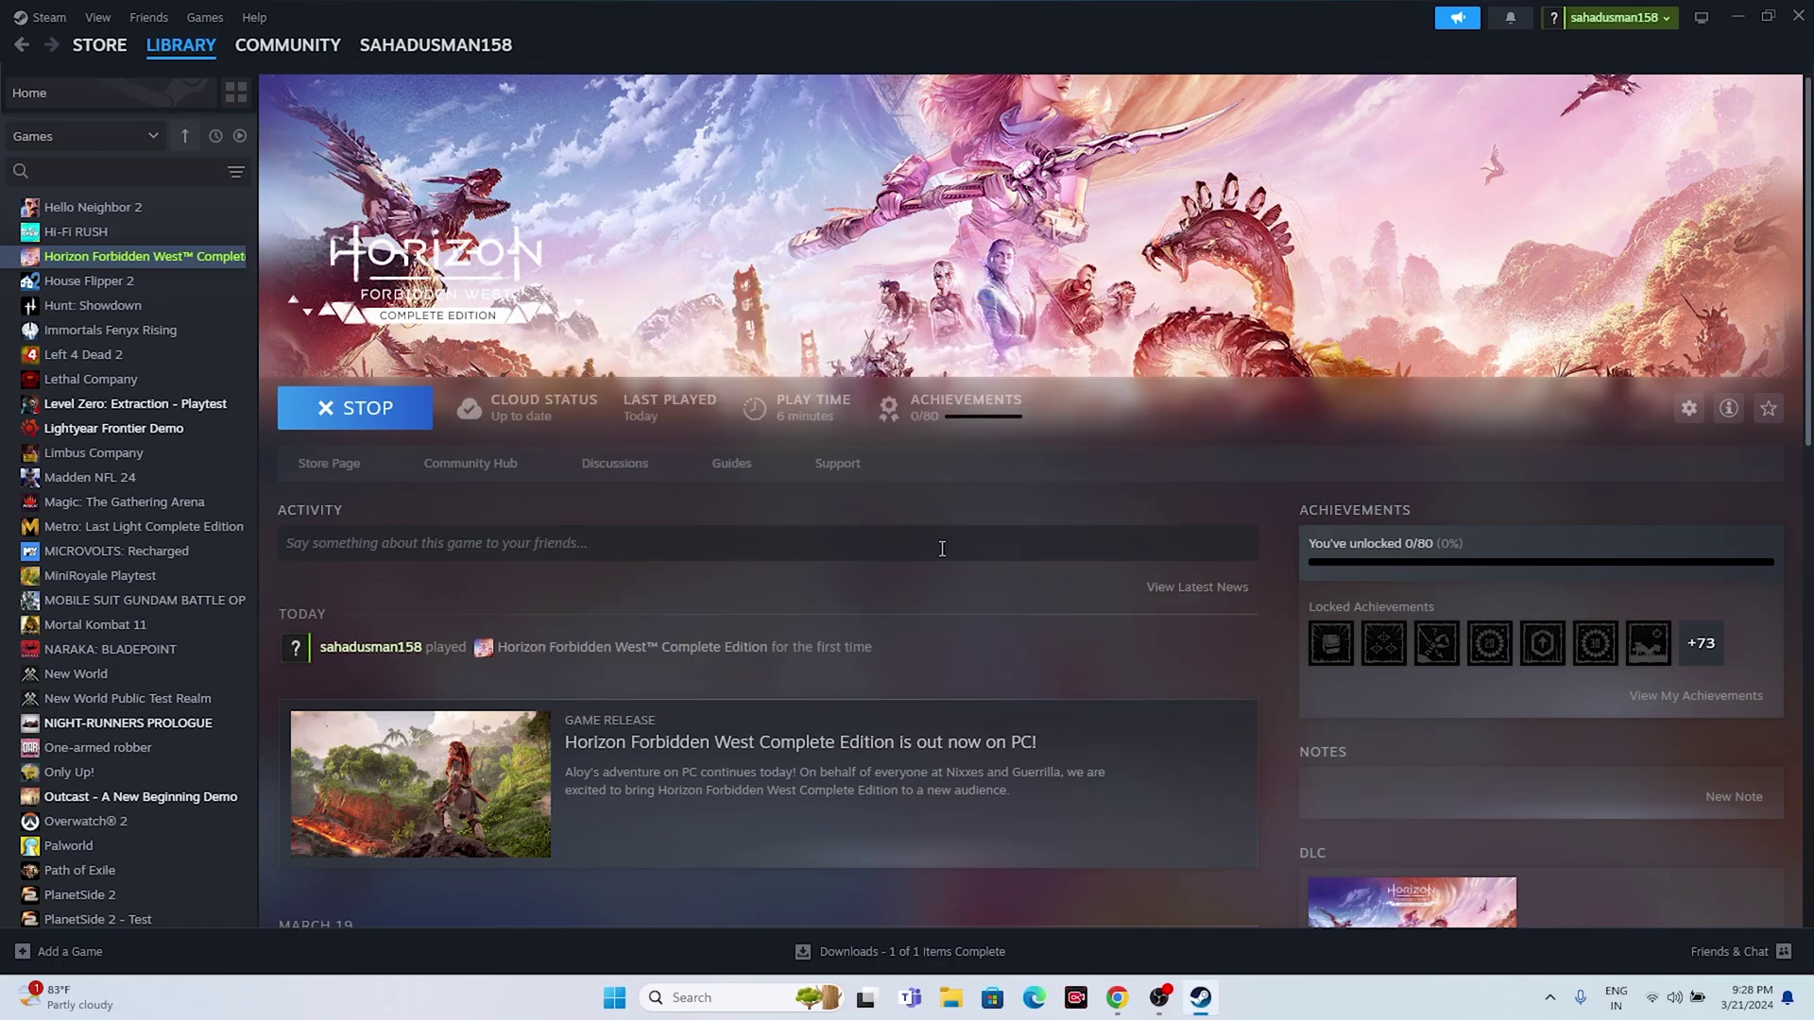
- Minimize Steam, find System Configuration through Windows search, and open its list of services
{"action": "left_click", "coordinate": [1729, 15]}
{"action": "left_click", "coordinate": [713, 1000]}
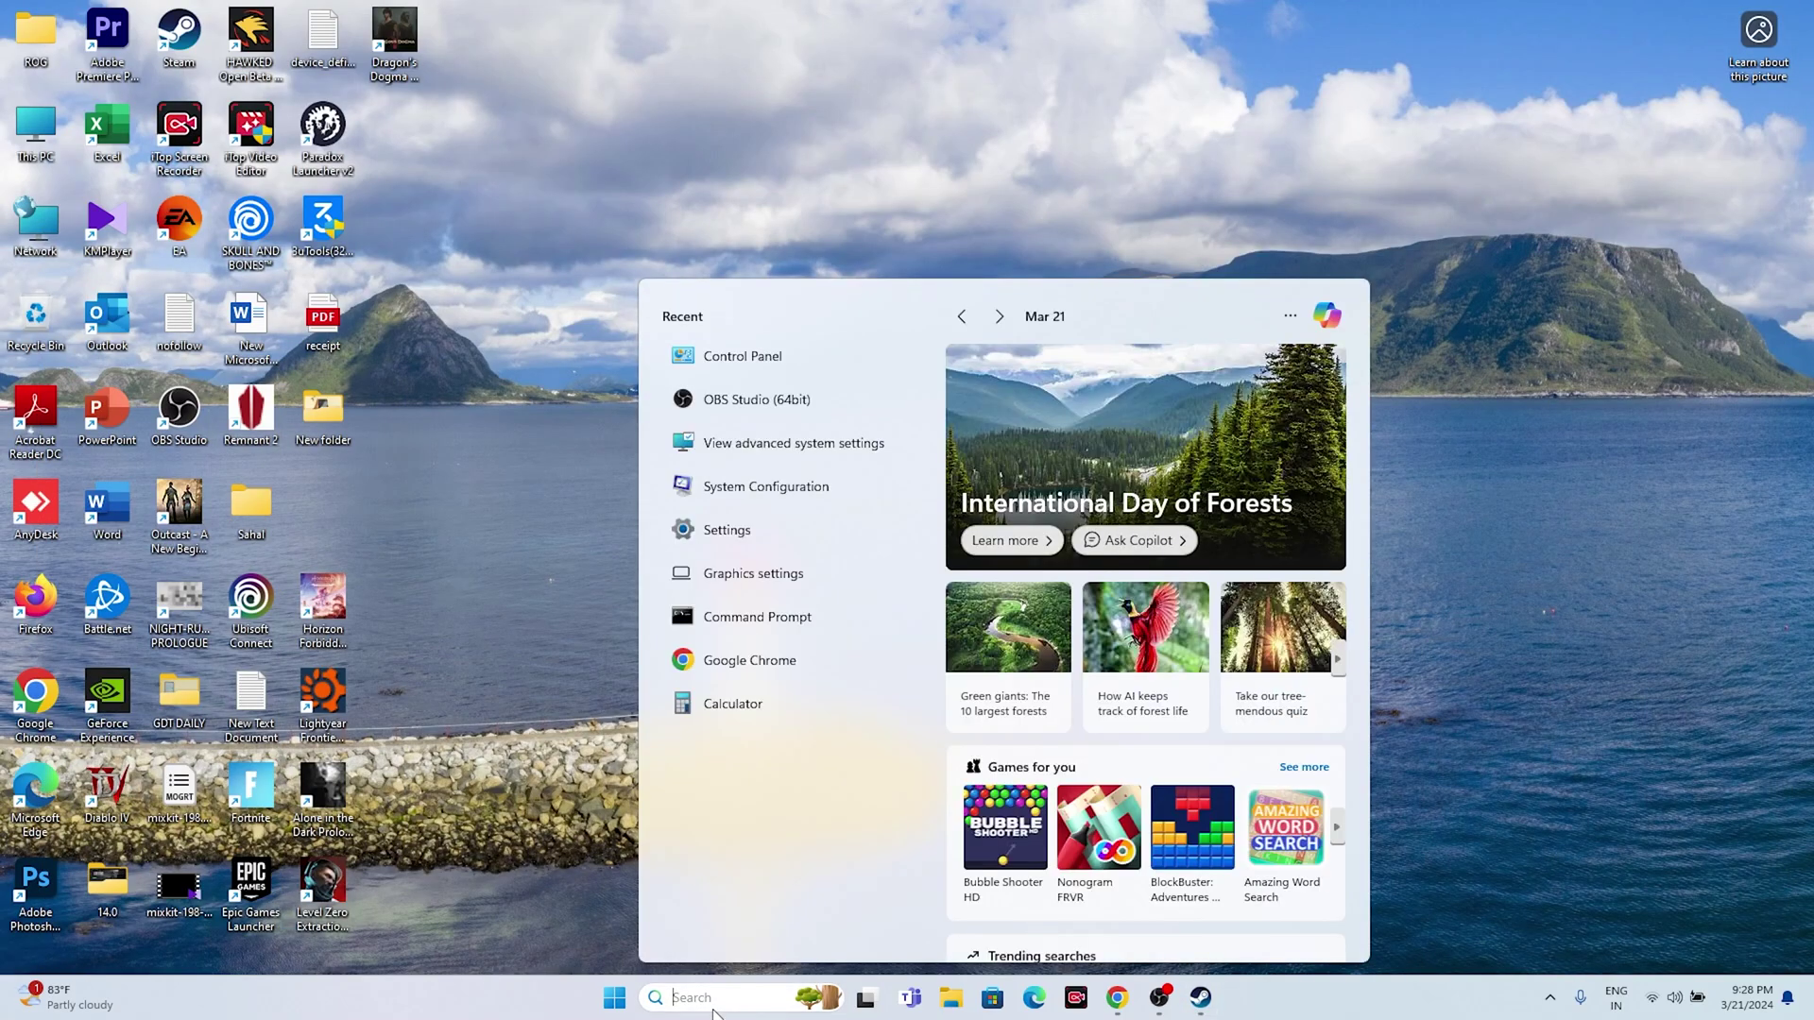
{"action": "type", "text": "syste"}
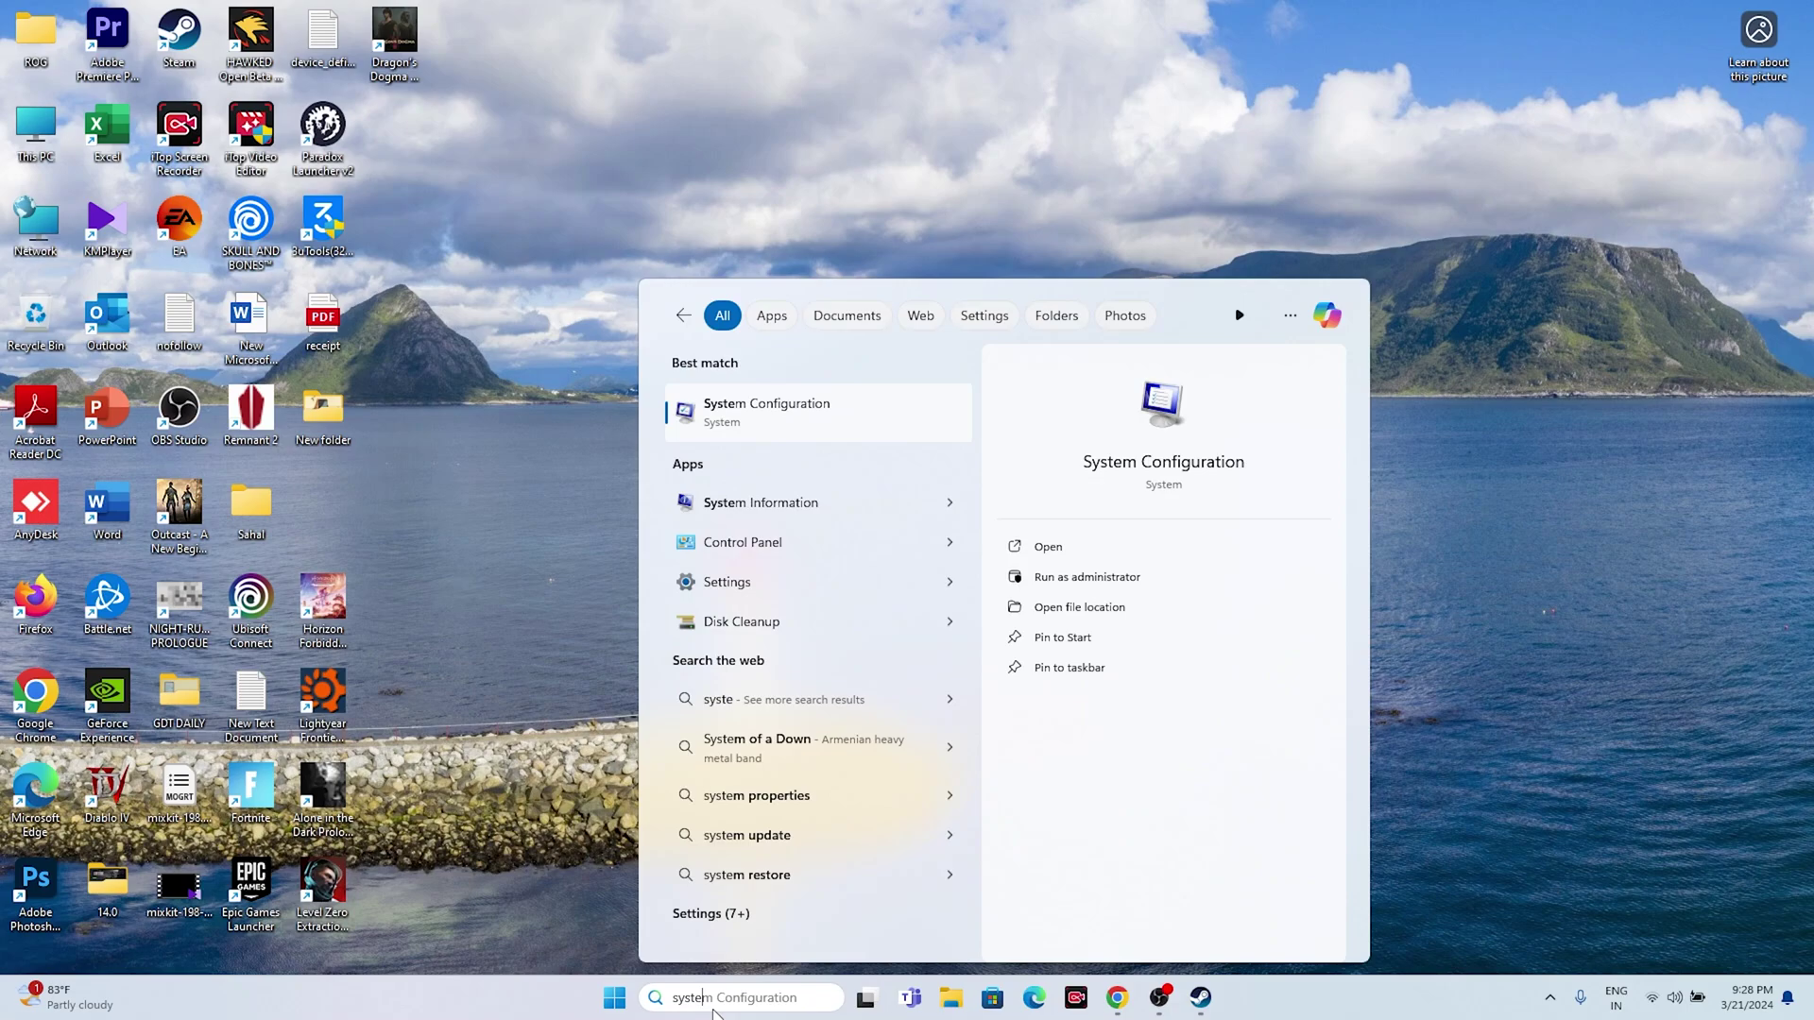
{"action": "left_click", "coordinate": [789, 416]}
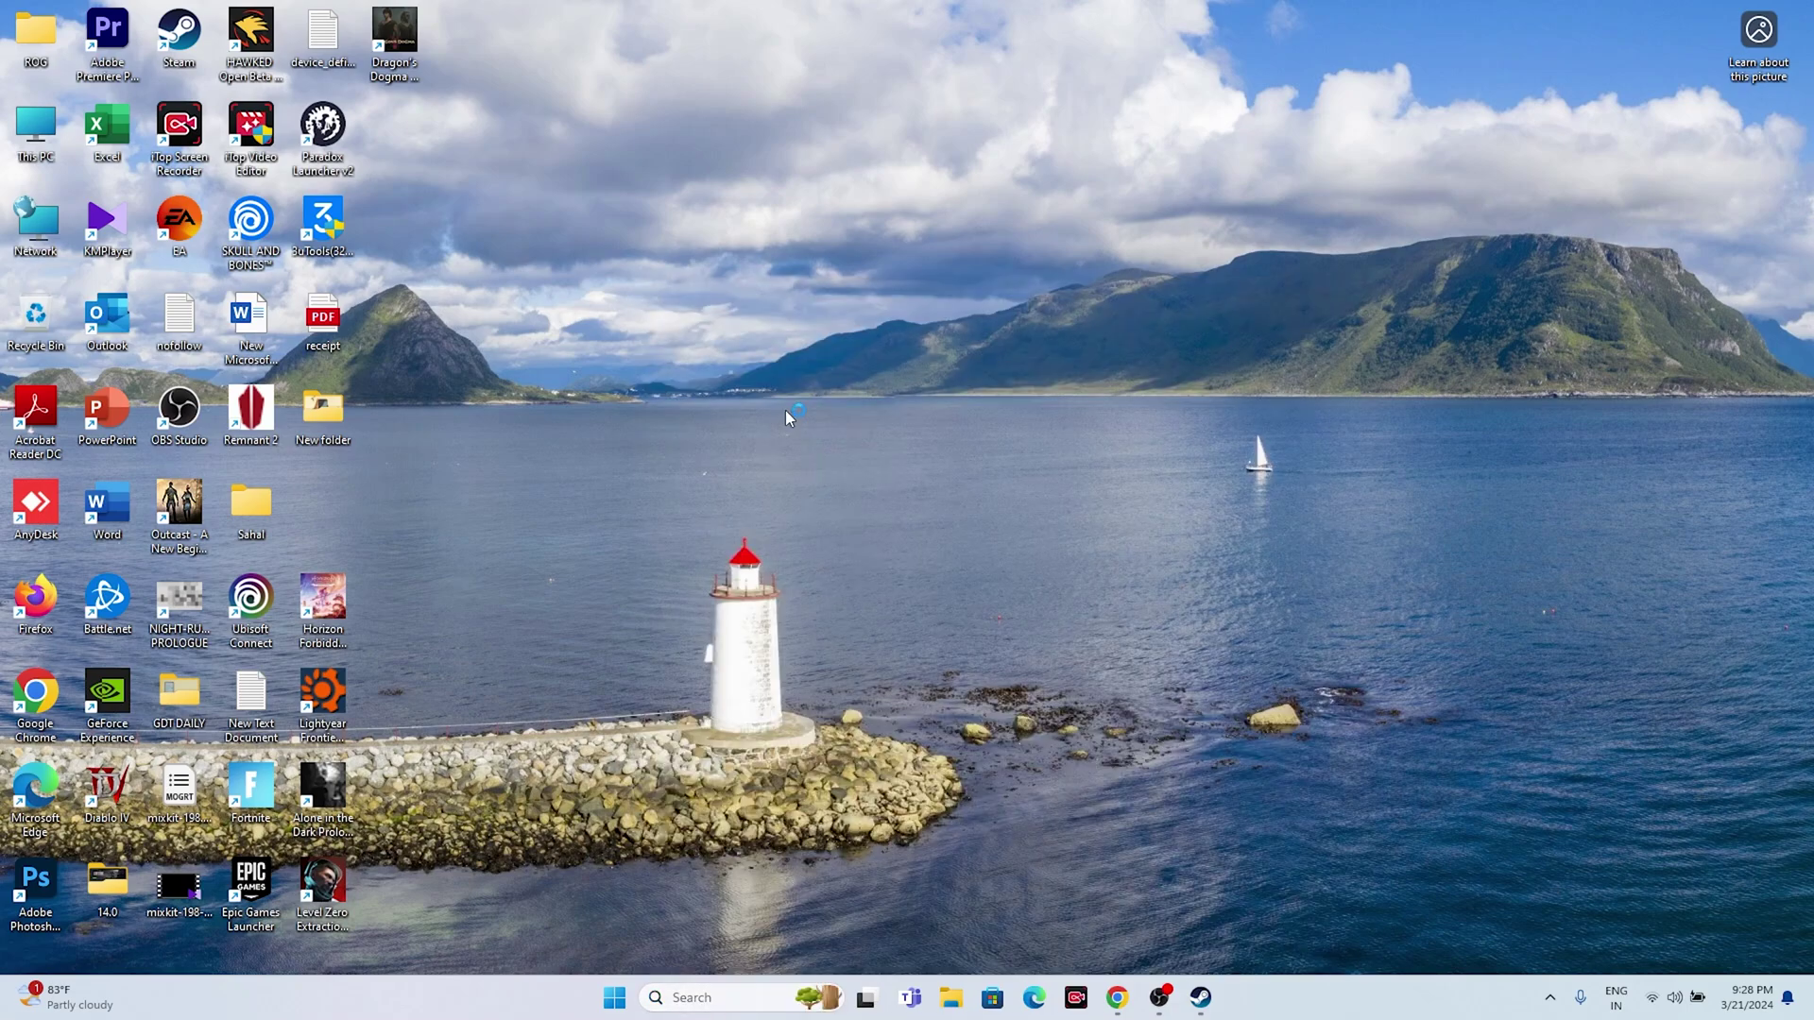
{"action": "left_click", "coordinate": [752, 351]}
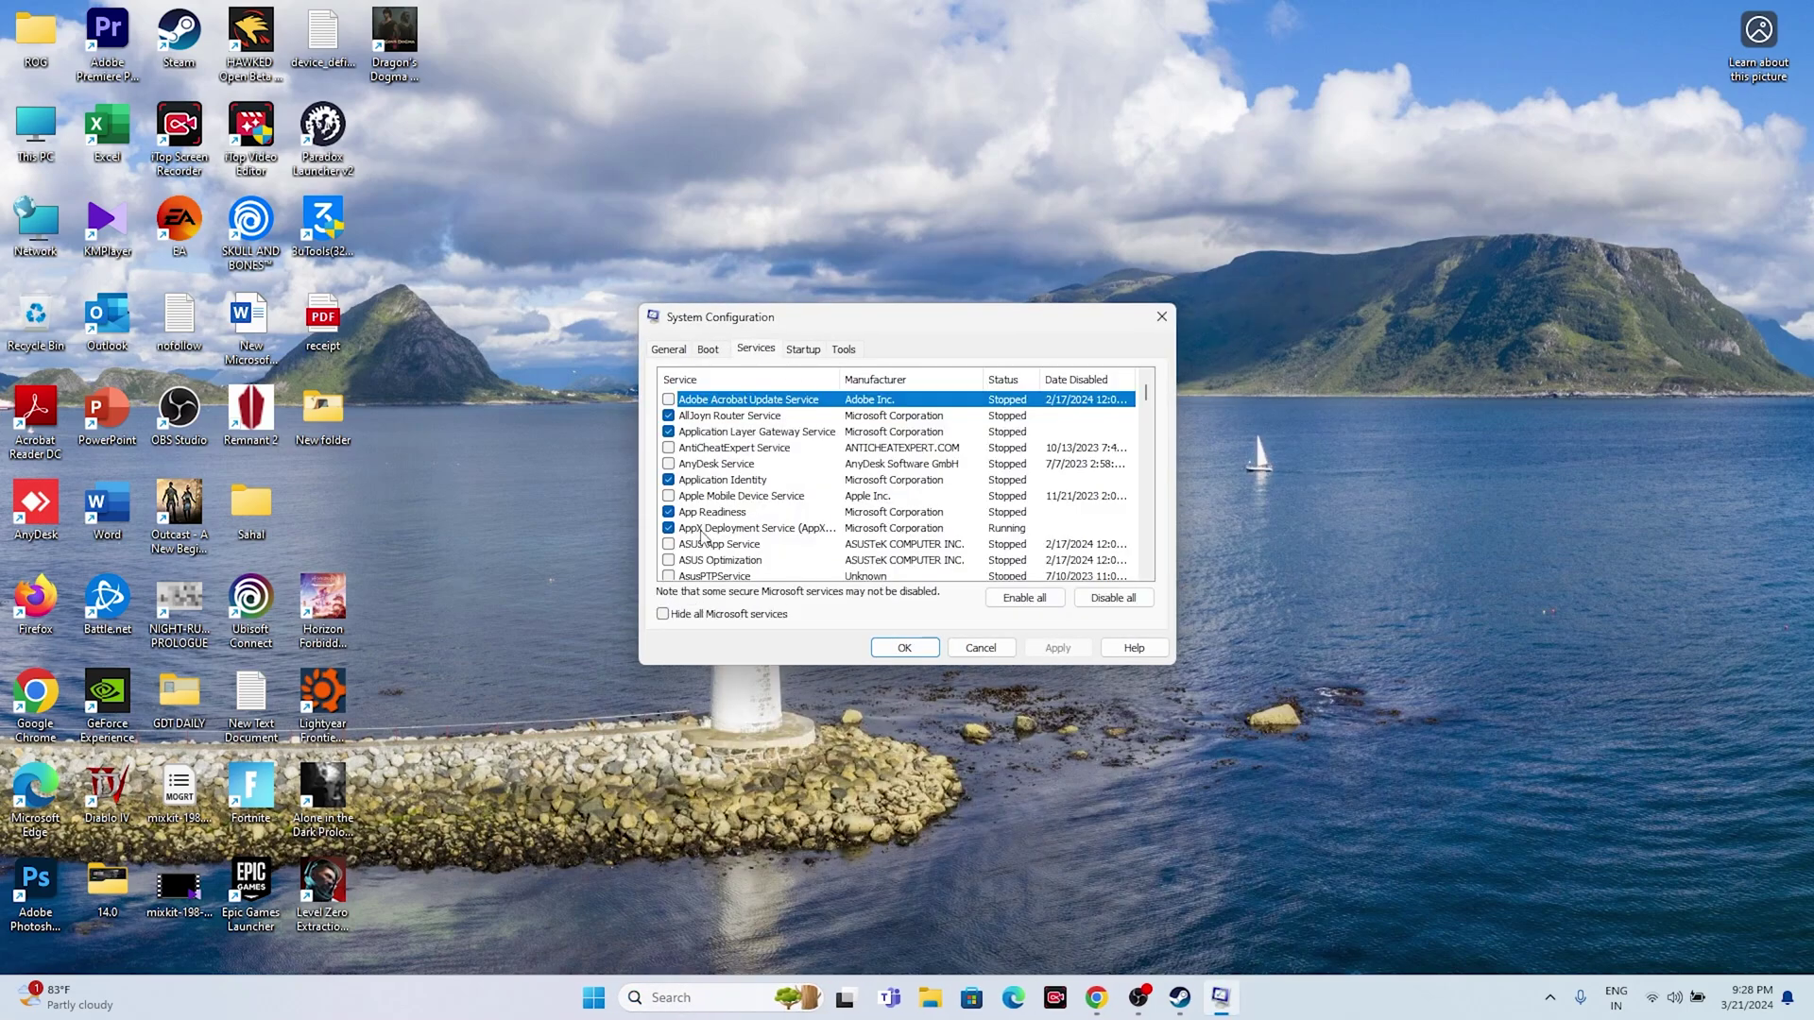
- Hide all Microsoft services, disable all the remaining ones, apply the changes, and exit without restarting
{"action": "left_click", "coordinate": [664, 614]}
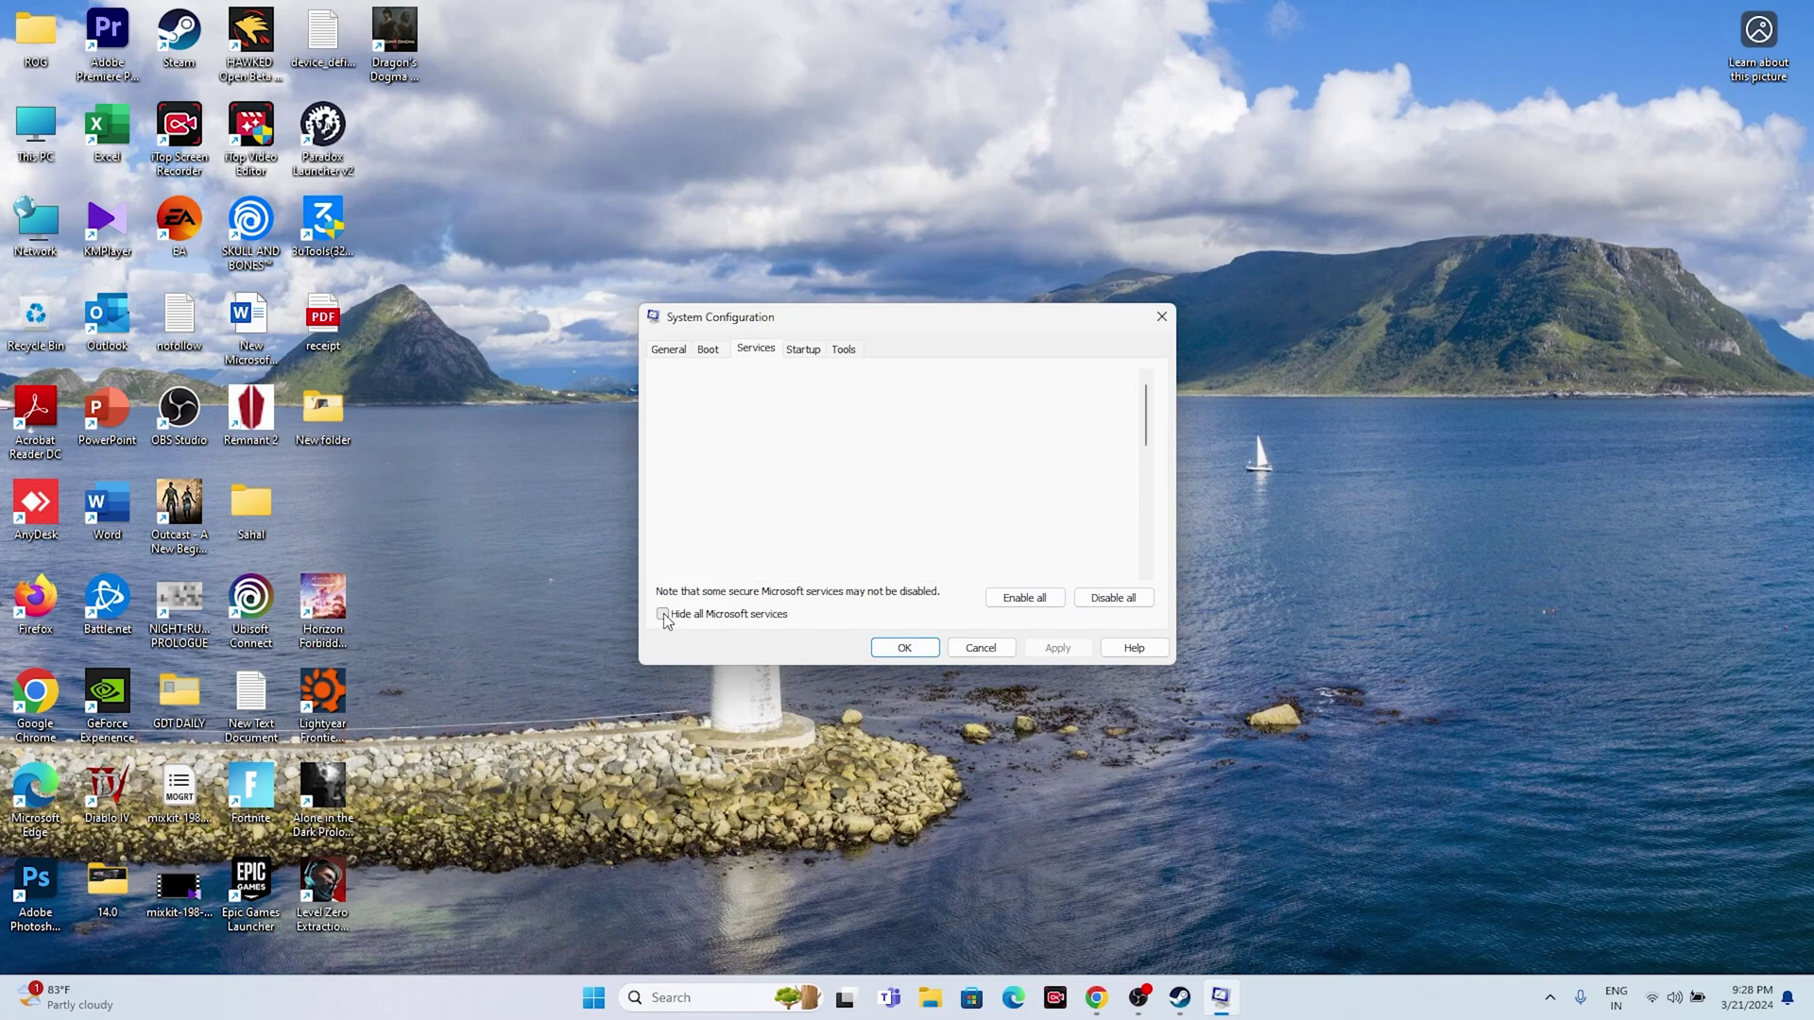
{"action": "left_click", "coordinate": [663, 615]}
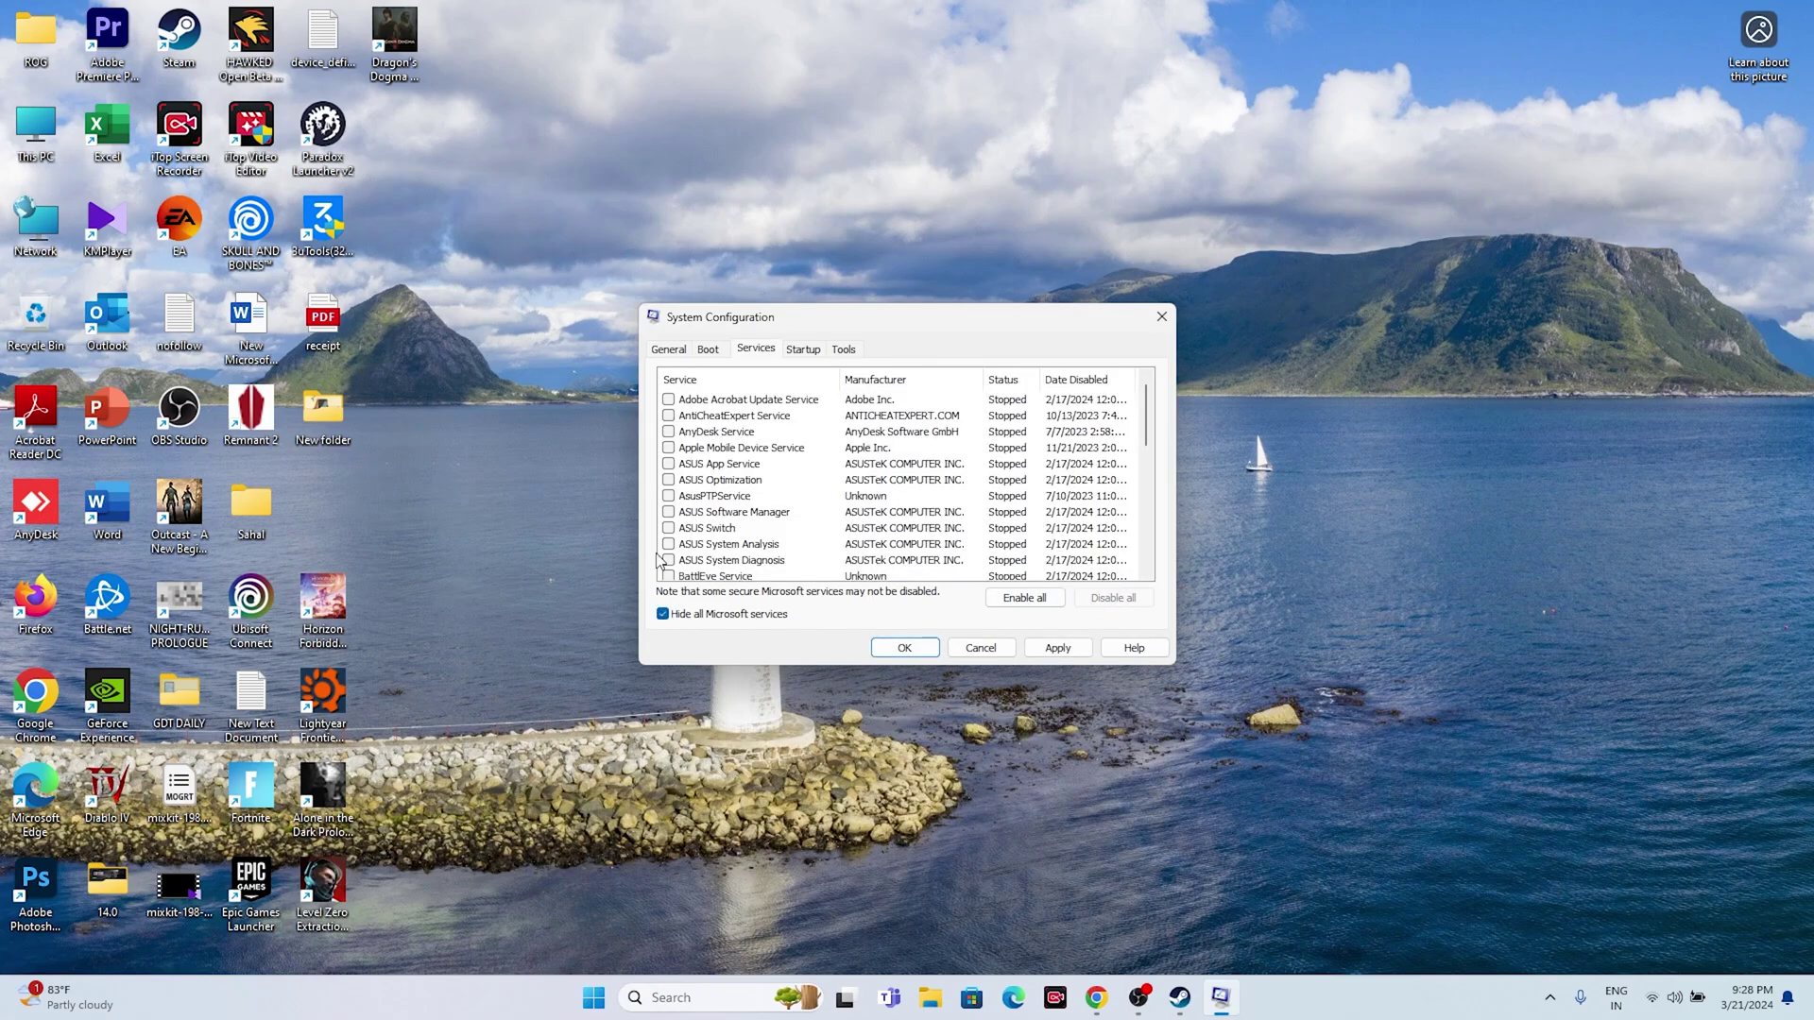
{"action": "left_click", "coordinate": [1057, 647]}
{"action": "left_click", "coordinate": [890, 648]}
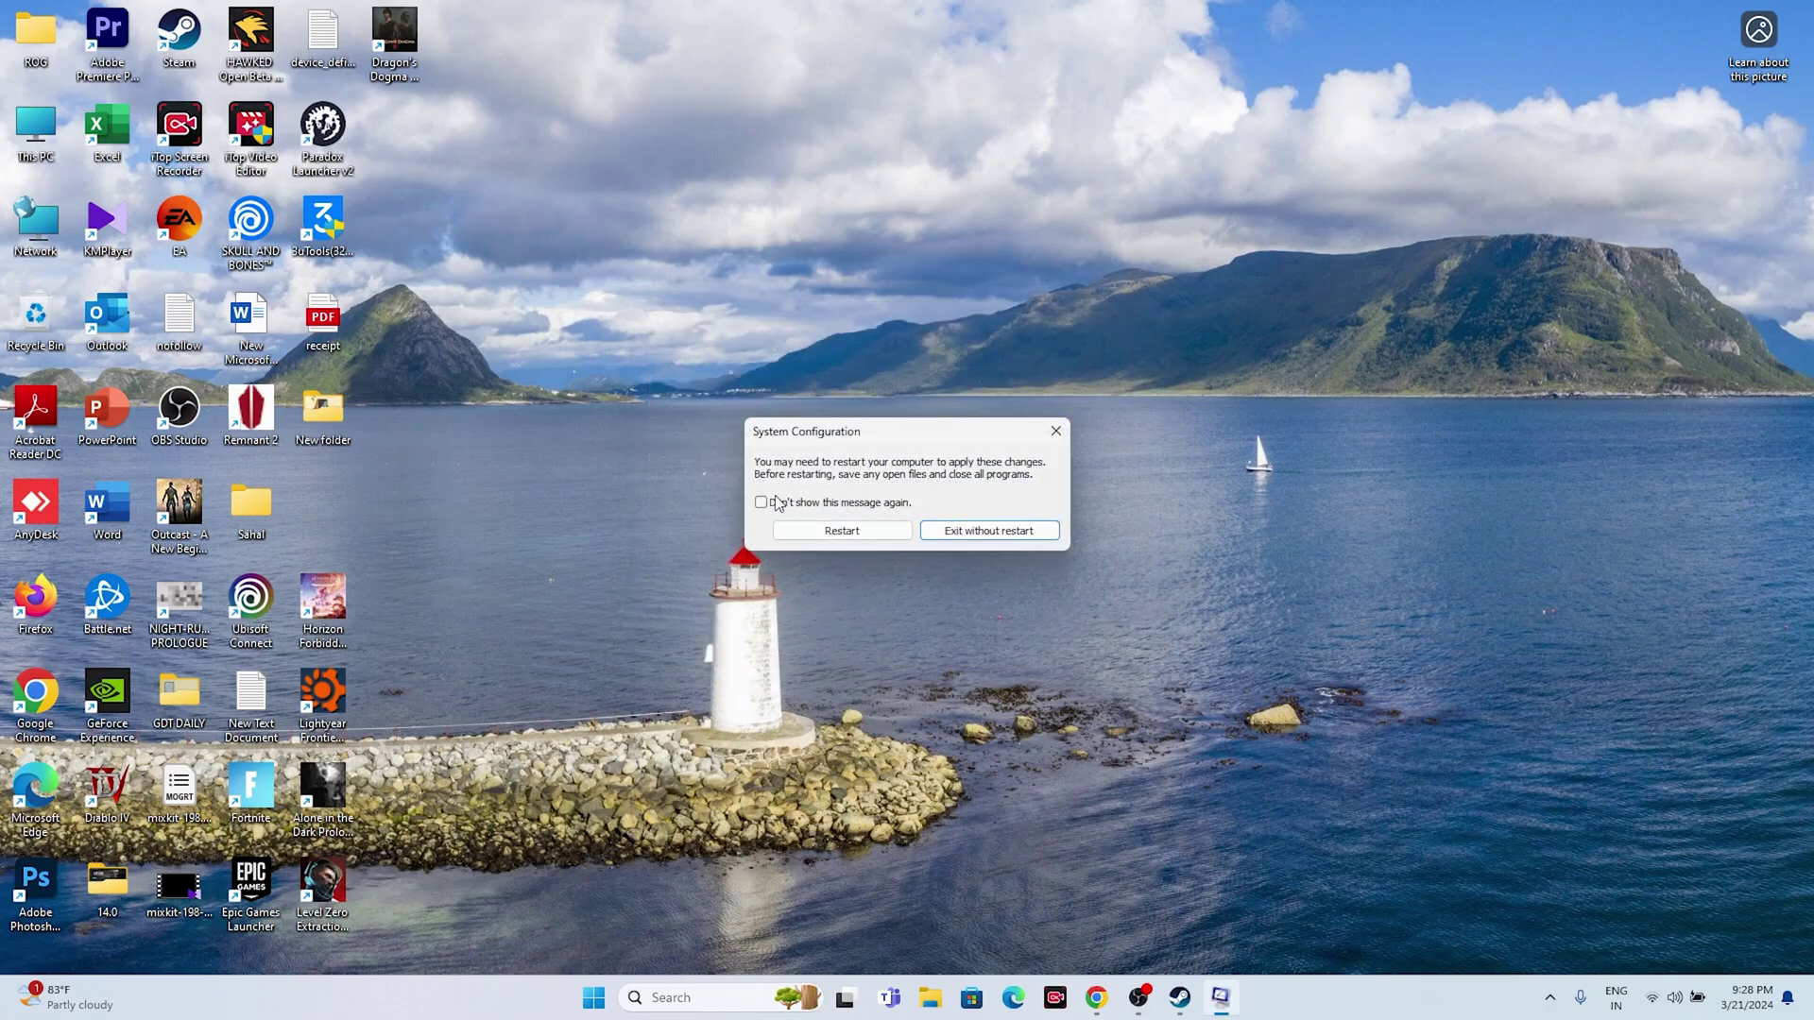
{"action": "left_click", "coordinate": [955, 533]}
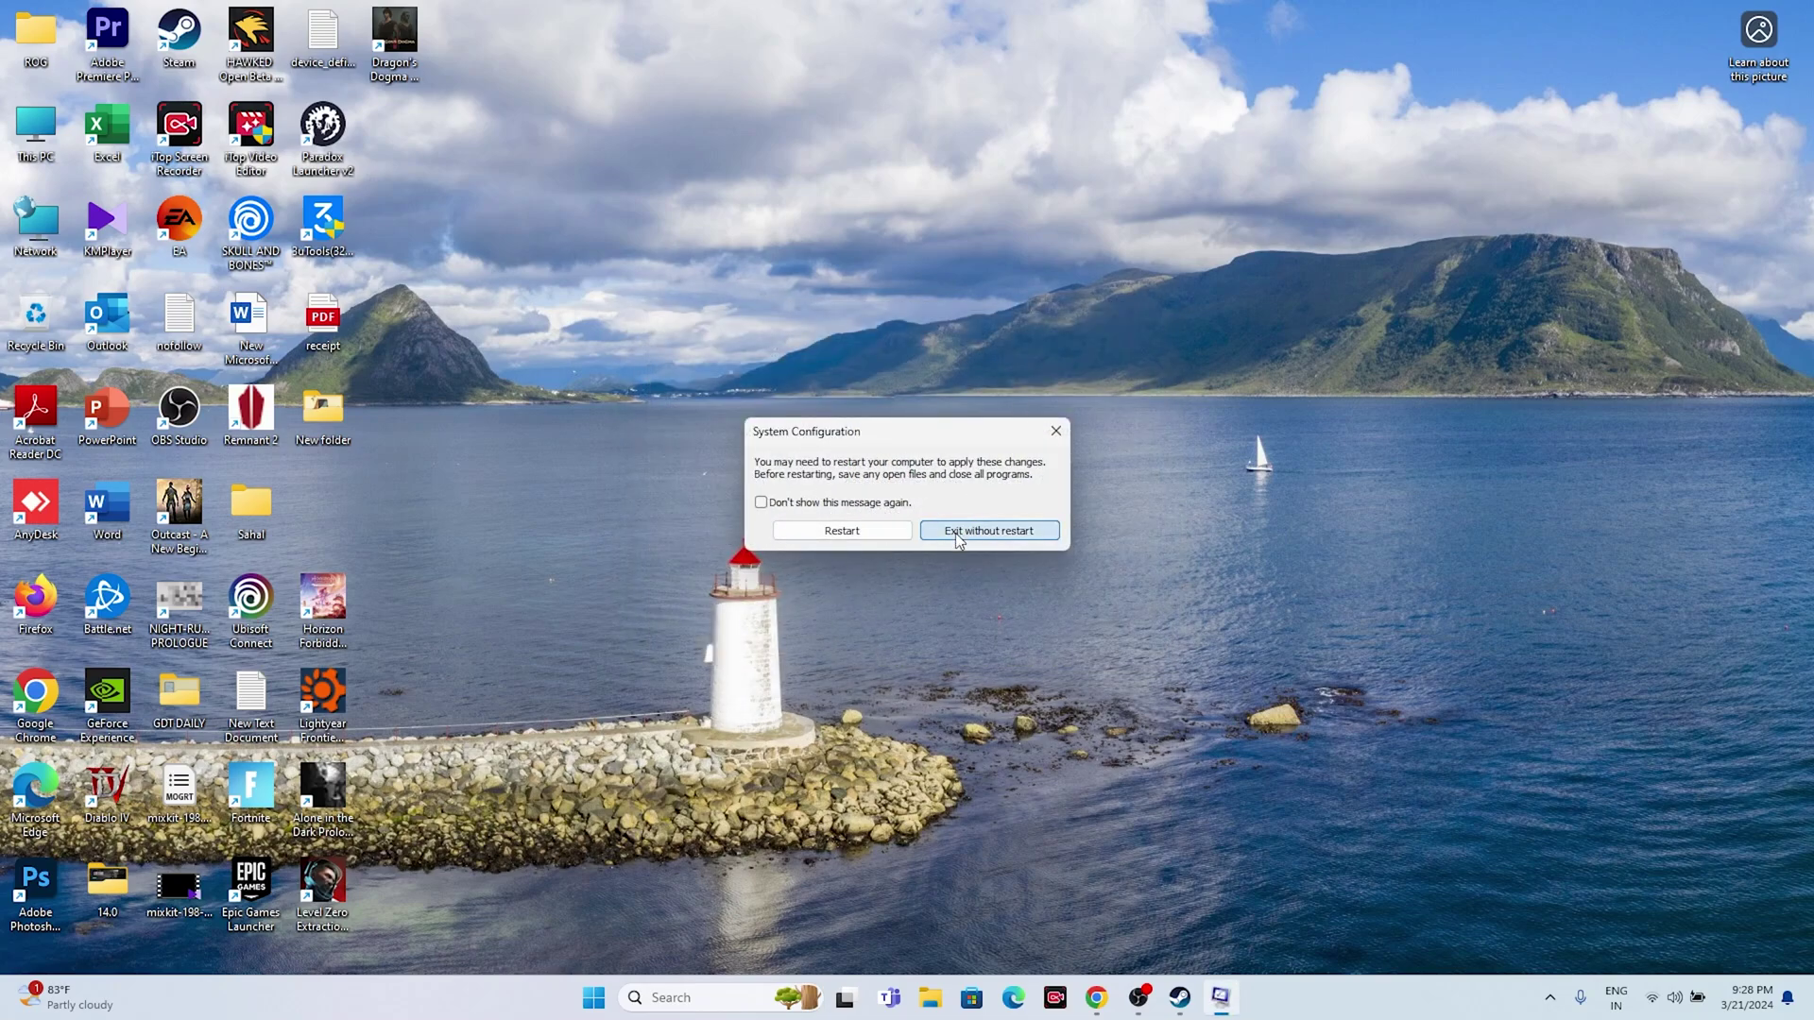
- In Steam, set the launch options of Horizon Forbidden West Complete Edition to -dx11 and close its properties
{"action": "left_click", "coordinate": [1200, 998]}
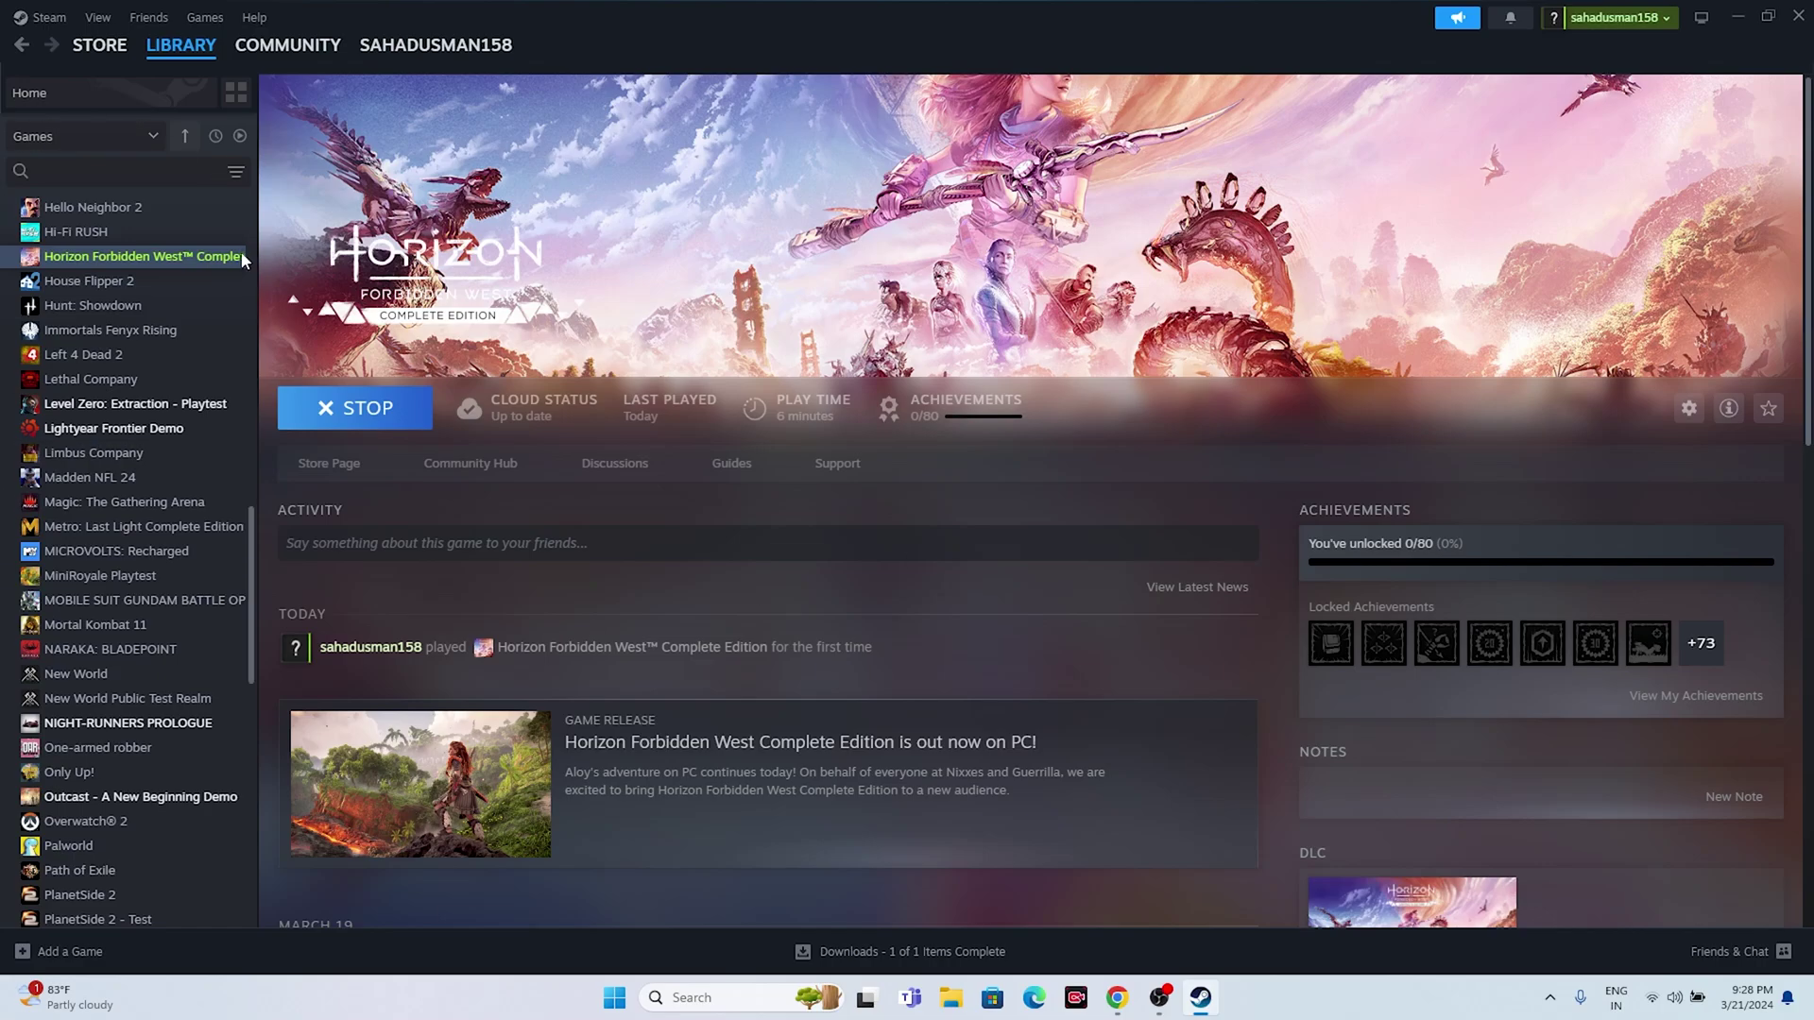
{"action": "right_click", "coordinate": [145, 251]}
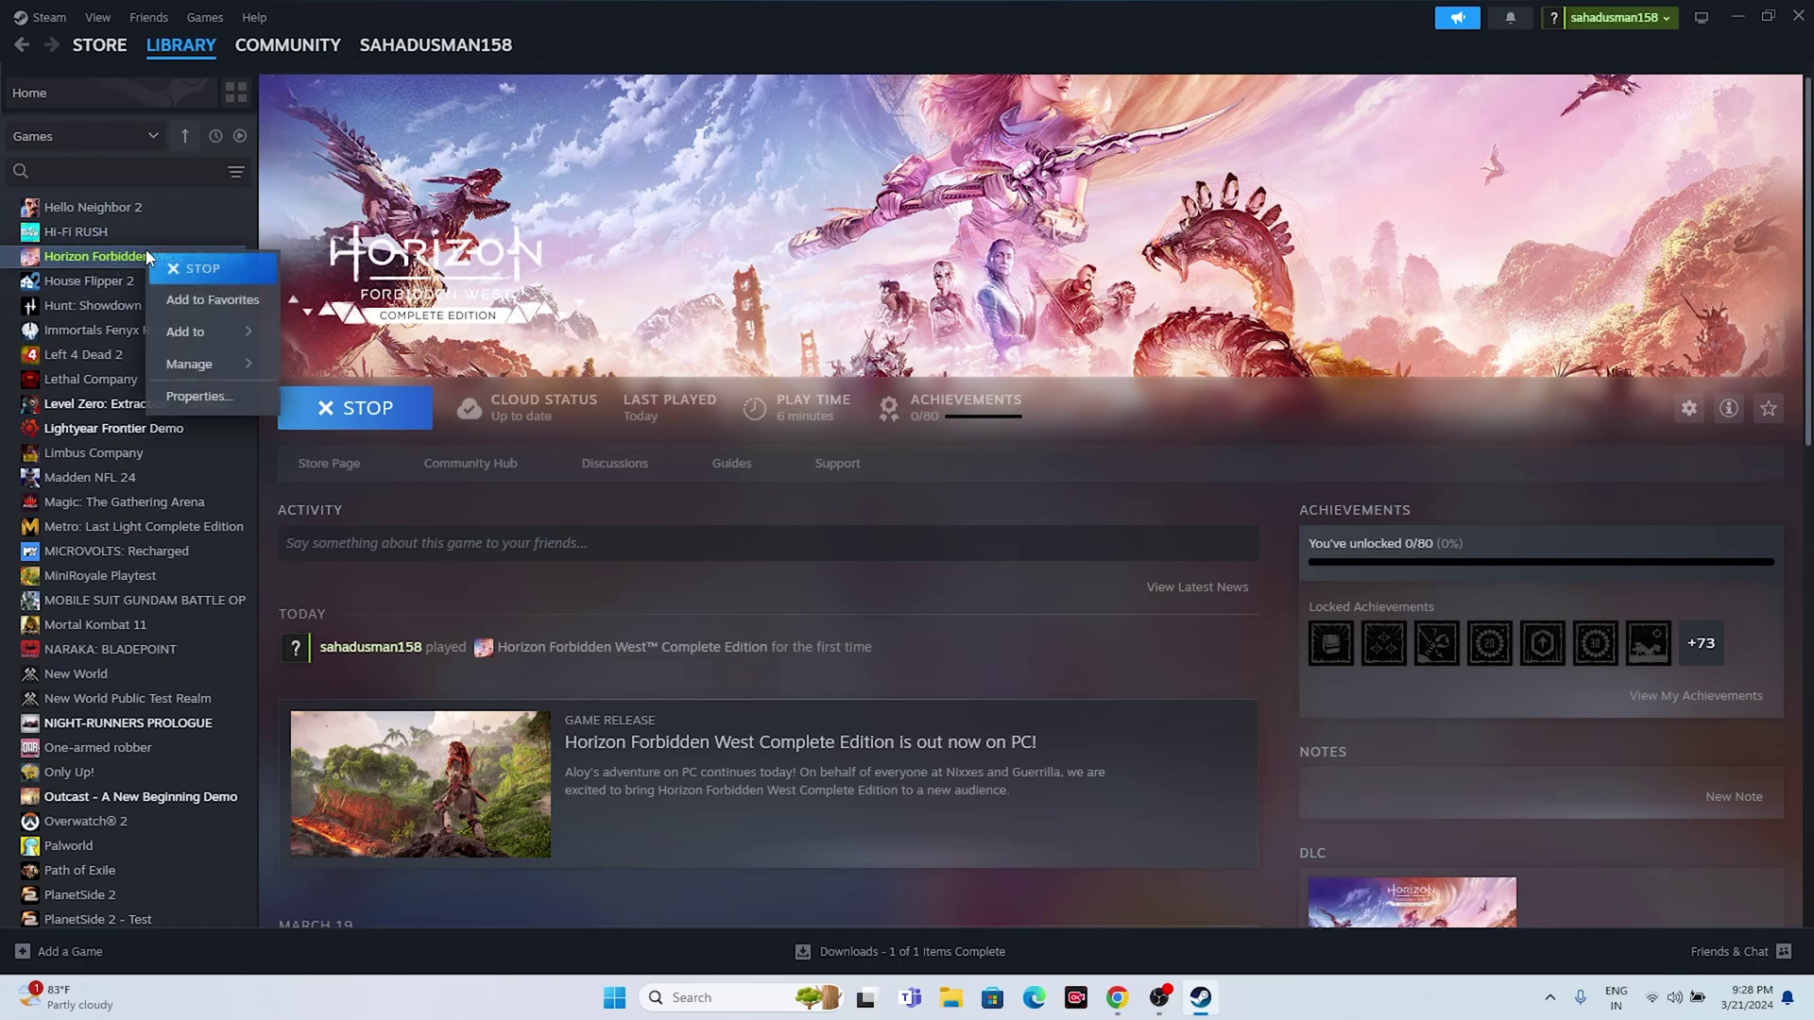
{"action": "left_click", "coordinate": [198, 396]}
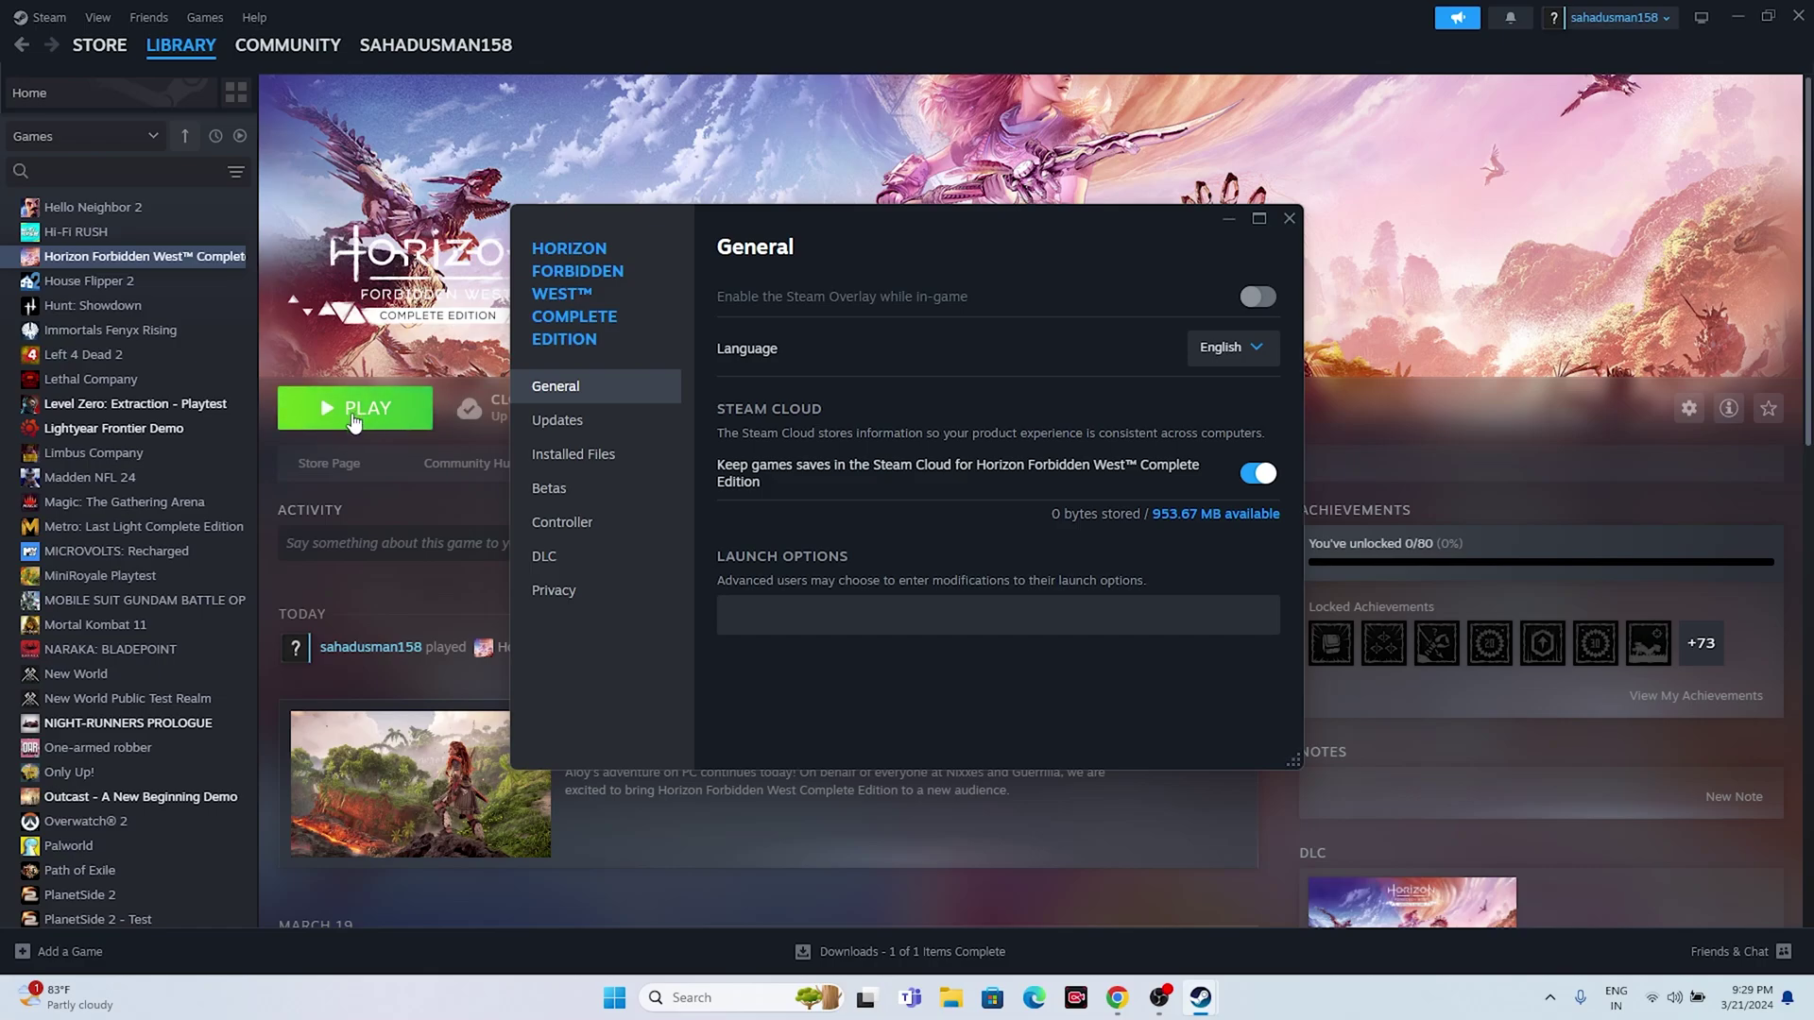
{"action": "left_click", "coordinate": [782, 607]}
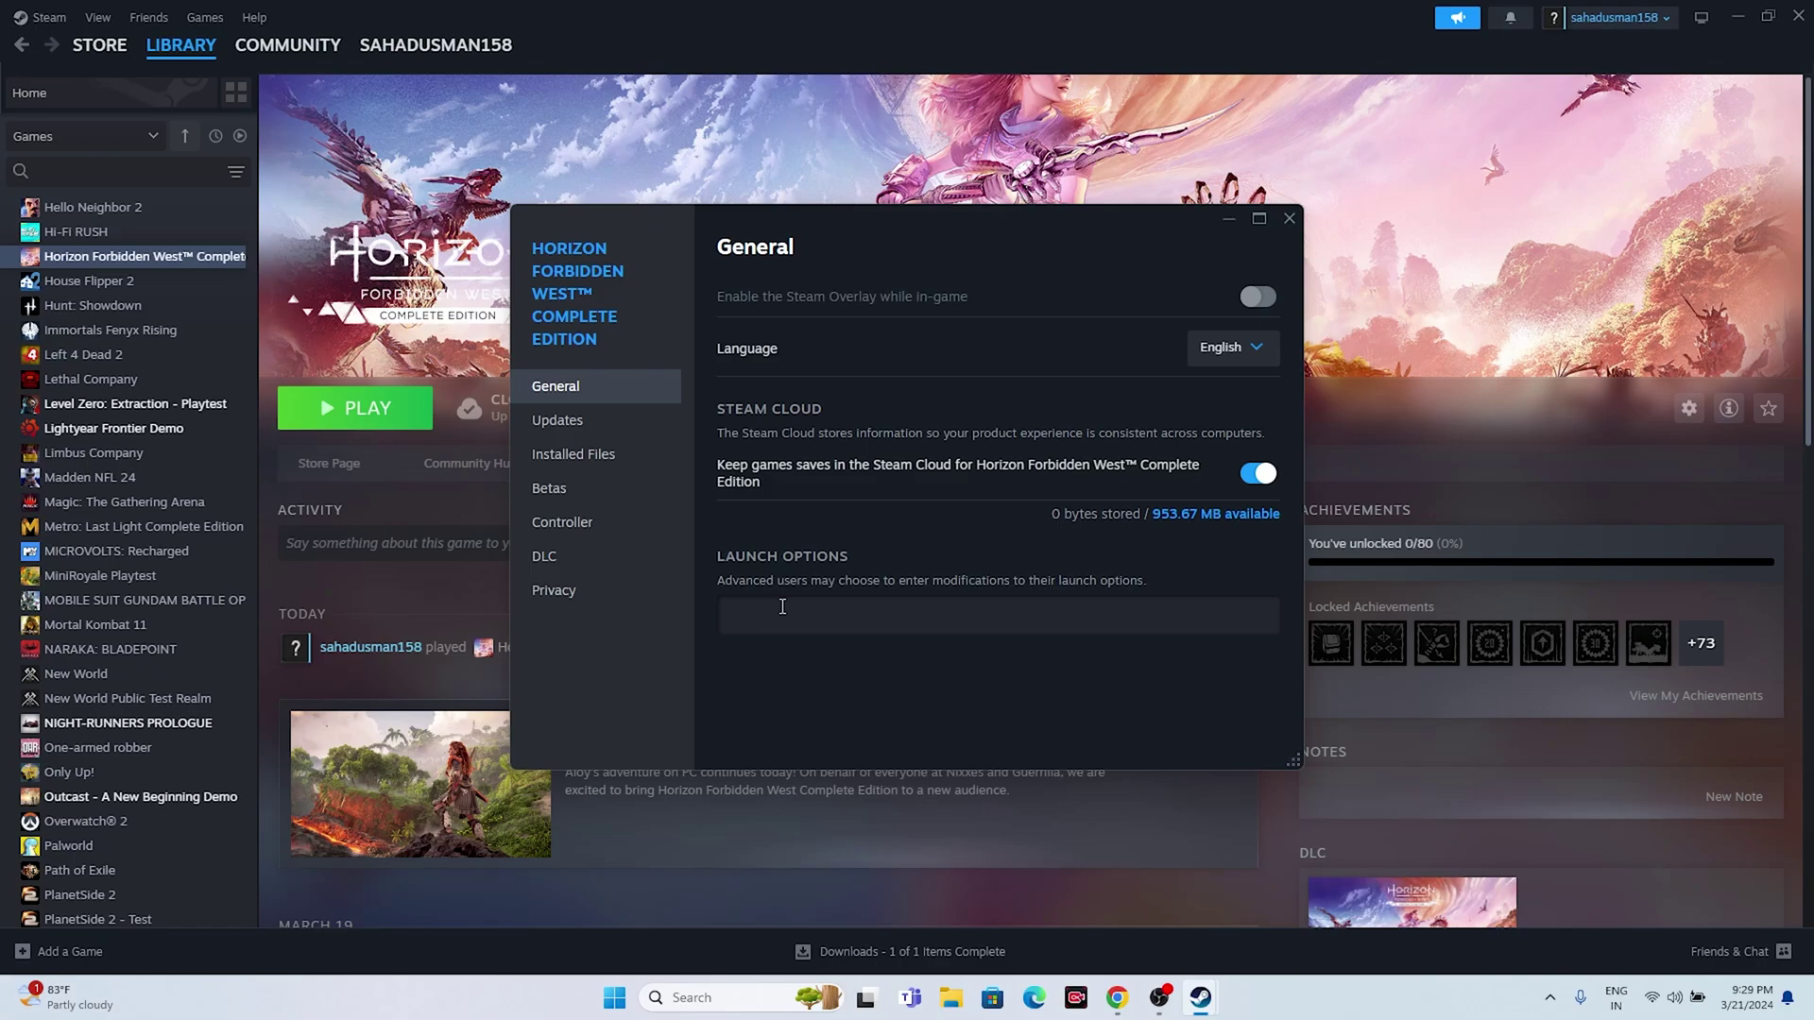
{"action": "type", "text": "-dx11"}
{"action": "left_click", "coordinate": [1287, 220]}
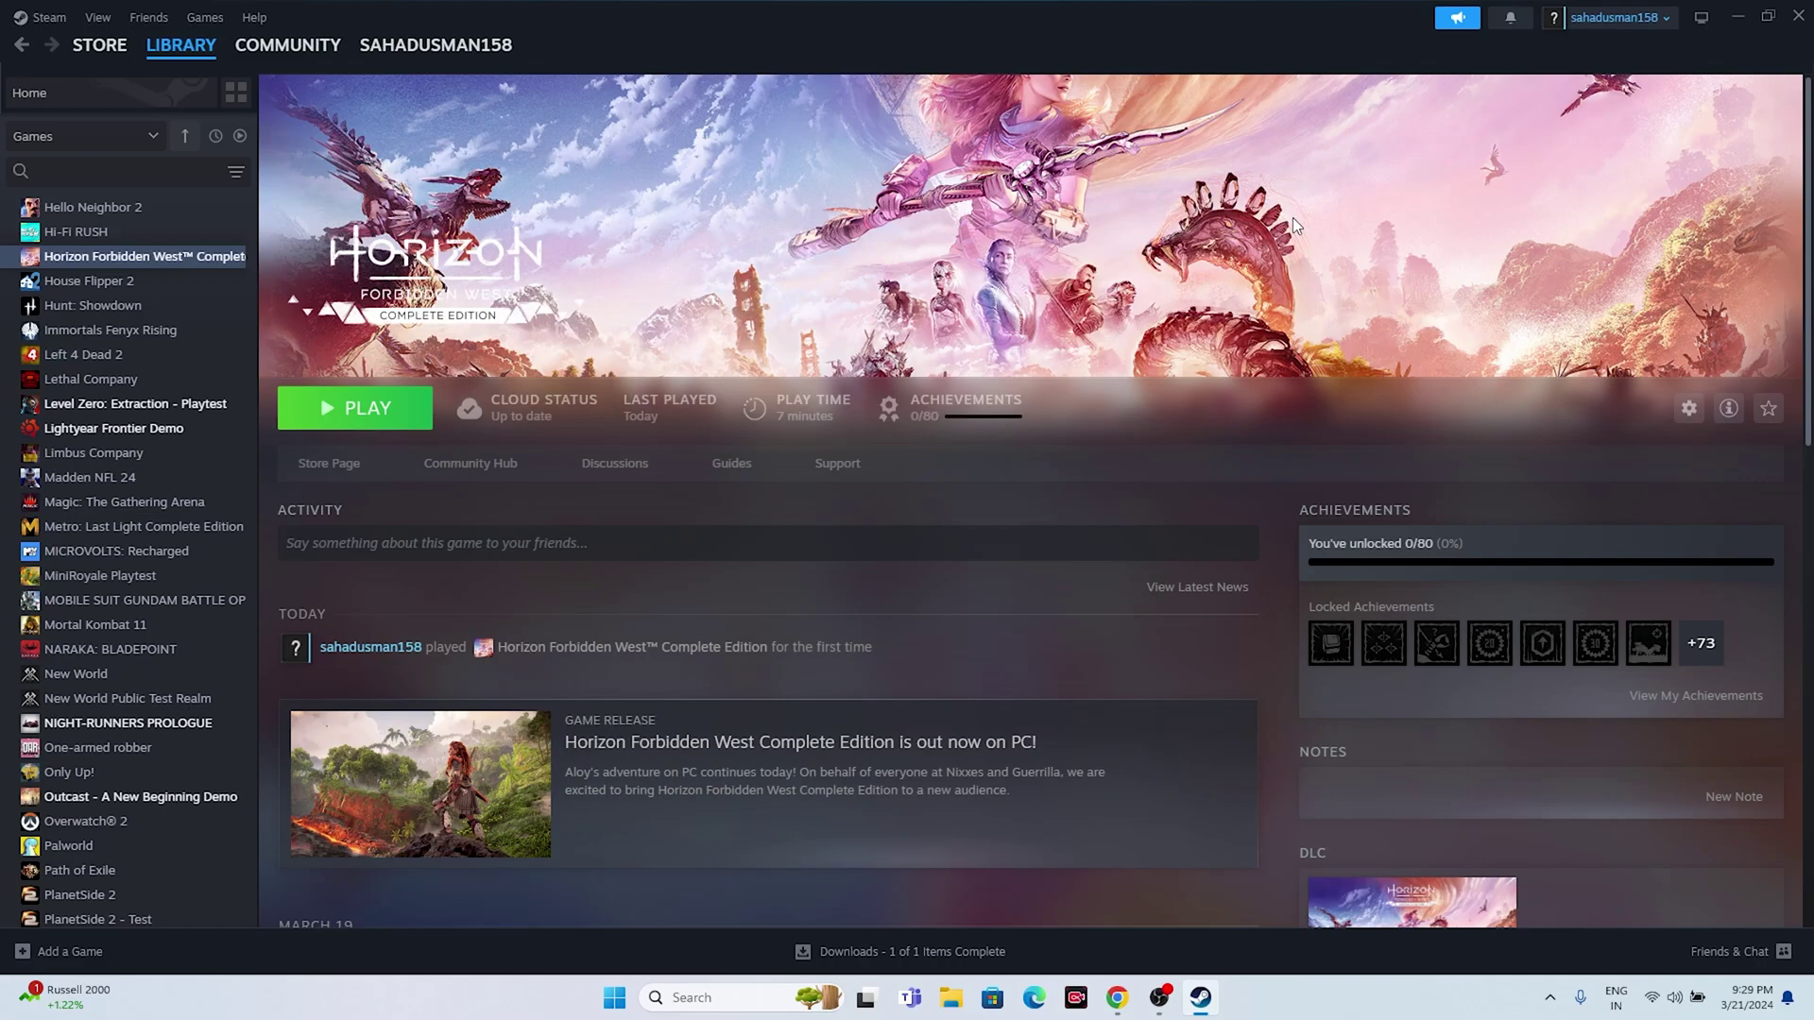
- Minimize Steam, open Windows Graphics settings through search, and look through the apps with custom graphics options
{"action": "left_click", "coordinate": [1738, 17]}
{"action": "left_click", "coordinate": [698, 1003]}
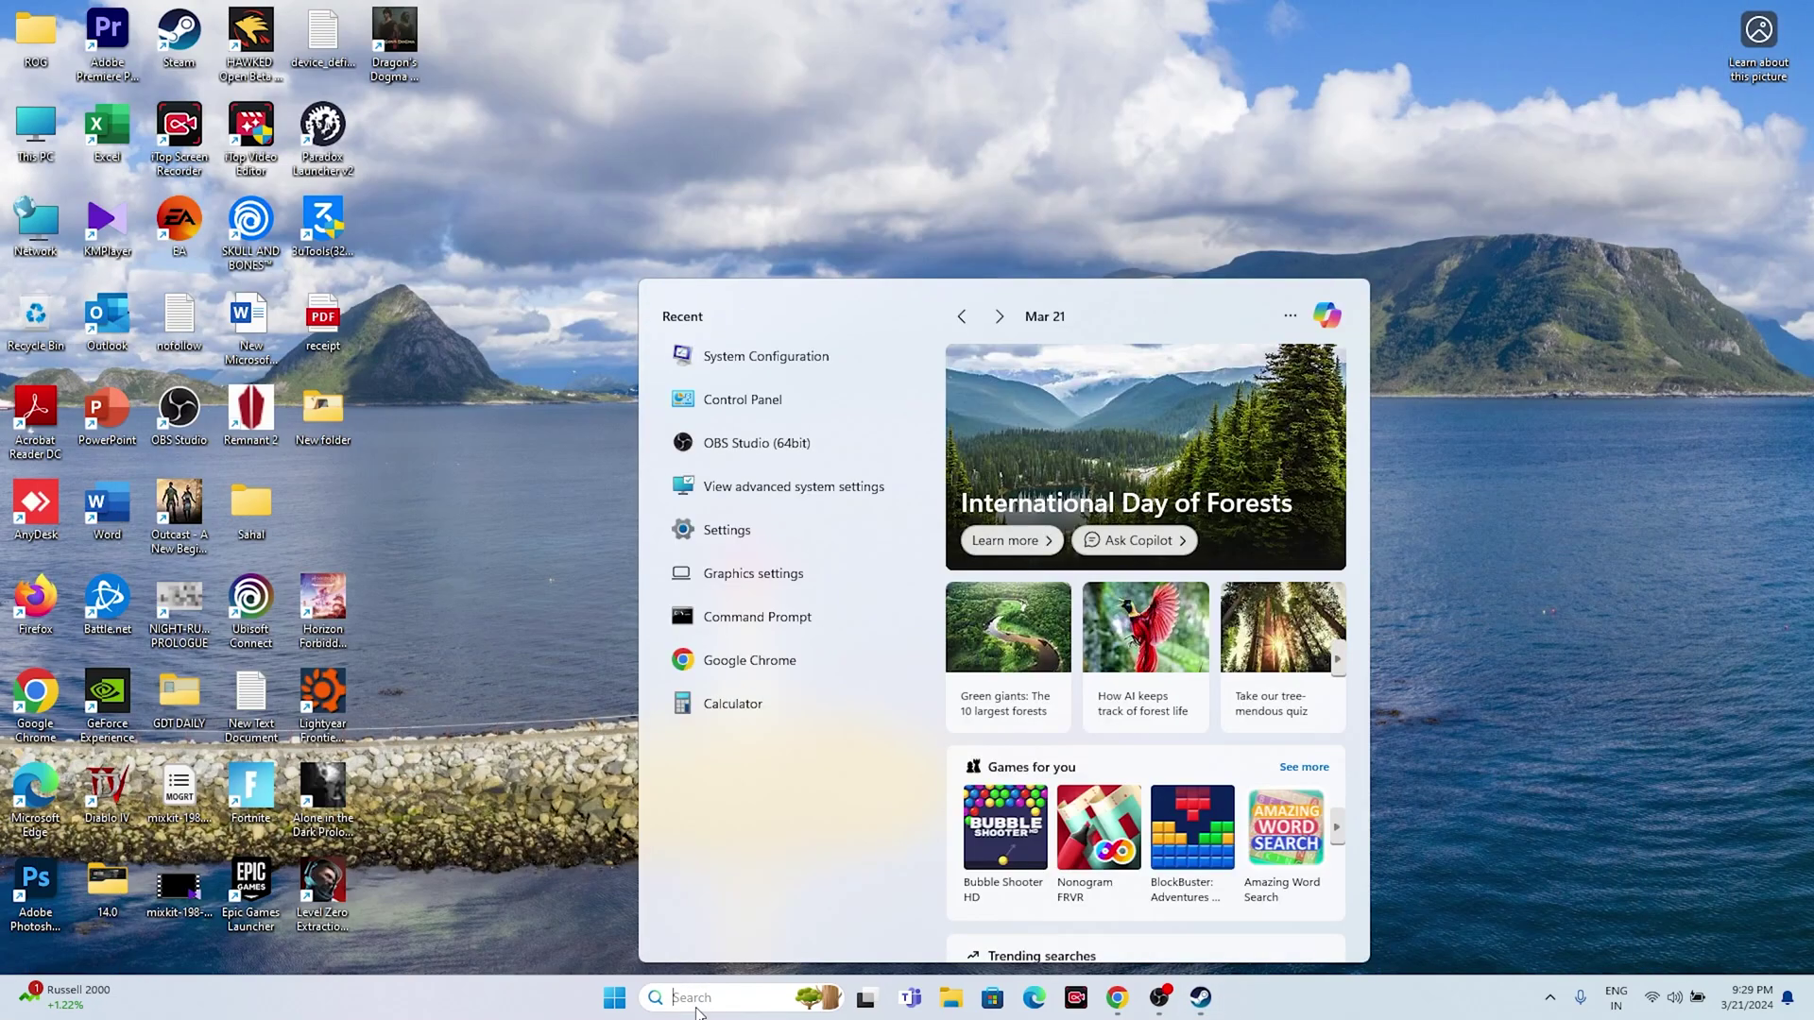
{"action": "type", "text": "graph"}
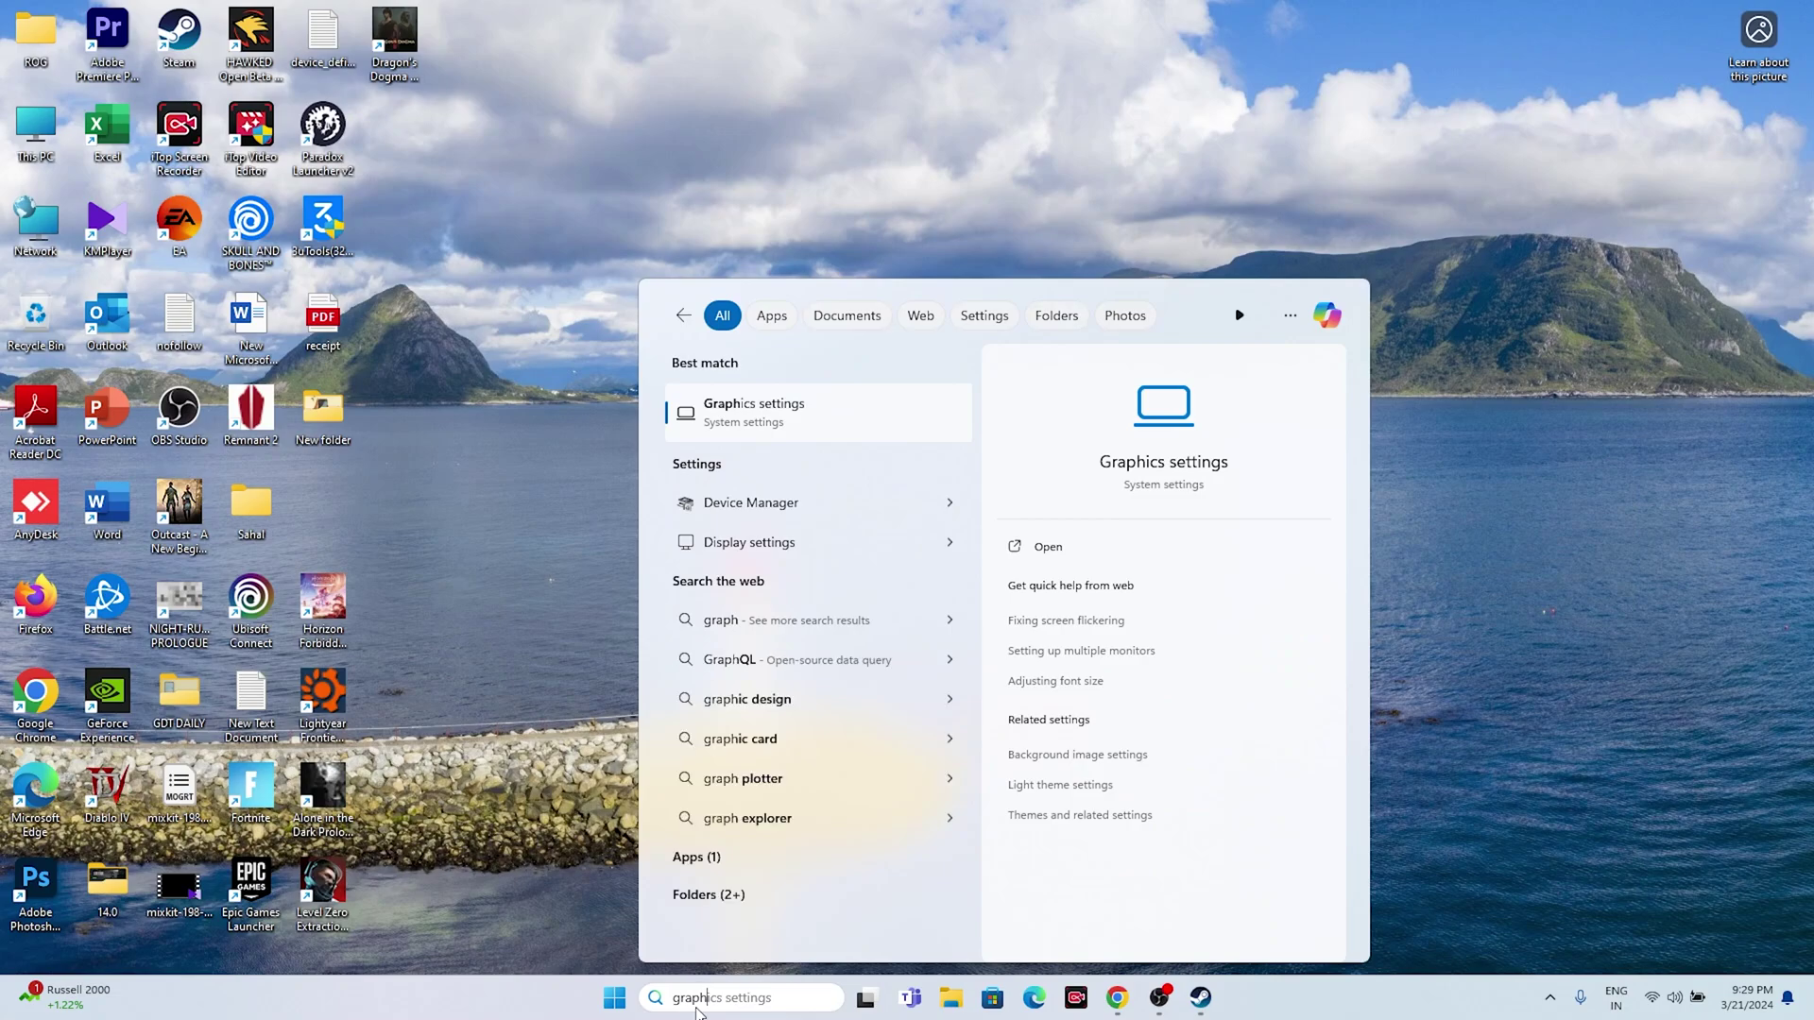
{"action": "left_click", "coordinate": [861, 423]}
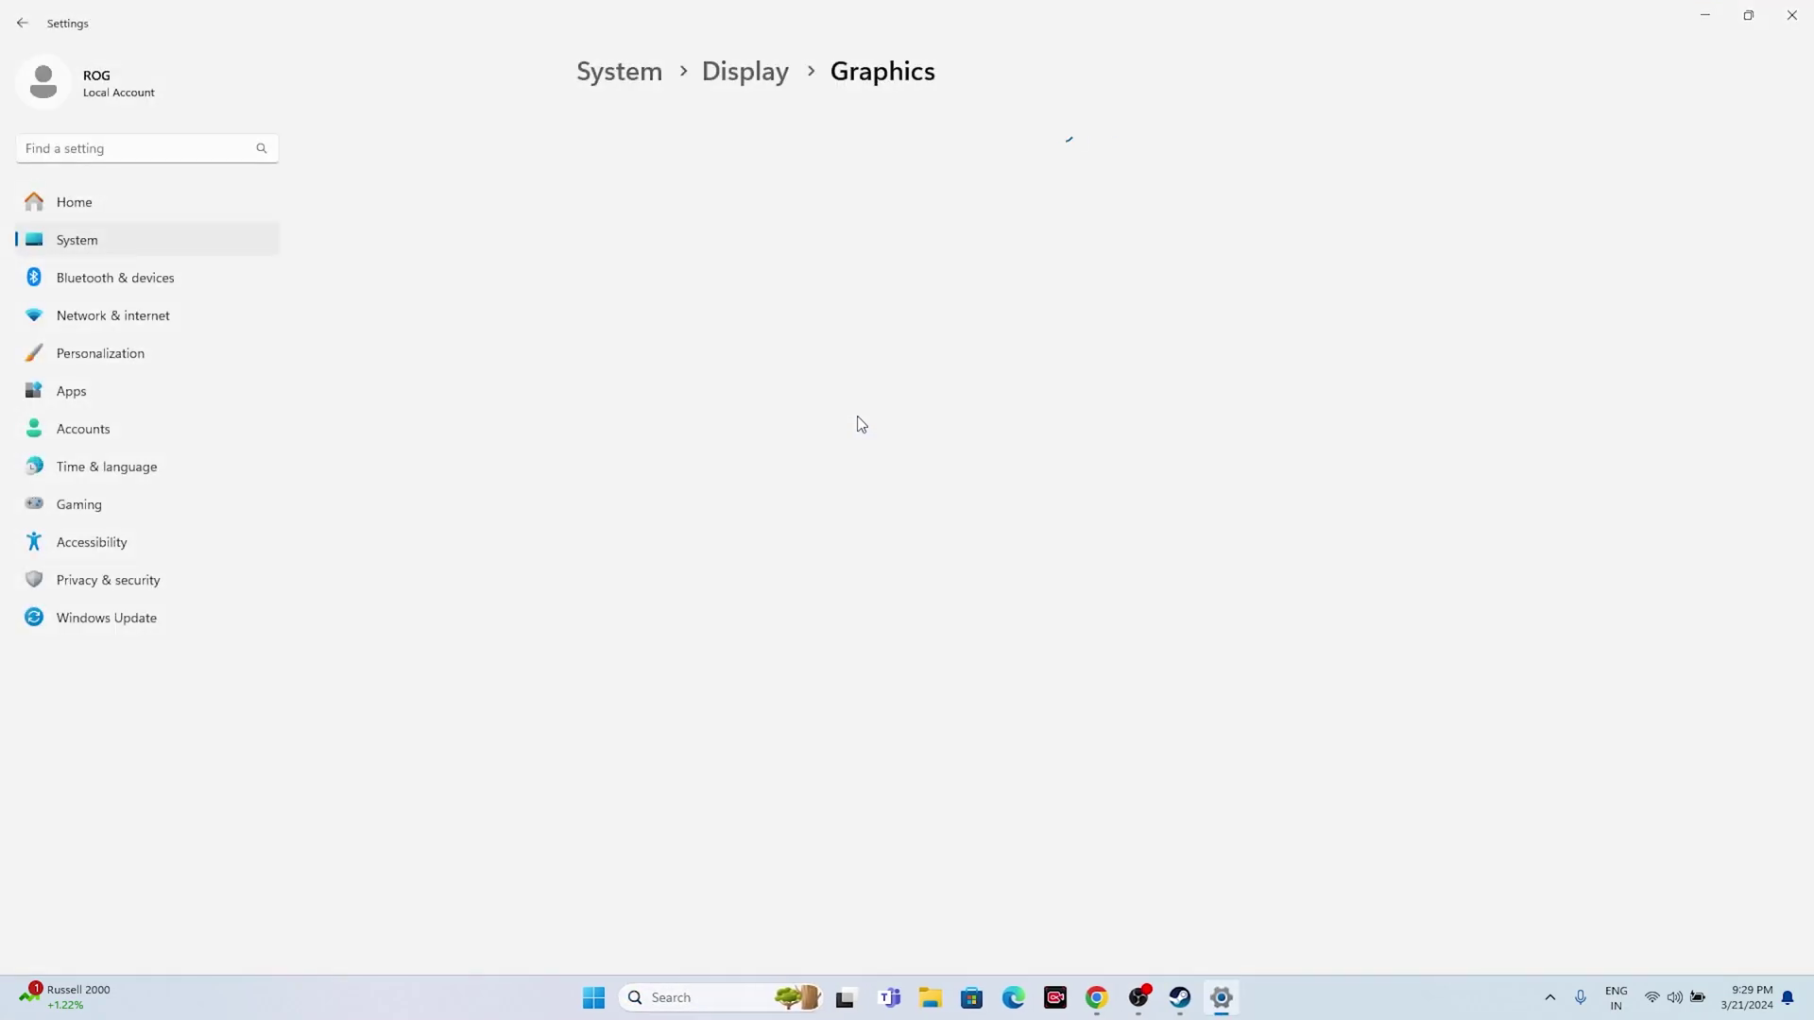
{"action": "scroll", "coordinate": [1063, 386], "scroll_direction": "down", "scroll_amount": 9}
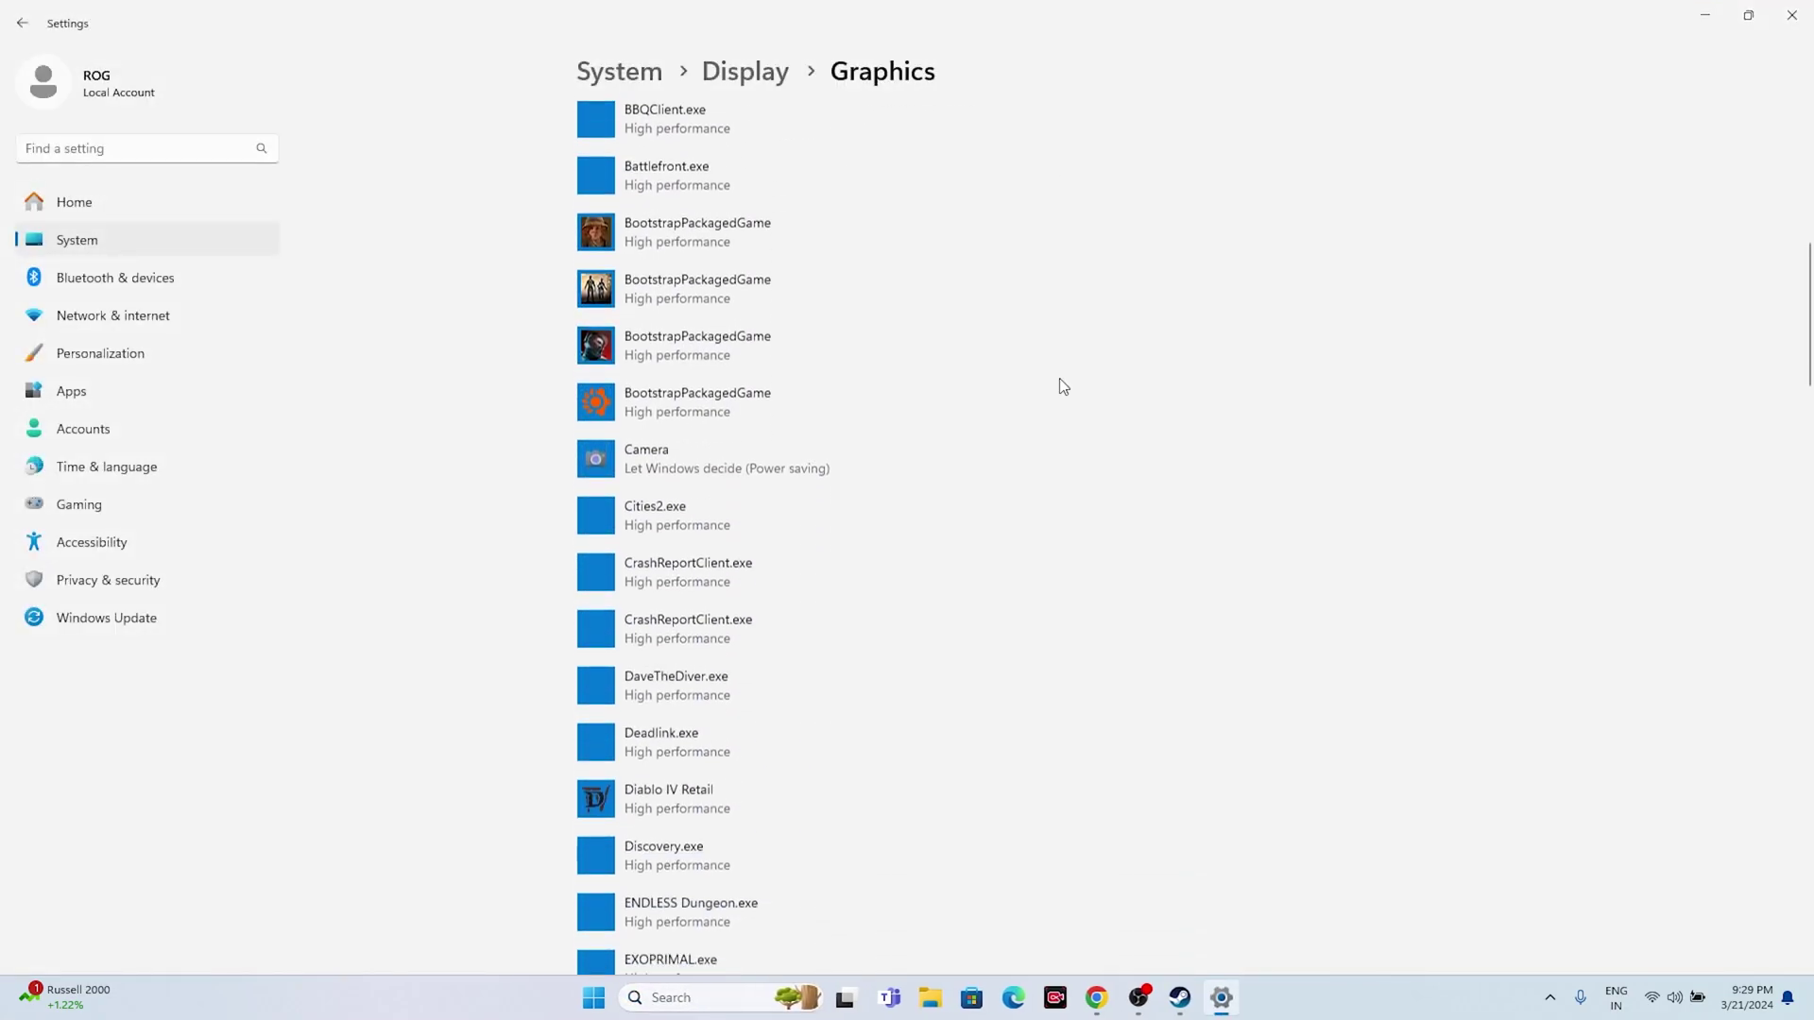
{"action": "scroll", "coordinate": [1063, 385], "scroll_direction": "up", "scroll_amount": 7}
{"action": "scroll", "coordinate": [1063, 386], "scroll_direction": "up", "scroll_amount": 2}
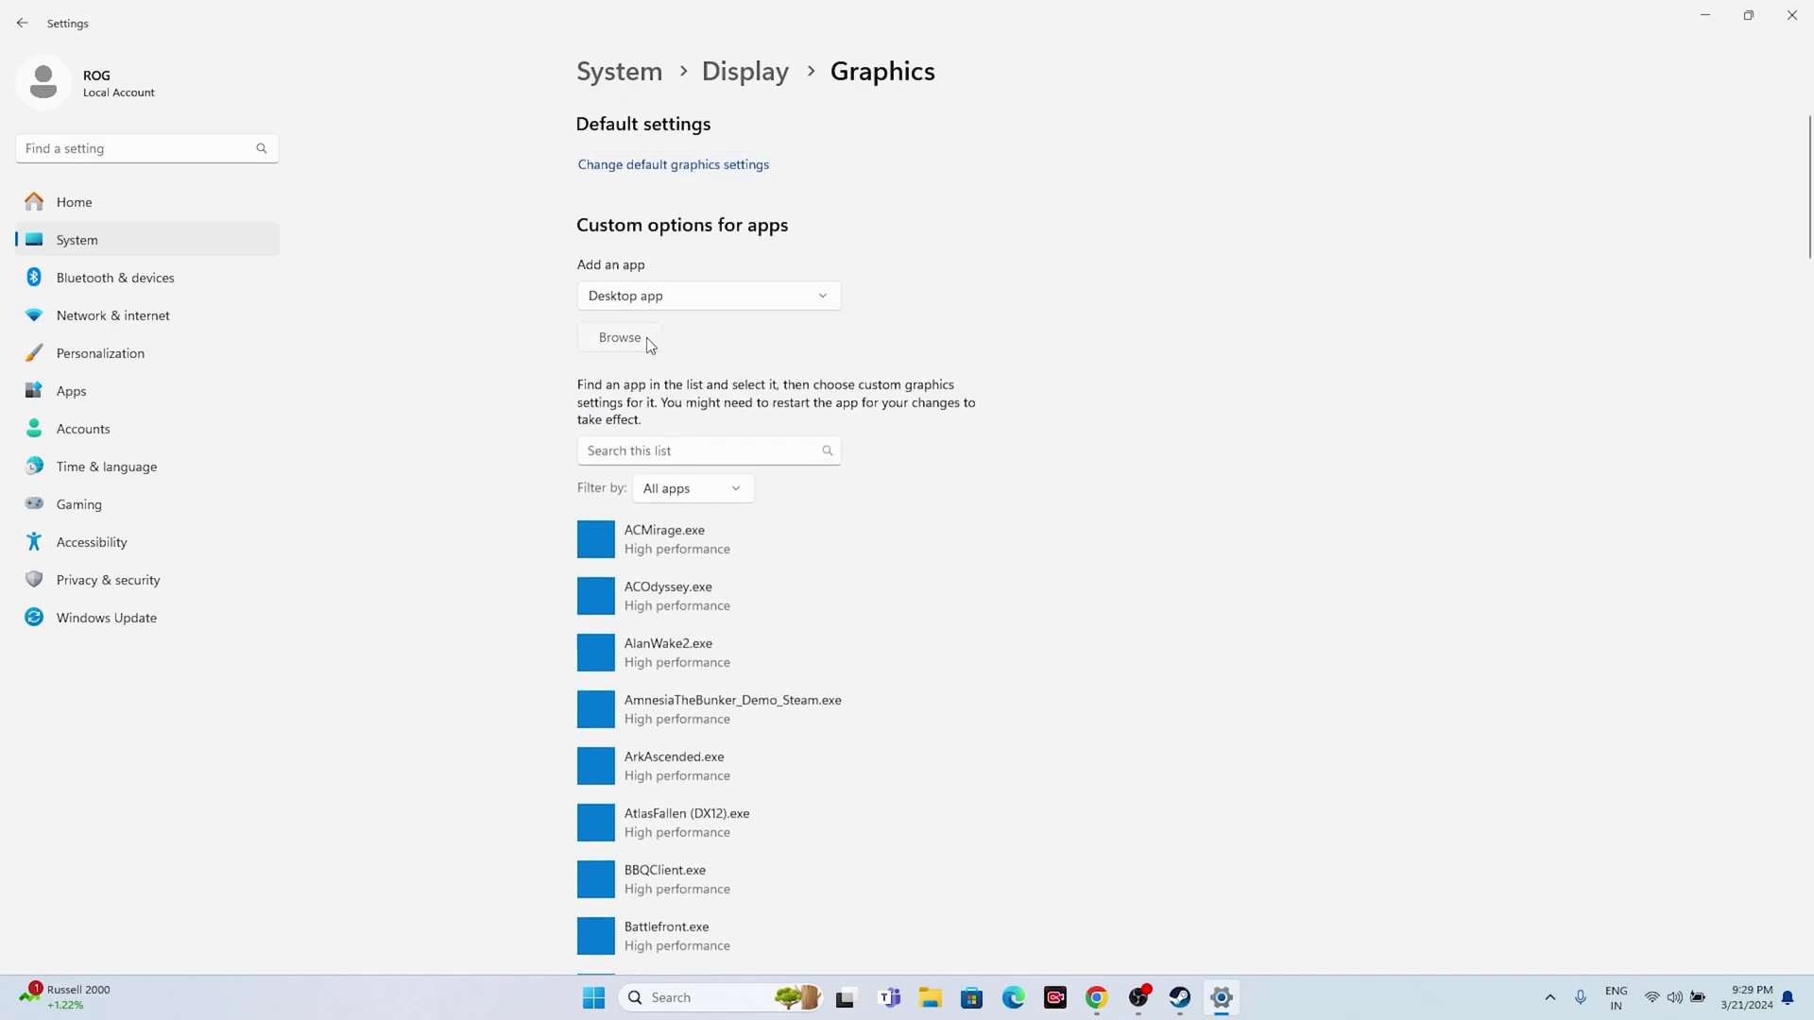
- Browse for a desktop app to add to the custom graphics options and go to Program Files (x86) on Local Disk (C:)
{"action": "left_click", "coordinate": [620, 340]}
{"action": "scroll", "coordinate": [113, 311], "scroll_direction": "down", "scroll_amount": 3}
{"action": "left_click", "coordinate": [77, 336]}
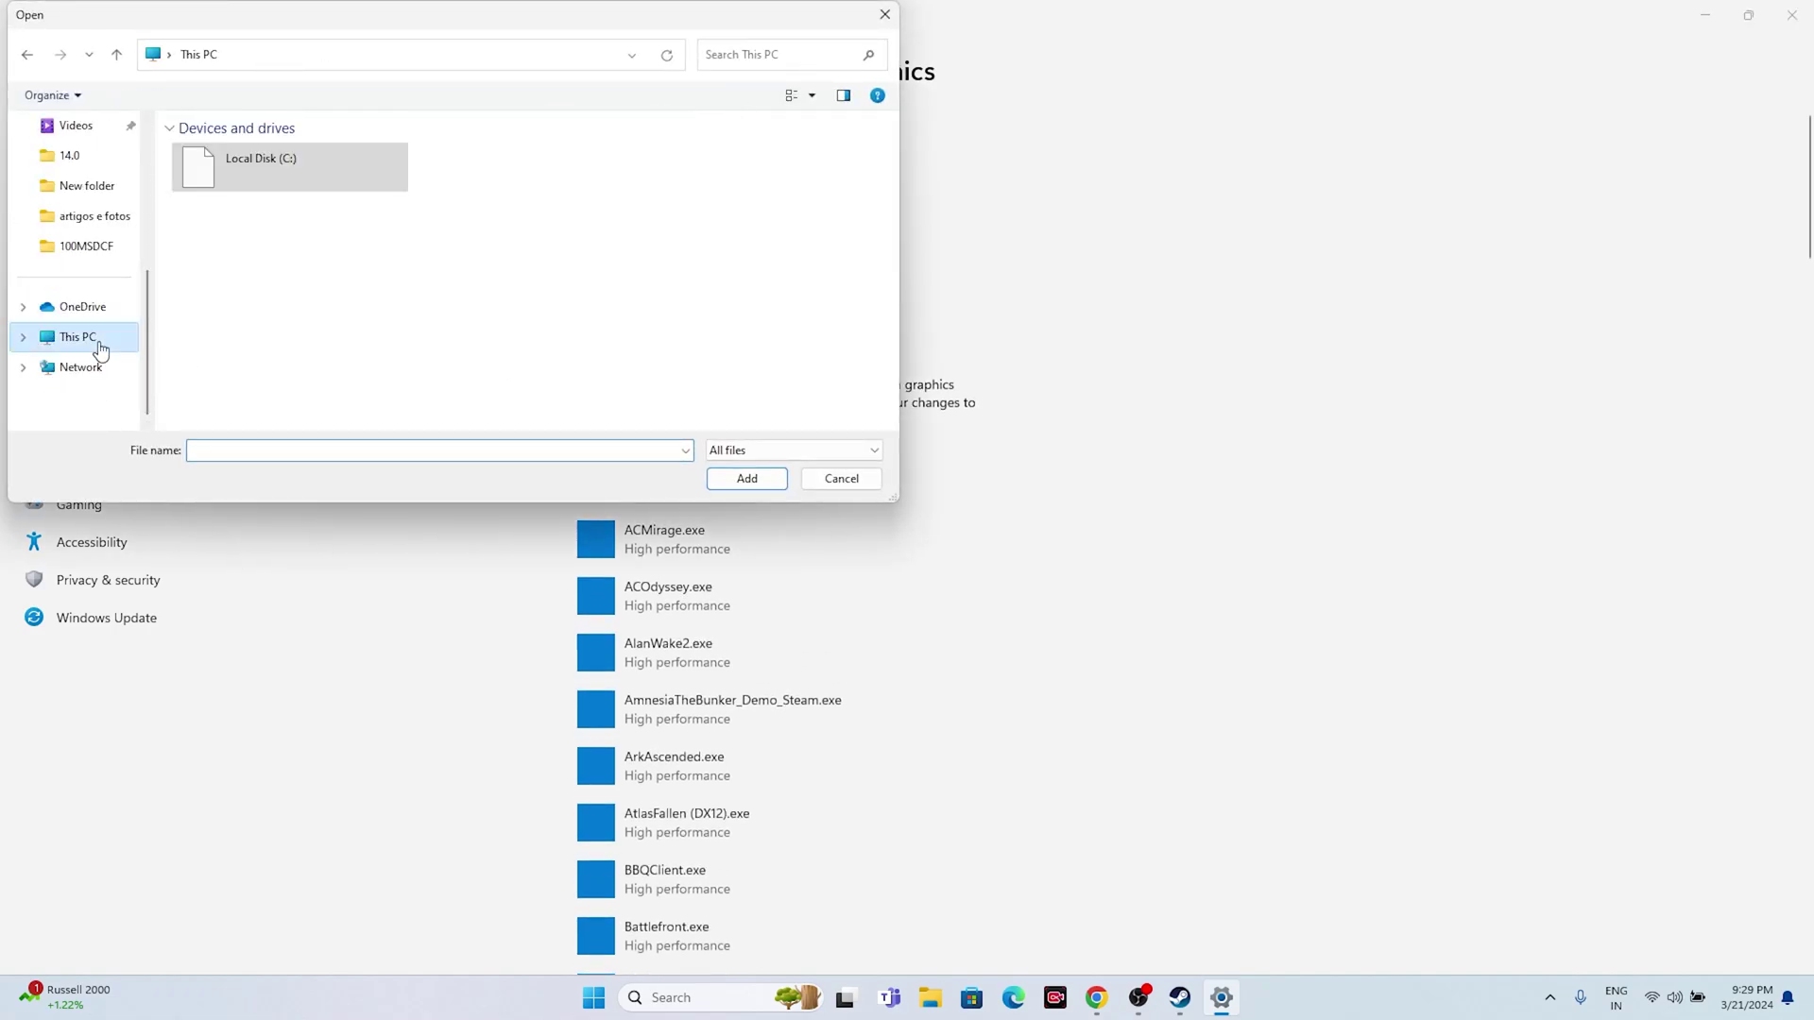
{"action": "left_click", "coordinate": [305, 182]}
{"action": "double_click", "coordinate": [305, 182]}
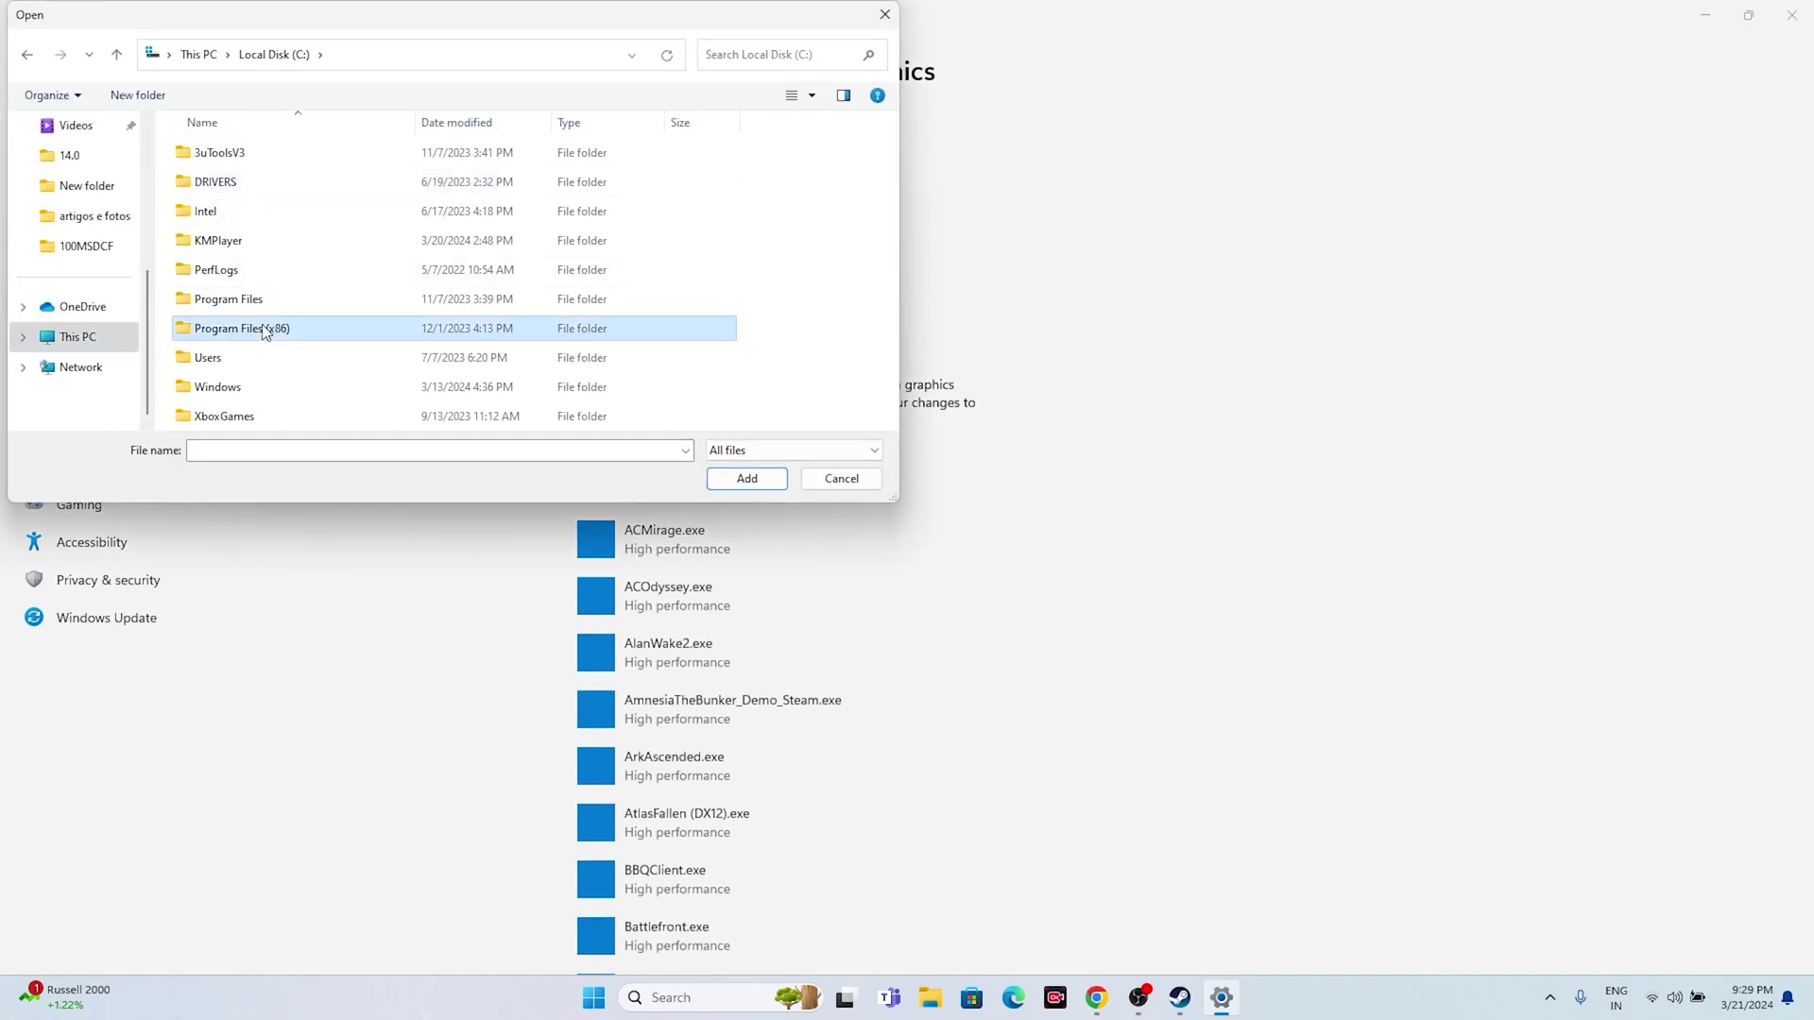
{"action": "double_click", "coordinate": [275, 325]}
{"action": "scroll", "coordinate": [277, 283], "scroll_direction": "down", "scroll_amount": 3}
{"action": "scroll", "coordinate": [279, 283], "scroll_direction": "down", "scroll_amount": 1}
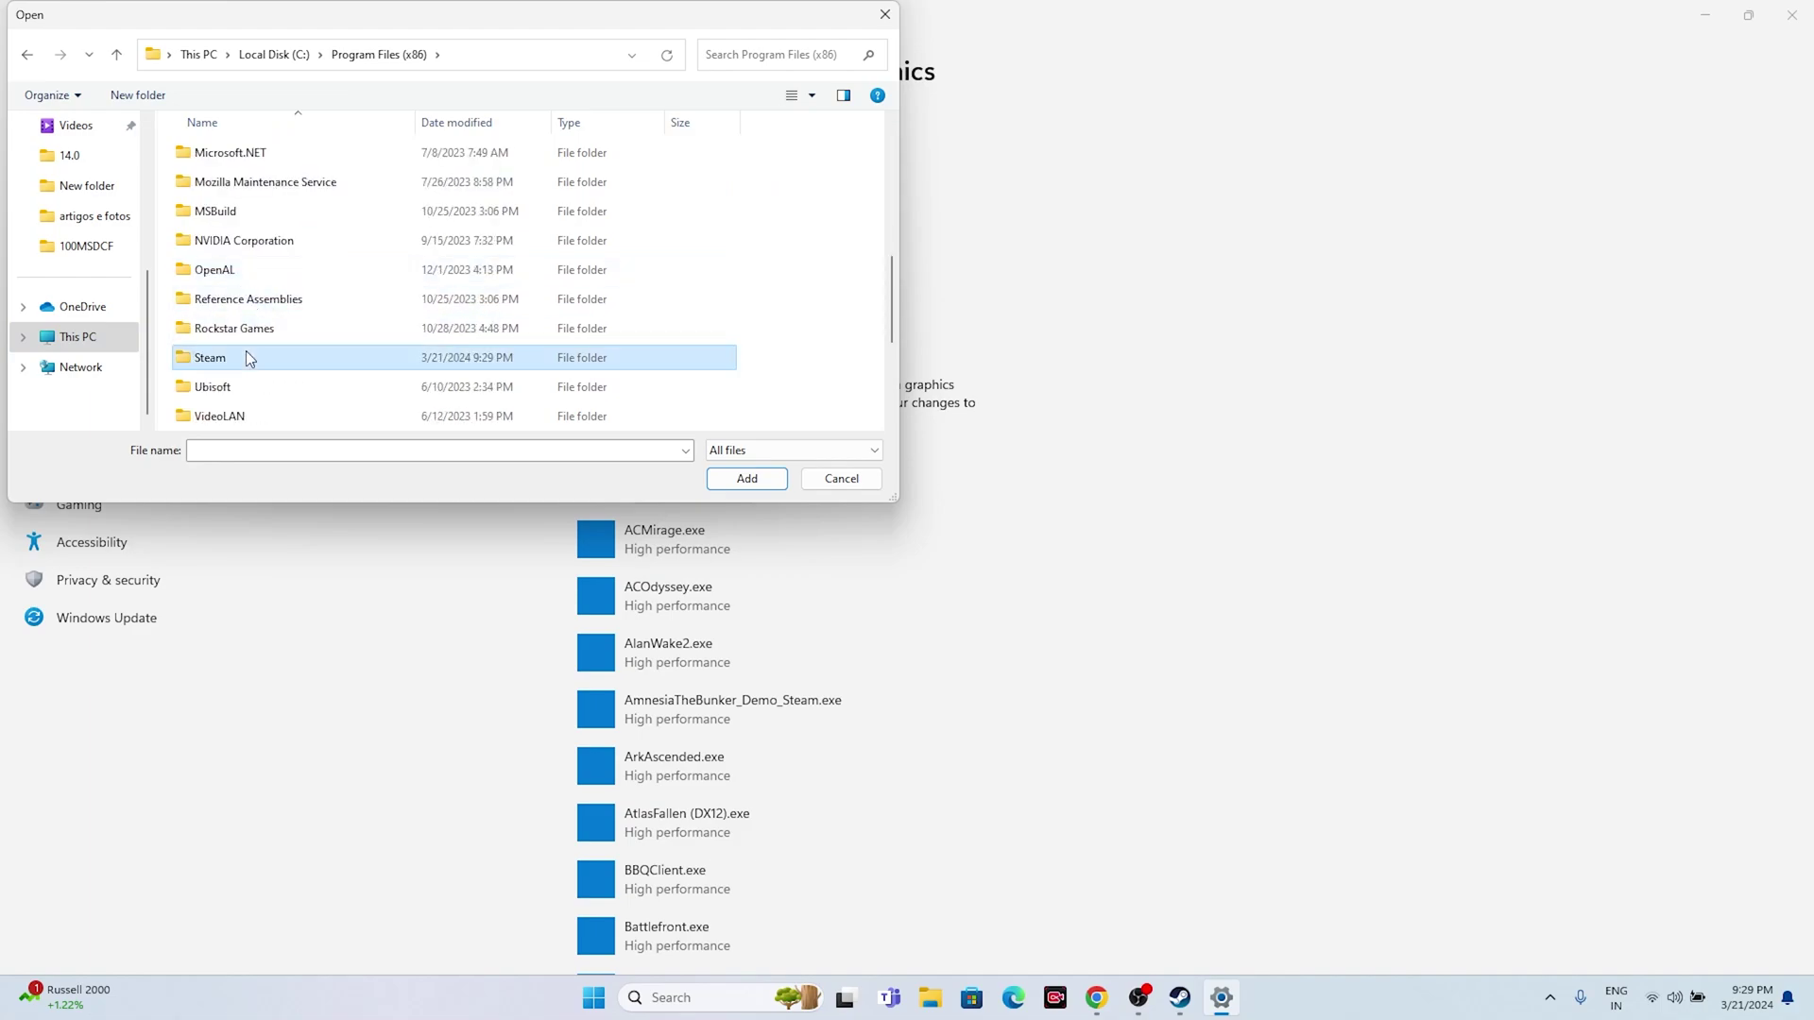
- Add the HorizonForbiddenWest application from Steam\steamapps\common\Horizon Forbidden West Complete Edition
{"action": "double_click", "coordinate": [245, 350]}
{"action": "scroll", "coordinate": [265, 283], "scroll_direction": "down", "scroll_amount": 3}
{"action": "scroll", "coordinate": [271, 264], "scroll_direction": "down", "scroll_amount": 2}
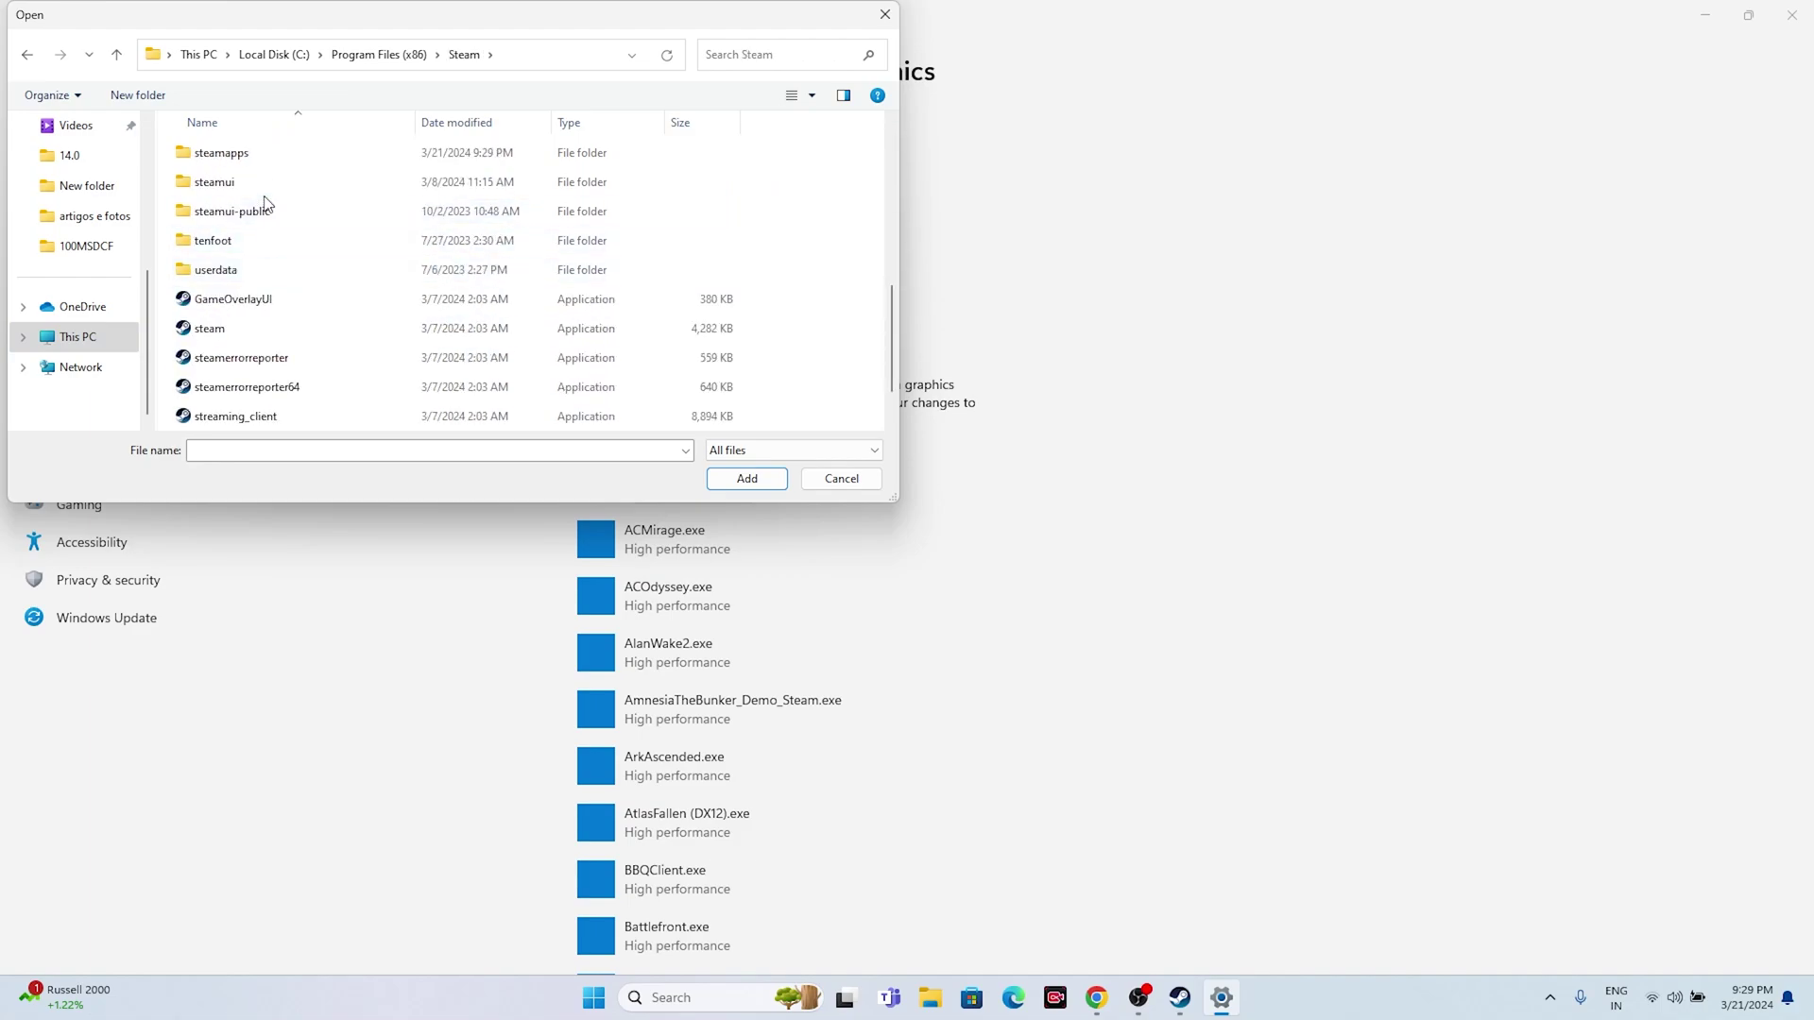
{"action": "scroll", "coordinate": [278, 274], "scroll_direction": "up", "scroll_amount": 1}
{"action": "double_click", "coordinate": [266, 237]}
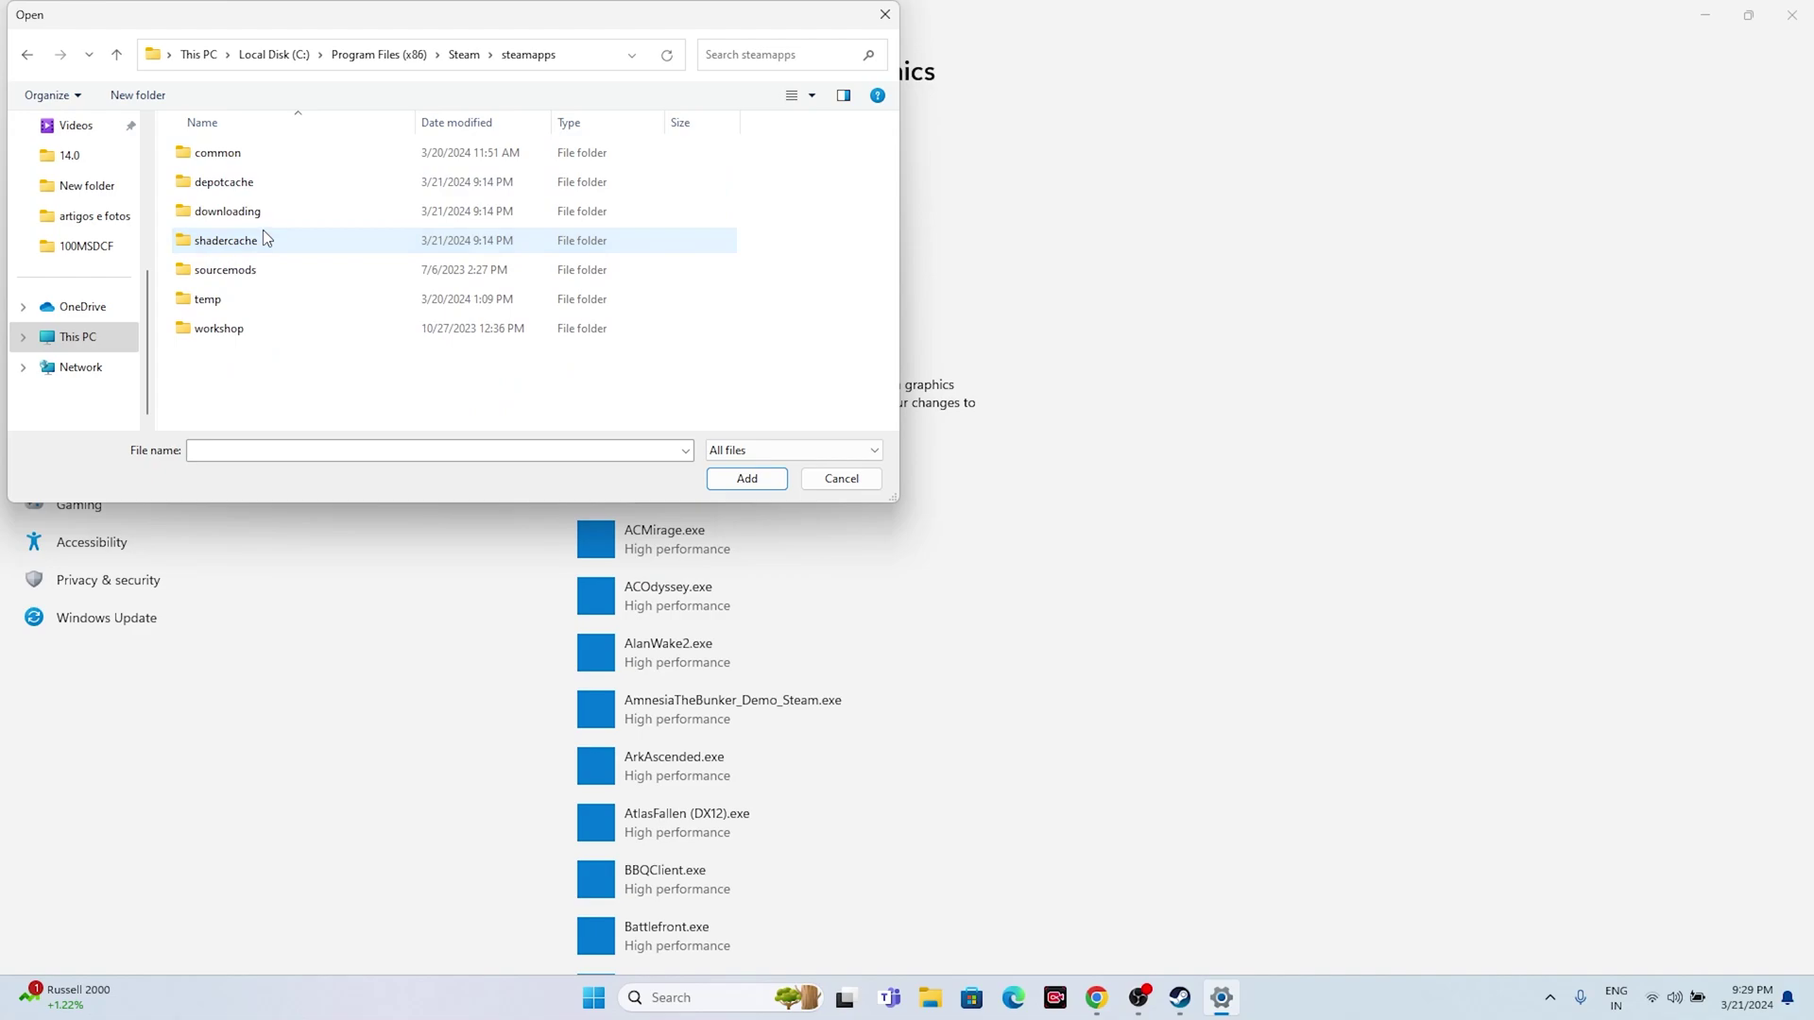
{"action": "double_click", "coordinate": [251, 154]}
{"action": "scroll", "coordinate": [283, 255], "scroll_direction": "down", "scroll_amount": 6}
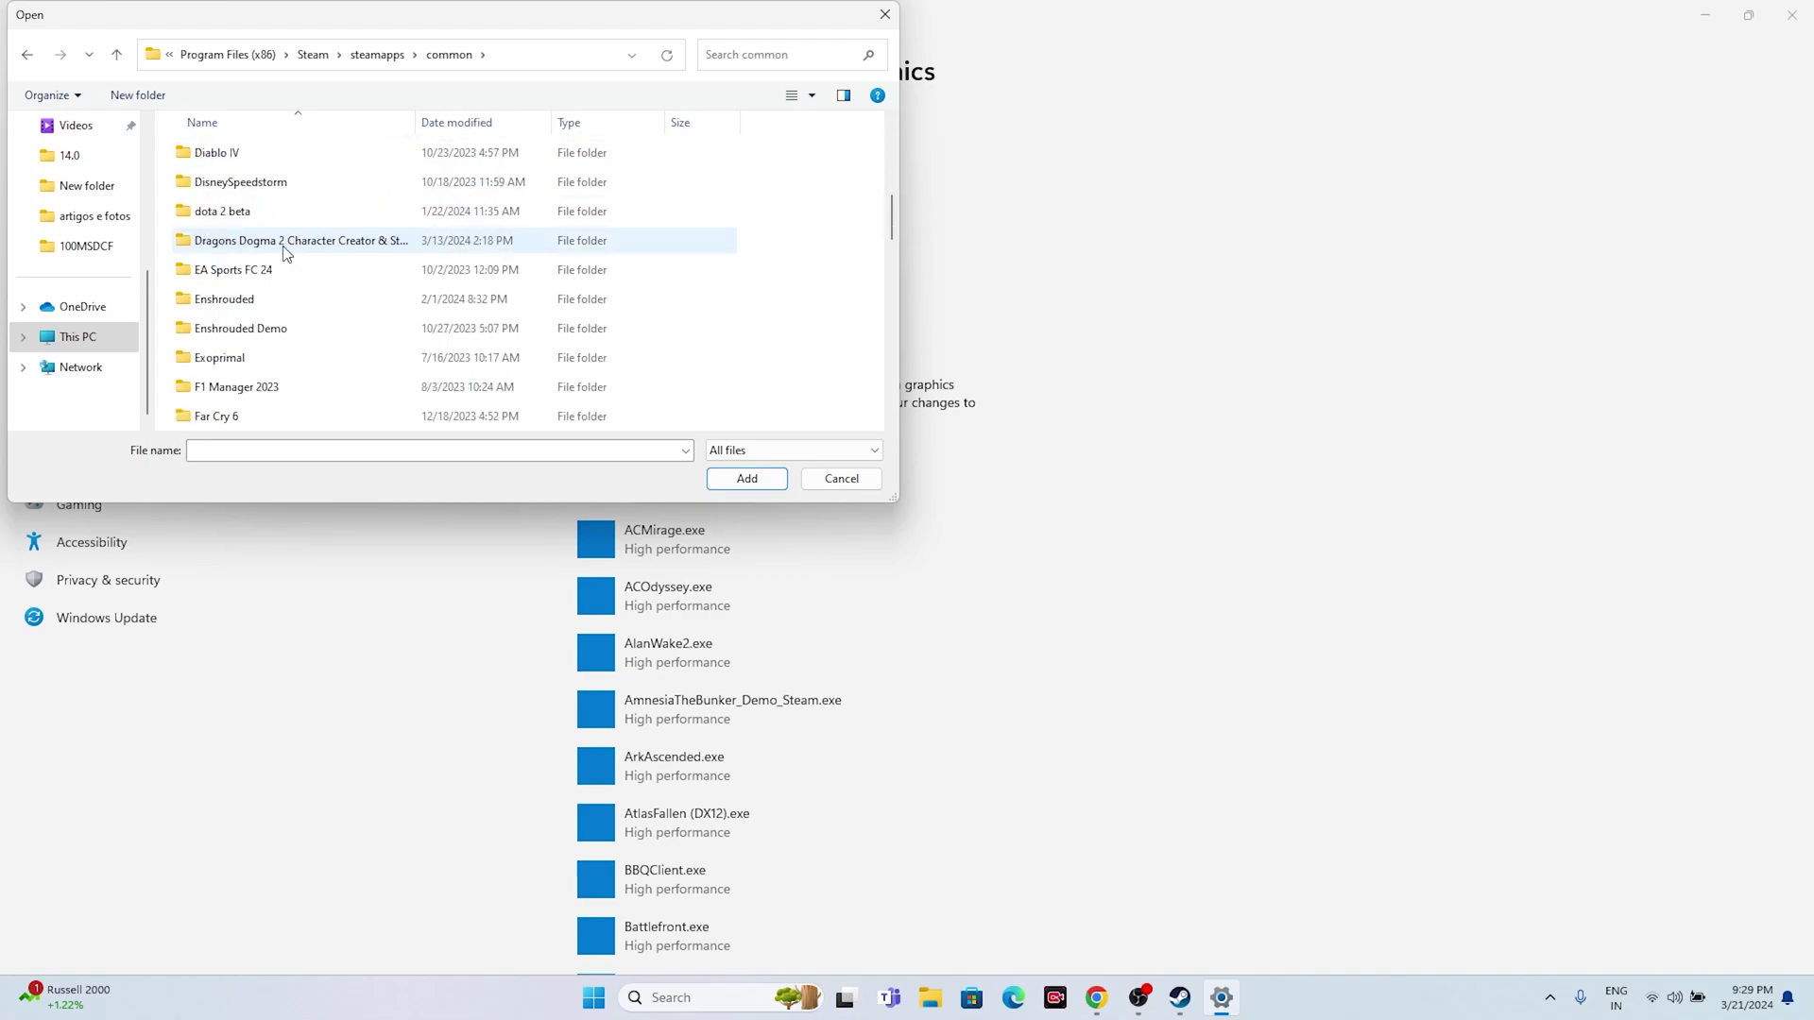
{"action": "left_click", "coordinate": [280, 271]}
{"action": "double_click", "coordinate": [280, 271]}
{"action": "left_click", "coordinate": [268, 298]}
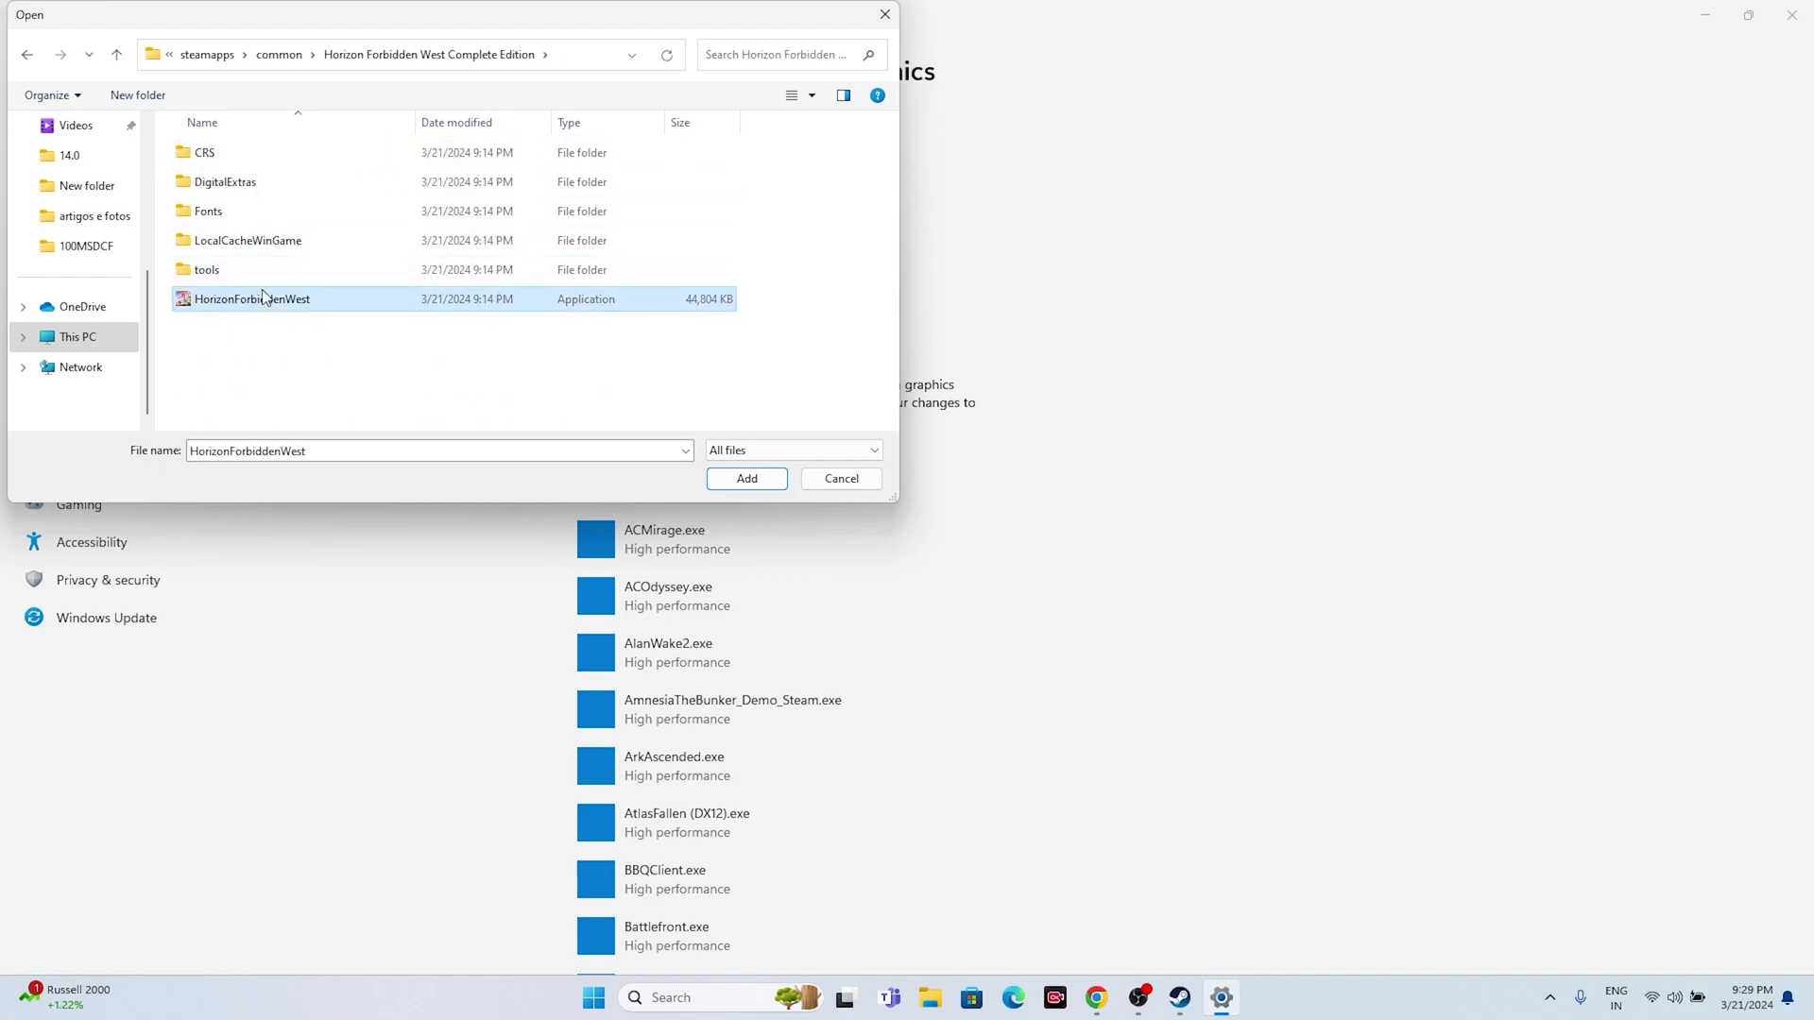
{"action": "left_click", "coordinate": [744, 479]}
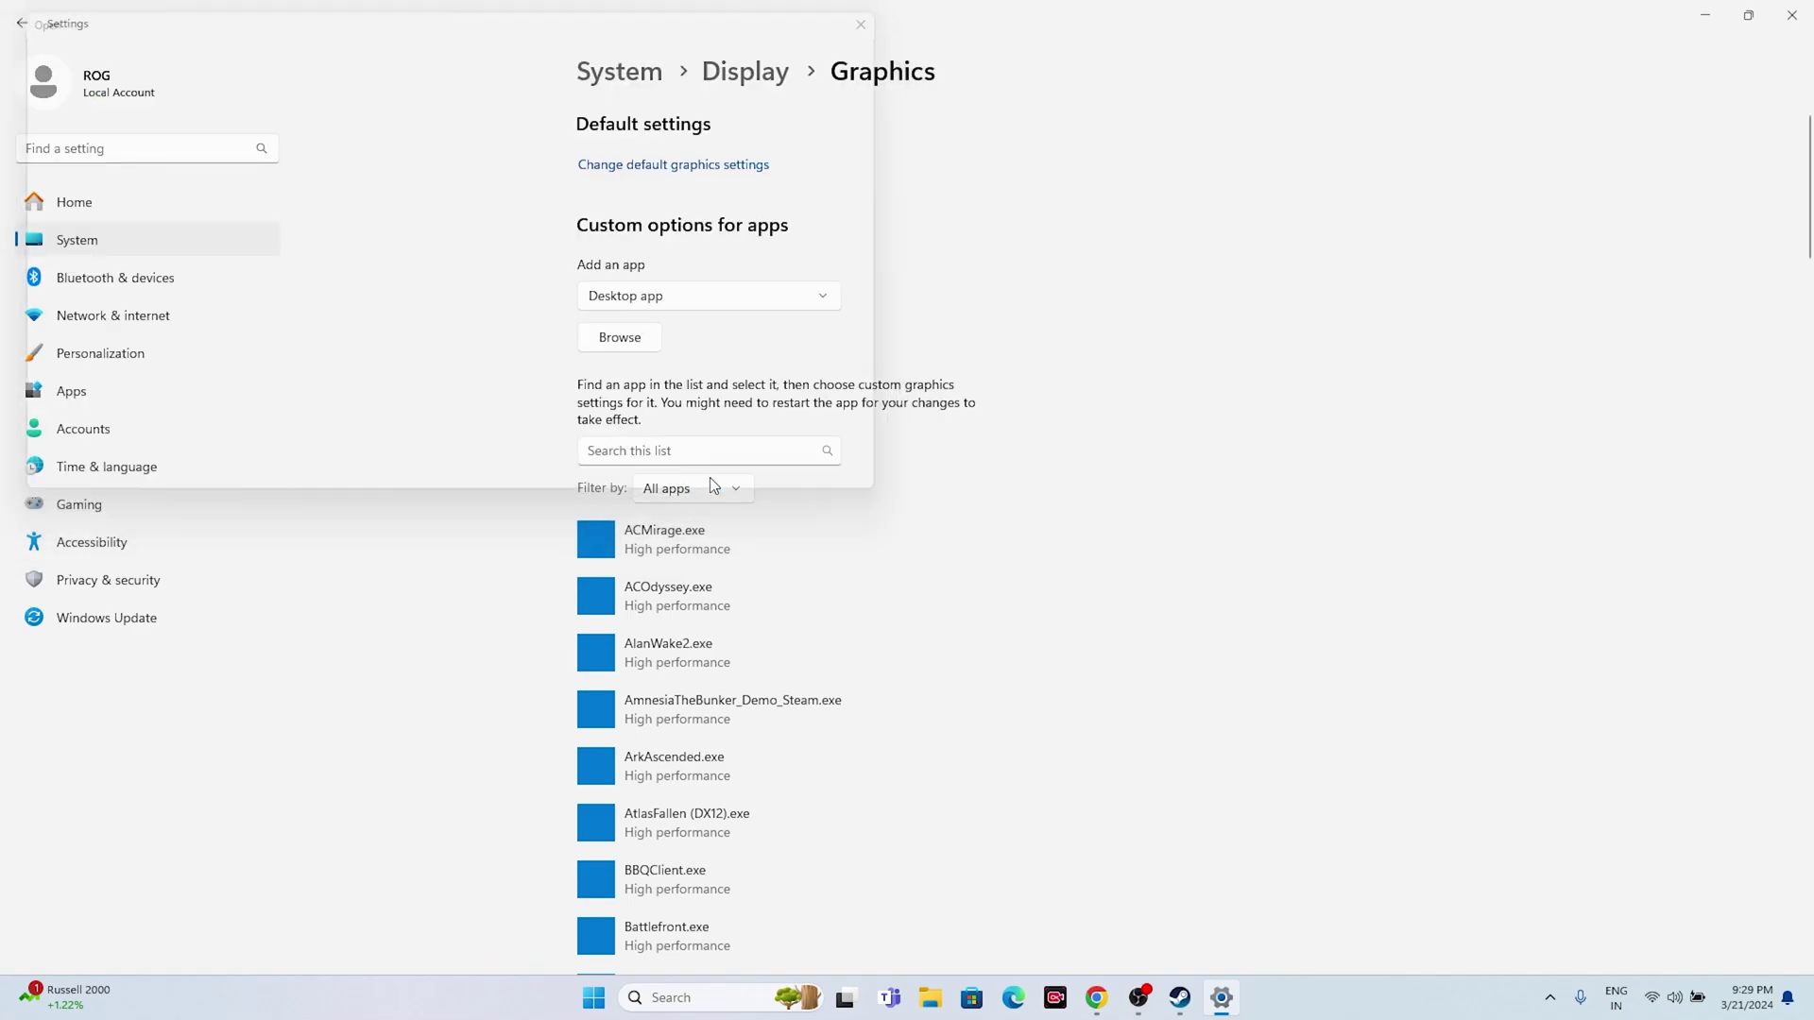
- Set the graphics preference of Horizon Forbidden West Complete Edition to High performance, save it, and close Settings
{"action": "left_click", "coordinate": [838, 520]}
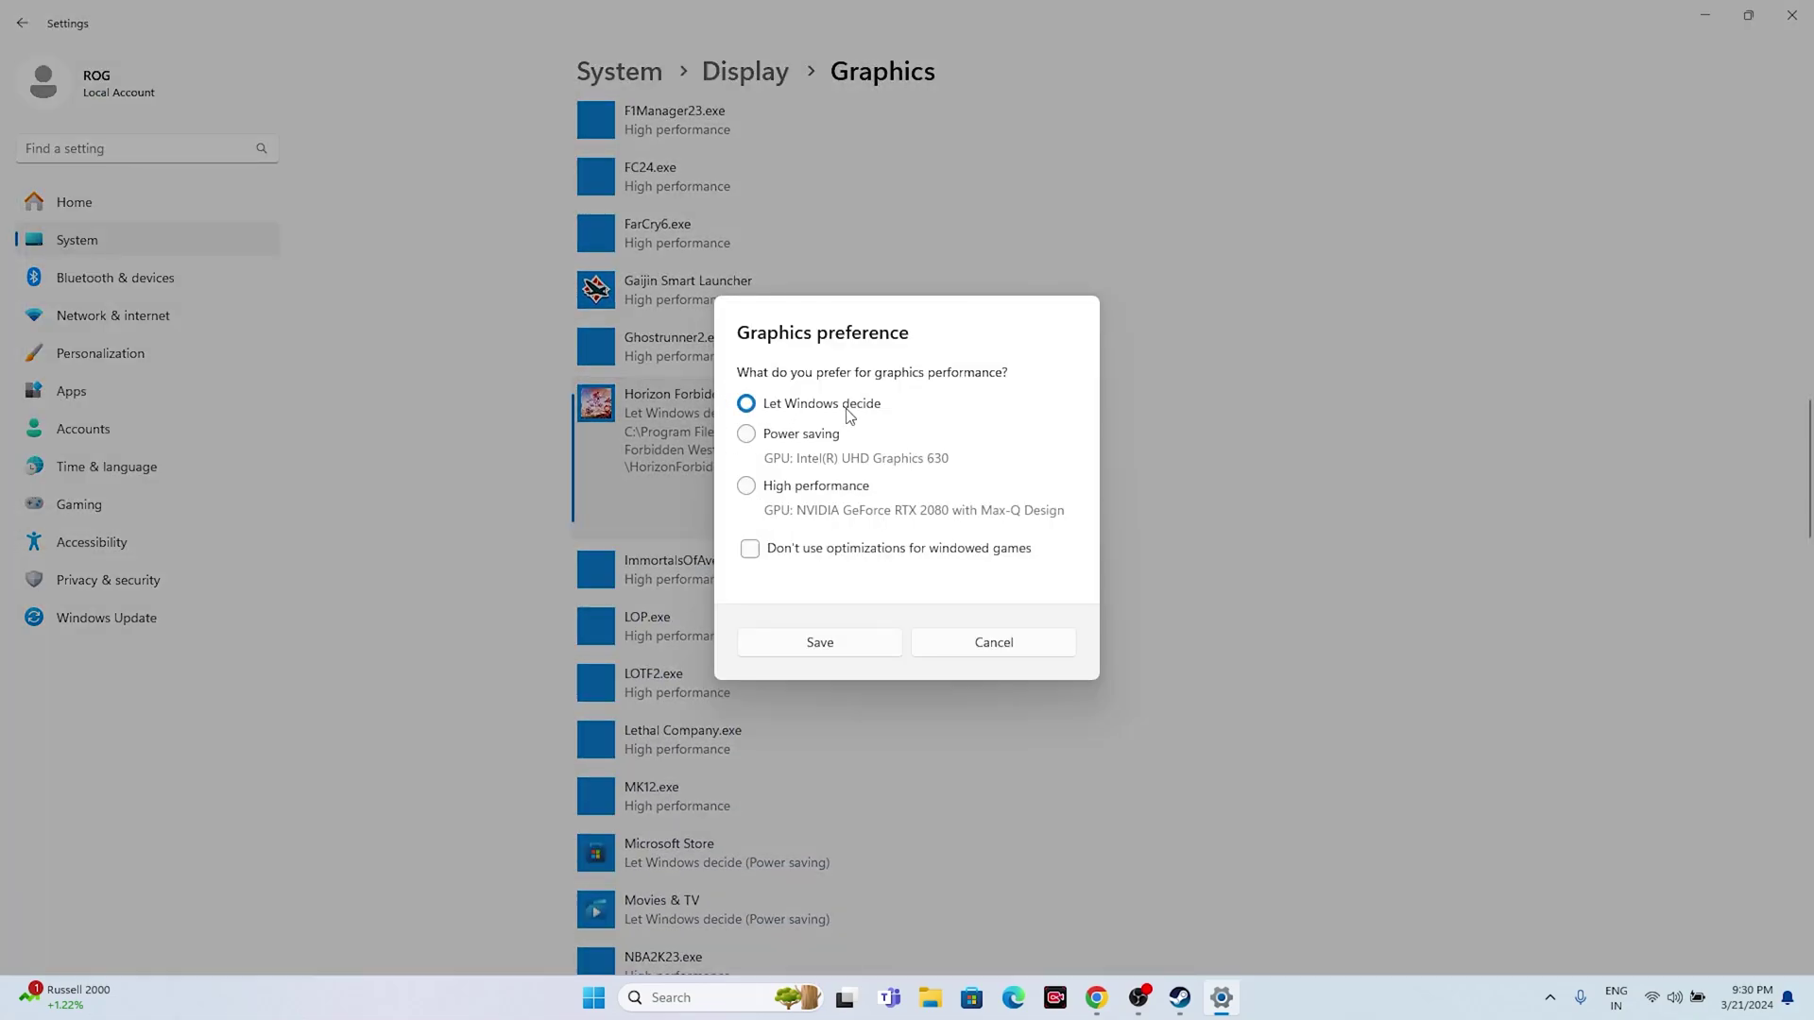
{"action": "left_click", "coordinate": [746, 485]}
{"action": "left_click", "coordinate": [857, 642]}
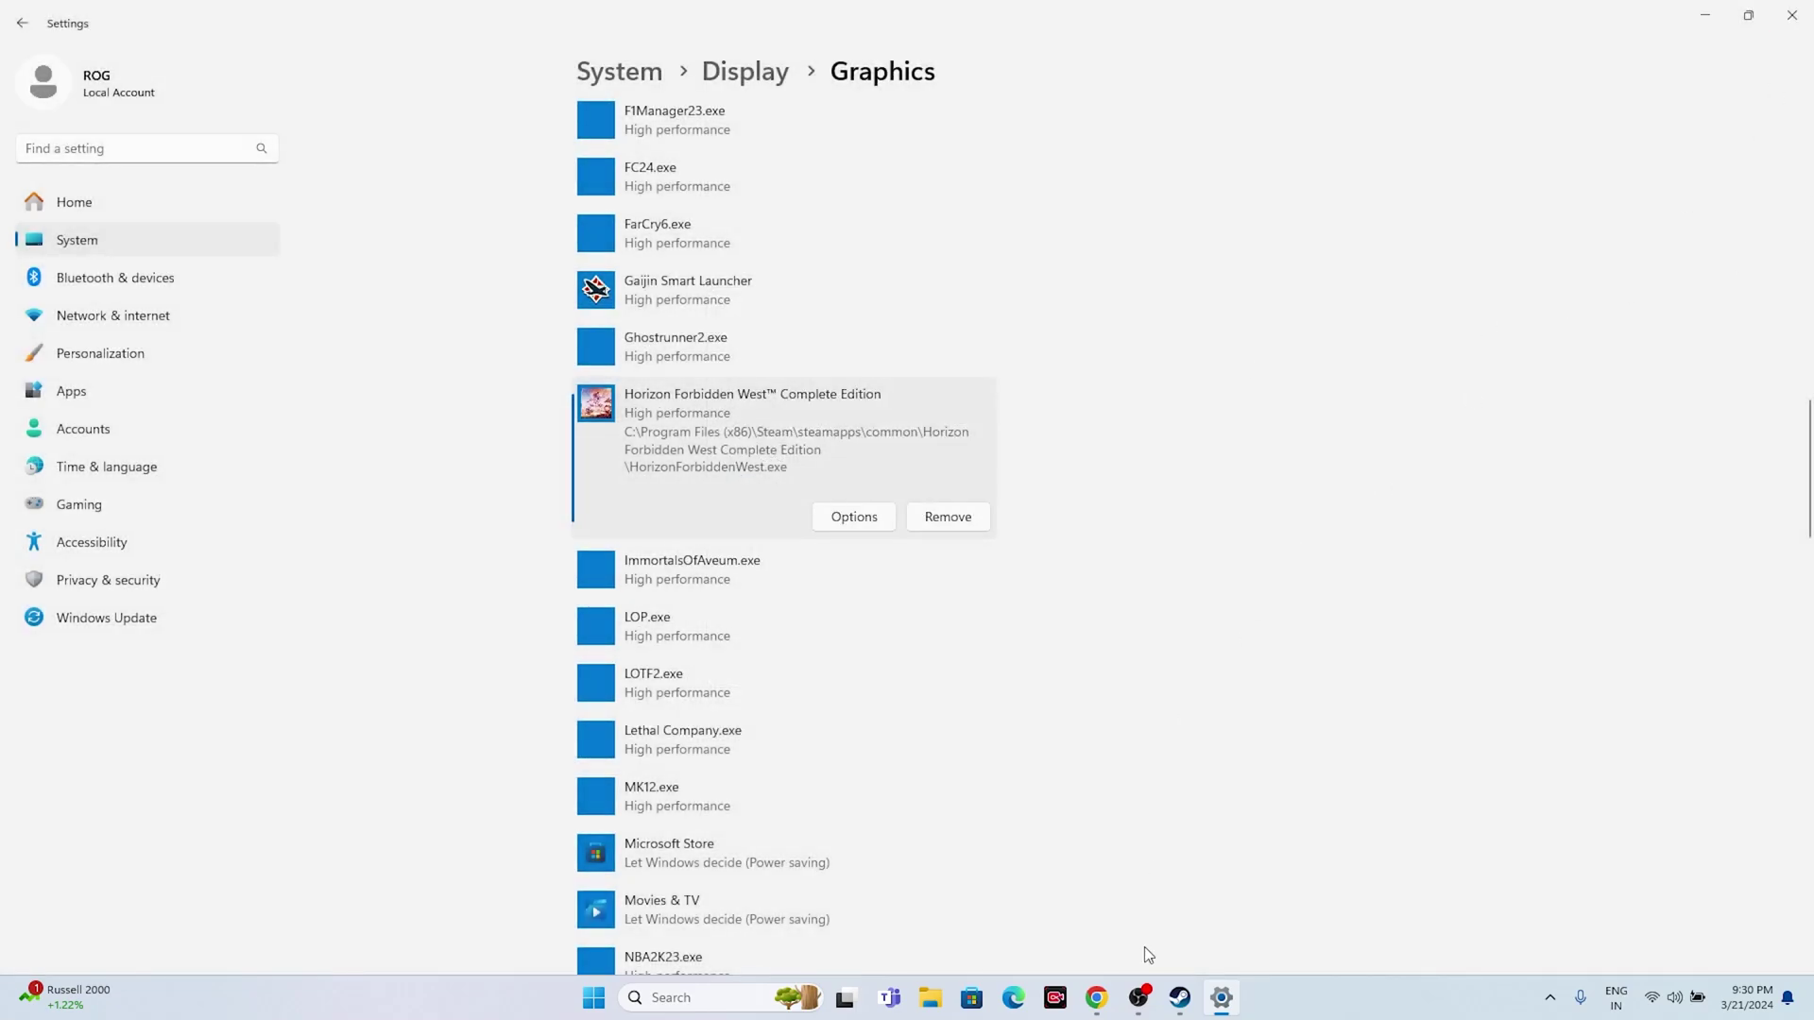
{"action": "left_click", "coordinate": [1792, 15]}
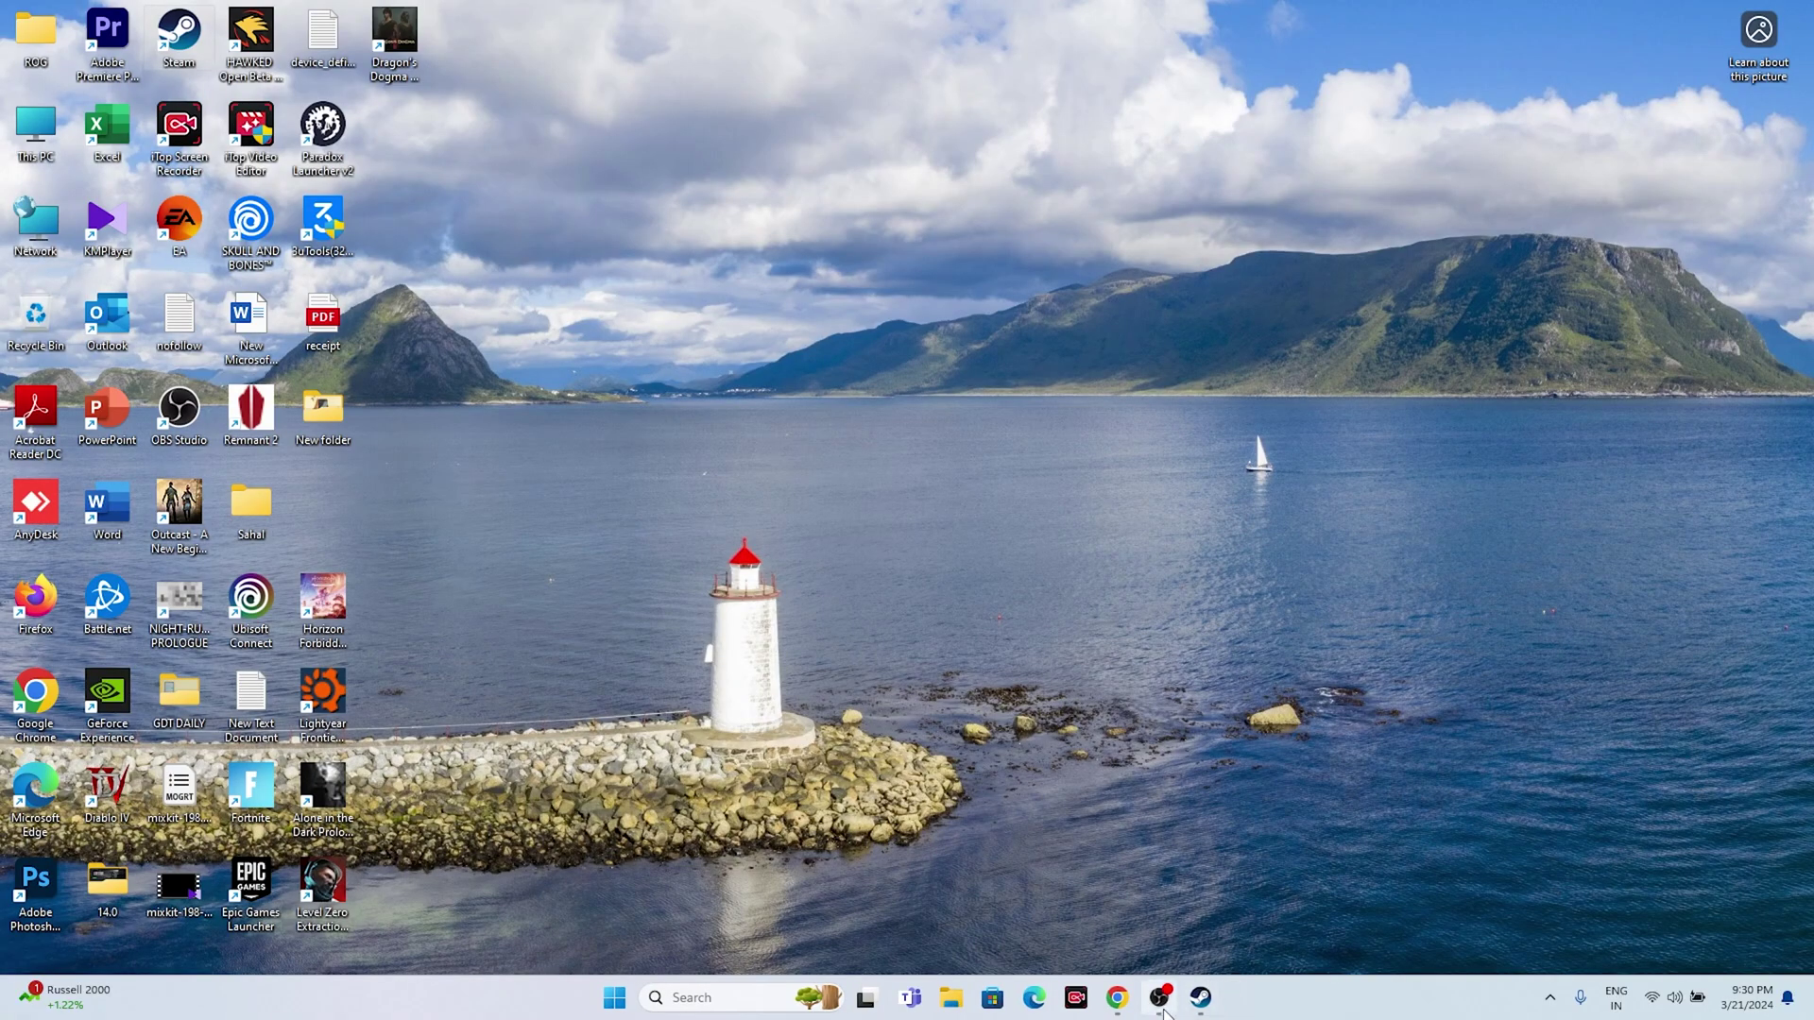
- Bring up the game's page in Steam, minimize it, and open View advanced system settings through Windows search
{"action": "left_click", "coordinate": [1200, 998]}
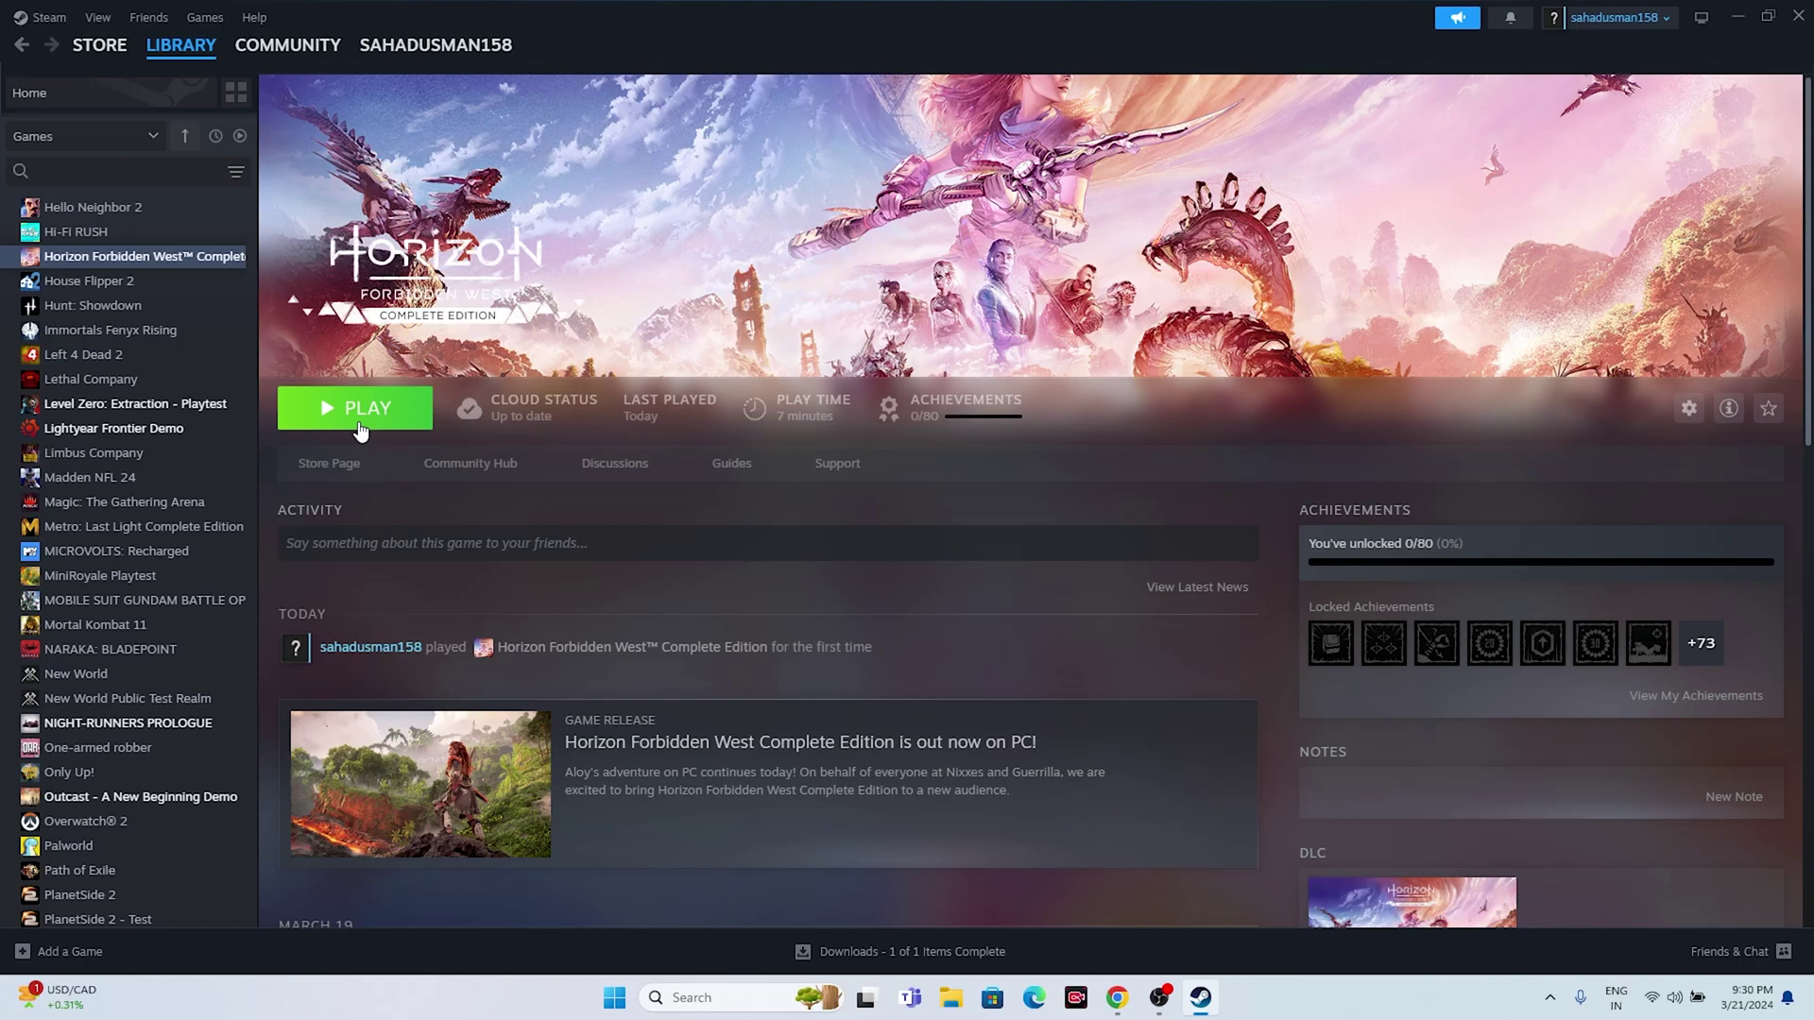
{"action": "left_click", "coordinate": [1737, 17]}
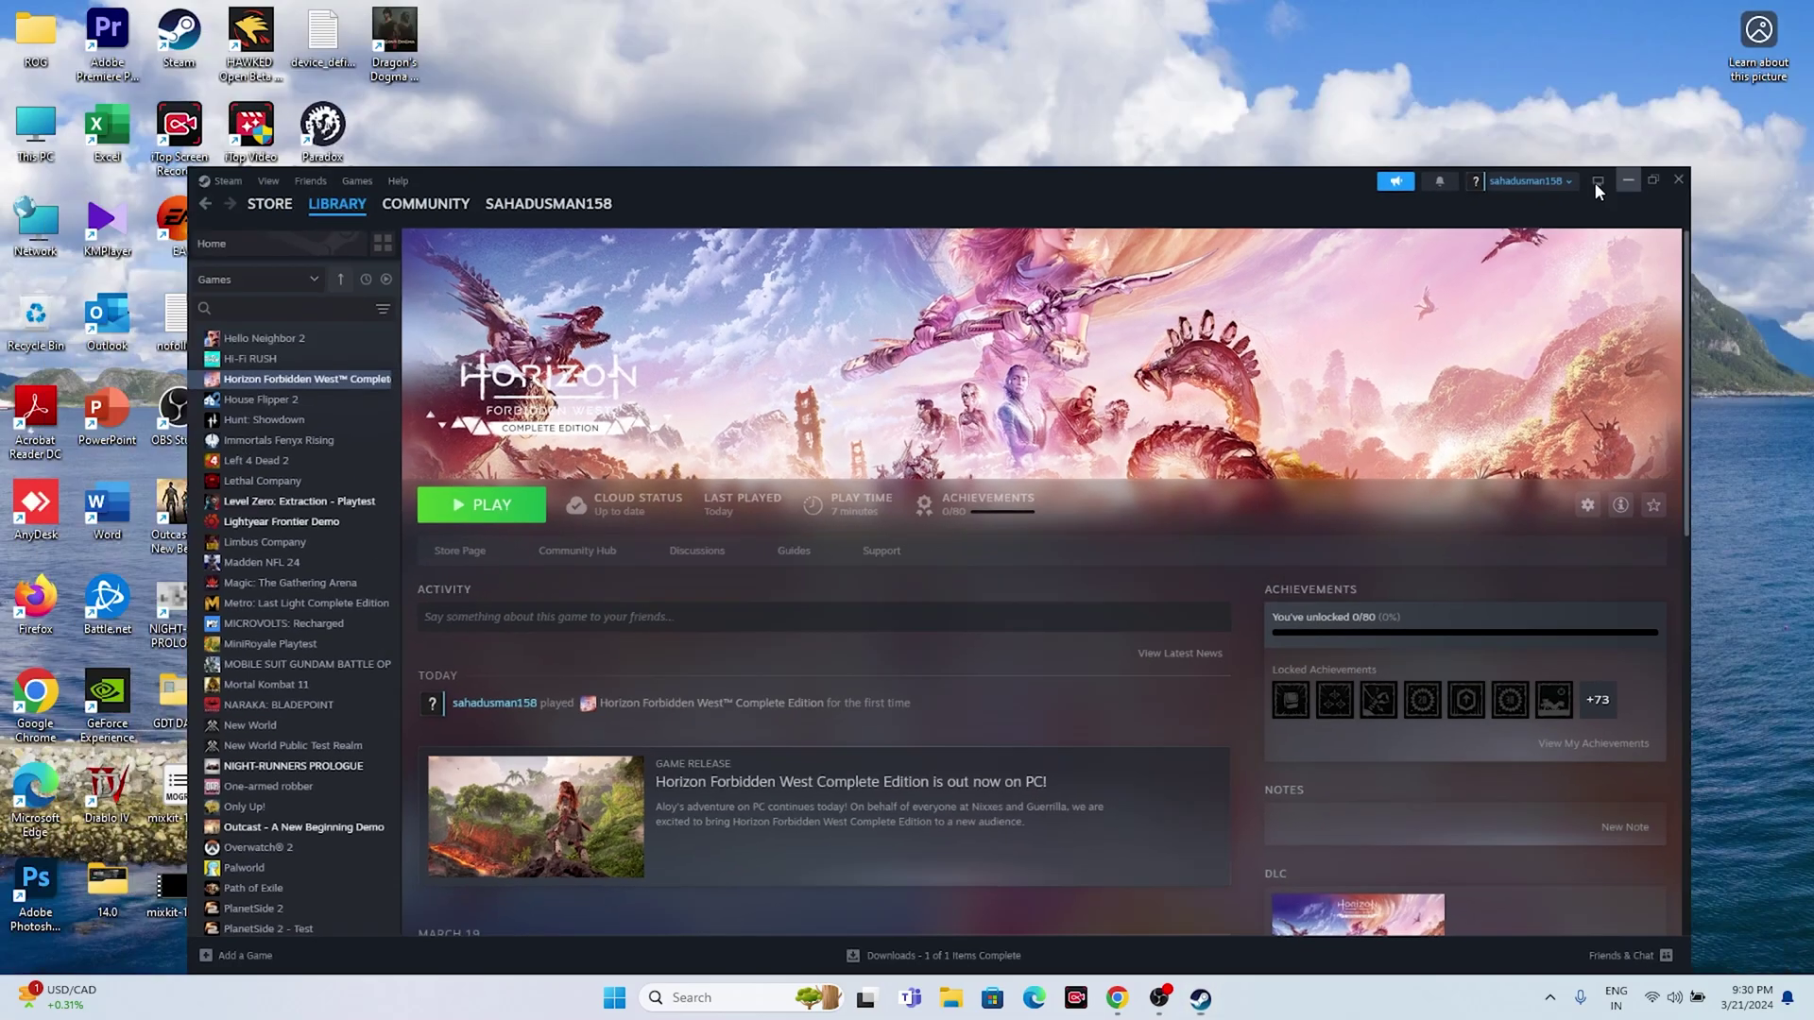
{"action": "left_click", "coordinate": [704, 999]}
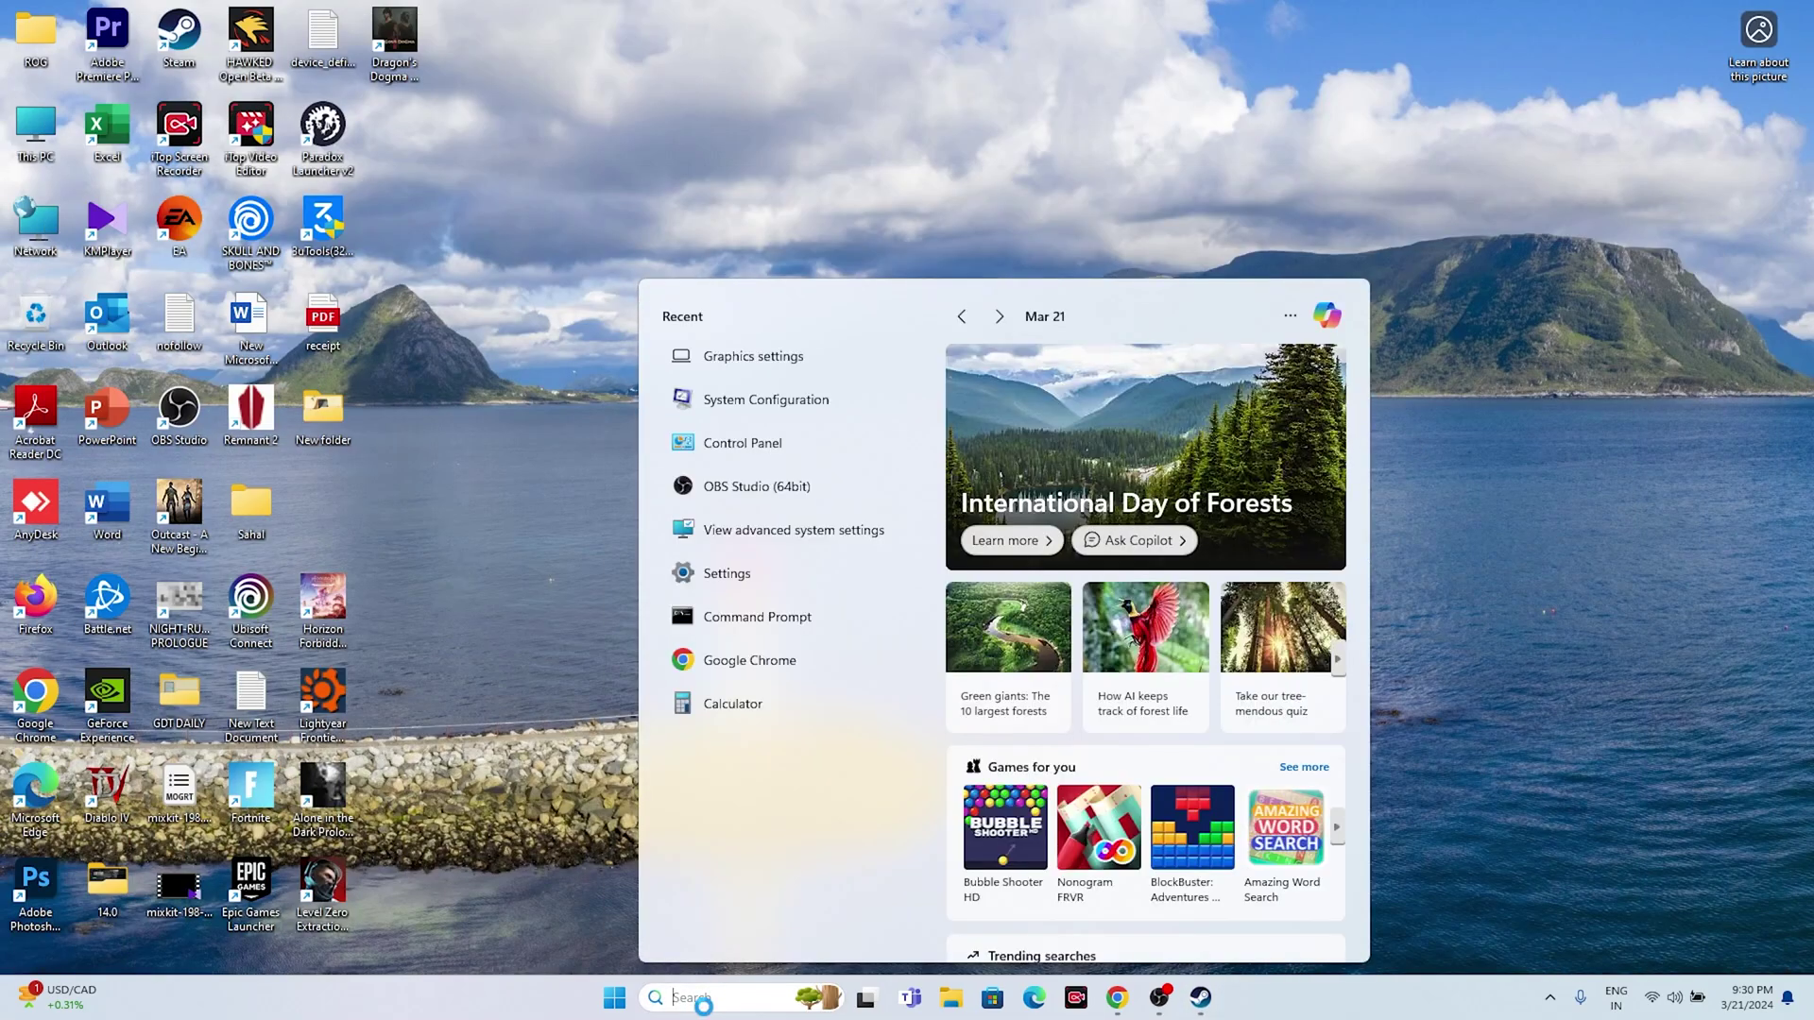
{"action": "type", "text": "view advanced system setti"}
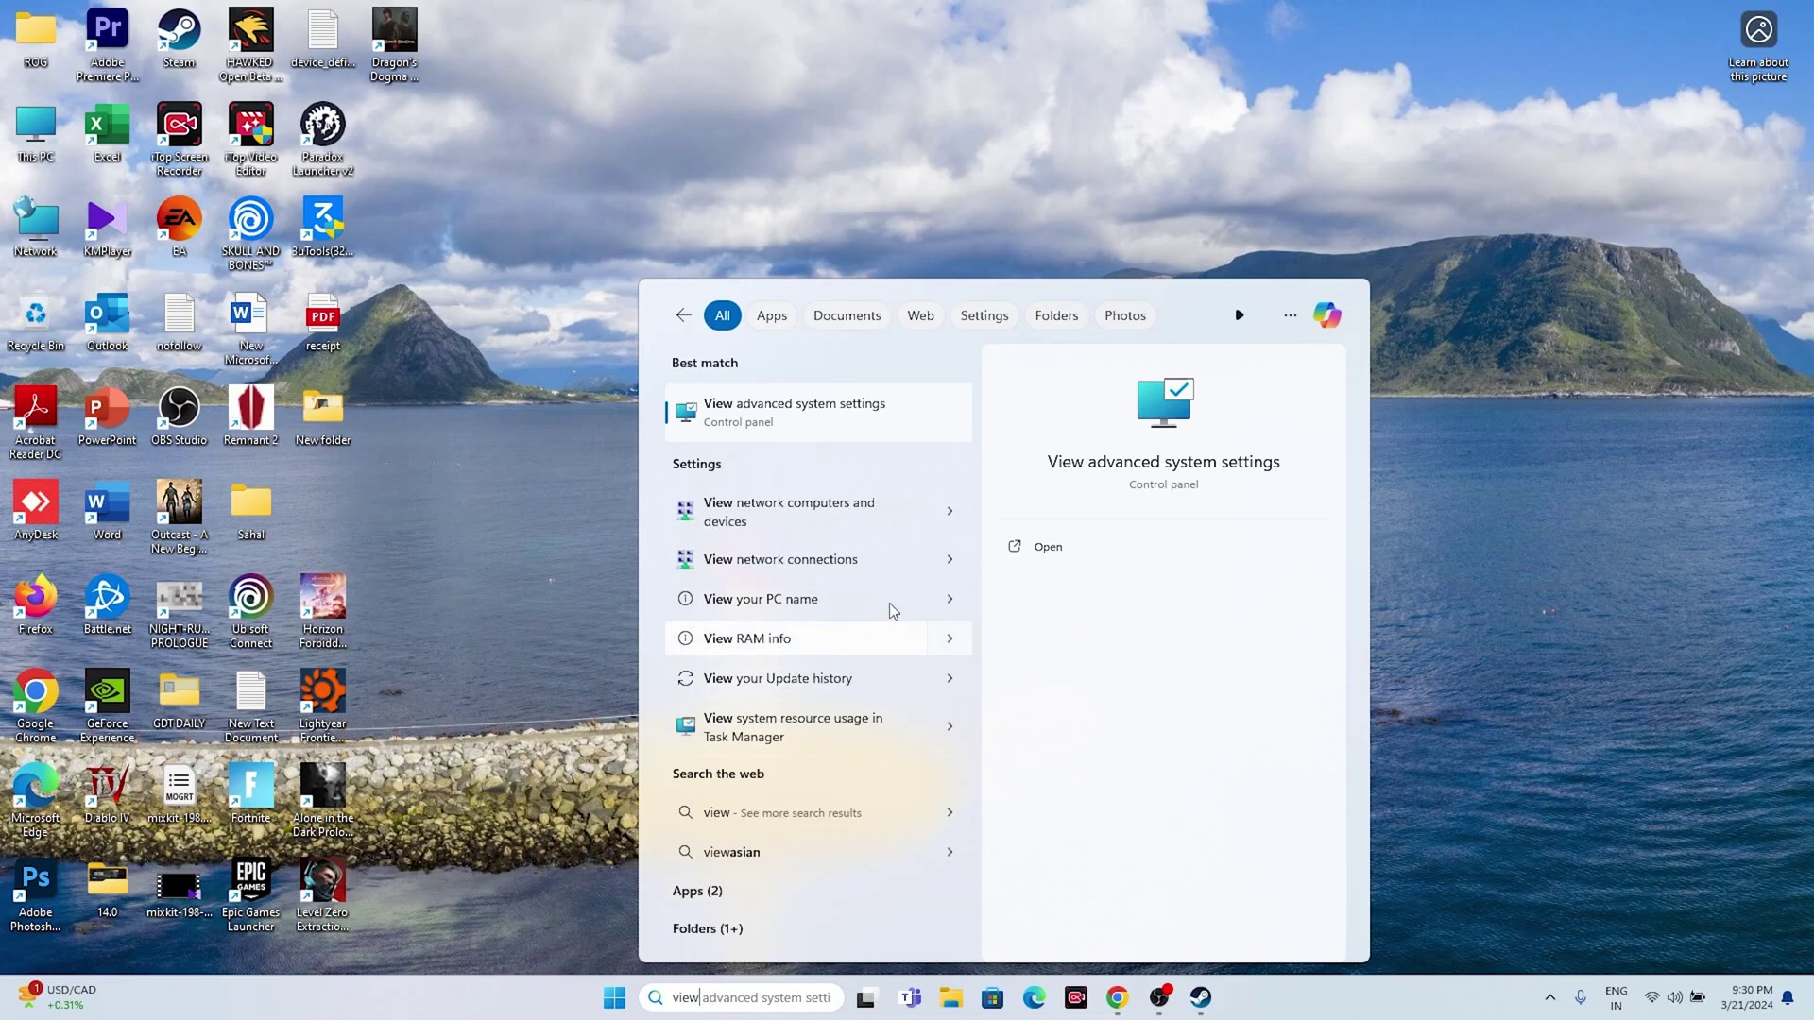
{"action": "left_click", "coordinate": [883, 416]}
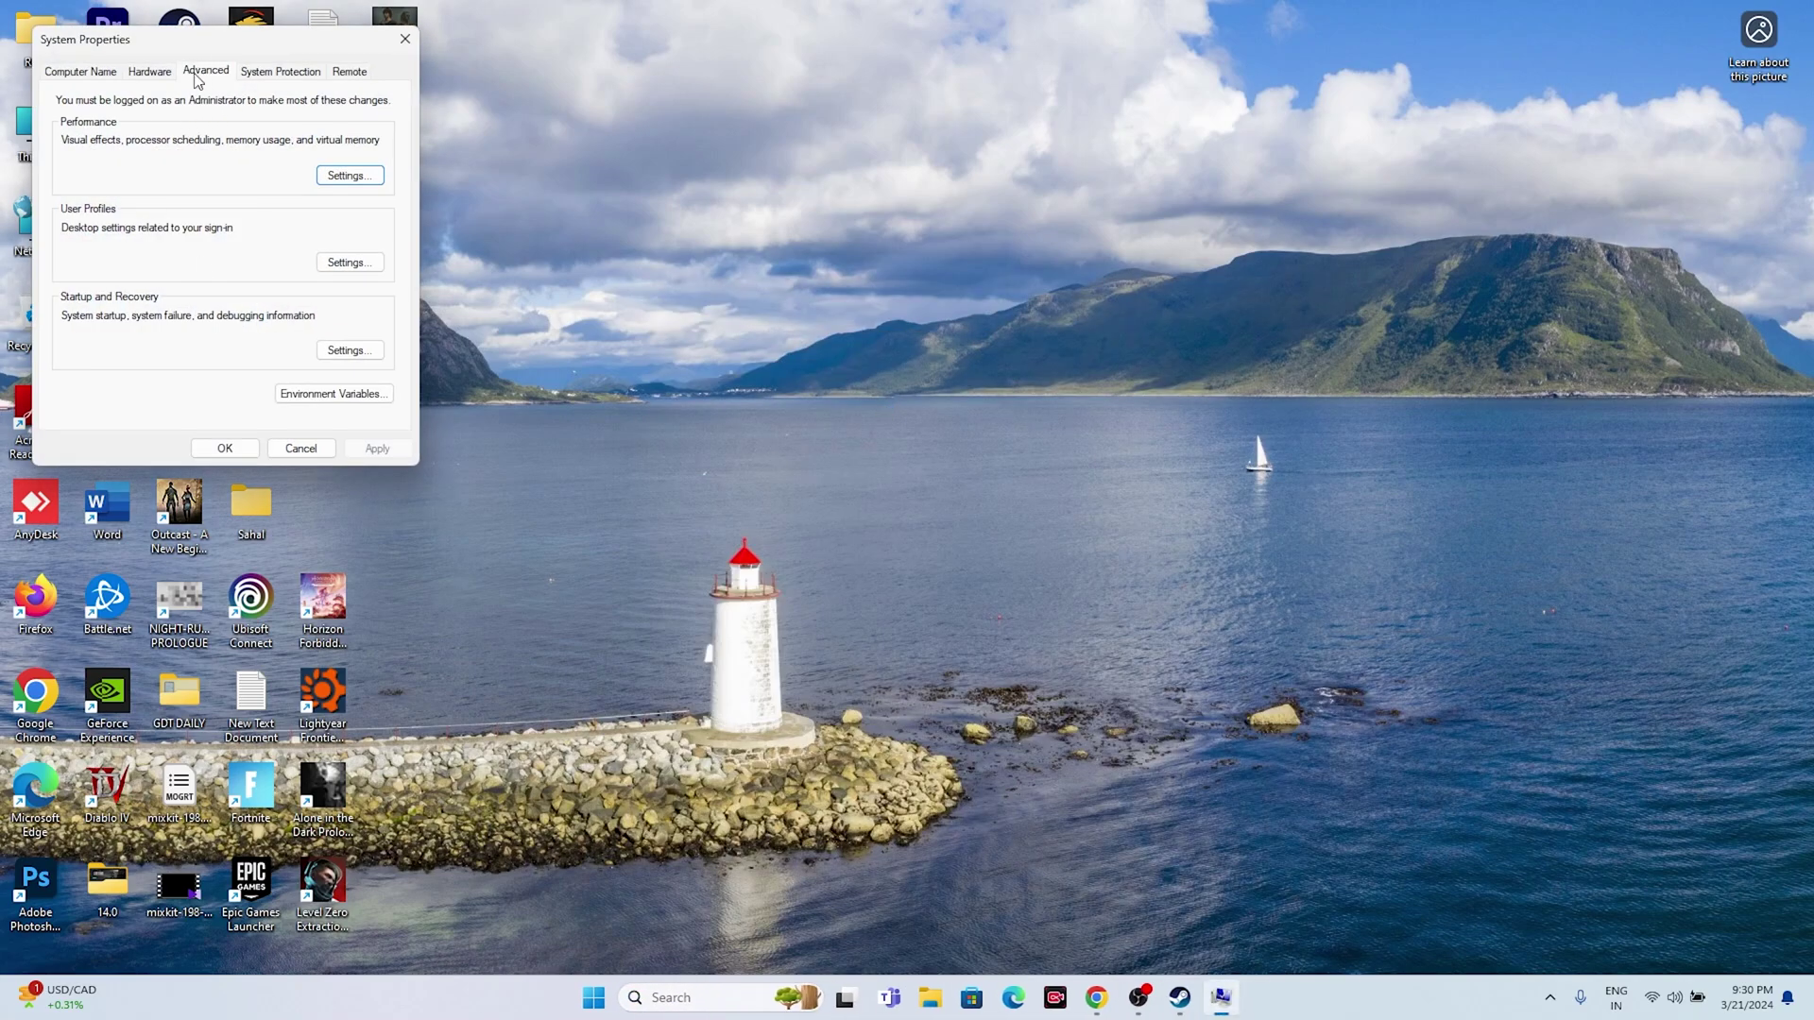
- Open the Virtual Memory settings from the advanced performance options and choose a custom paging file size for drive C:
{"action": "left_click", "coordinate": [351, 178]}
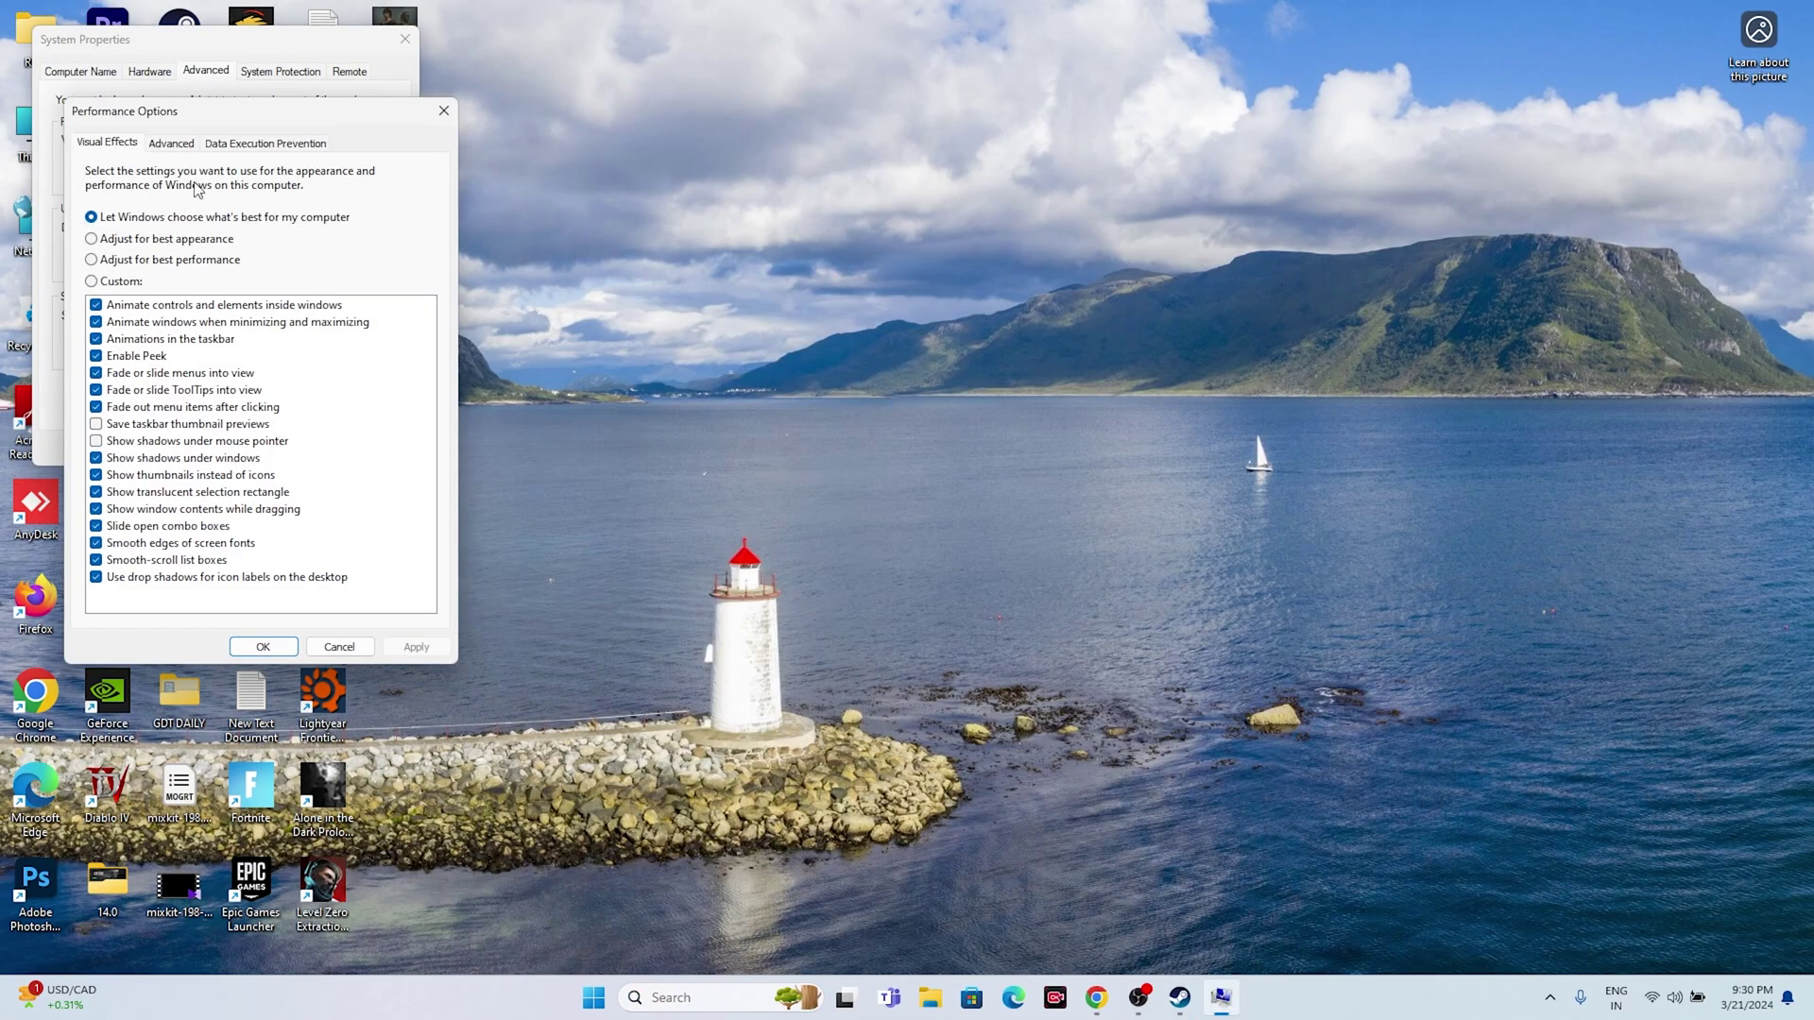
{"action": "left_click", "coordinate": [166, 149]}
{"action": "left_click", "coordinate": [381, 385]}
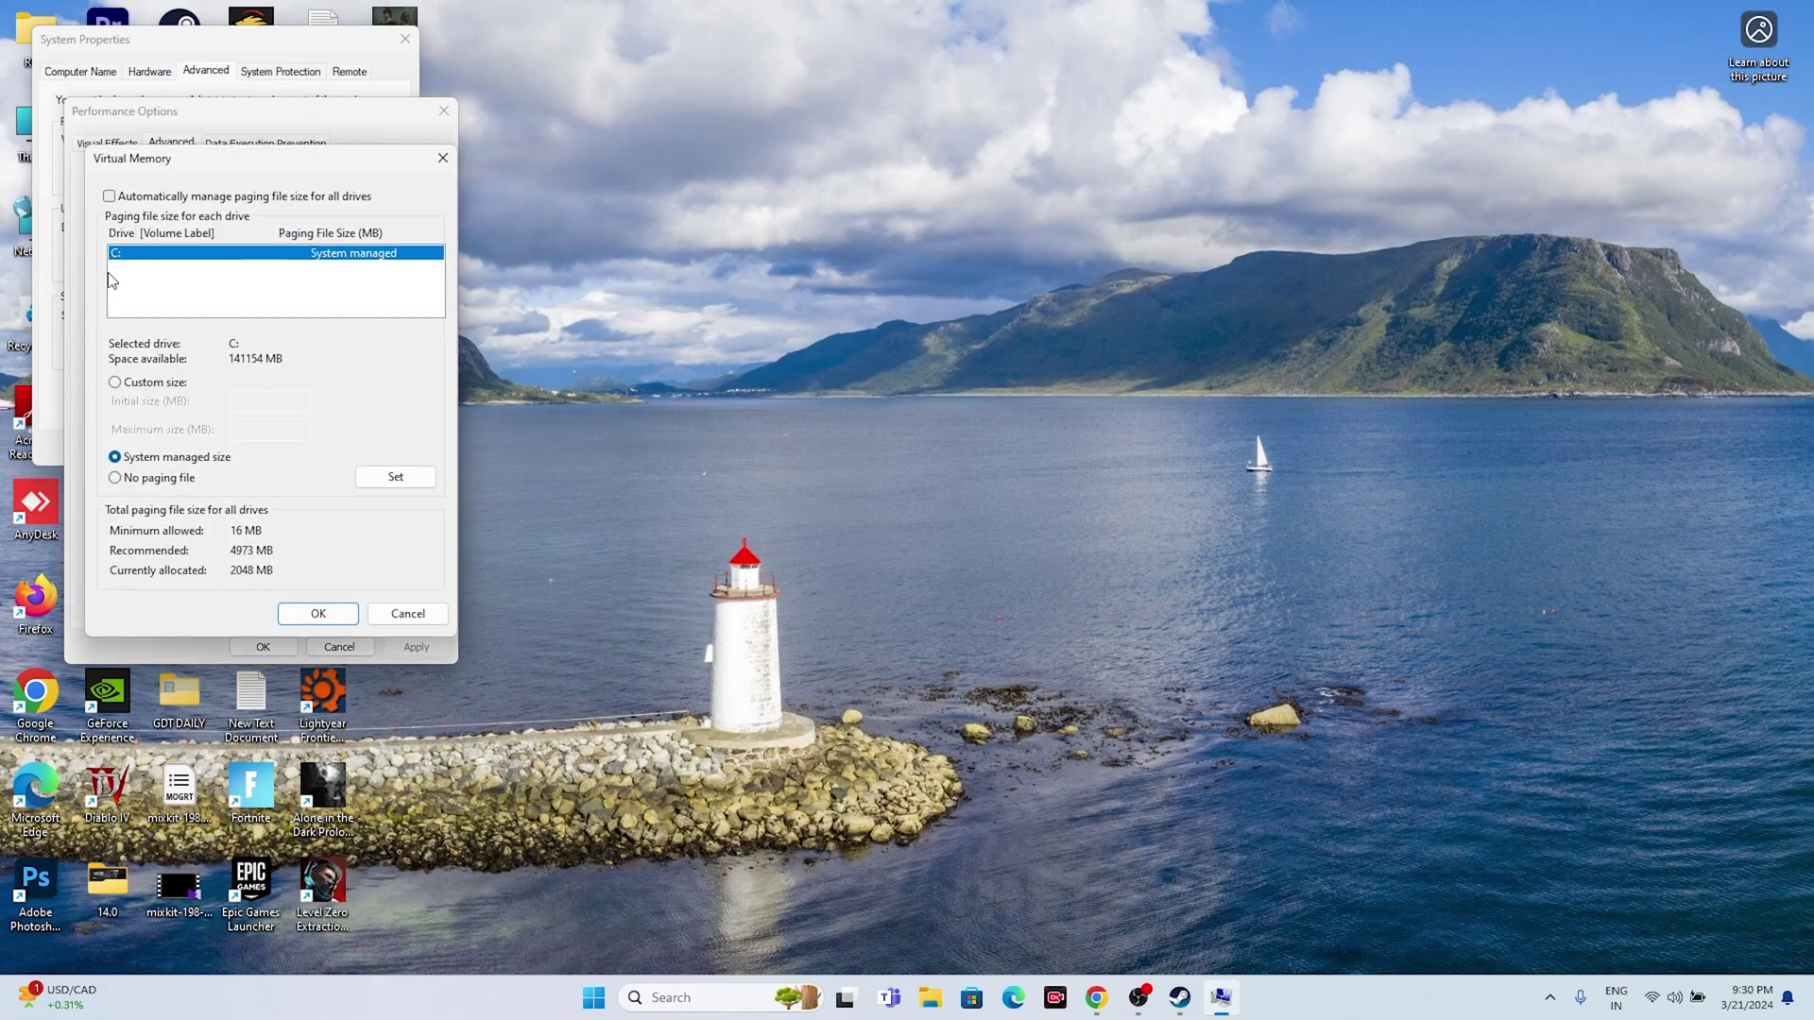
{"action": "left_click", "coordinate": [115, 382]}
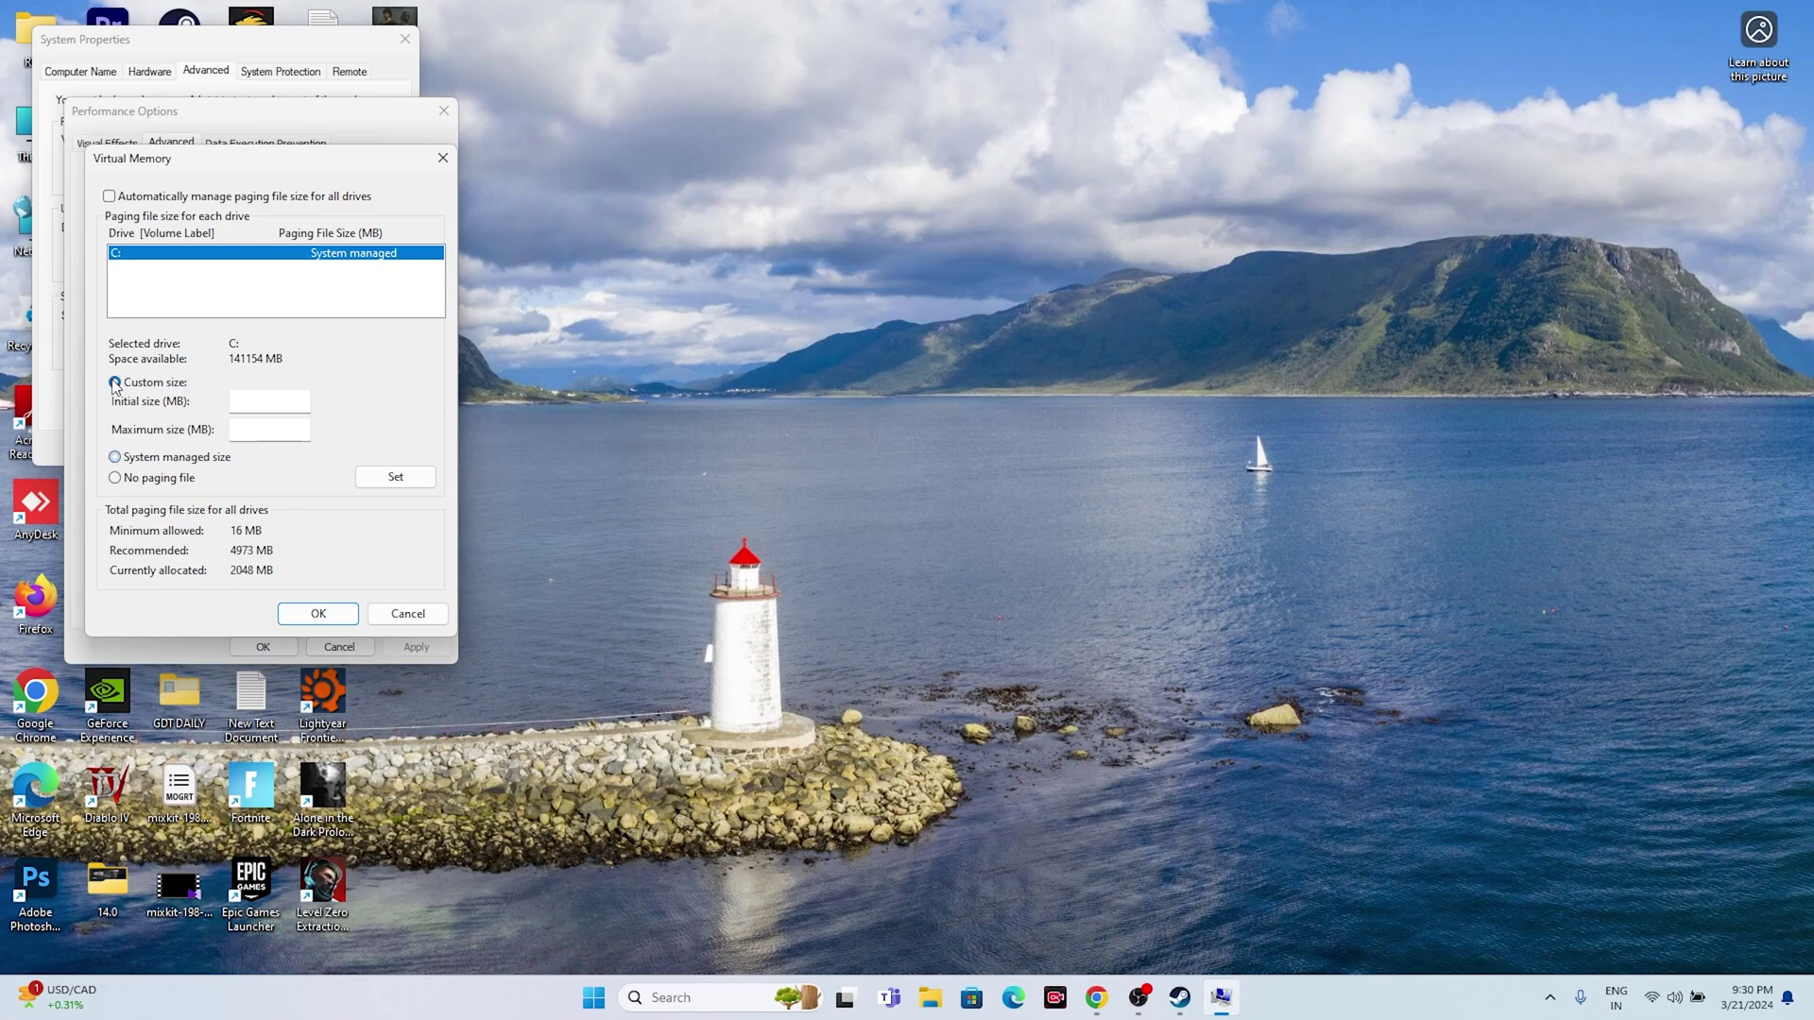
{"action": "left_click", "coordinate": [244, 405]}
{"action": "left_click", "coordinate": [246, 427]}
- Open Calculator beside the Virtual Memory dialog and calculate 32 × 1024
{"action": "left_click", "coordinate": [652, 984]}
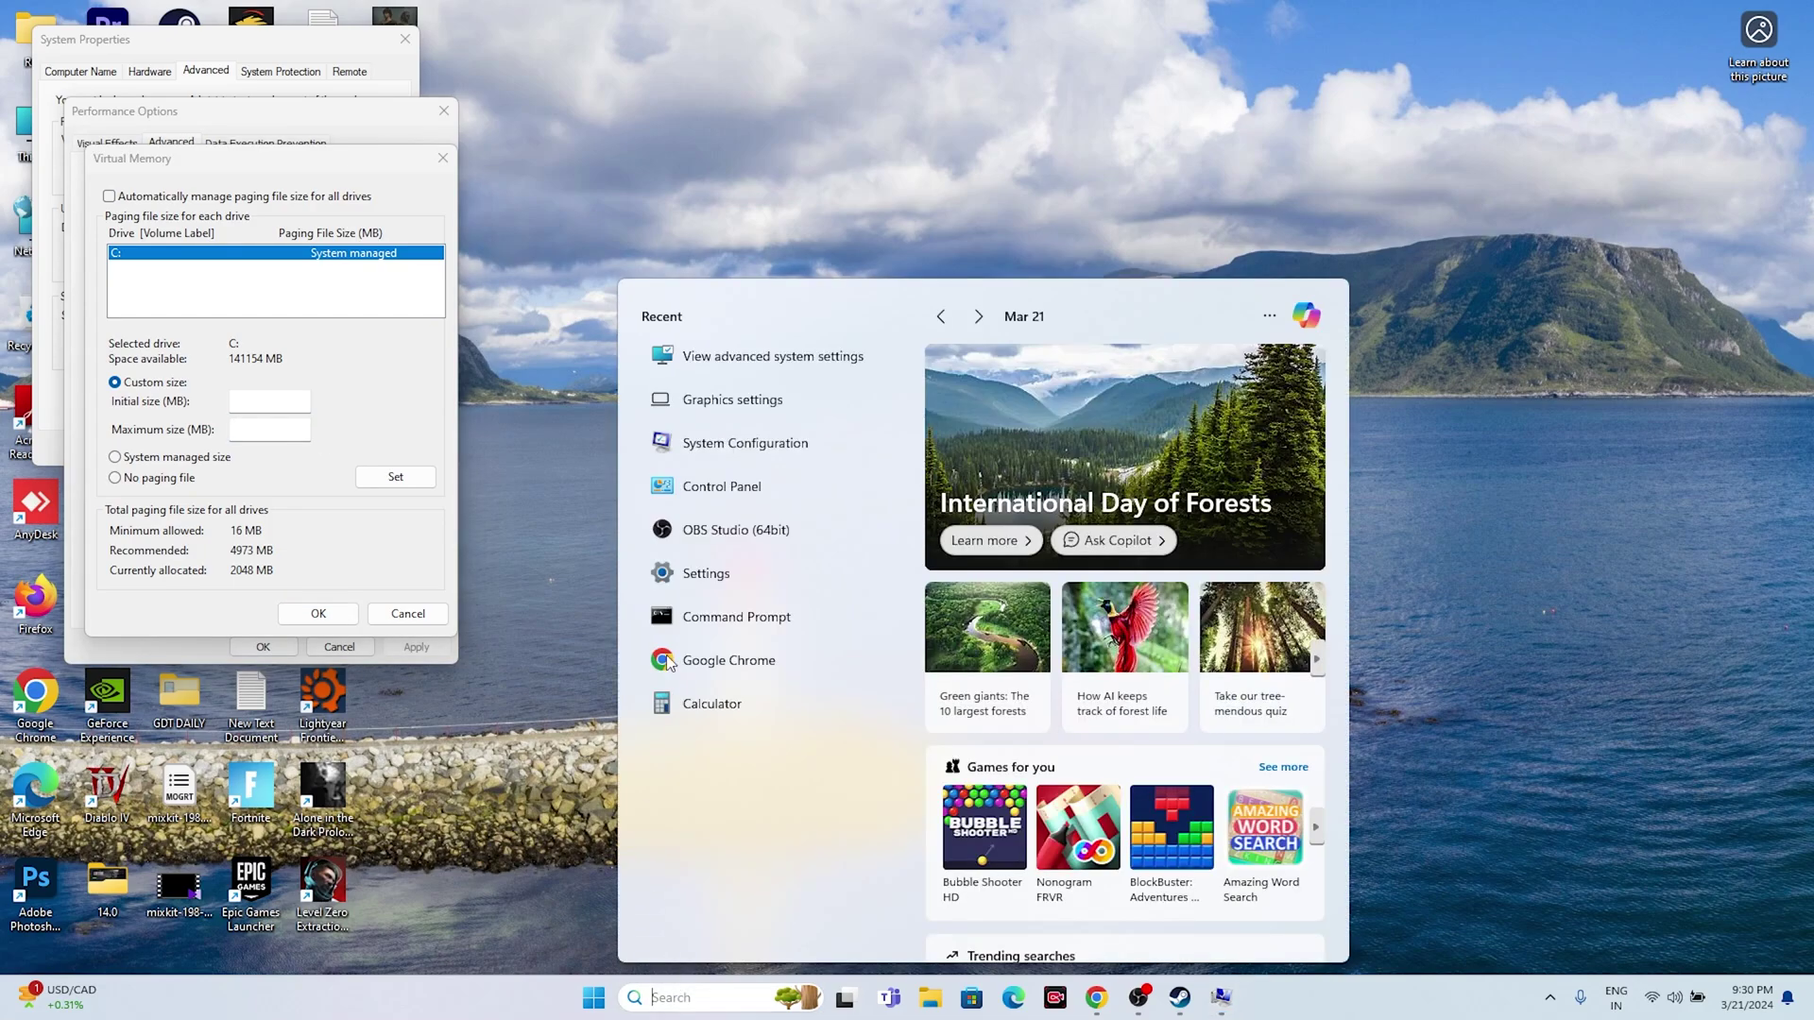
{"action": "left_click", "coordinate": [713, 704]}
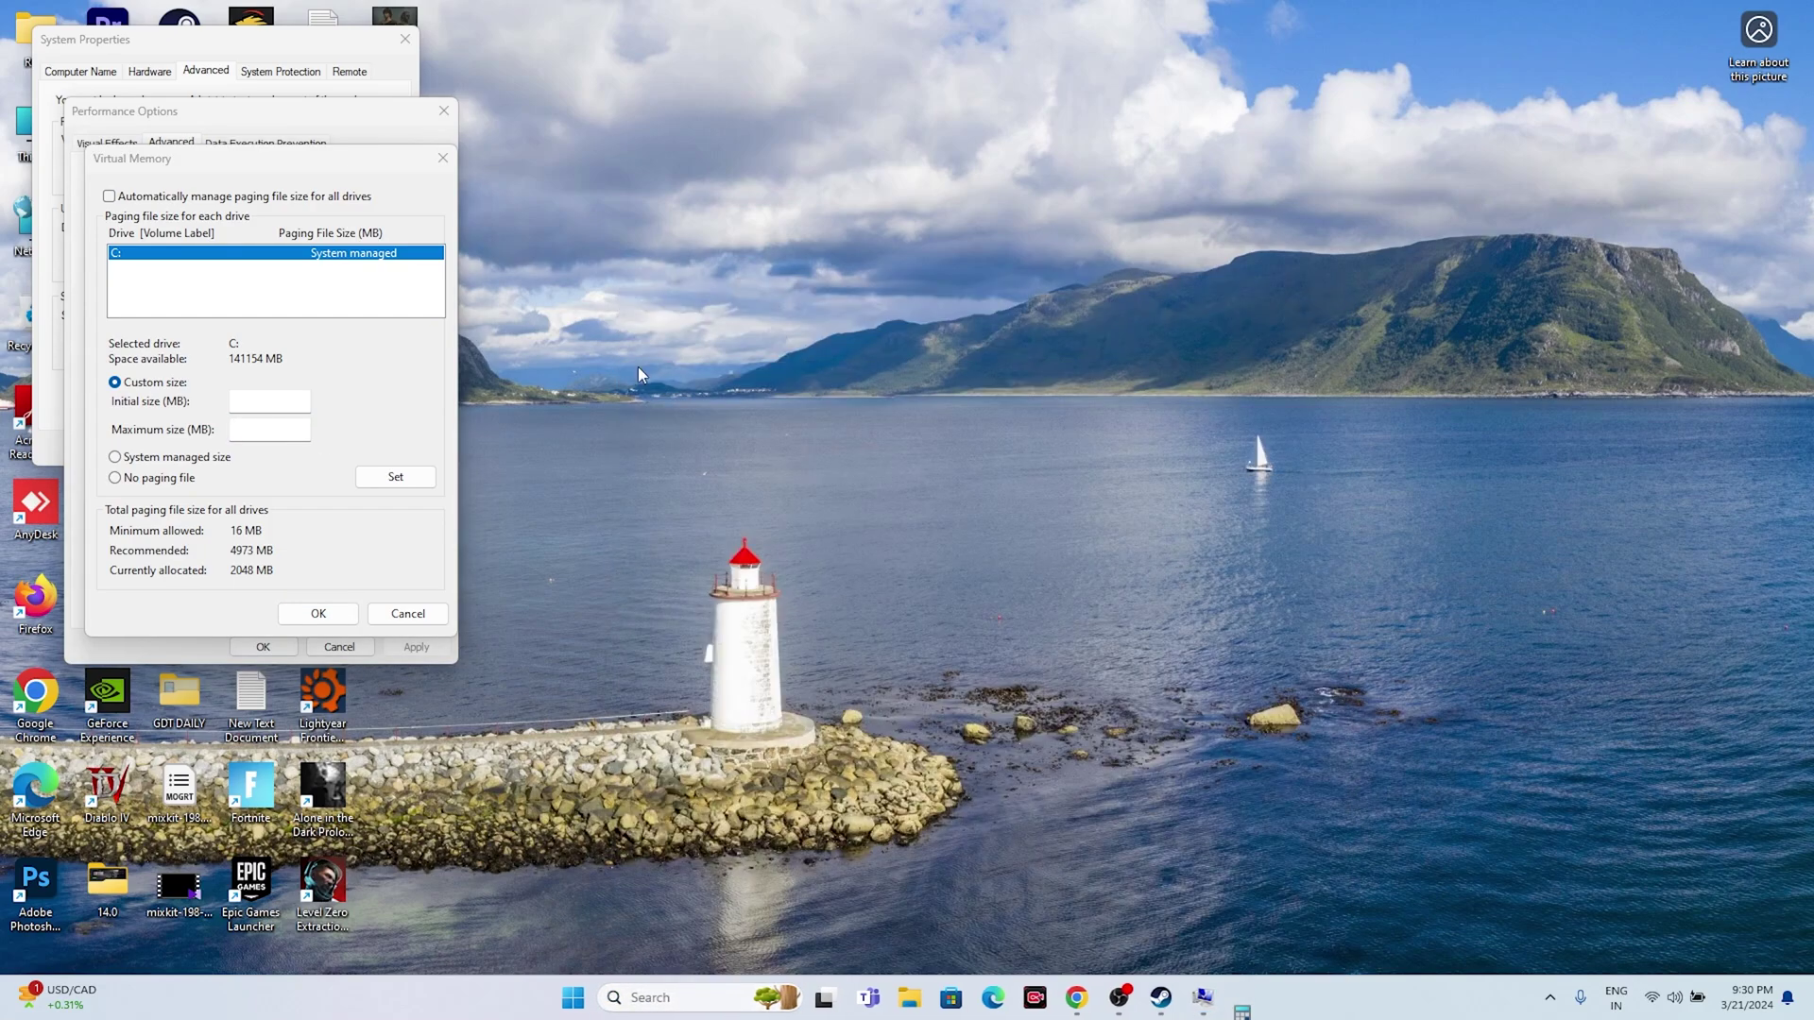
{"action": "left_click_drag", "start_coordinate": [1446, 185], "coordinate": [1050, 129]}
{"action": "left_click", "coordinate": [1080, 514]}
{"action": "left_click", "coordinate": [1007, 514]}
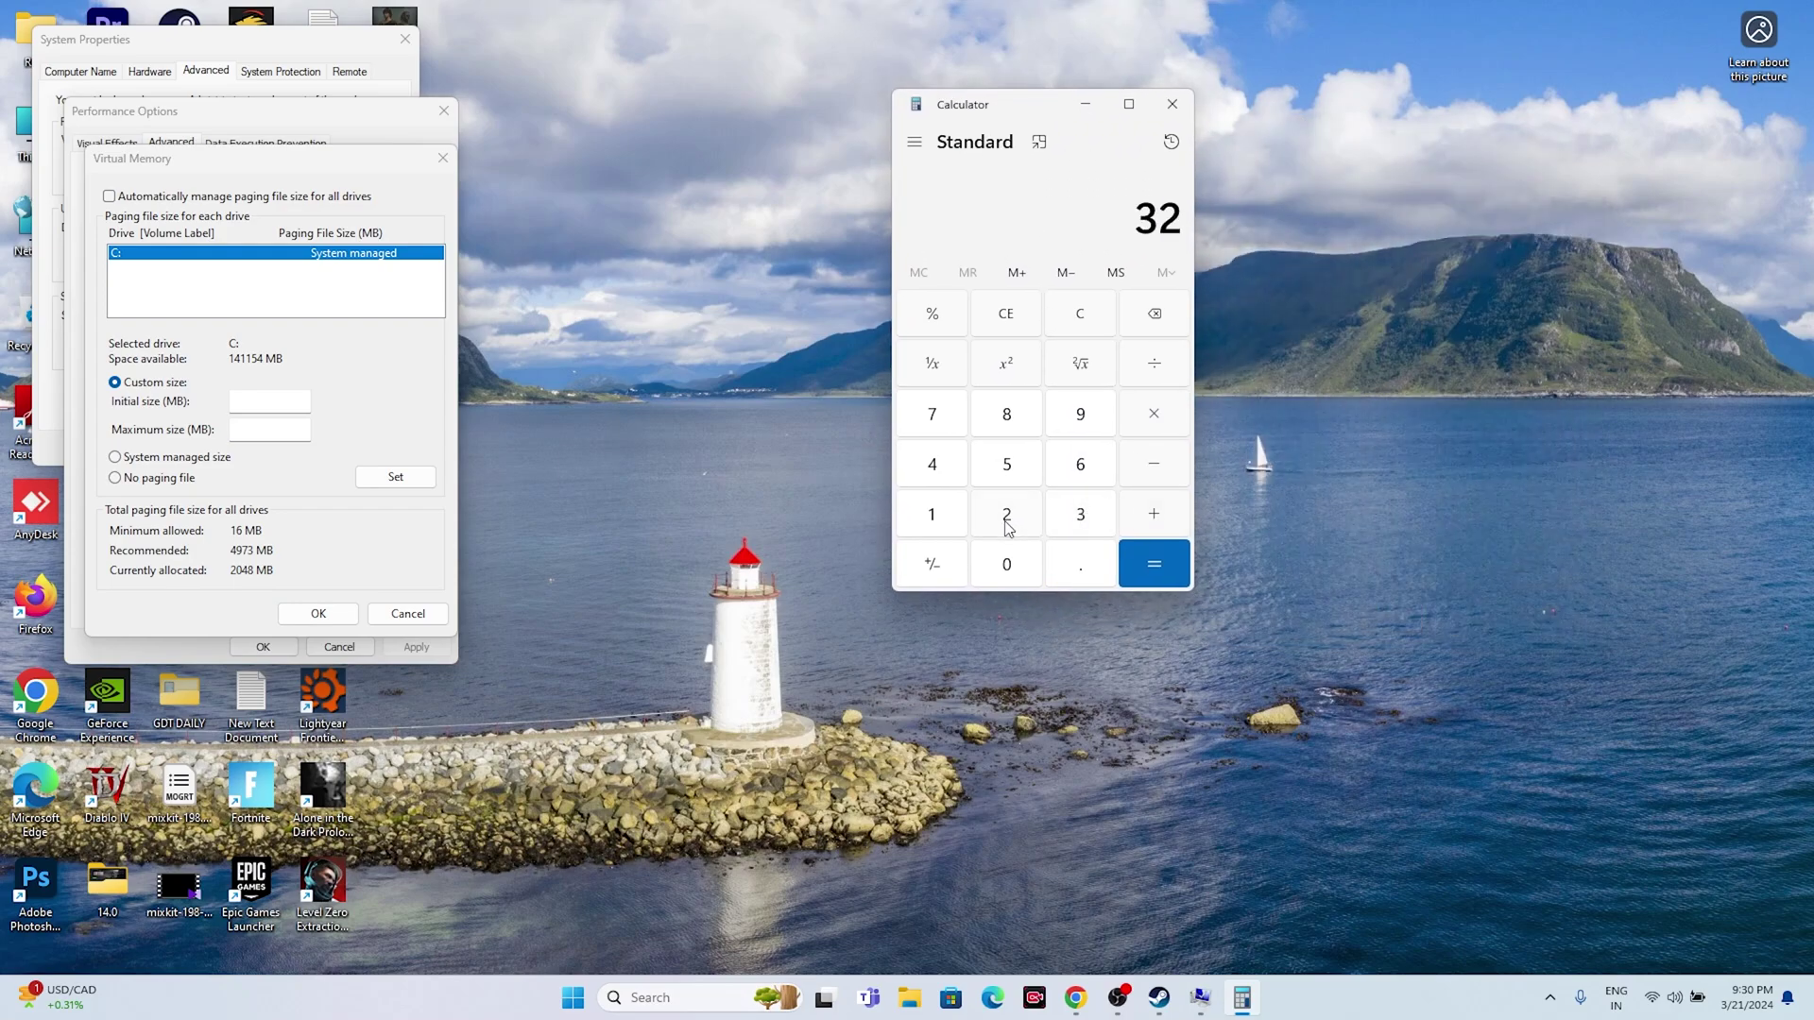
{"action": "left_click", "coordinate": [1144, 421]}
{"action": "left_click", "coordinate": [950, 515]}
{"action": "left_click", "coordinate": [995, 569]}
{"action": "left_click", "coordinate": [1006, 515]}
{"action": "left_click", "coordinate": [938, 461]}
{"action": "left_click", "coordinate": [1149, 563]}
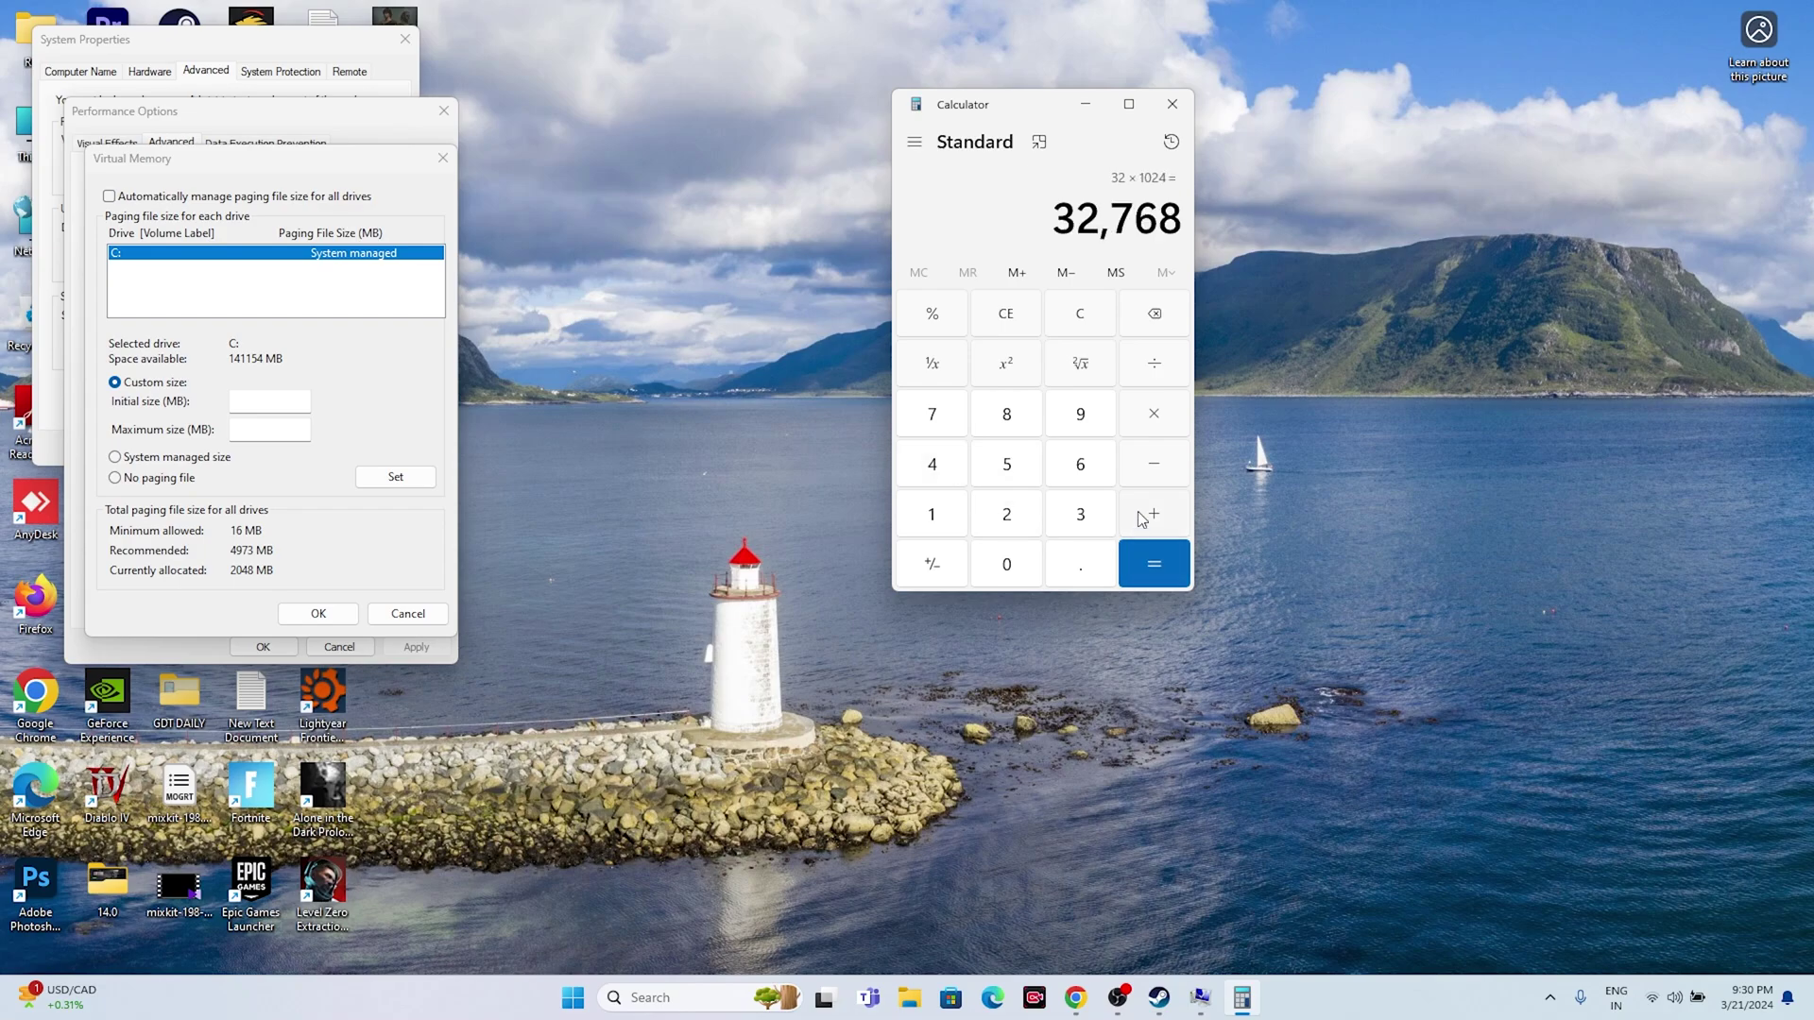
- Multiply the calculated value by 1.5 and copy the result, 49,152, into the paging file's initial size
{"action": "left_click", "coordinate": [1155, 430]}
{"action": "left_click", "coordinate": [948, 516]}
{"action": "left_click", "coordinate": [1066, 579]}
{"action": "left_click", "coordinate": [1022, 473]}
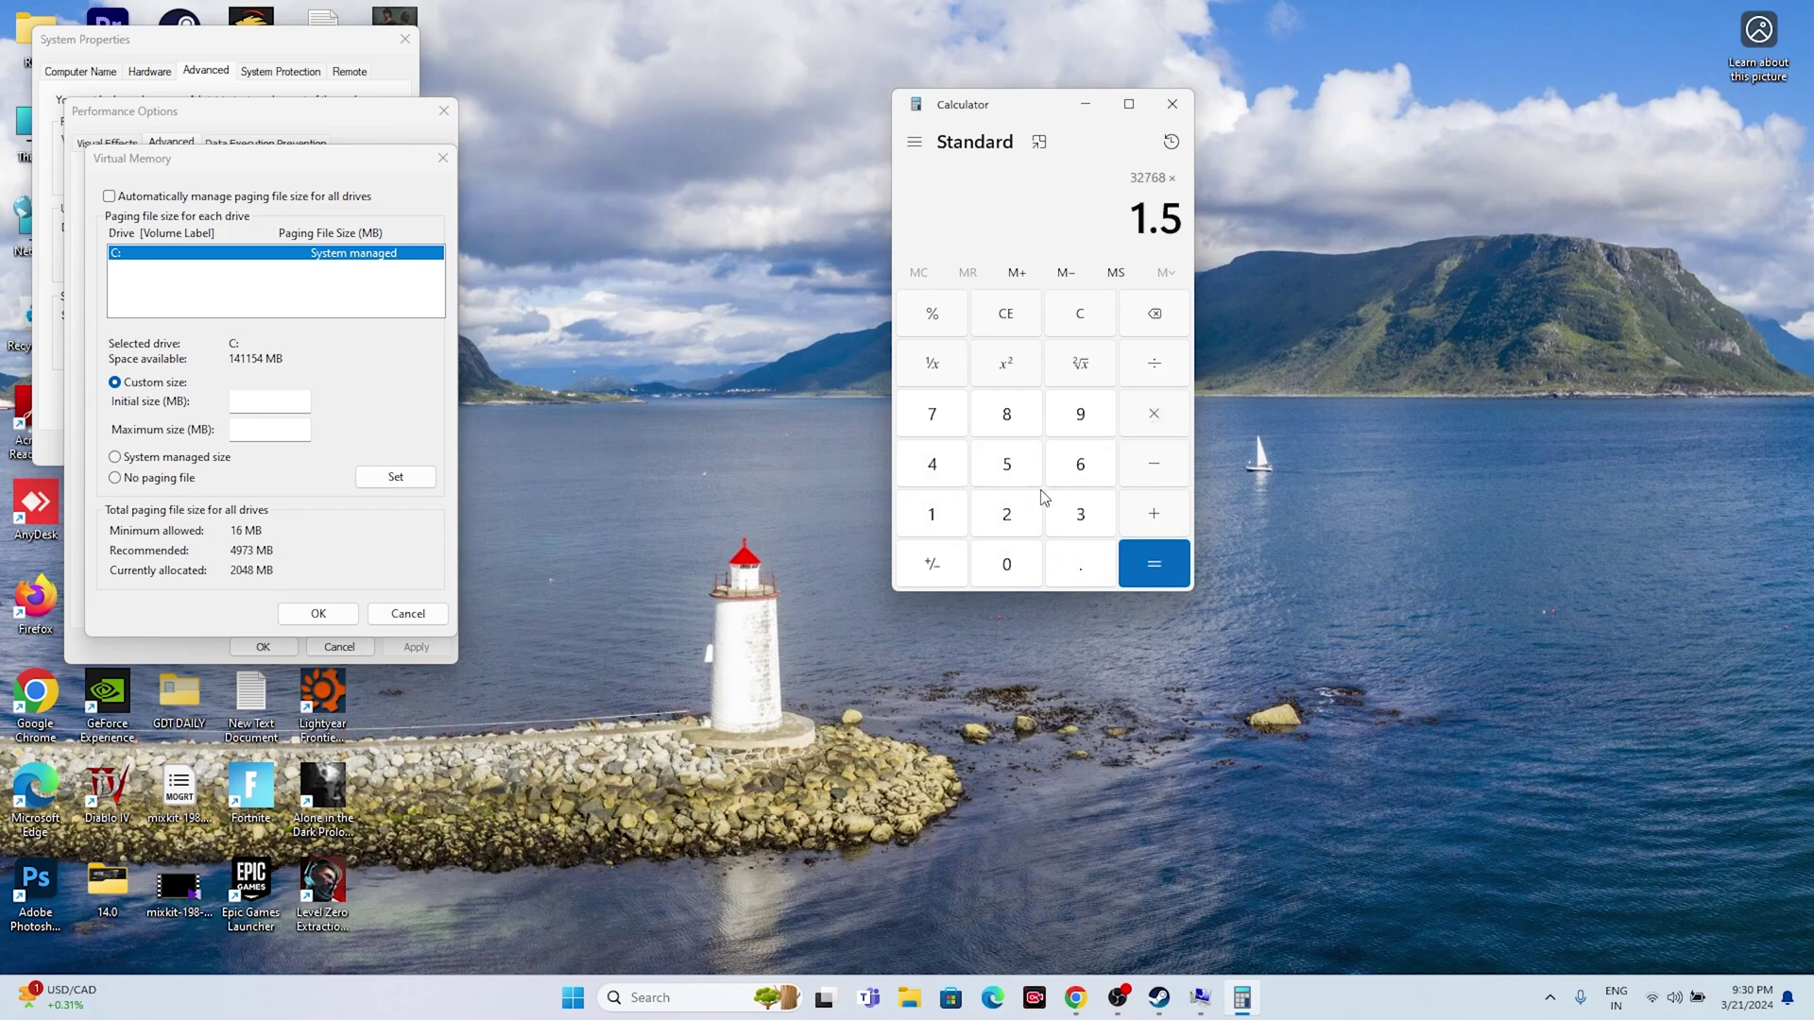
{"action": "left_click", "coordinate": [1150, 565]}
{"action": "left_click_drag", "start_coordinate": [1079, 231], "coordinate": [1172, 227]}
{"action": "right_click", "coordinate": [1165, 225]}
{"action": "left_click", "coordinate": [1214, 240]}
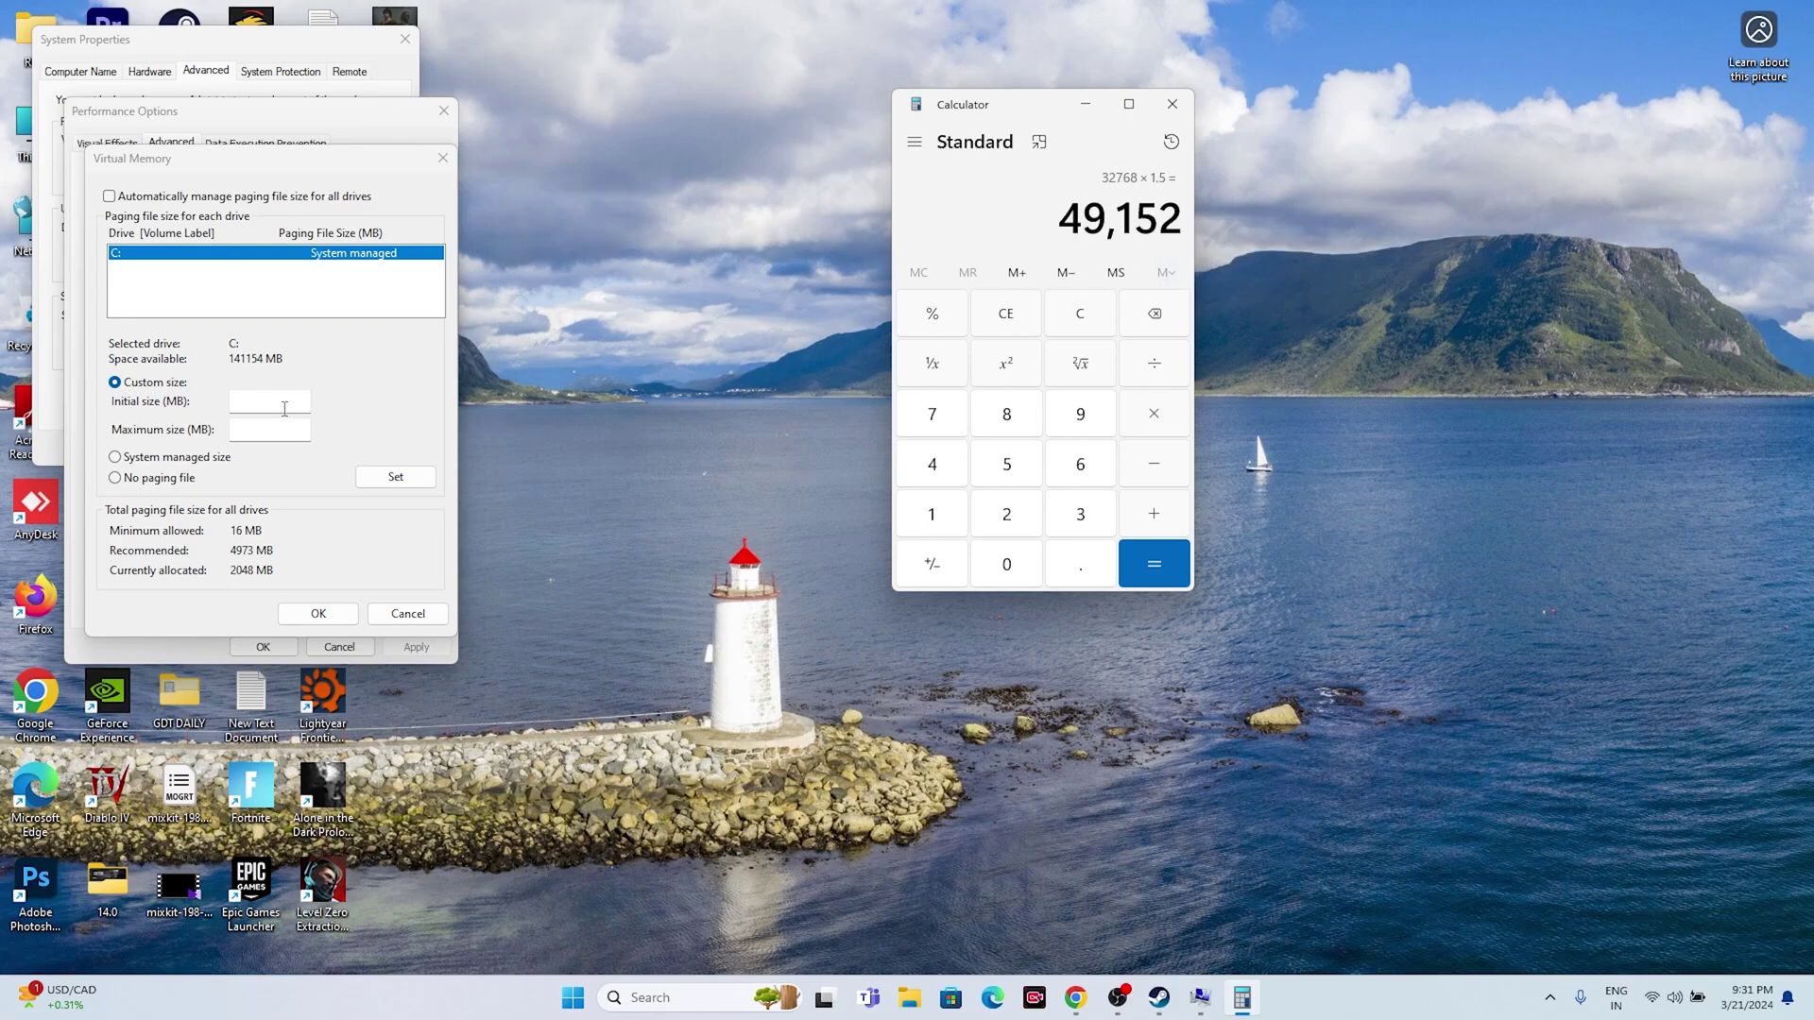
{"action": "right_click", "coordinate": [236, 404]}
{"action": "left_click", "coordinate": [274, 462]}
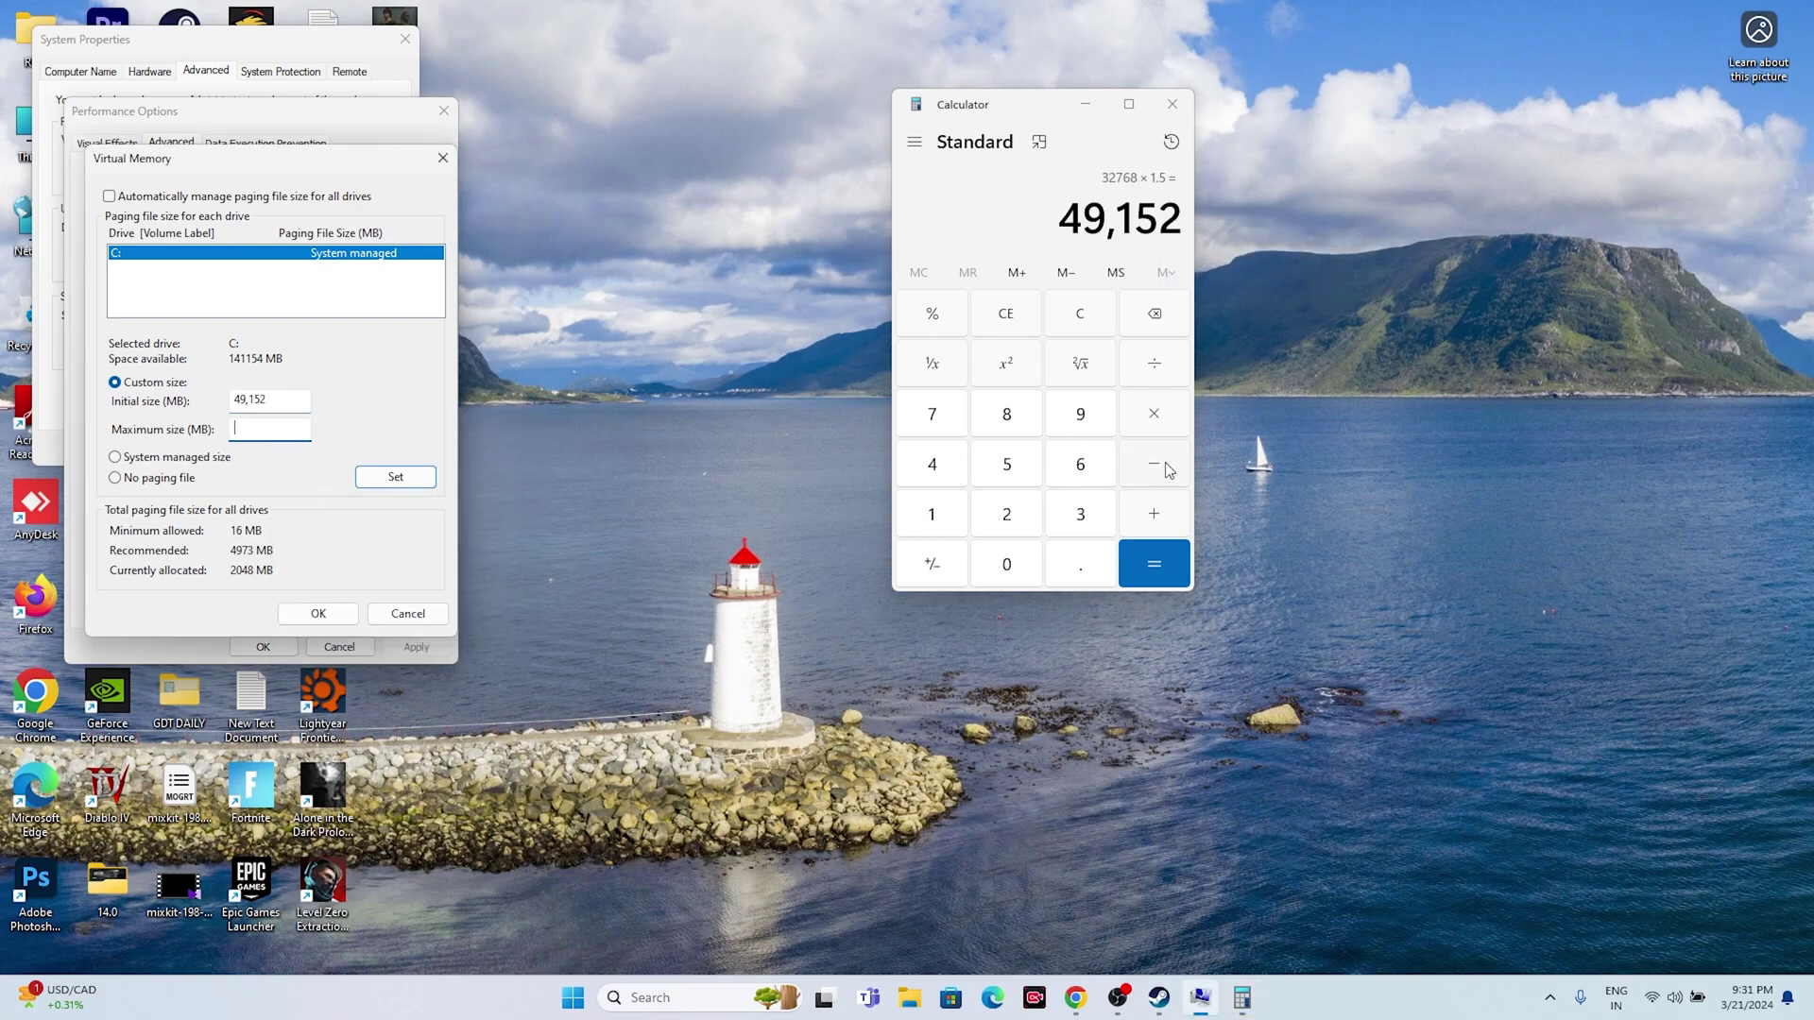
- Clear Calculator, calculate 32 × 1024 again, and multiply the result by 3
{"action": "left_click", "coordinate": [1097, 321]}
{"action": "left_click", "coordinate": [1066, 517]}
{"action": "left_click", "coordinate": [1009, 517]}
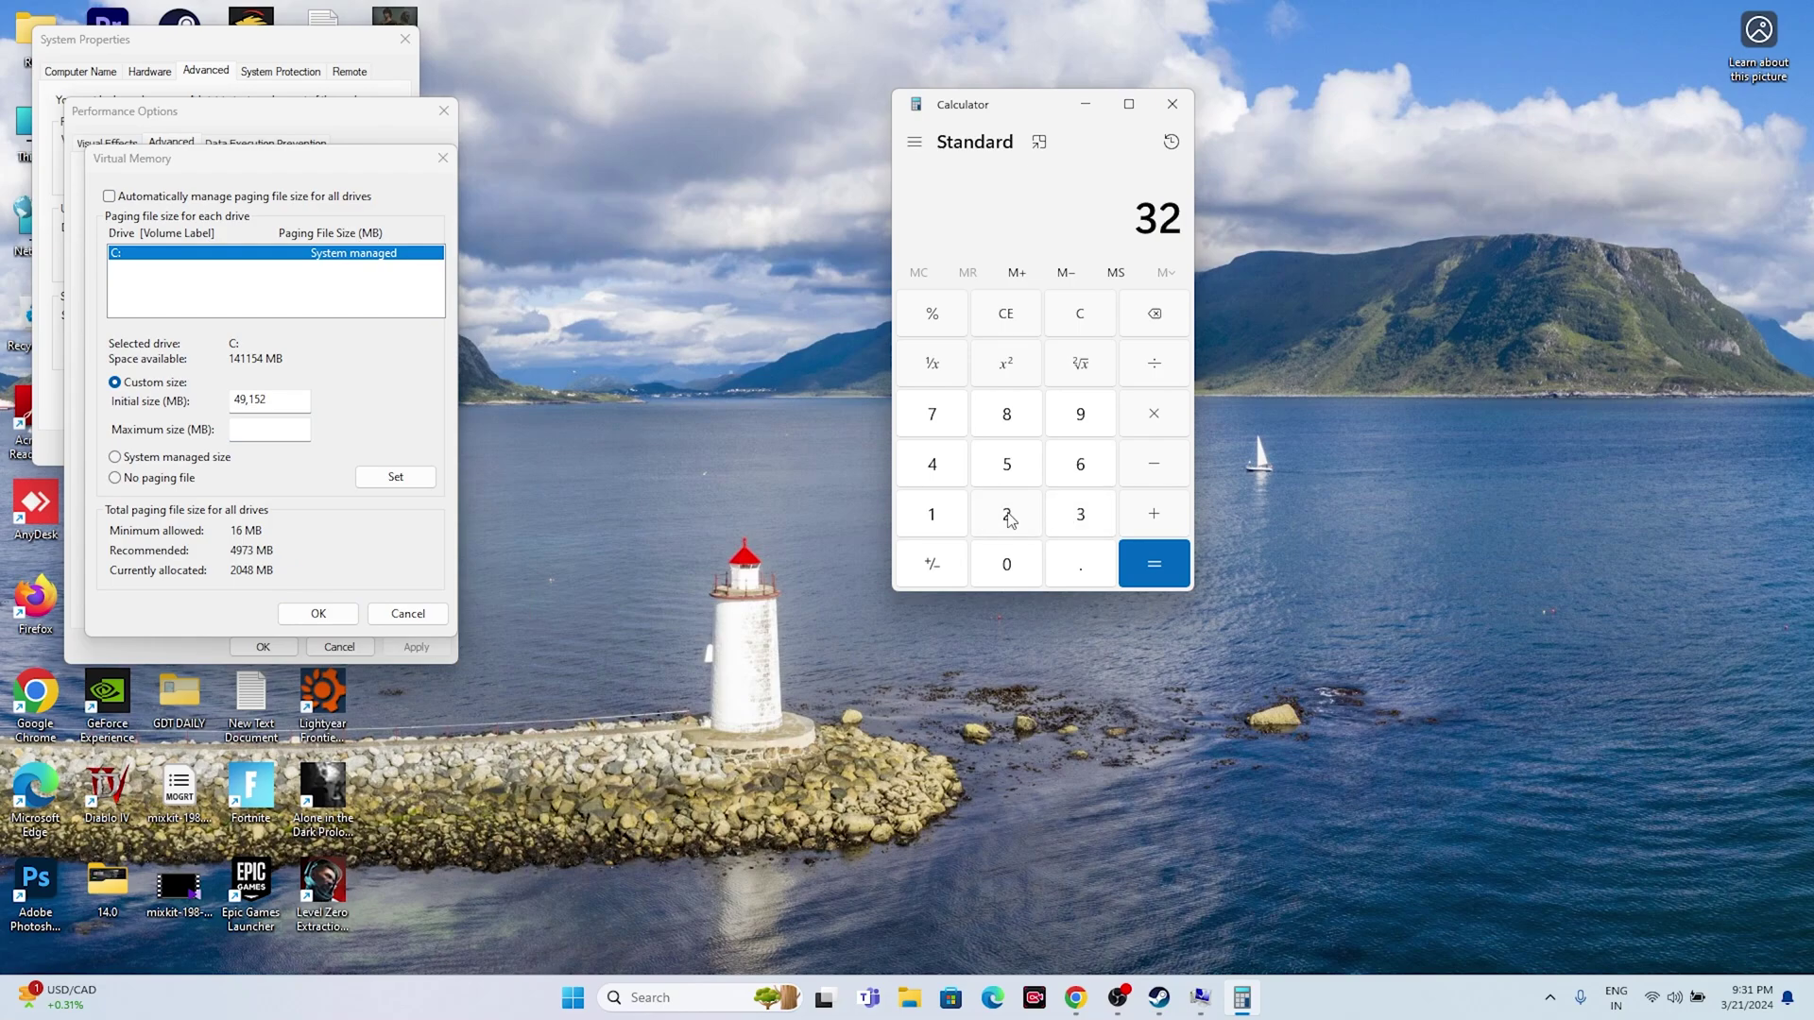
{"action": "left_click", "coordinate": [1160, 416]}
{"action": "left_click", "coordinate": [934, 516]}
{"action": "left_click", "coordinate": [1006, 560]}
{"action": "left_click", "coordinate": [1005, 516]}
{"action": "left_click", "coordinate": [935, 461]}
{"action": "left_click", "coordinate": [1136, 562]}
{"action": "left_click", "coordinate": [1160, 415]}
{"action": "left_click", "coordinate": [1087, 517]}
{"action": "key", "text": "Return"}
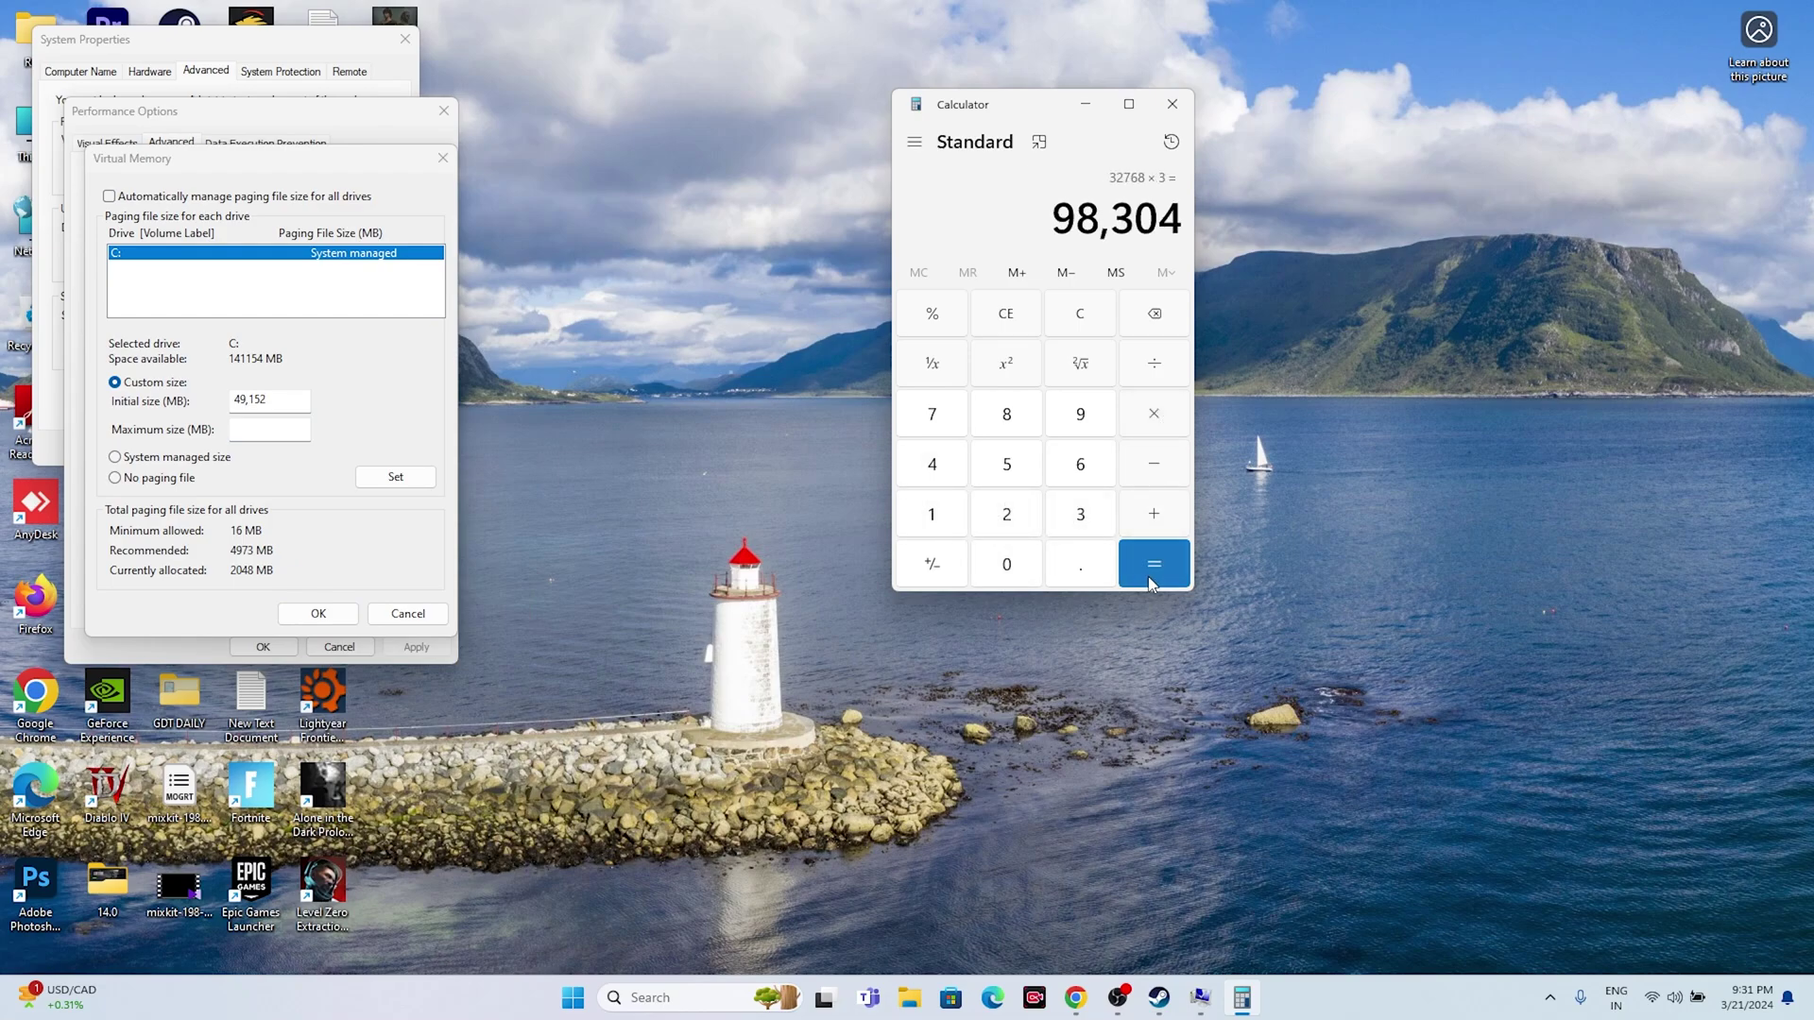
- Copy 98,304 into the paging file's maximum size and confirm the Virtual Memory, Performance Options and System Properties dialogs
{"action": "left_click_drag", "start_coordinate": [1055, 227], "coordinate": [1181, 226]}
{"action": "right_click", "coordinate": [1162, 231]}
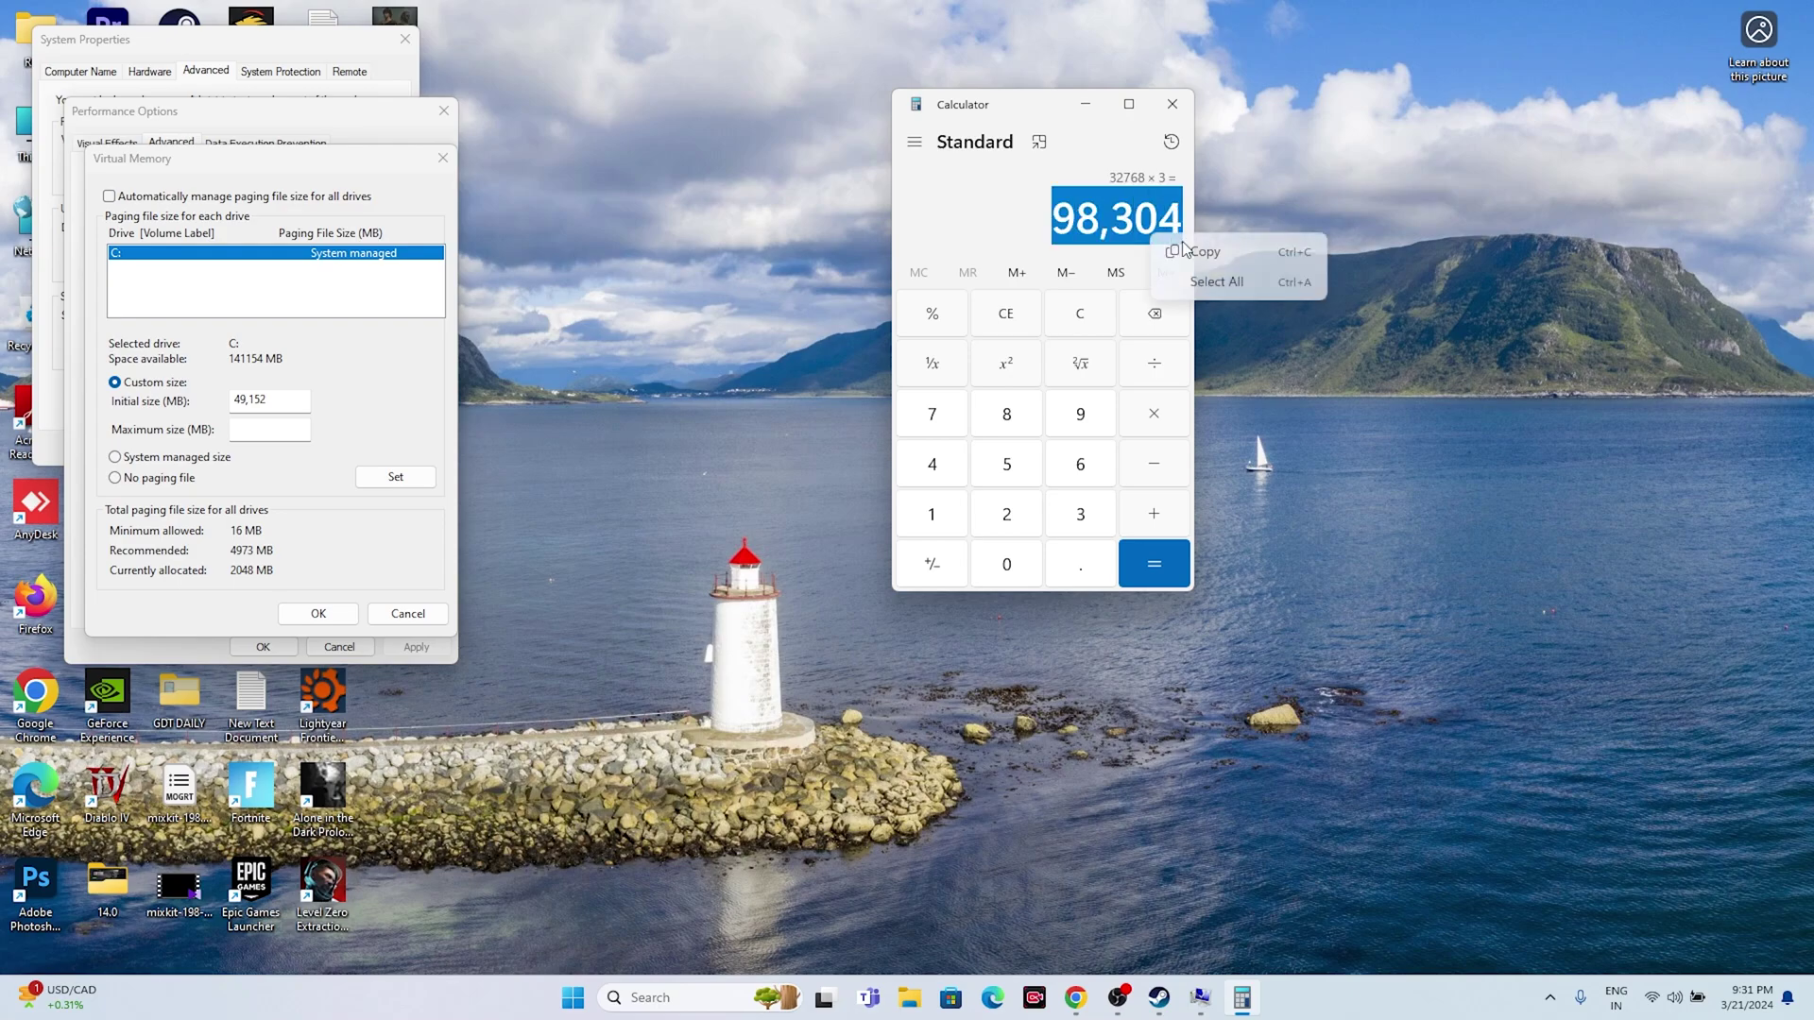
{"action": "left_click", "coordinate": [1189, 276]}
{"action": "right_click", "coordinate": [297, 430]}
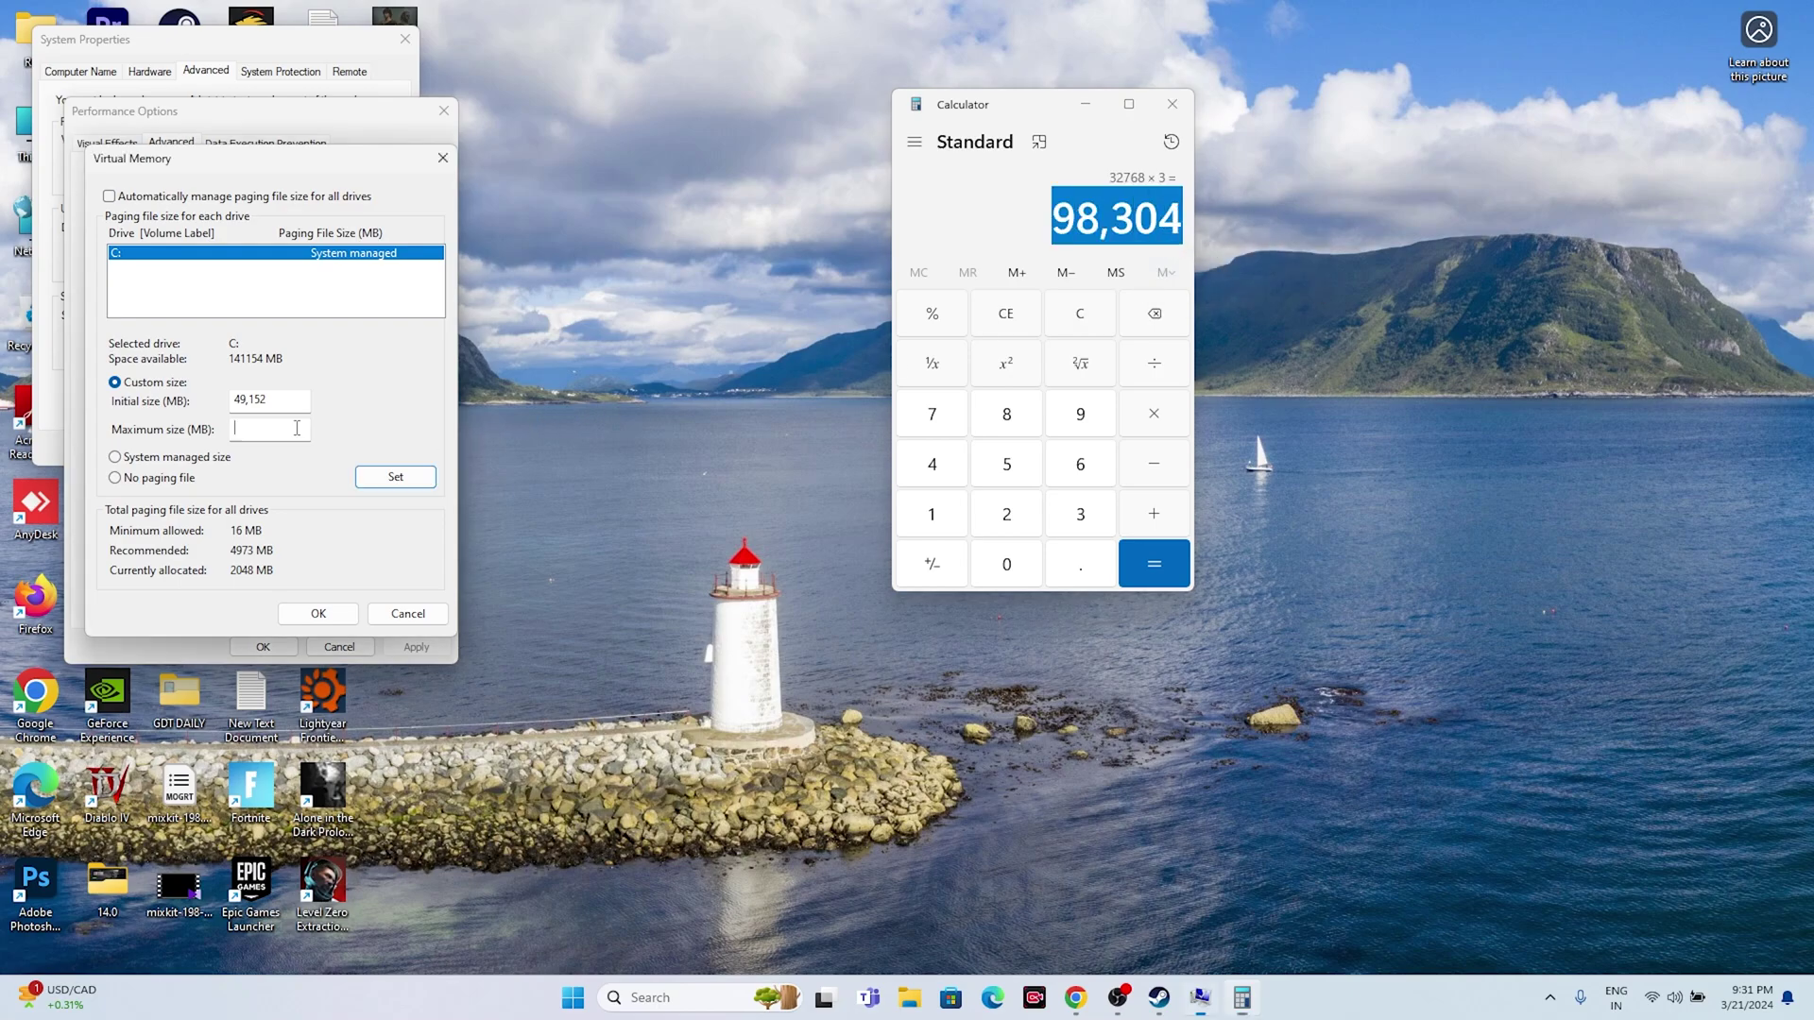
{"action": "left_click", "coordinate": [338, 512]}
{"action": "left_click", "coordinate": [316, 615]}
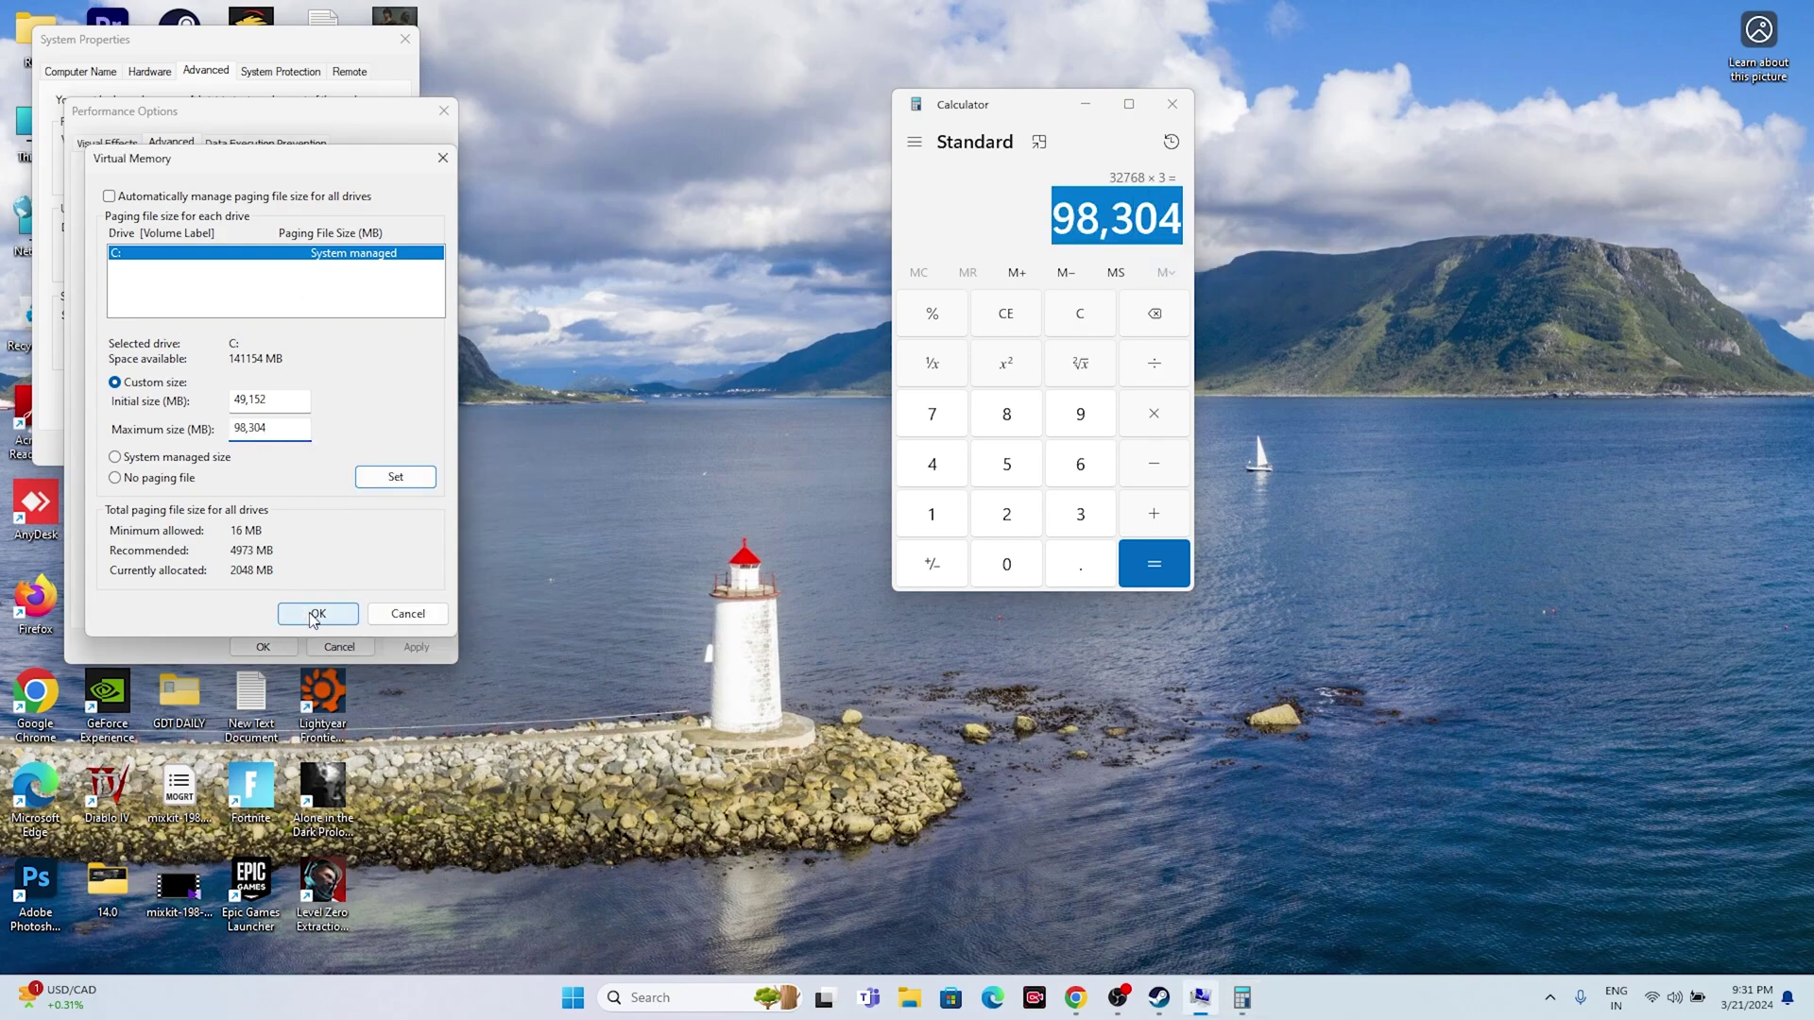
{"action": "left_click", "coordinate": [262, 646]}
{"action": "left_click", "coordinate": [223, 444]}
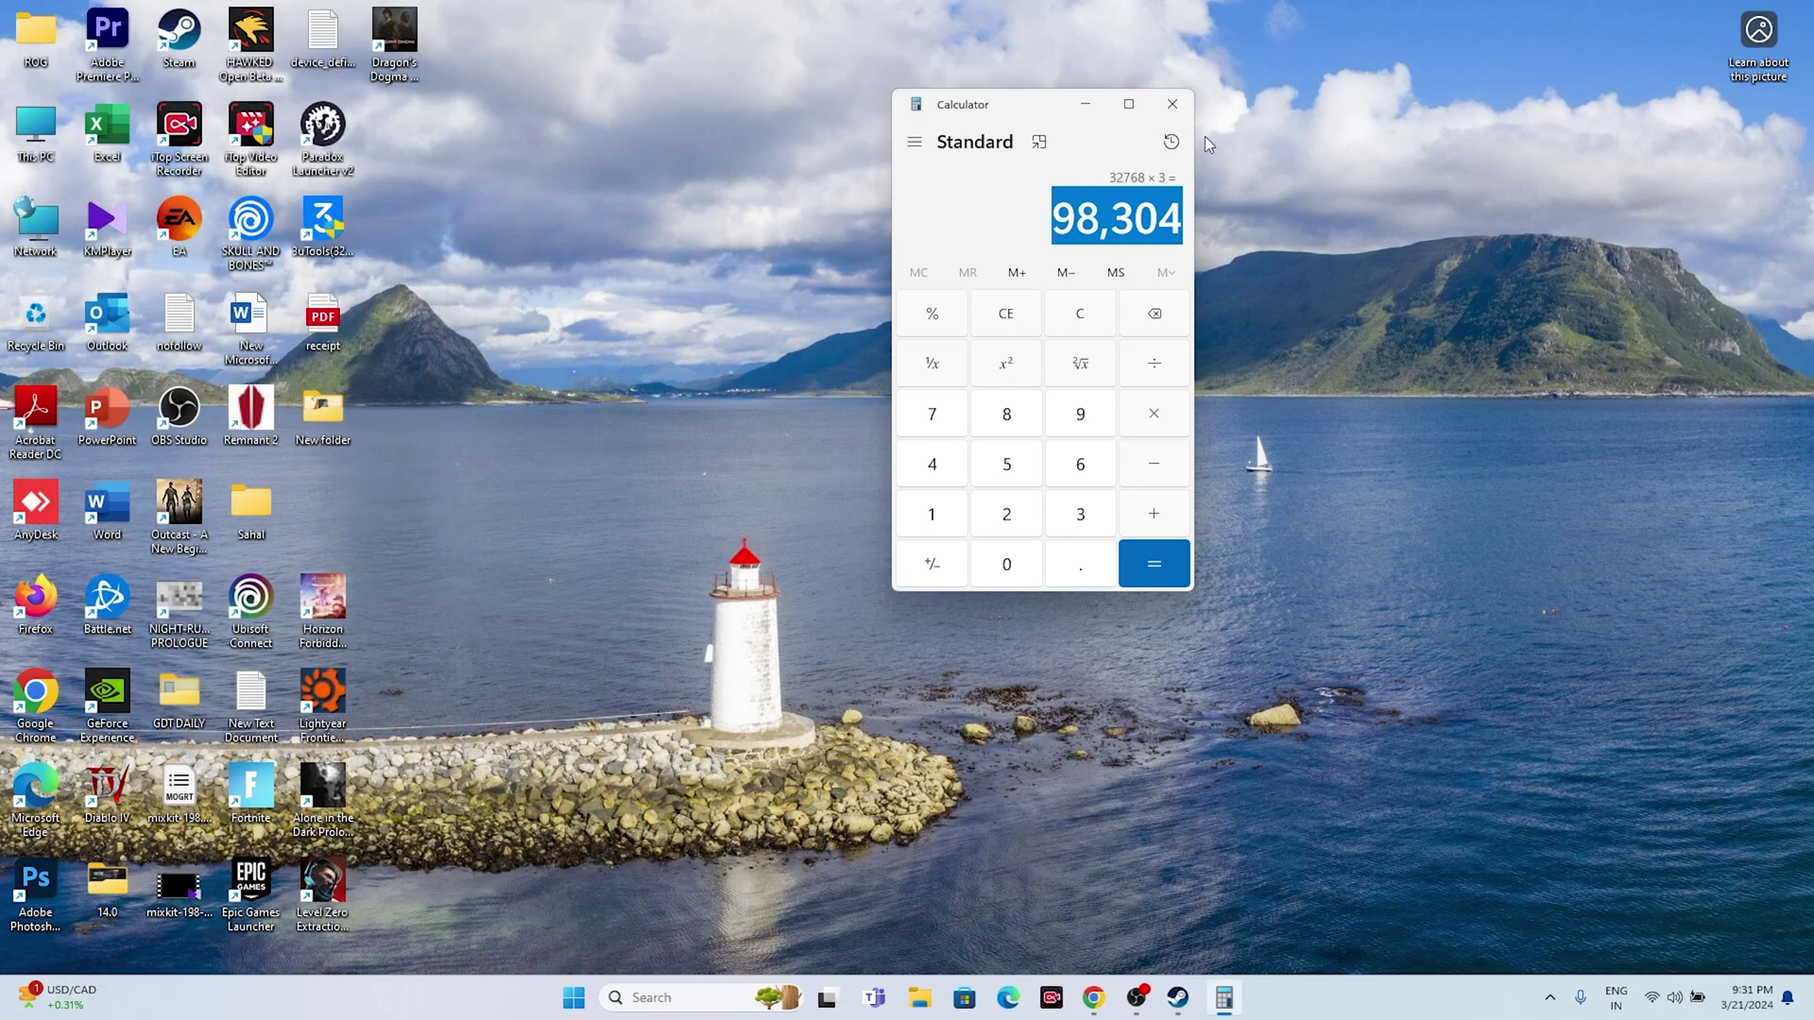
- Bring up Steam, minimize it again, and open Windows Settings through search
{"action": "left_click", "coordinate": [1200, 998]}
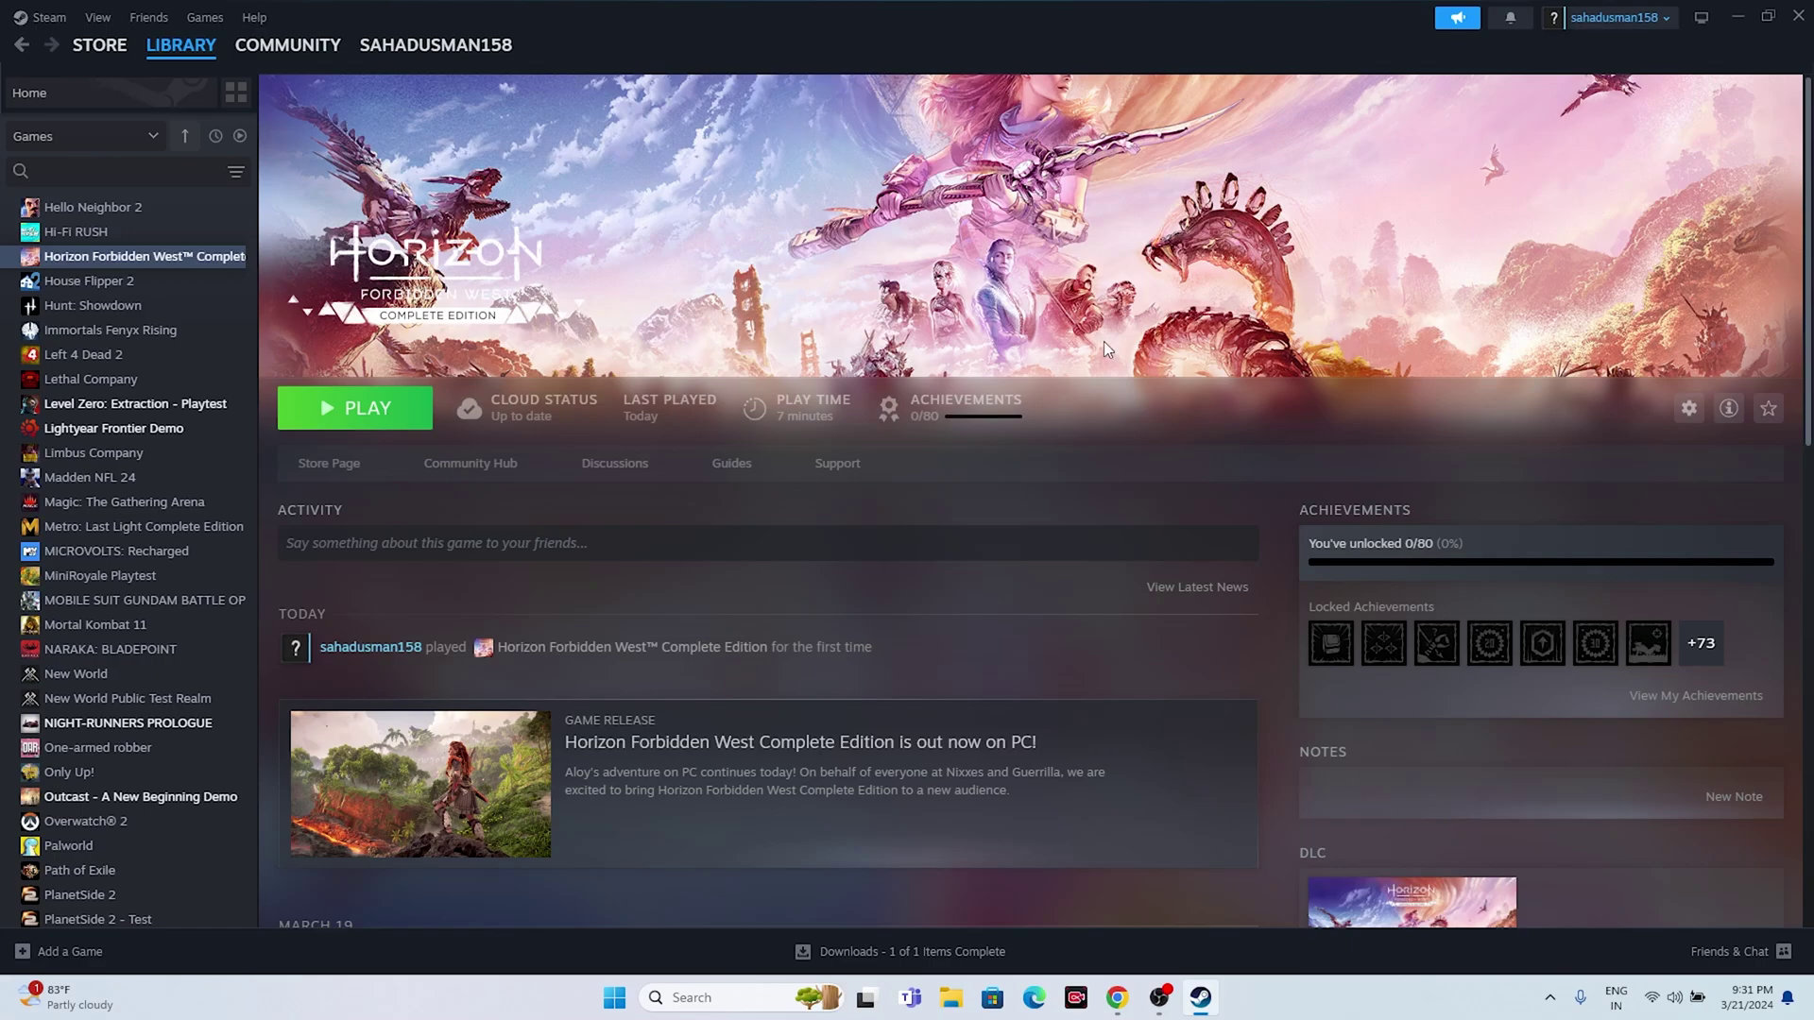
{"action": "left_click", "coordinate": [1733, 14]}
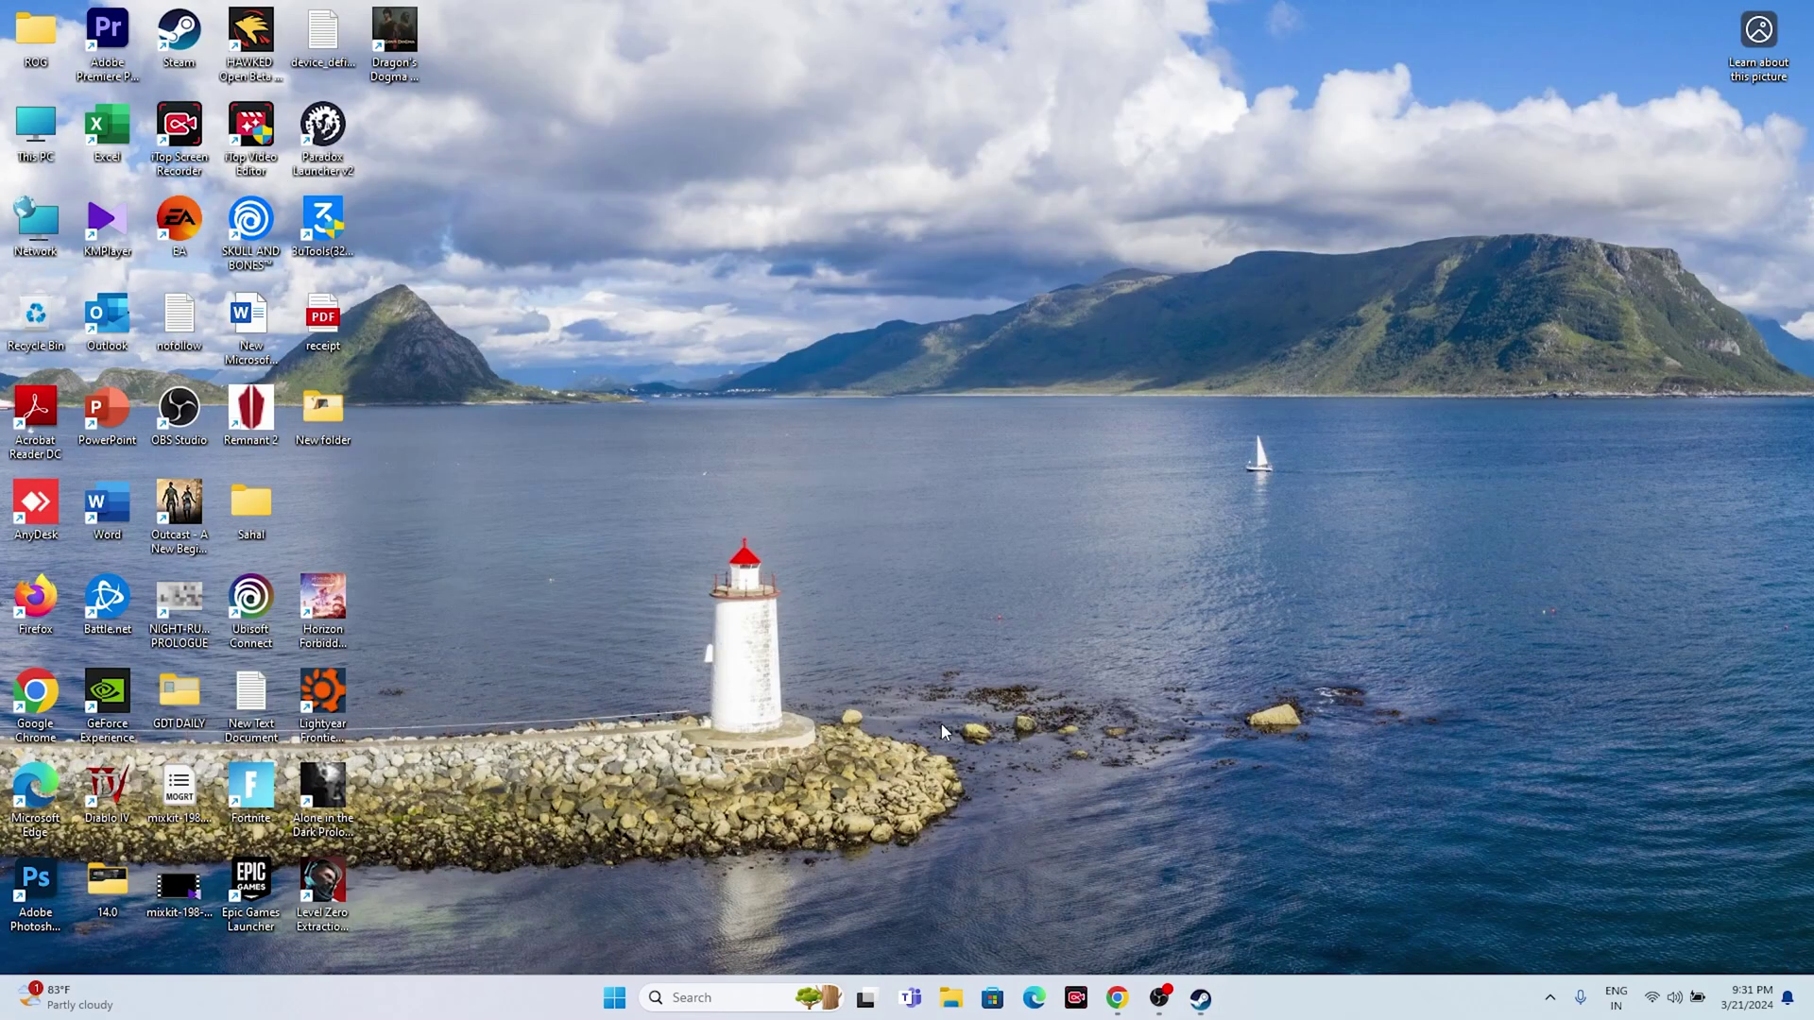
{"action": "left_click", "coordinate": [699, 998]}
{"action": "left_click", "coordinate": [728, 573]}
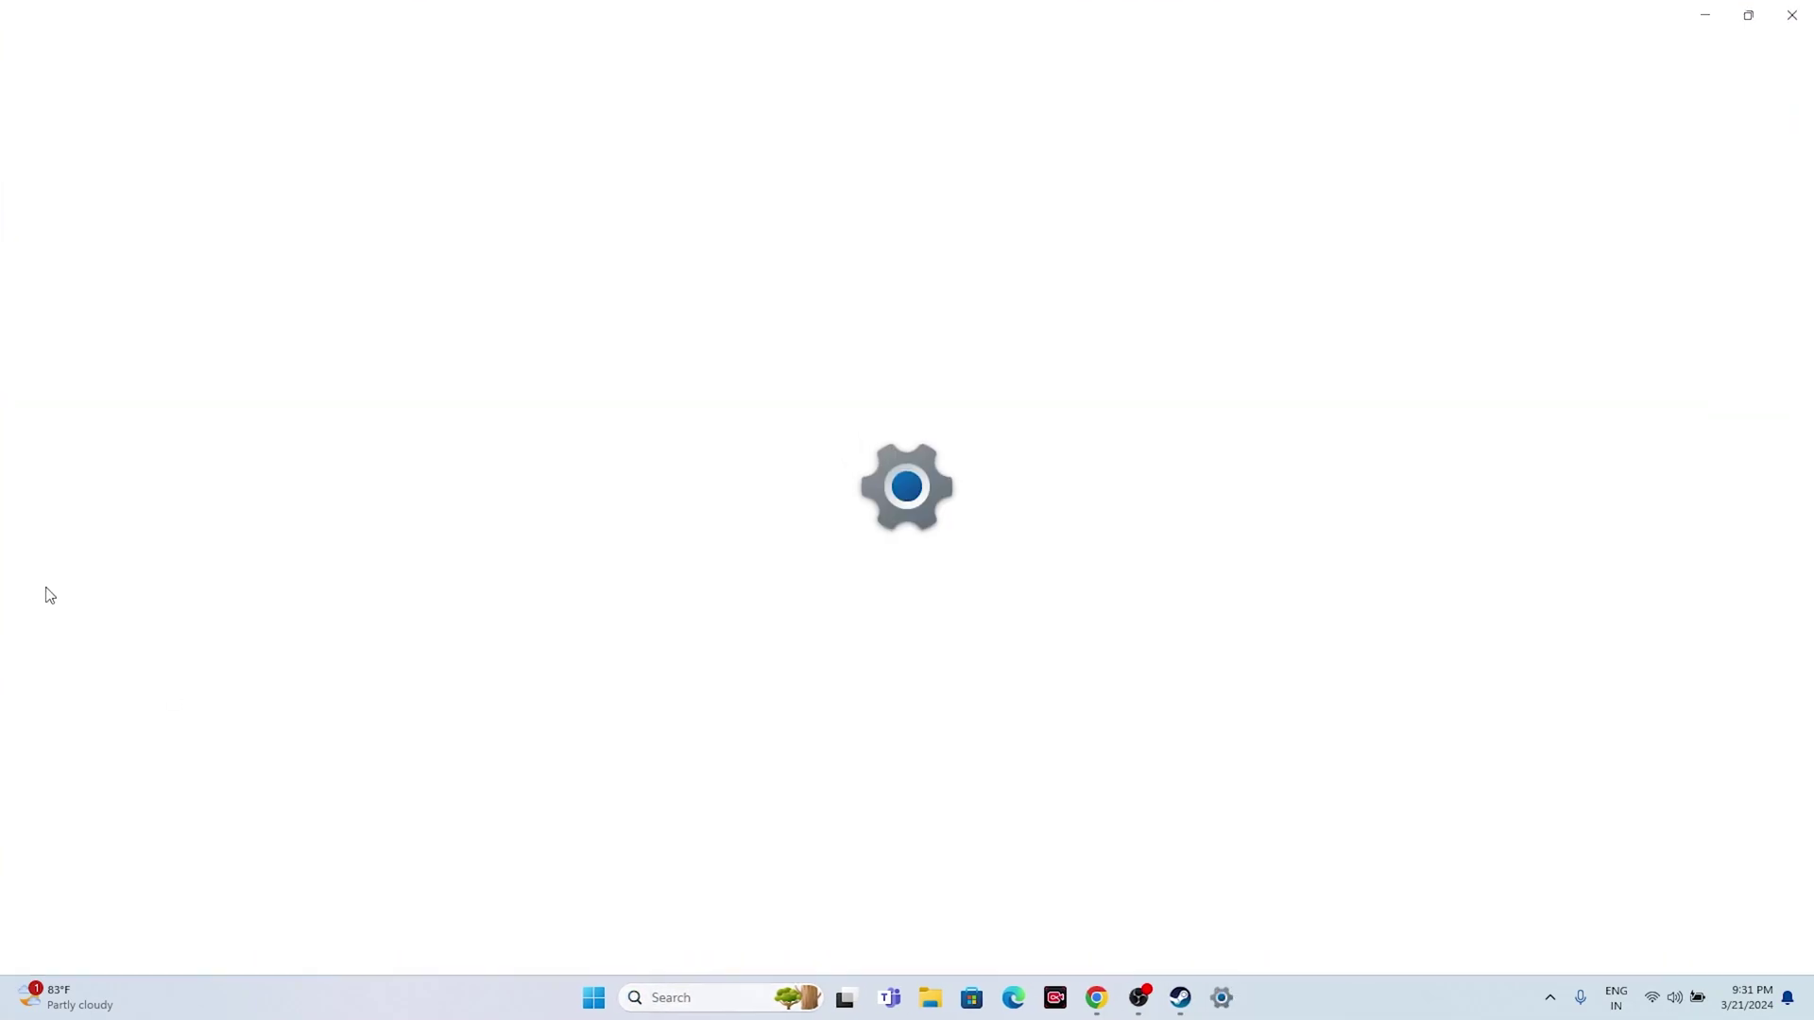
- View the Windows Update page, close Settings, and bring up Steam before minimizing it again
{"action": "left_click", "coordinate": [92, 628]}
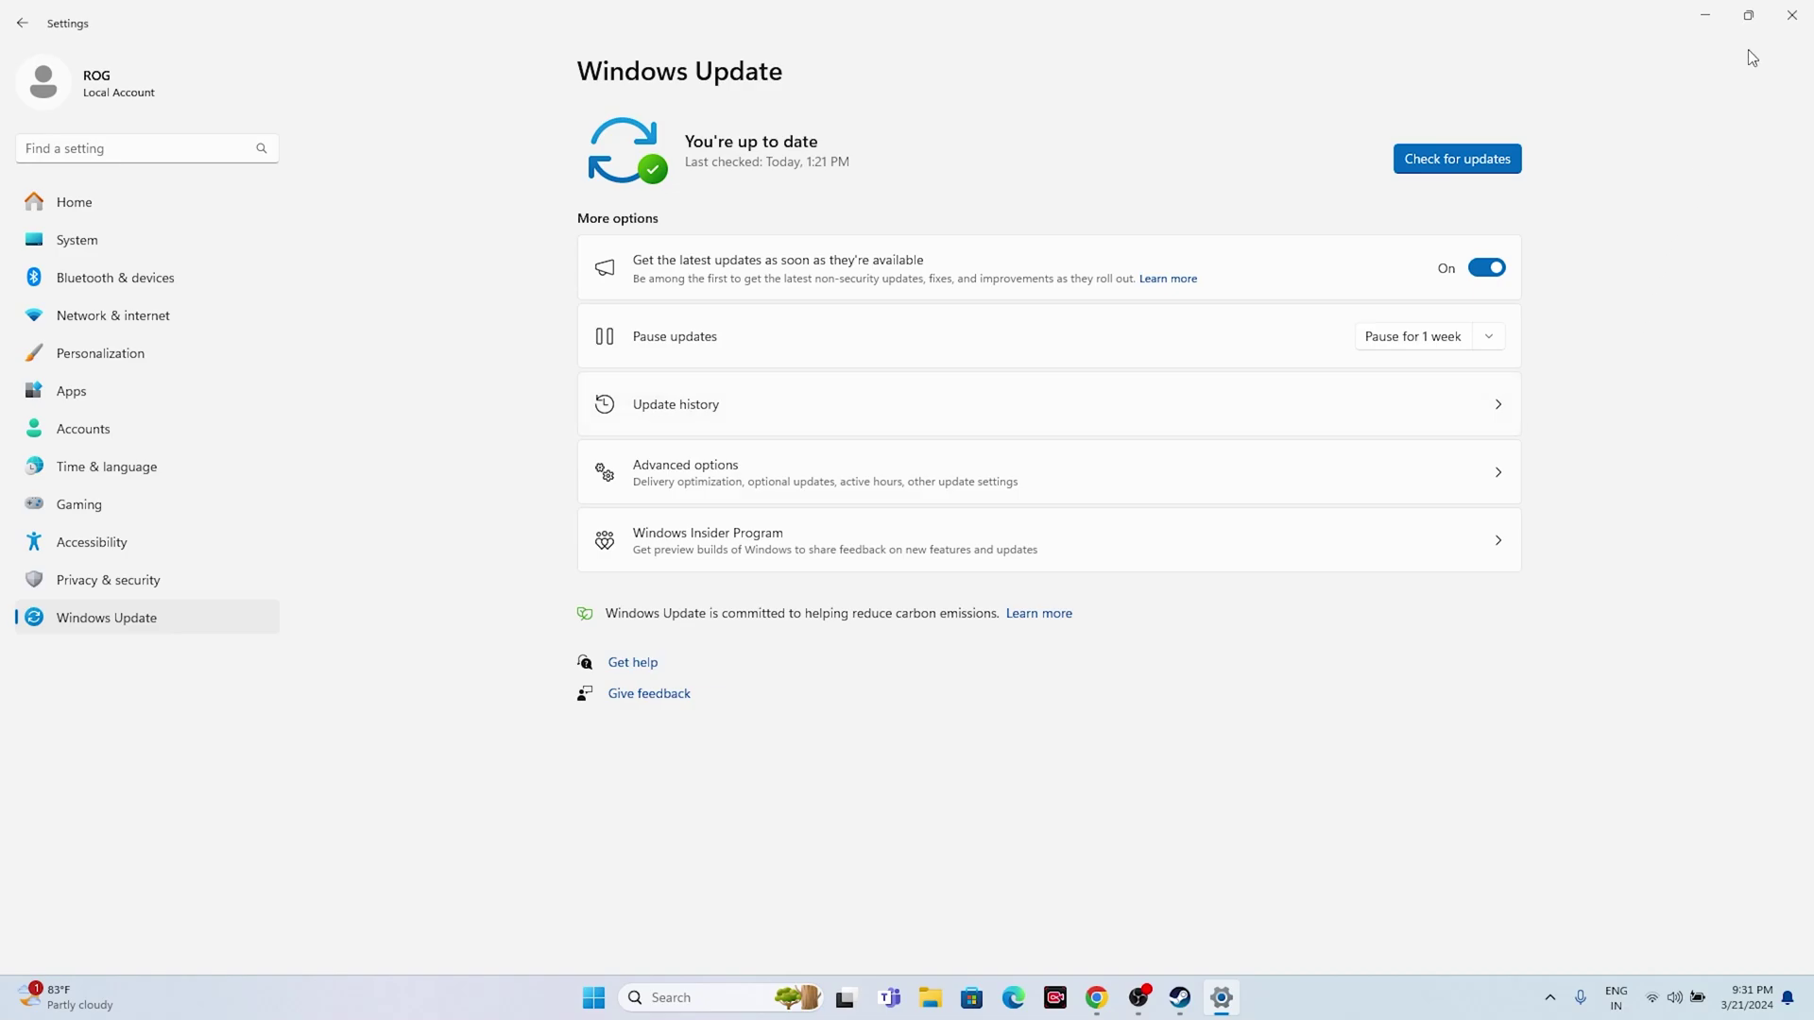
{"action": "left_click", "coordinate": [1790, 28]}
{"action": "left_click", "coordinate": [1200, 998]}
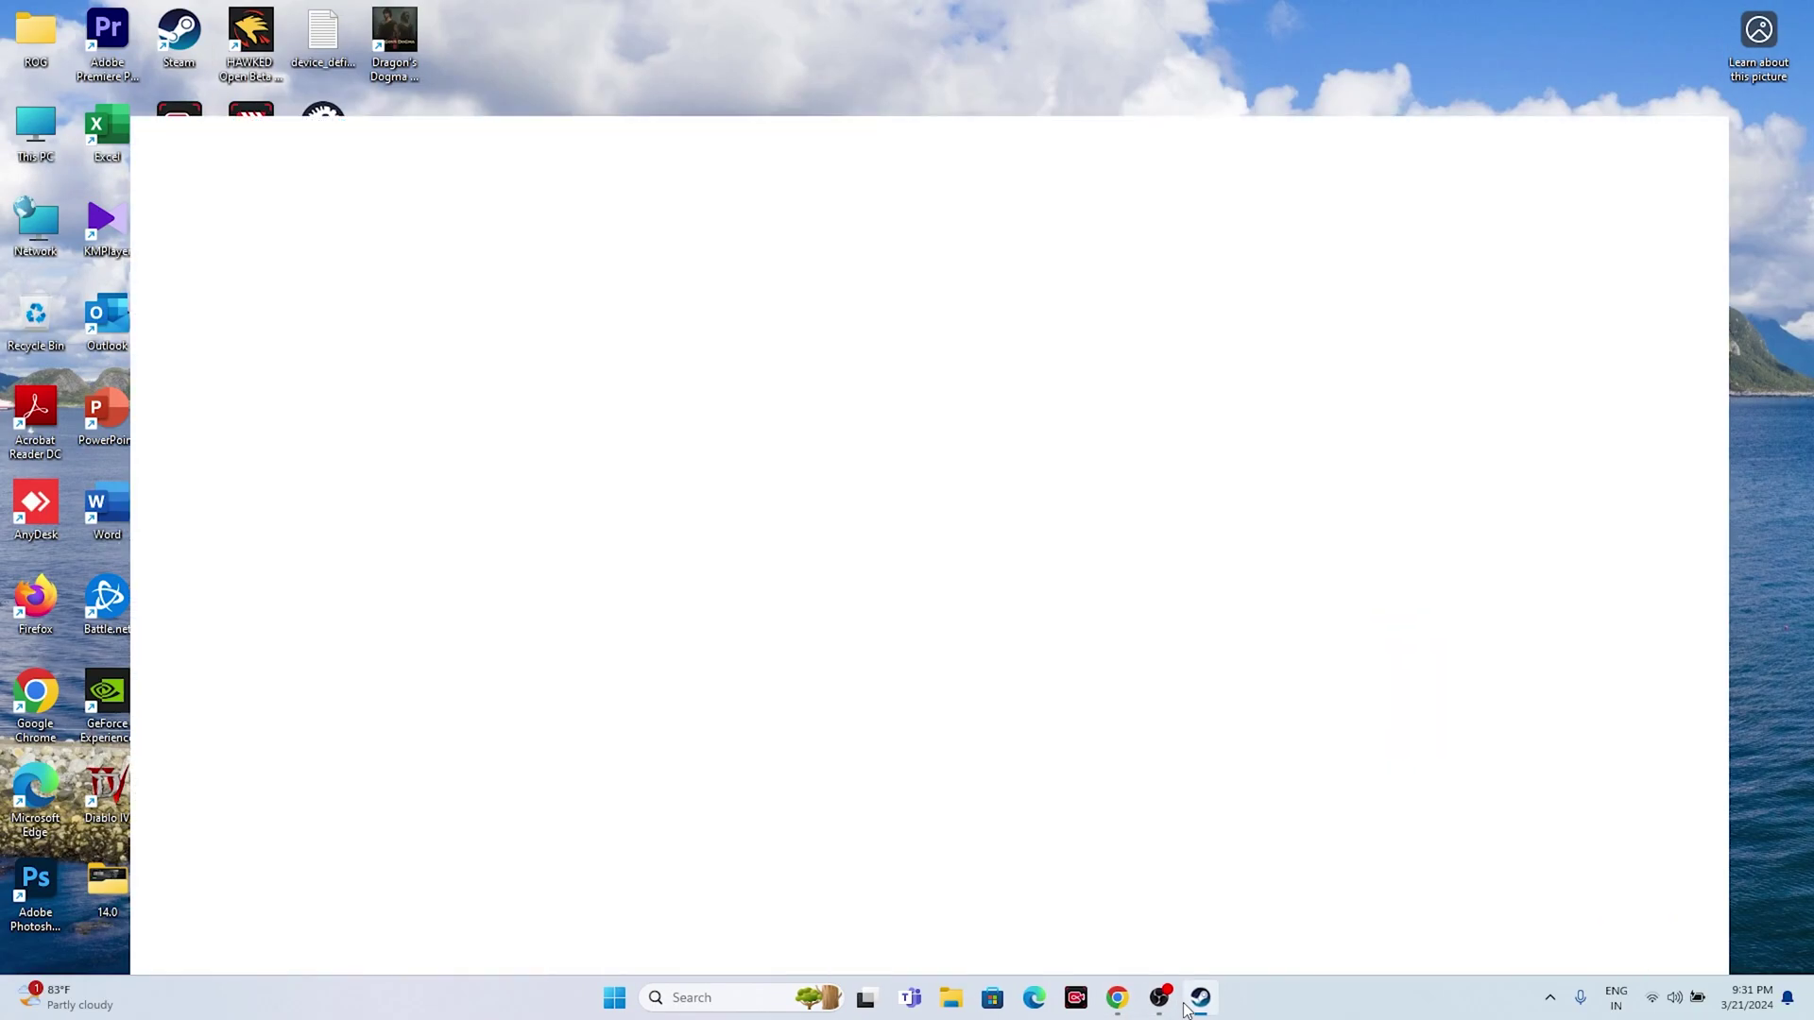
{"action": "mouse_move", "coordinate": [1205, 1007]}
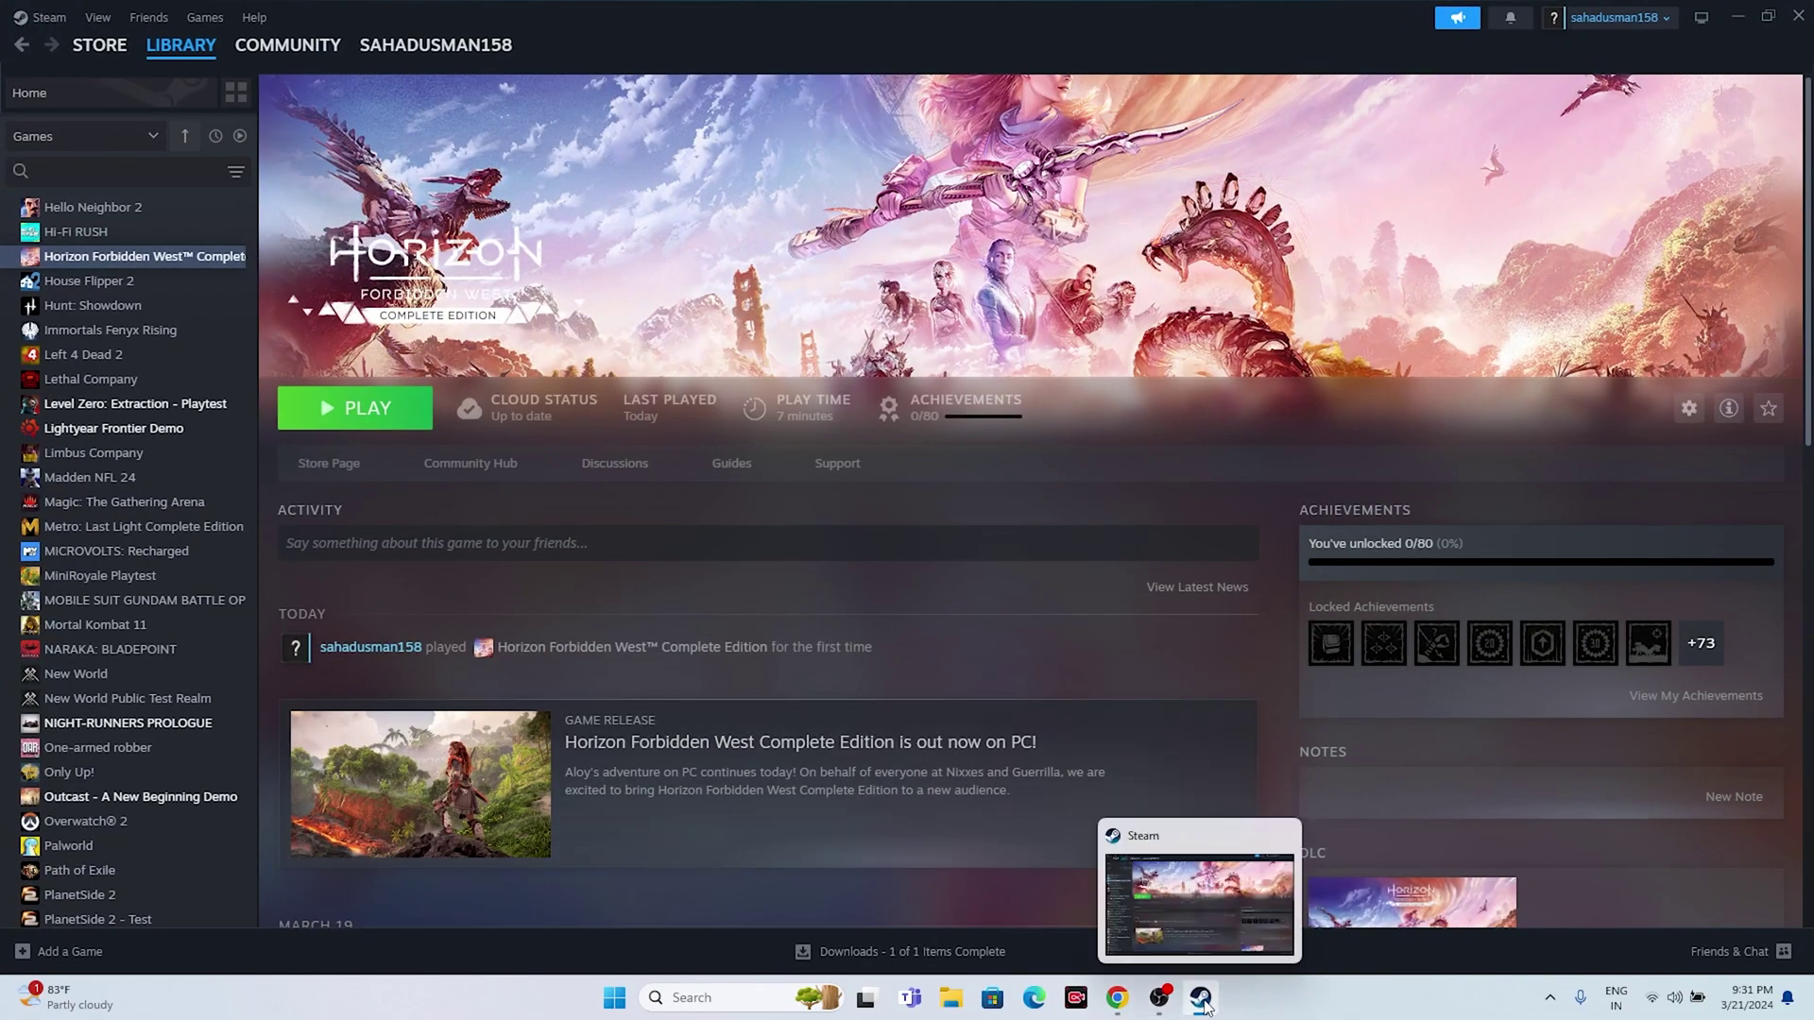
{"action": "left_click", "coordinate": [1736, 19]}
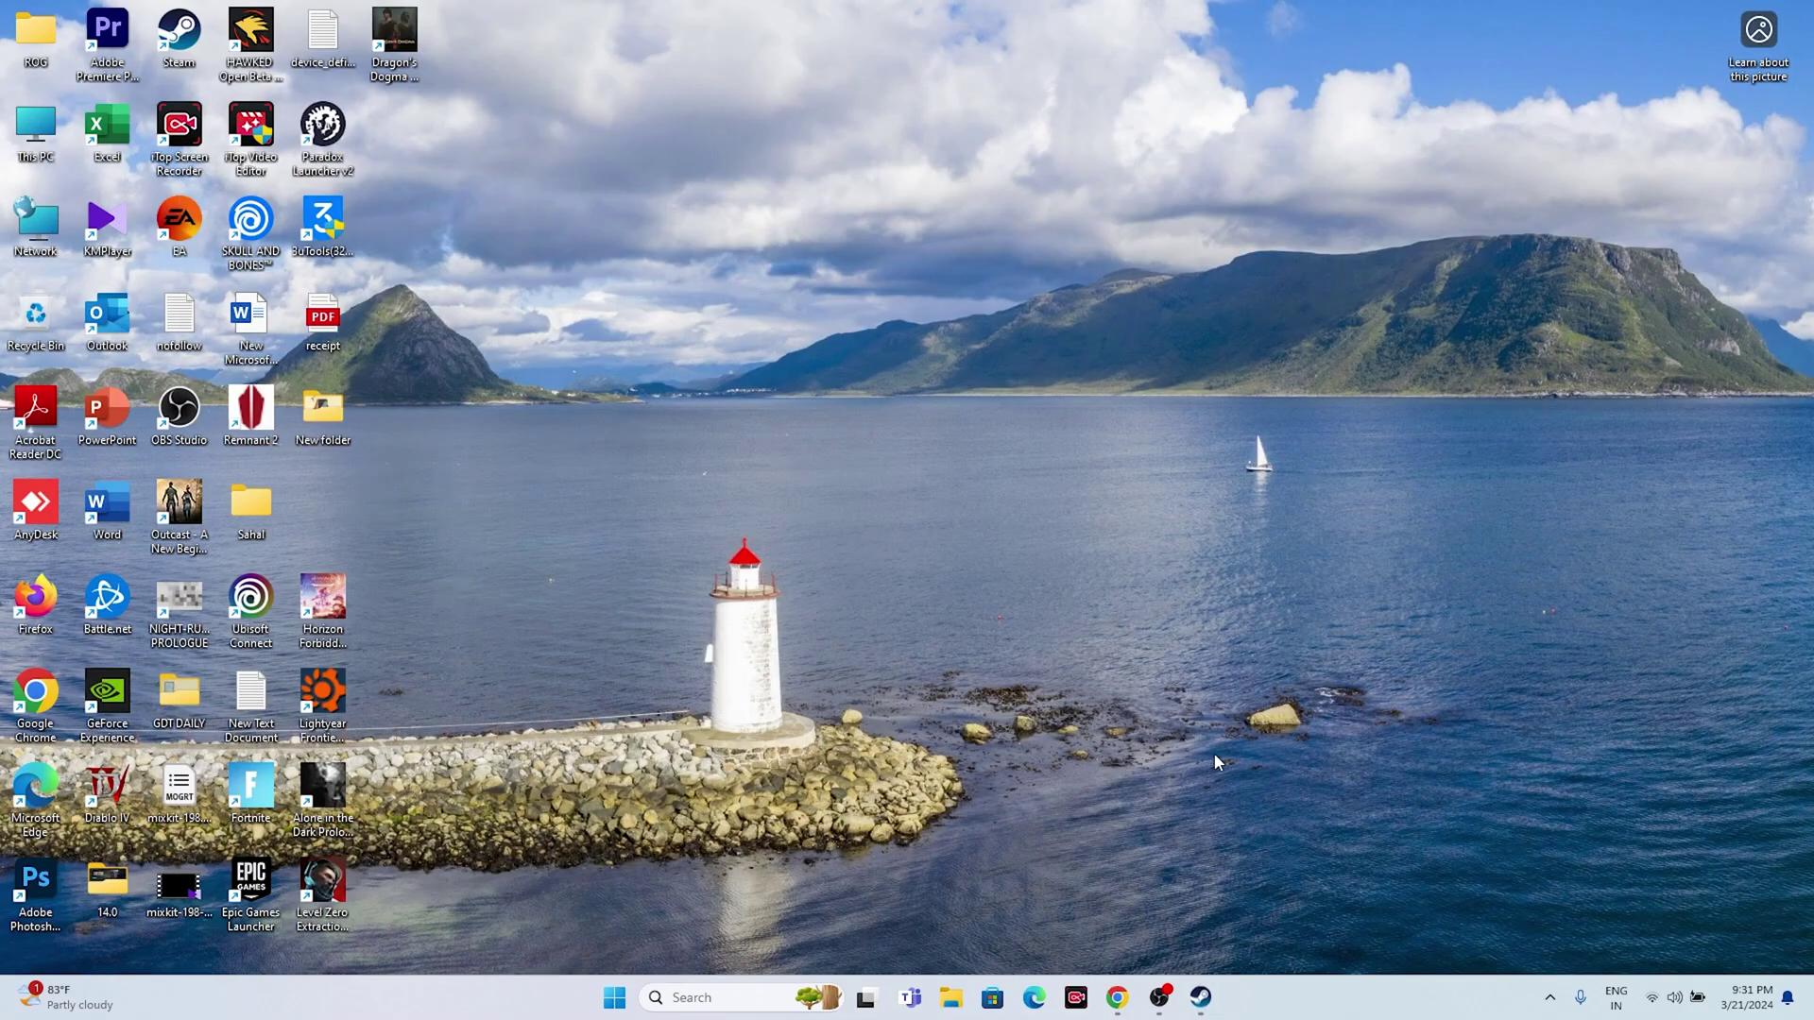
- Switch to Chrome, open the GeForce Drivers page, decline its push notifications, and go to the Manual Driver Search form
{"action": "left_click", "coordinate": [1117, 998]}
{"action": "left_click", "coordinate": [1049, 19]}
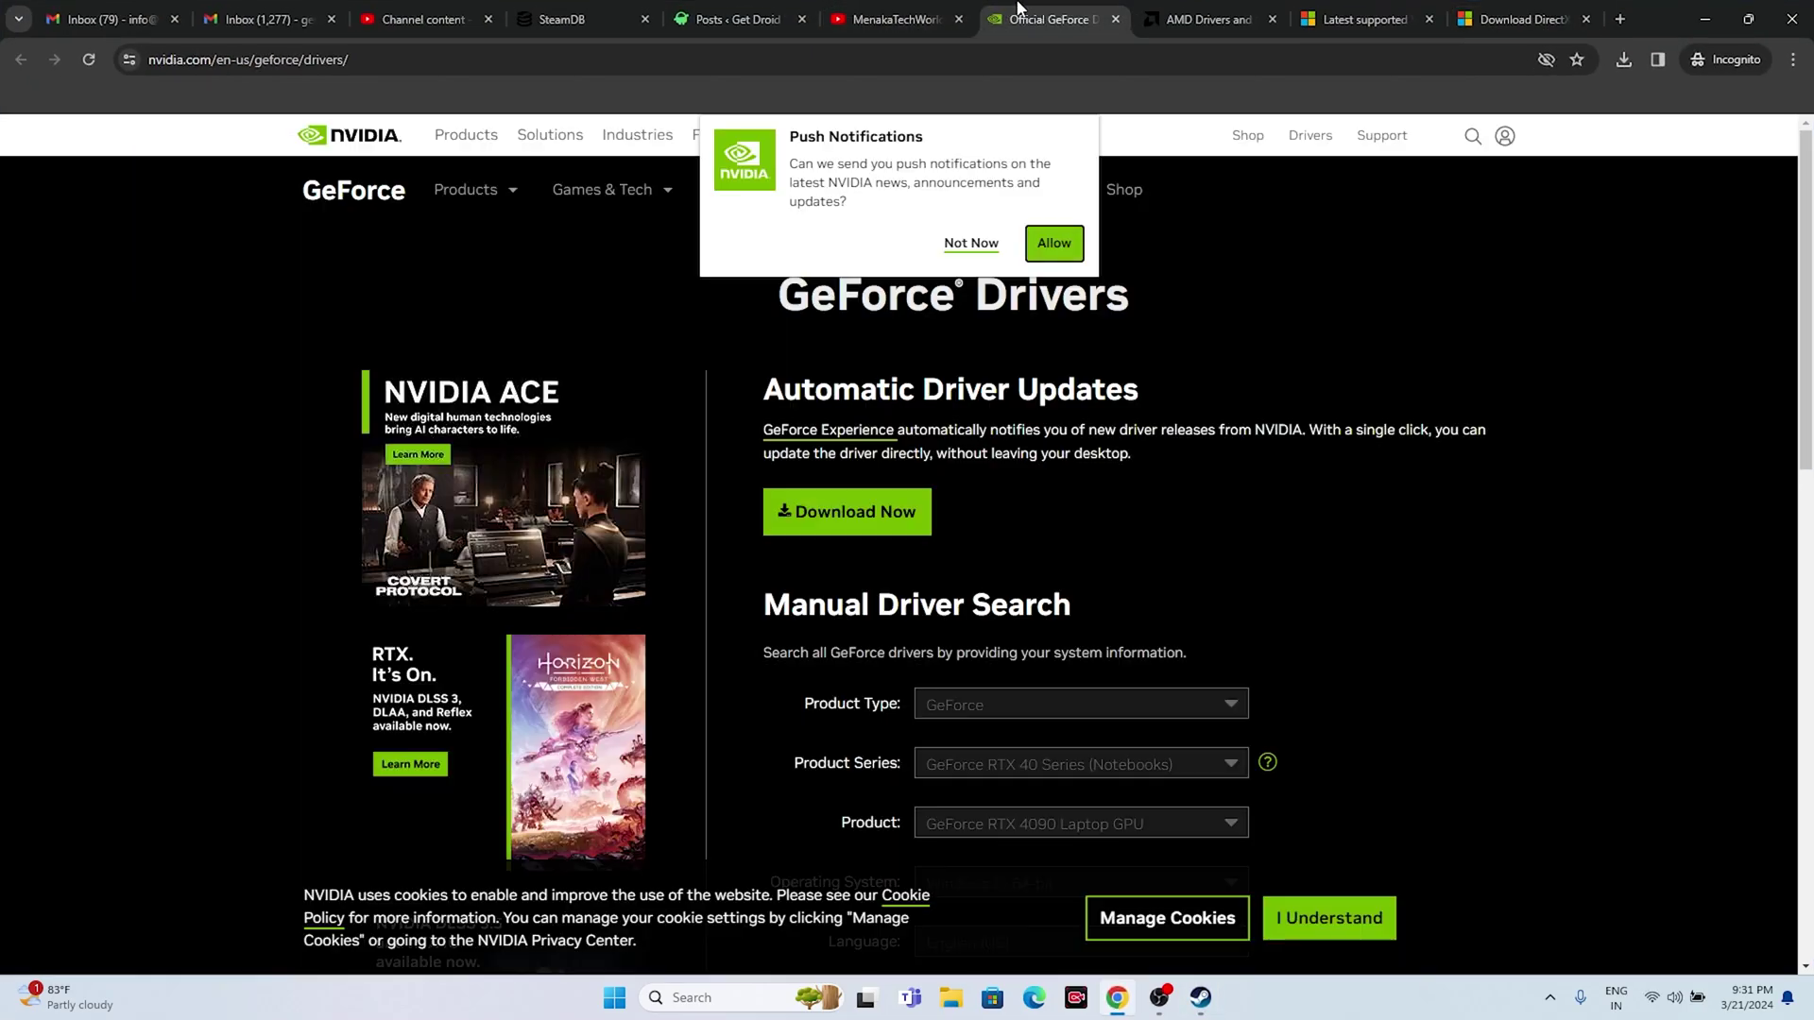
{"action": "left_click", "coordinate": [971, 243]}
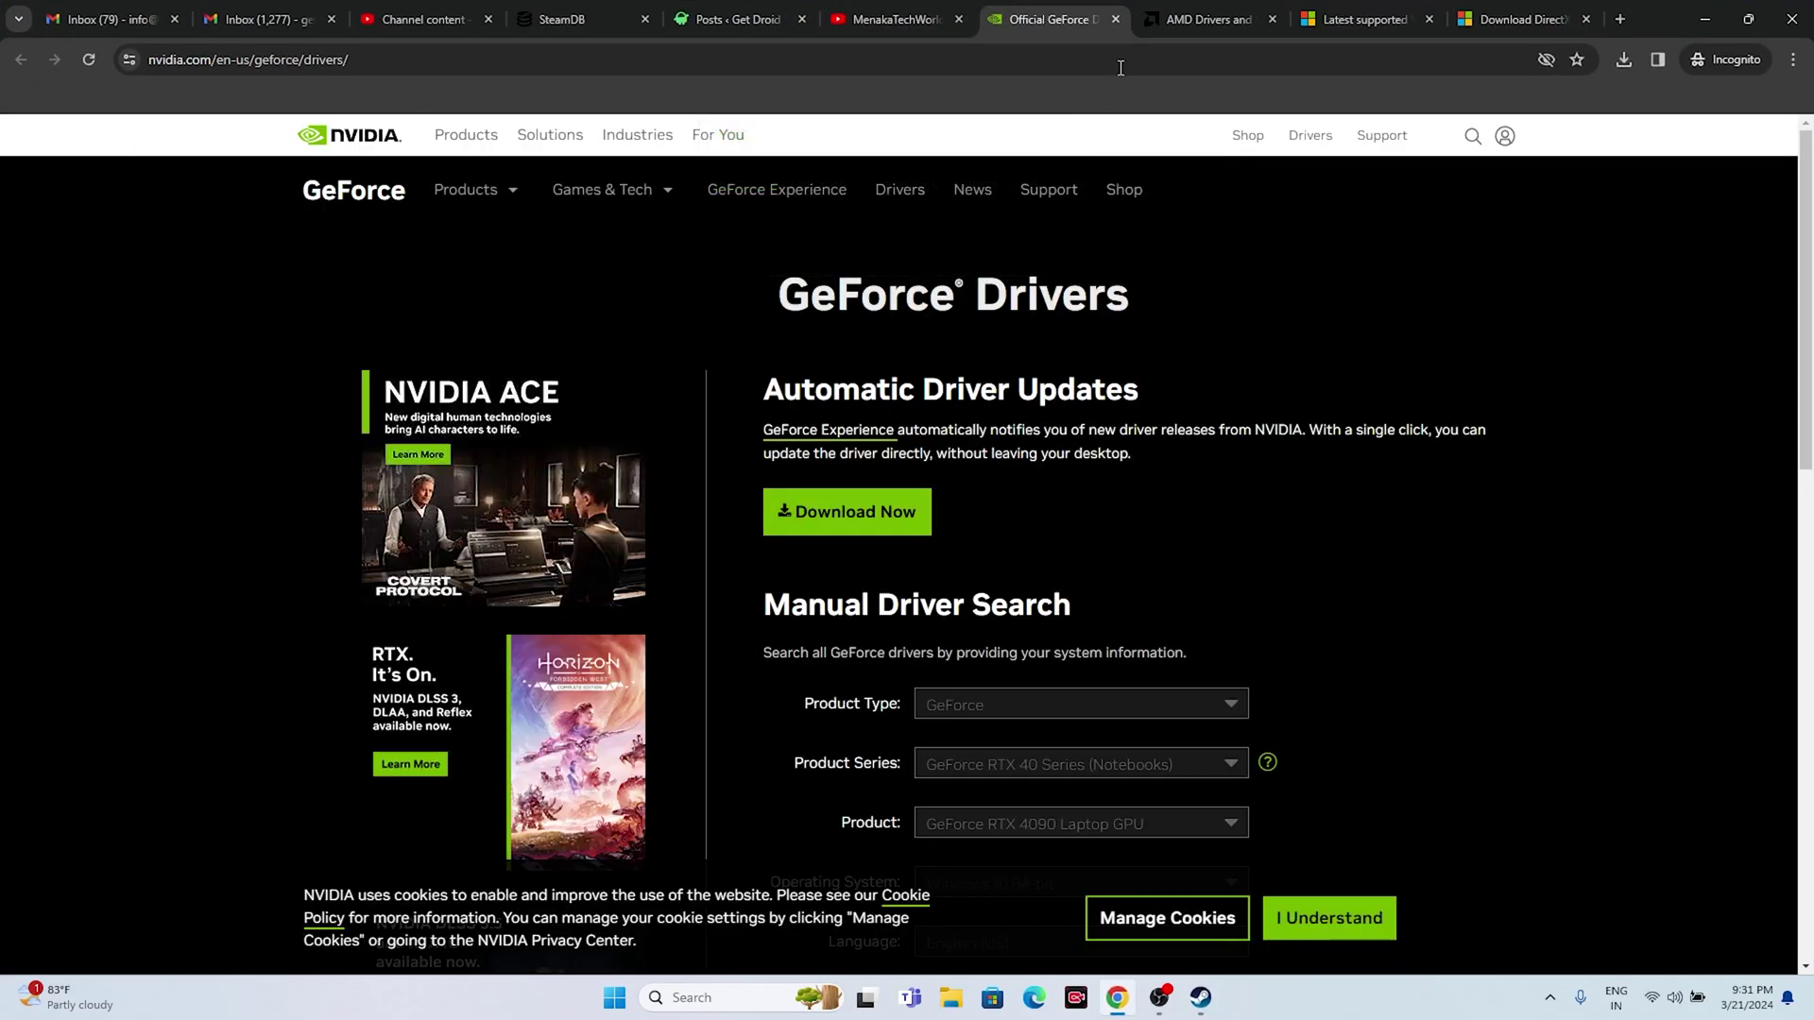
{"action": "left_click", "coordinate": [1210, 19]}
{"action": "left_click", "coordinate": [1059, 19]}
{"action": "scroll", "coordinate": [1501, 284], "scroll_direction": "down", "scroll_amount": 1}
{"action": "scroll", "coordinate": [1498, 285], "scroll_direction": "up", "scroll_amount": 1}
{"action": "scroll", "coordinate": [1278, 417], "scroll_direction": "down", "scroll_amount": 4}
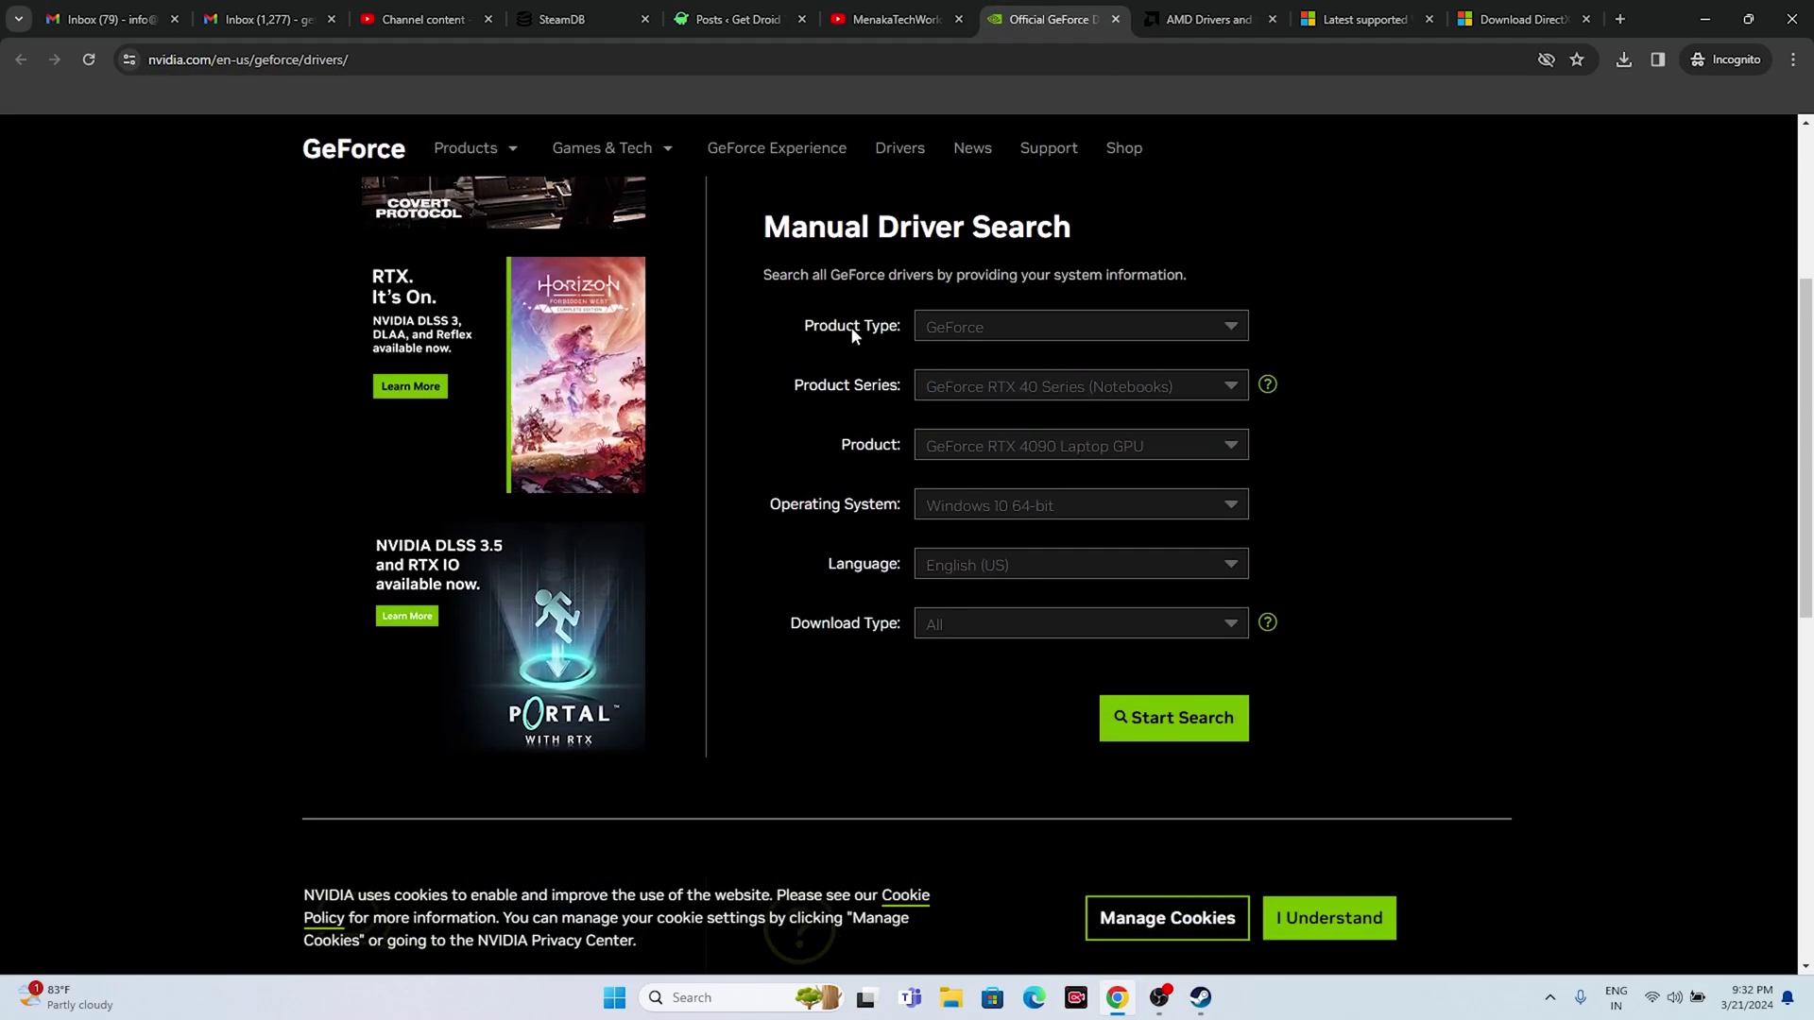
- Set the product type to GeForce, the series to GeForce RTX 40 Series, and the product to NVIDIA GeForce RTX 4090
{"action": "left_click", "coordinate": [978, 331]}
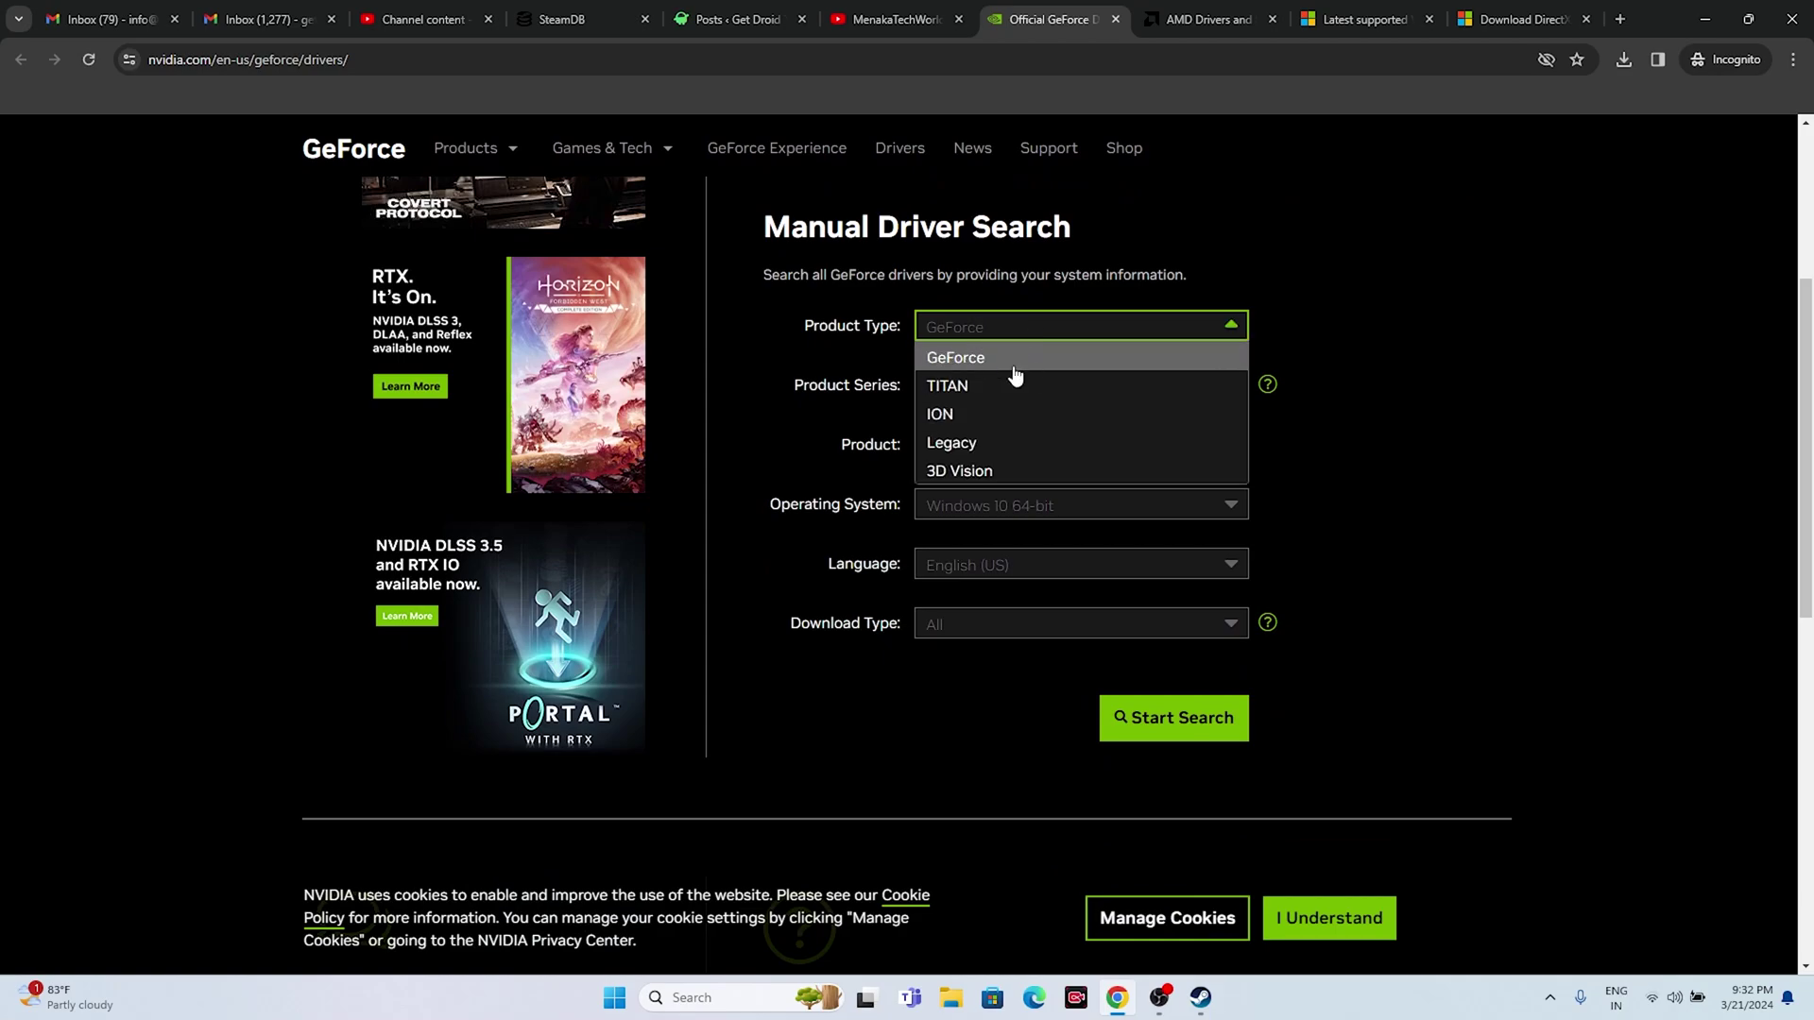
{"action": "left_click", "coordinate": [1000, 360]}
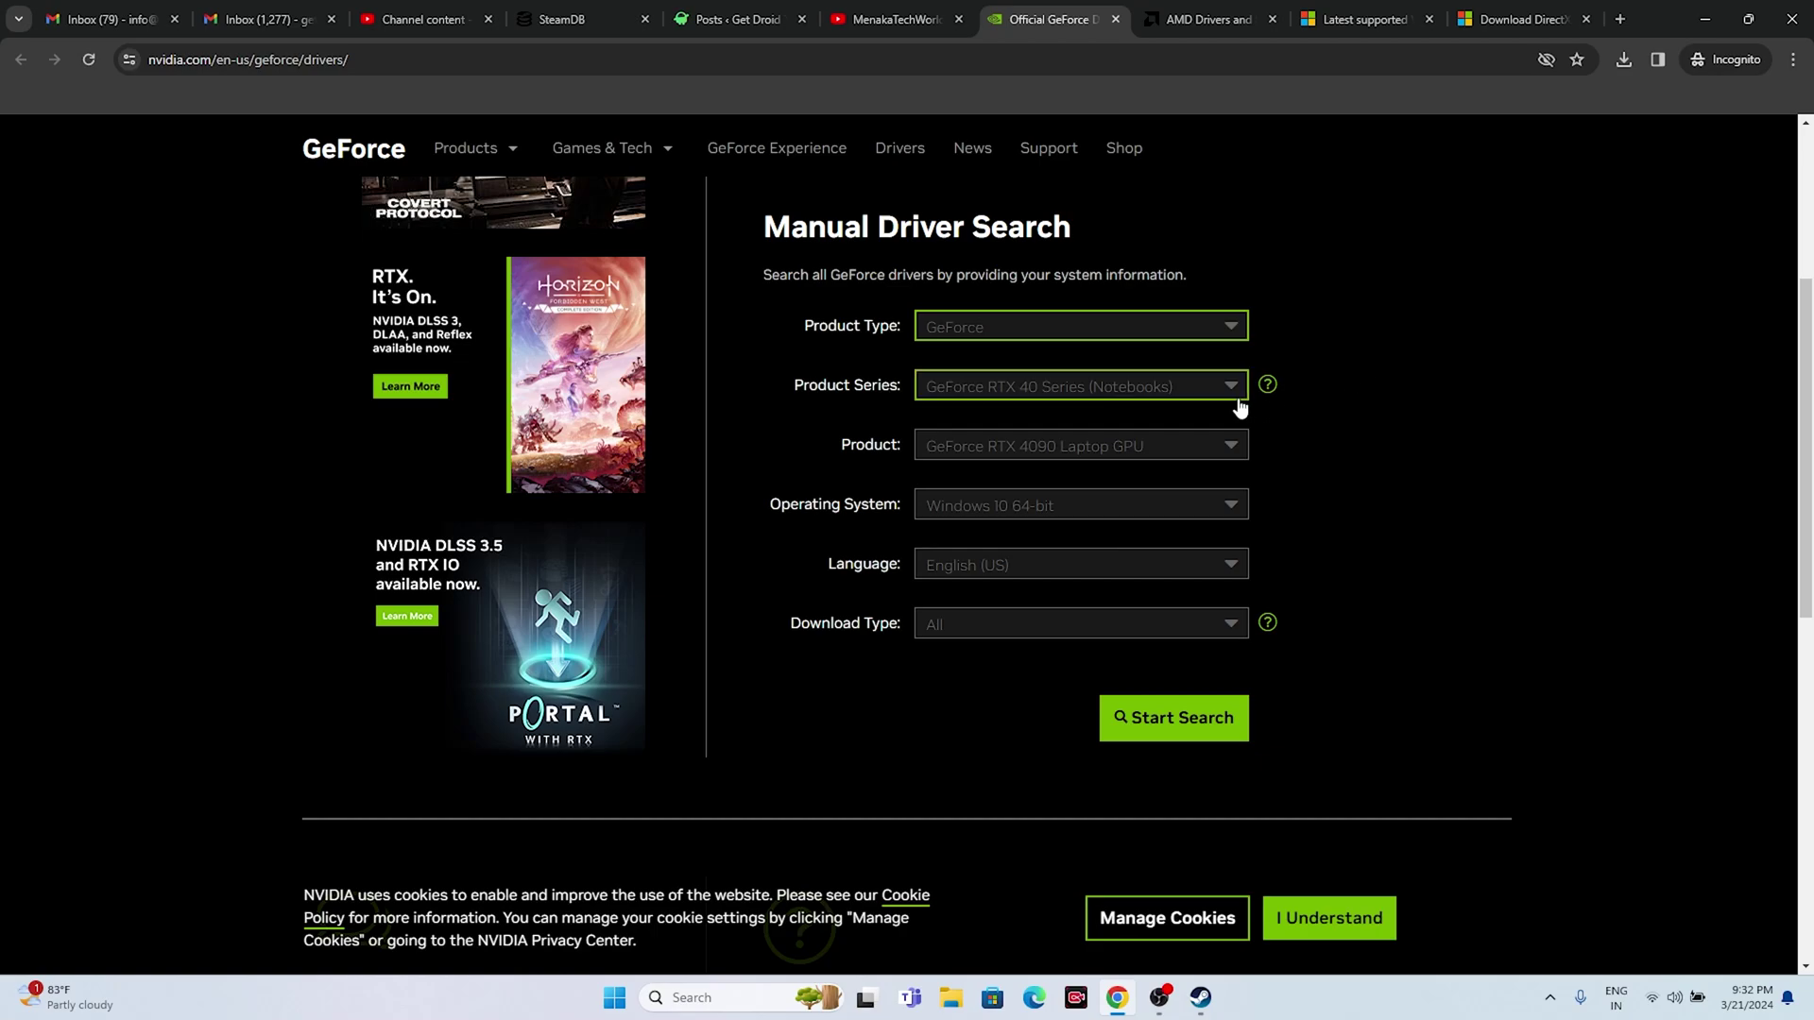
{"action": "left_click", "coordinate": [1112, 389]}
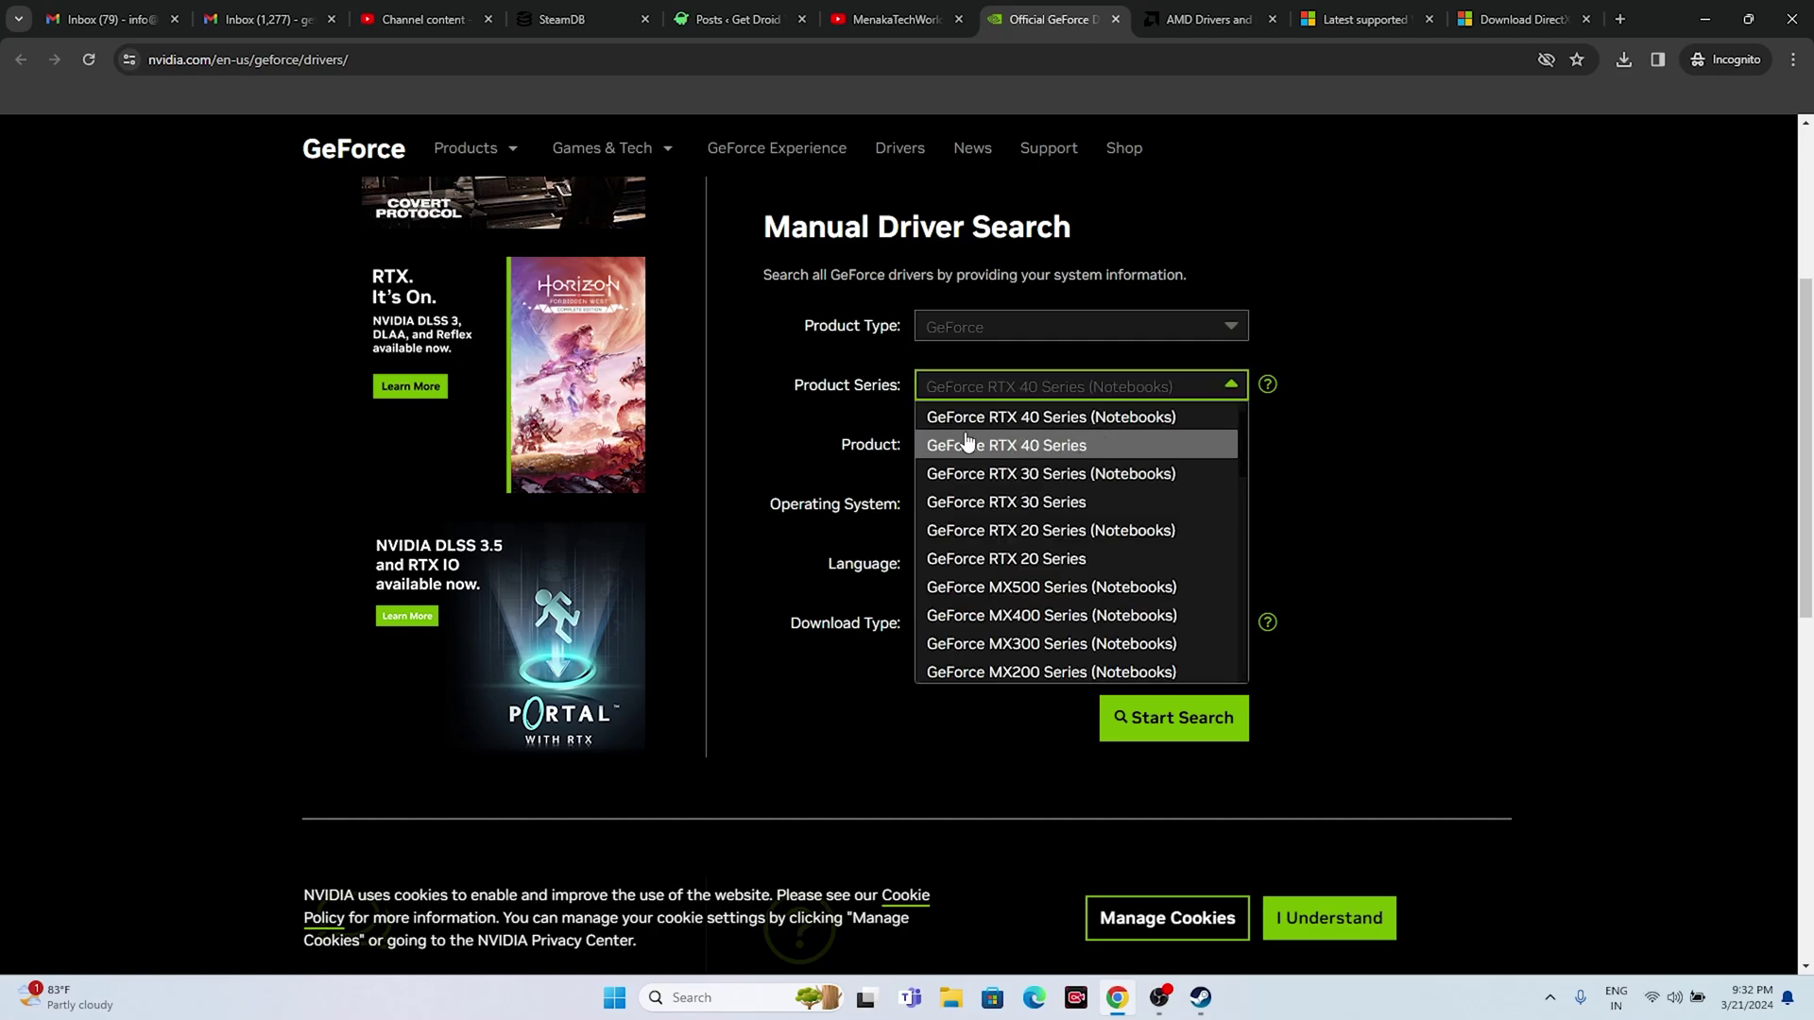
{"action": "left_click", "coordinate": [1037, 448]}
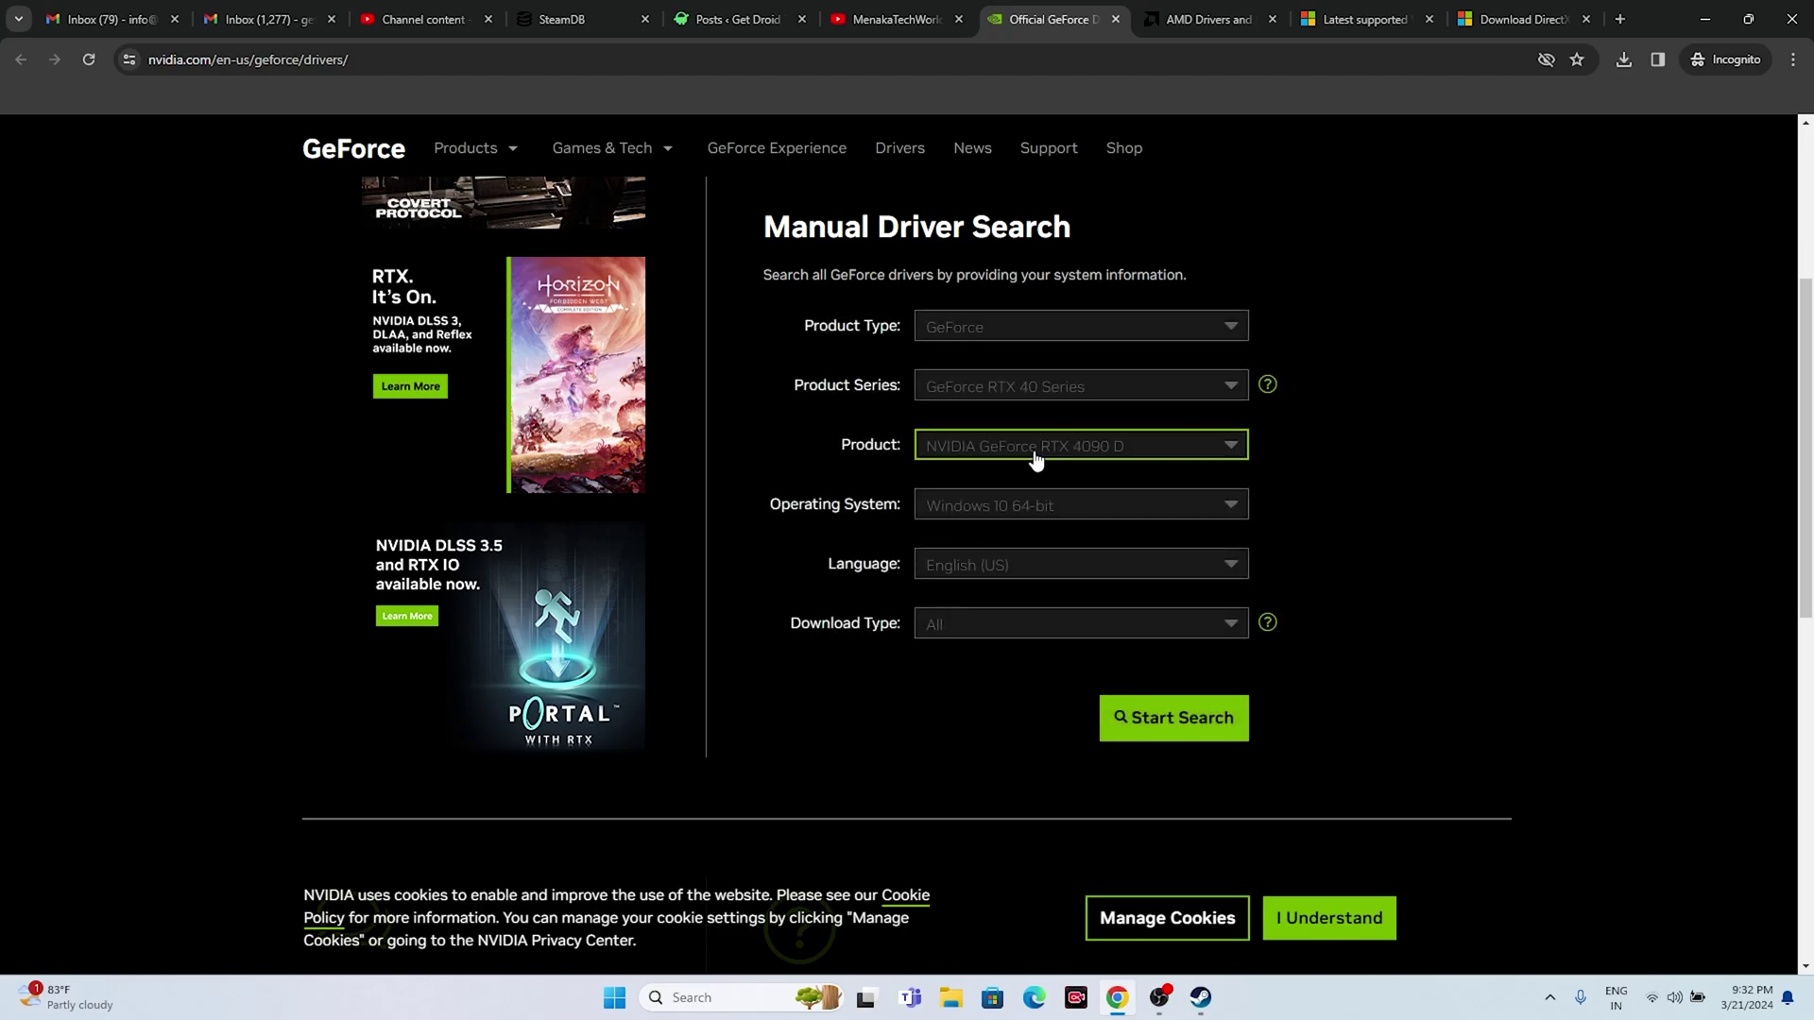
{"action": "left_click", "coordinate": [1065, 454]}
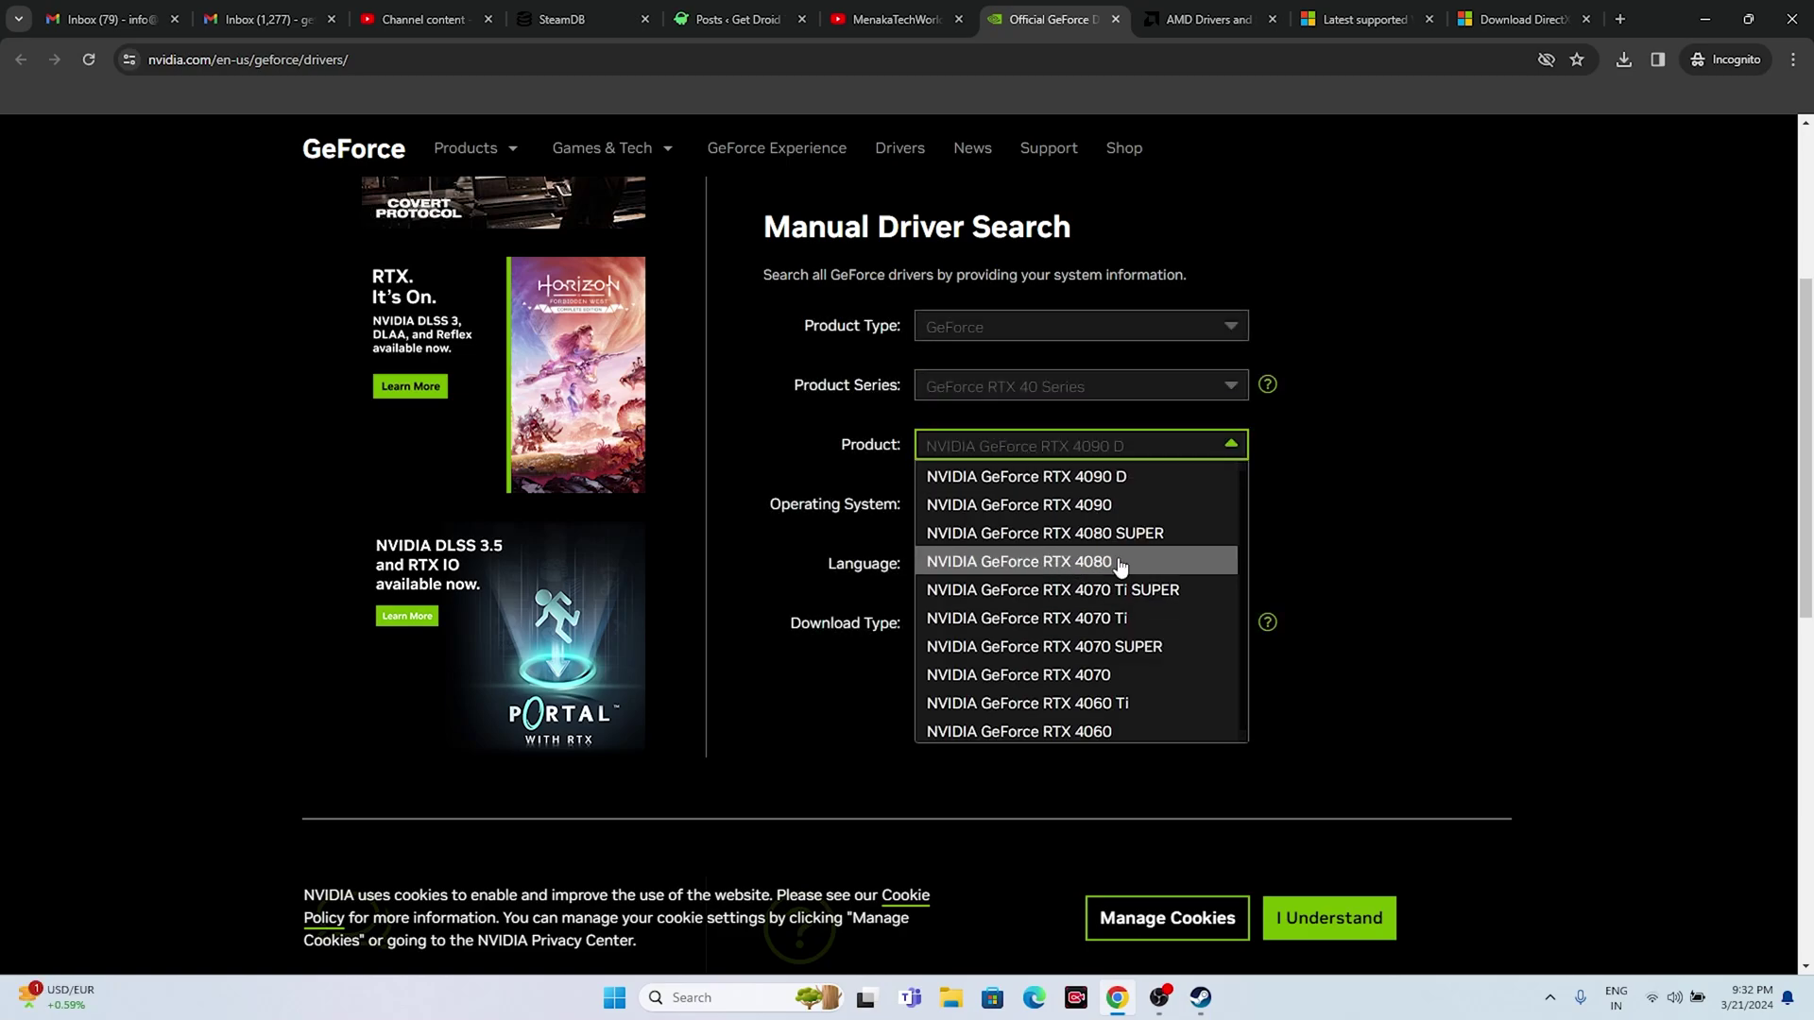
{"action": "left_click", "coordinate": [1096, 509]}
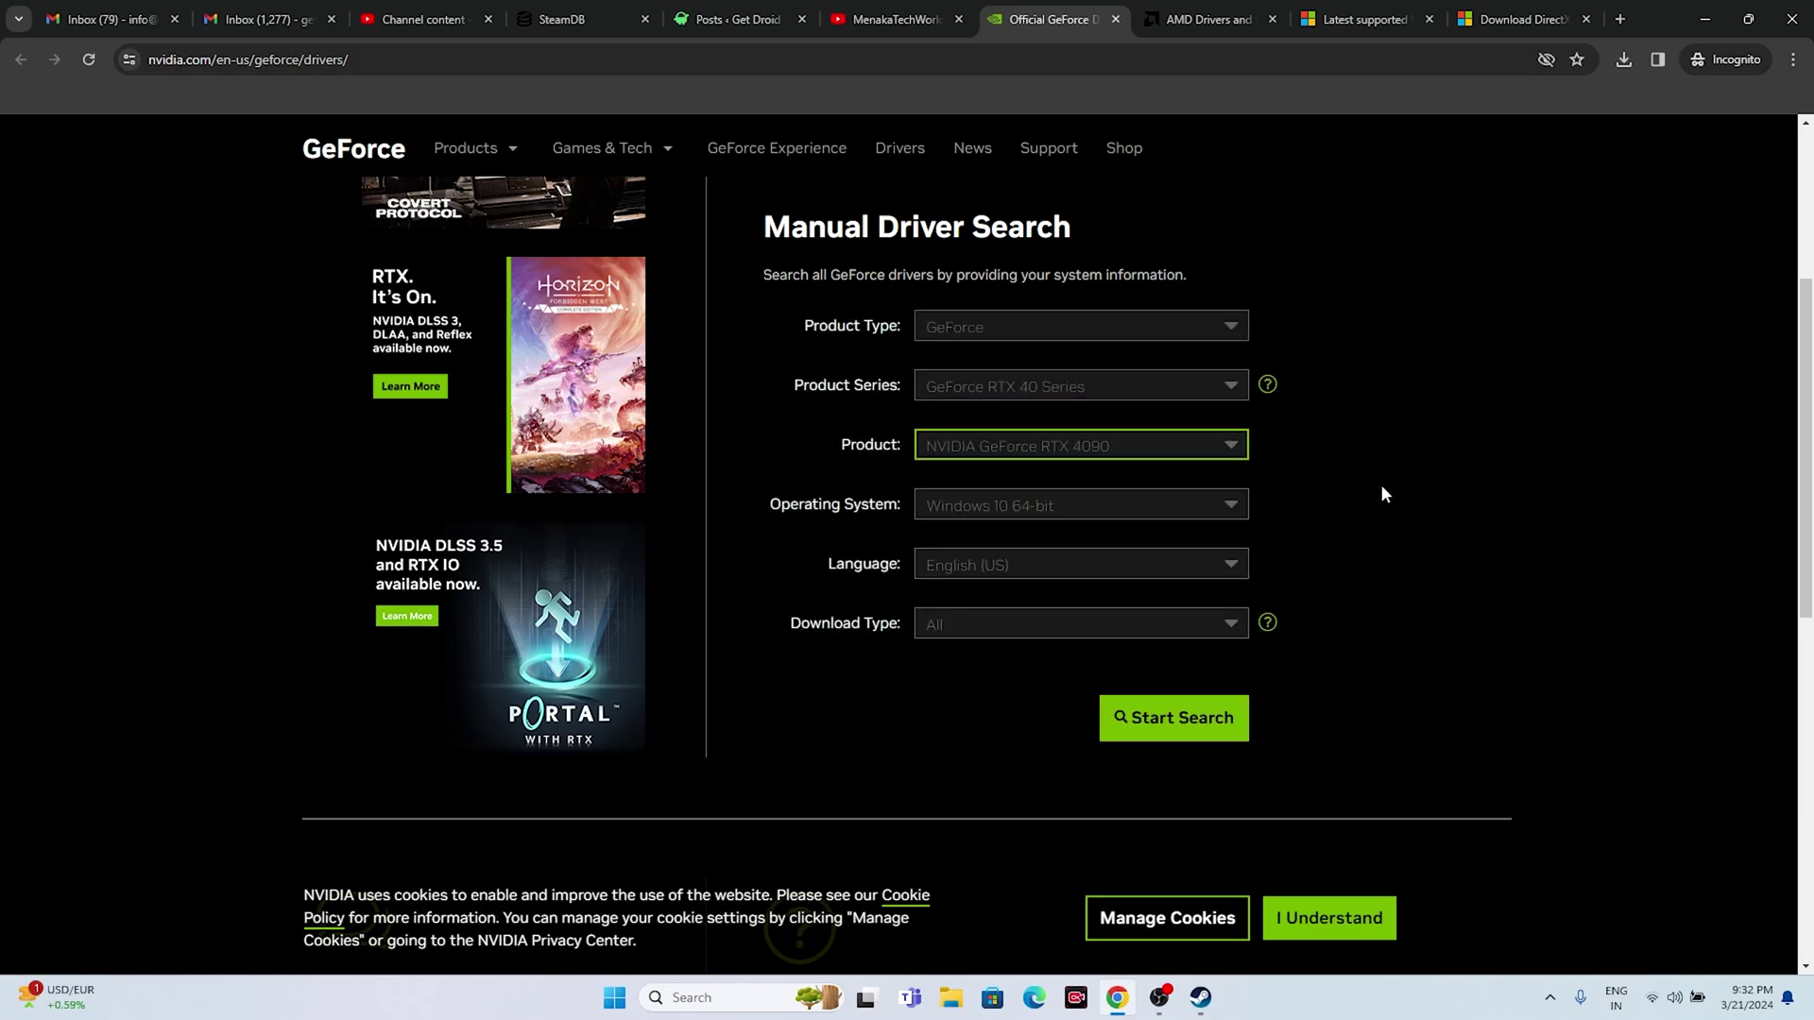
- Set the operating system to Windows 11, search for matching GeForce drivers, and look through the results area
{"action": "left_click", "coordinate": [955, 508]}
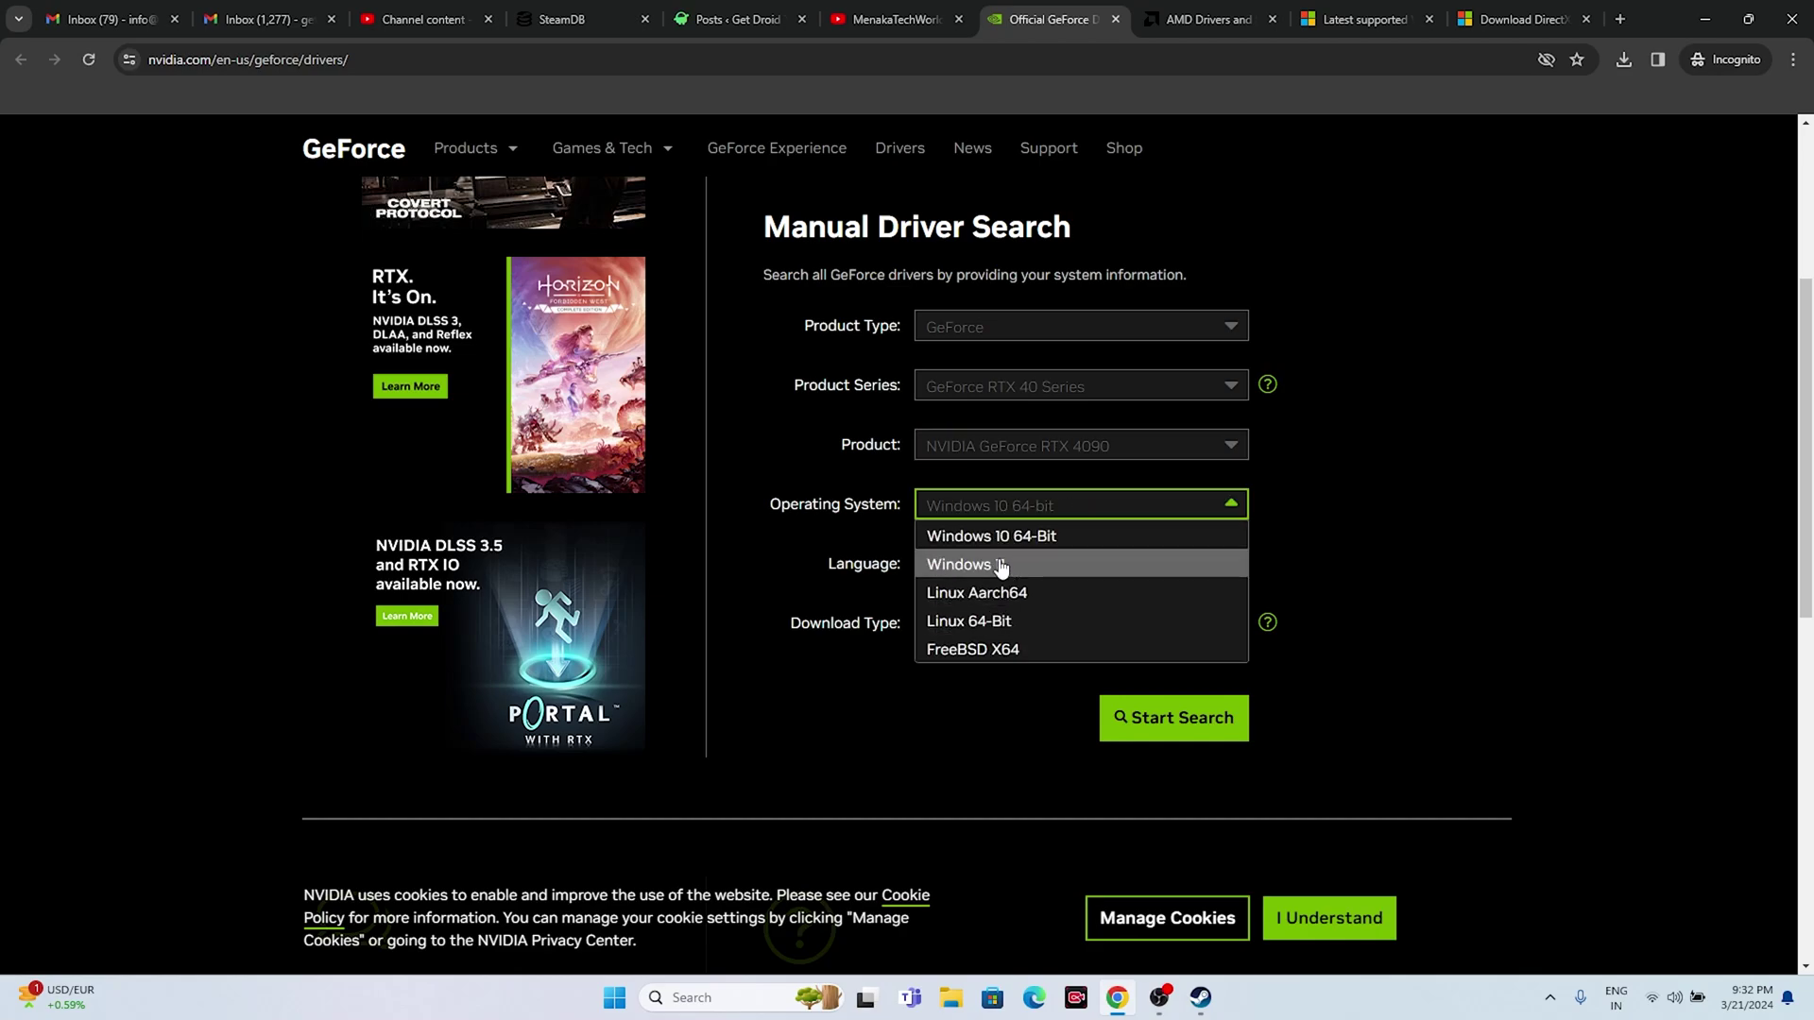
{"action": "left_click", "coordinate": [959, 565]}
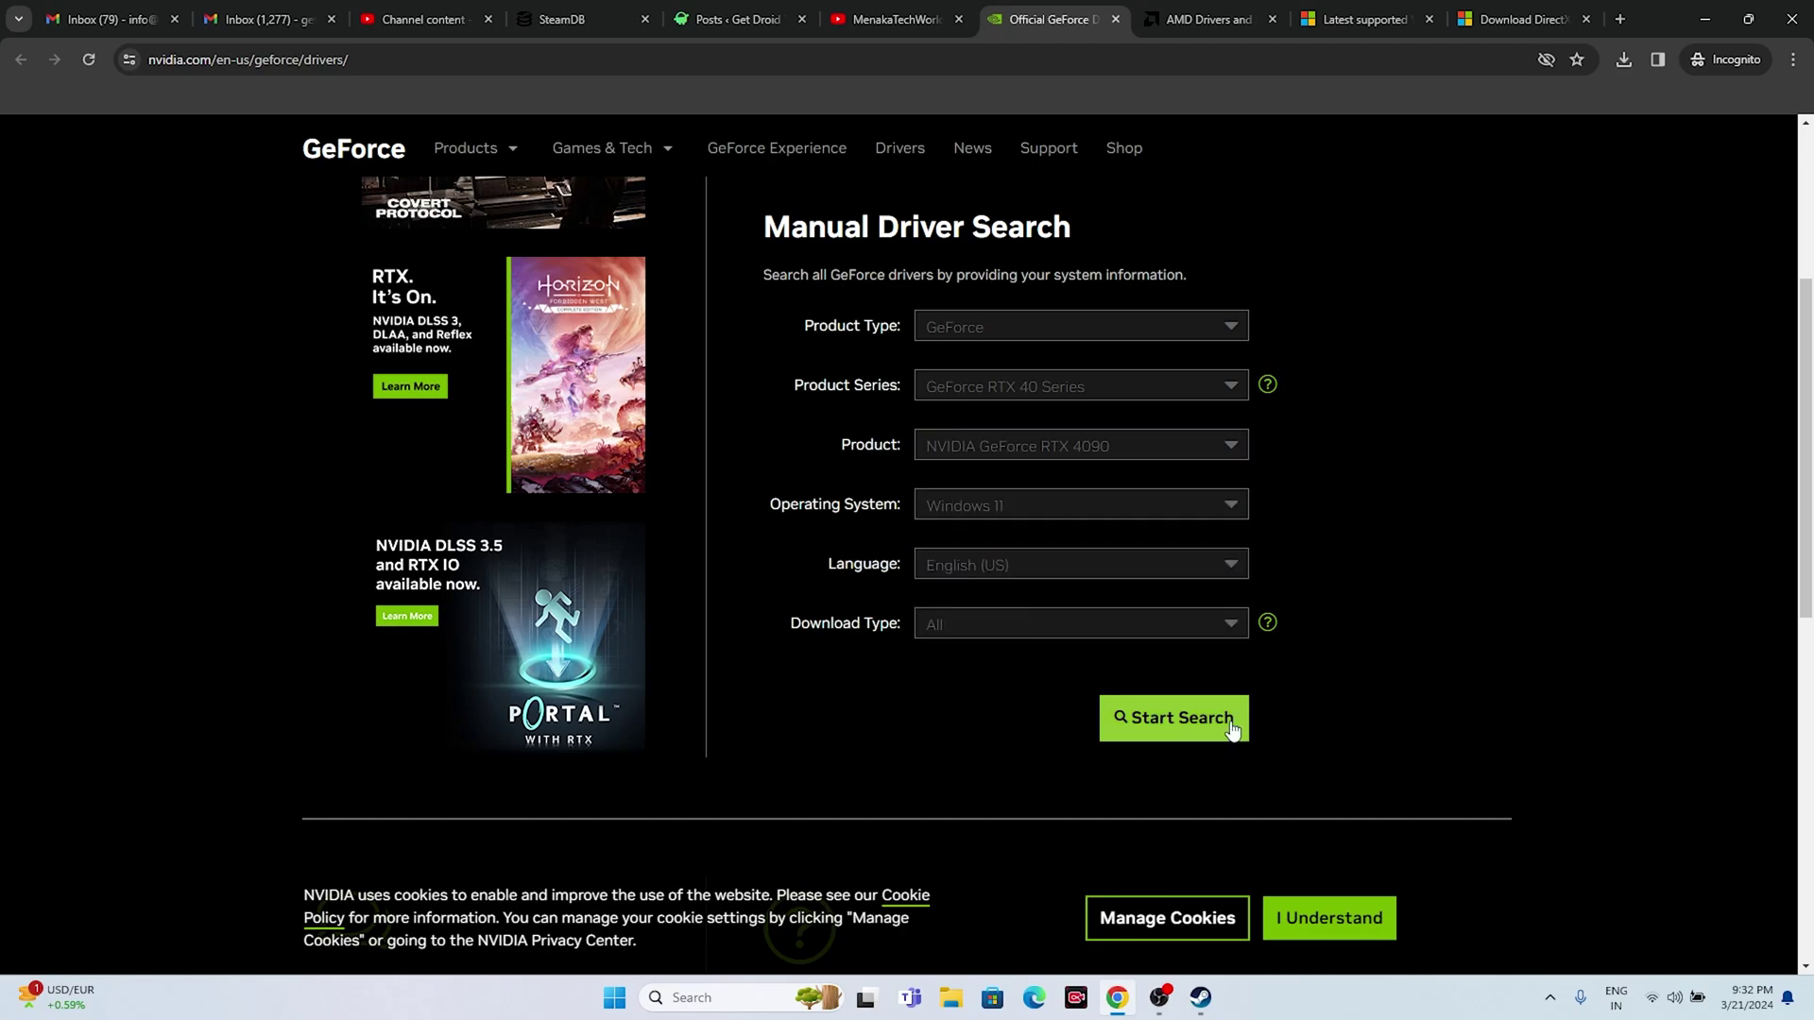
{"action": "left_click", "coordinate": [1176, 719]}
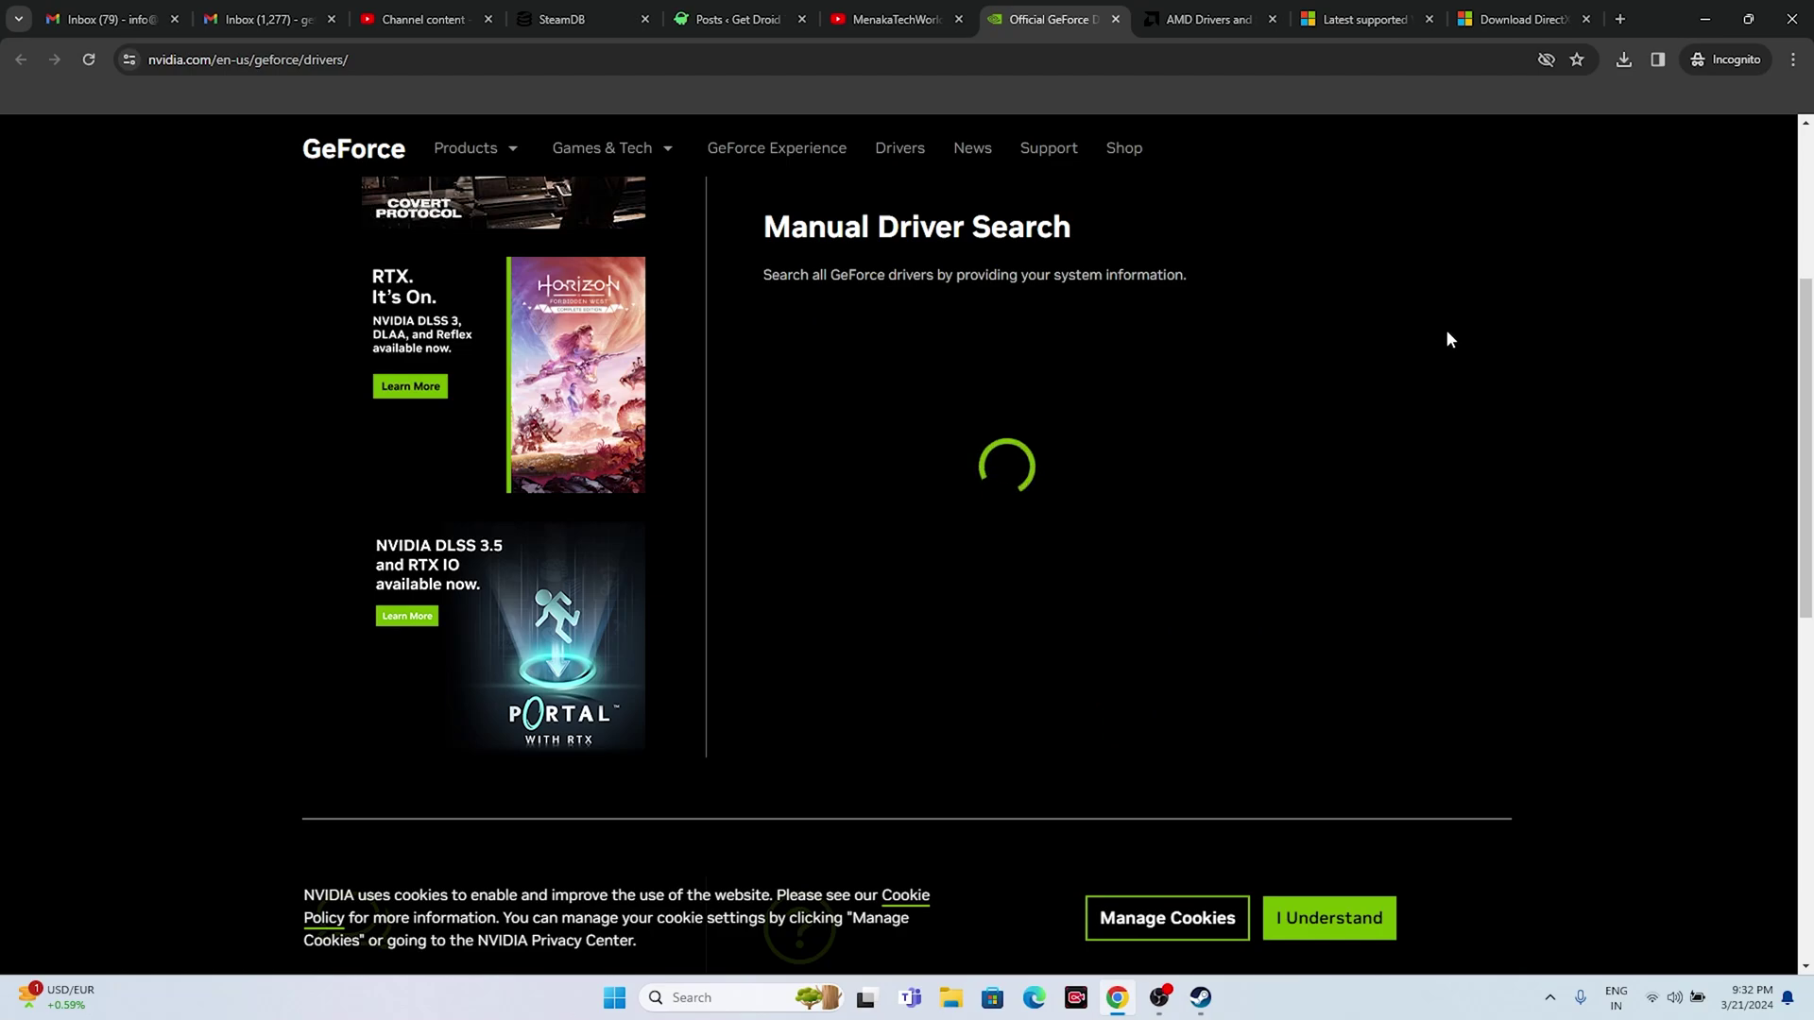
{"action": "scroll", "coordinate": [1451, 340], "scroll_direction": "down", "scroll_amount": 4}
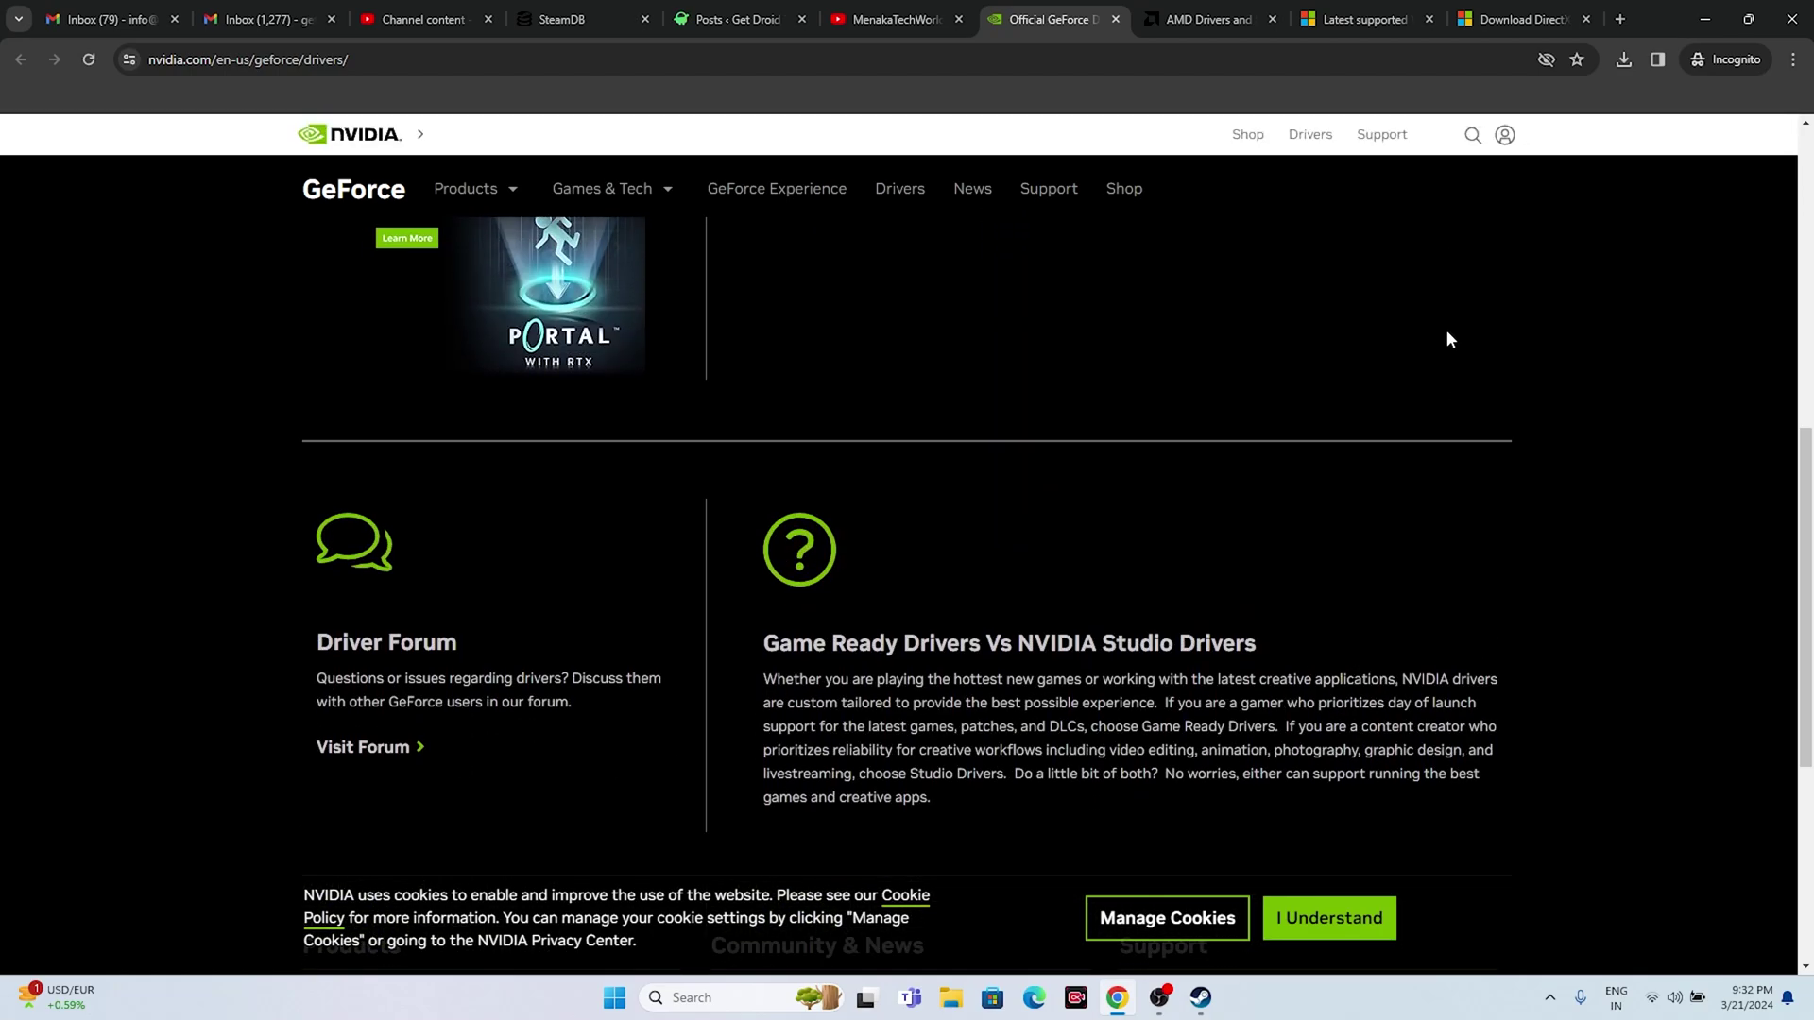
{"action": "scroll", "coordinate": [1448, 338], "scroll_direction": "up", "scroll_amount": 6}
{"action": "scroll", "coordinate": [1448, 338], "scroll_direction": "down", "scroll_amount": 7}
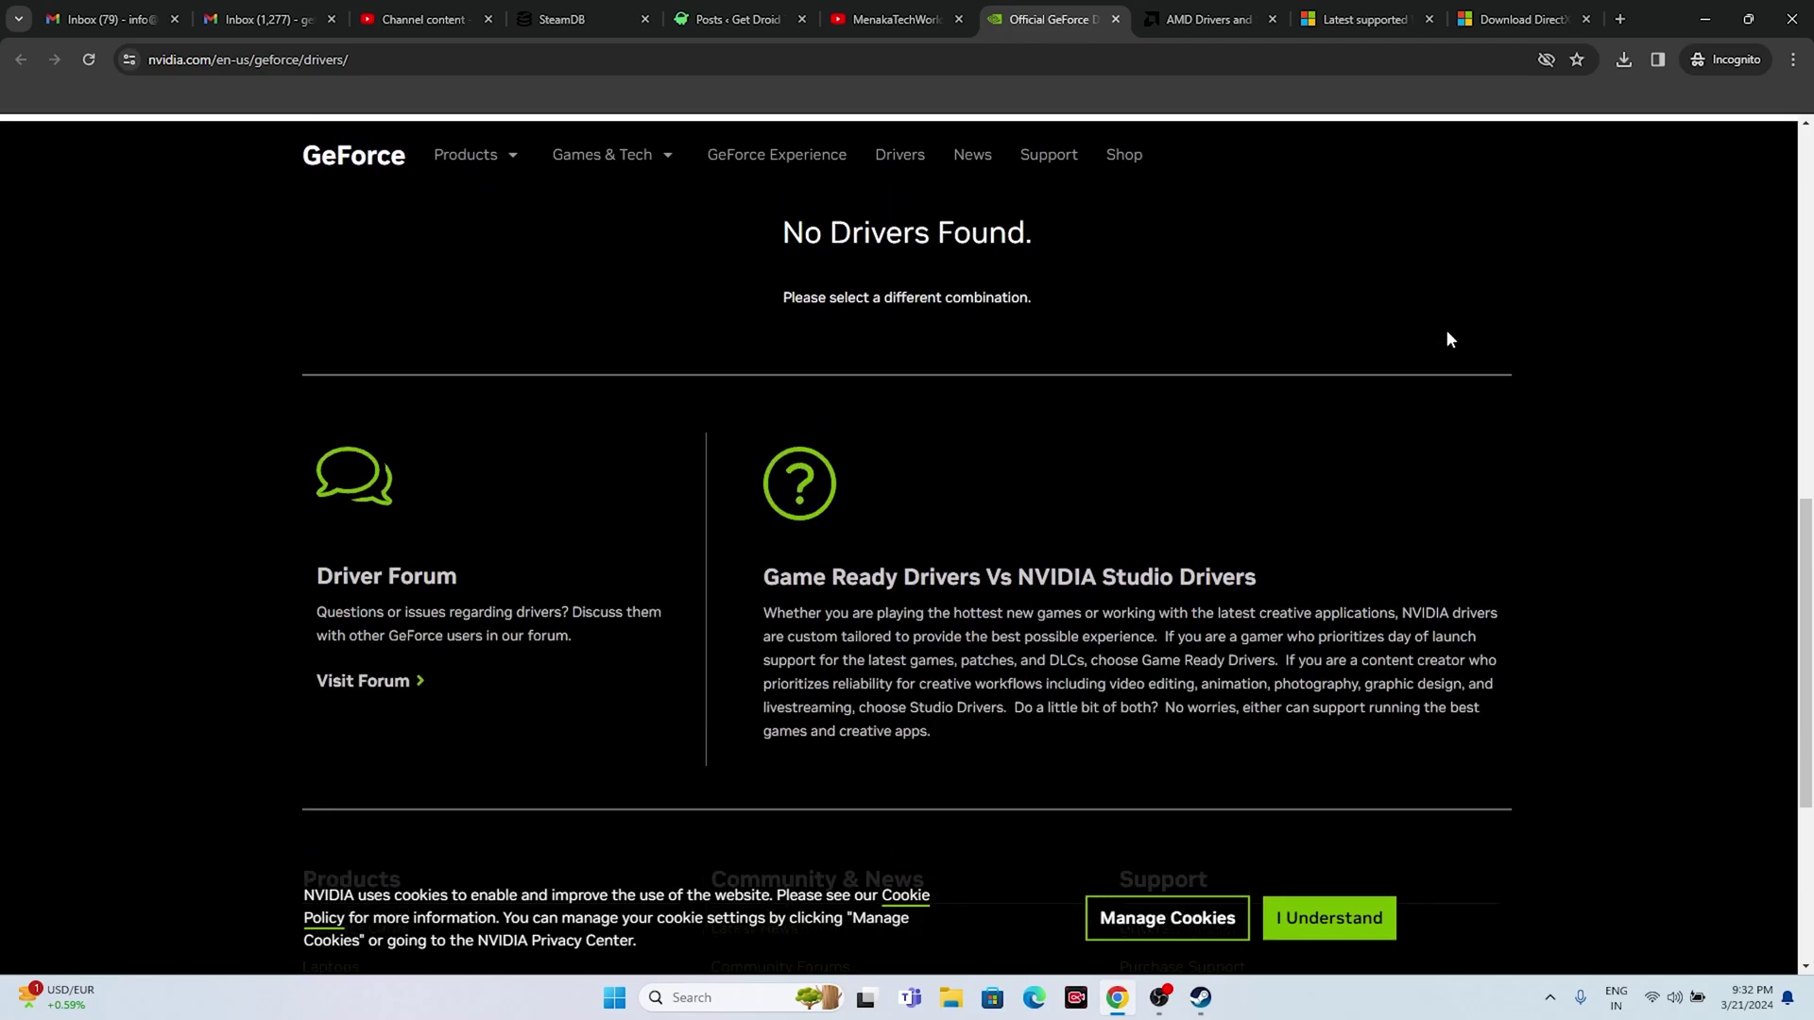
{"action": "scroll", "coordinate": [1450, 340], "scroll_direction": "up", "scroll_amount": 8}
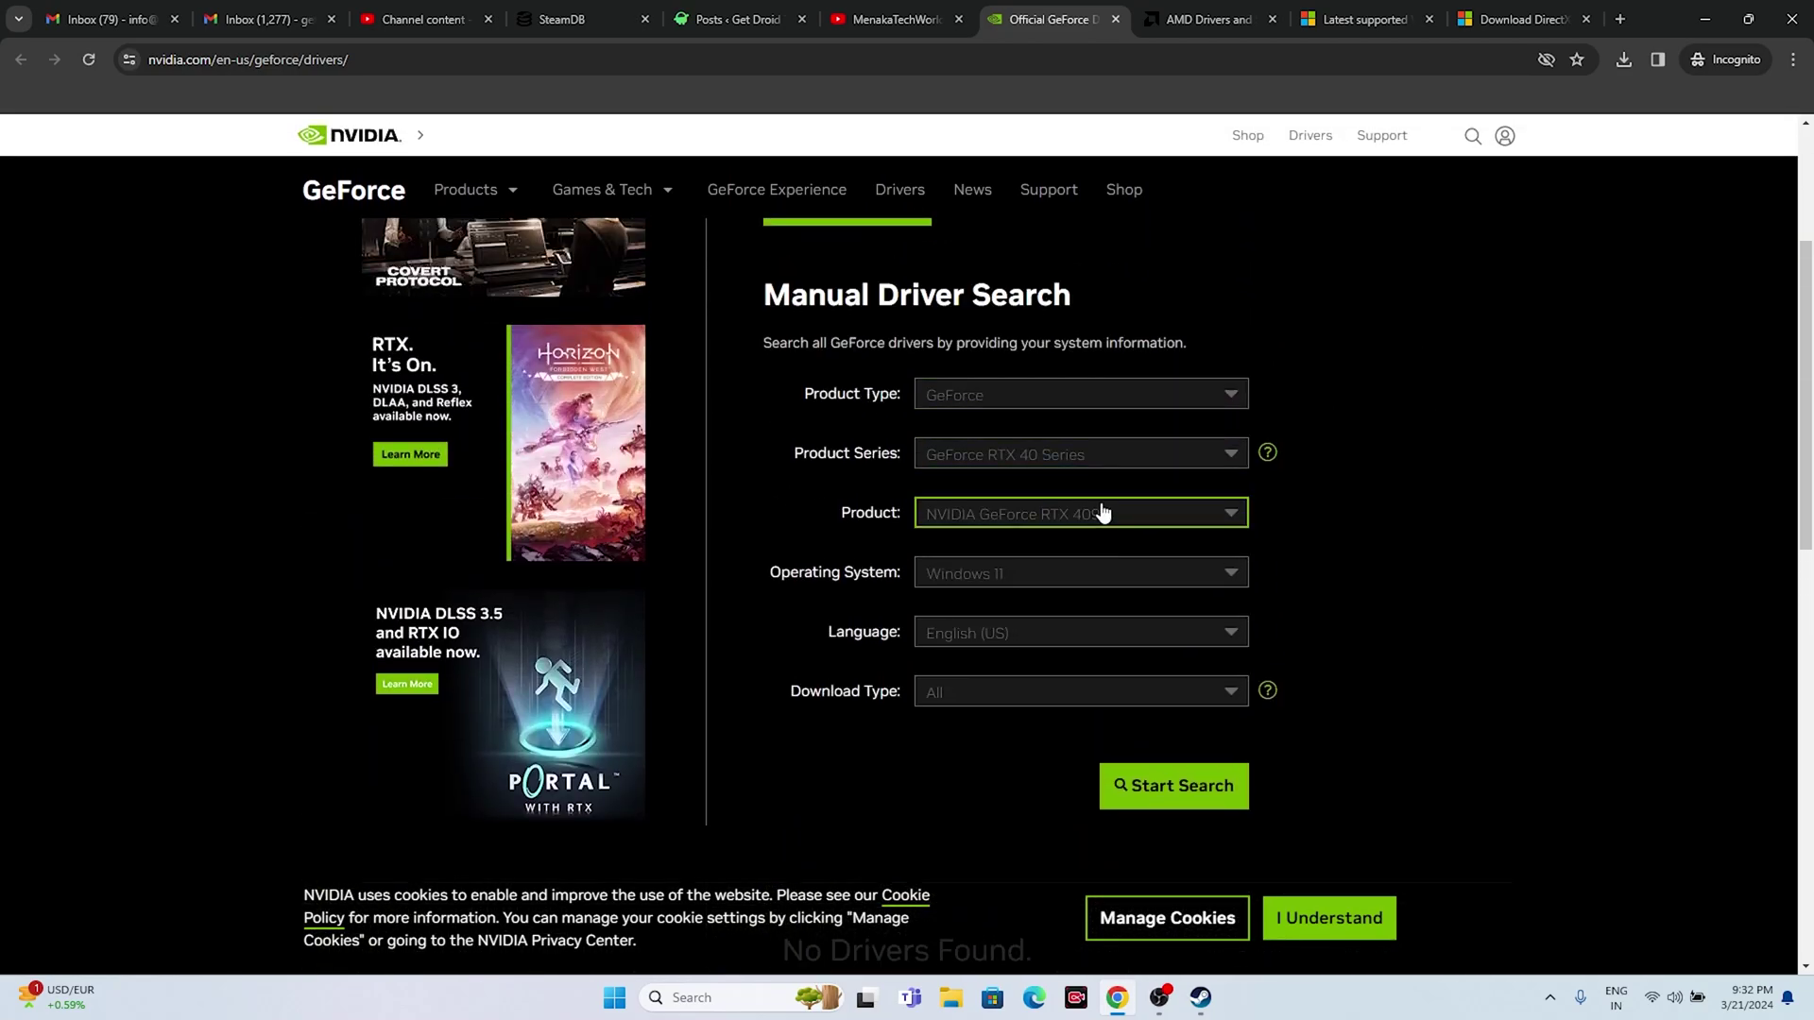
- Change the product to NVIDIA GeForce RTX 4090 D, search again, and examine the newest Game Ready Driver's version and release date
{"action": "left_click", "coordinate": [1104, 511]}
{"action": "left_click", "coordinate": [1096, 536]}
{"action": "scroll", "coordinate": [1221, 528], "scroll_direction": "down", "scroll_amount": 3}
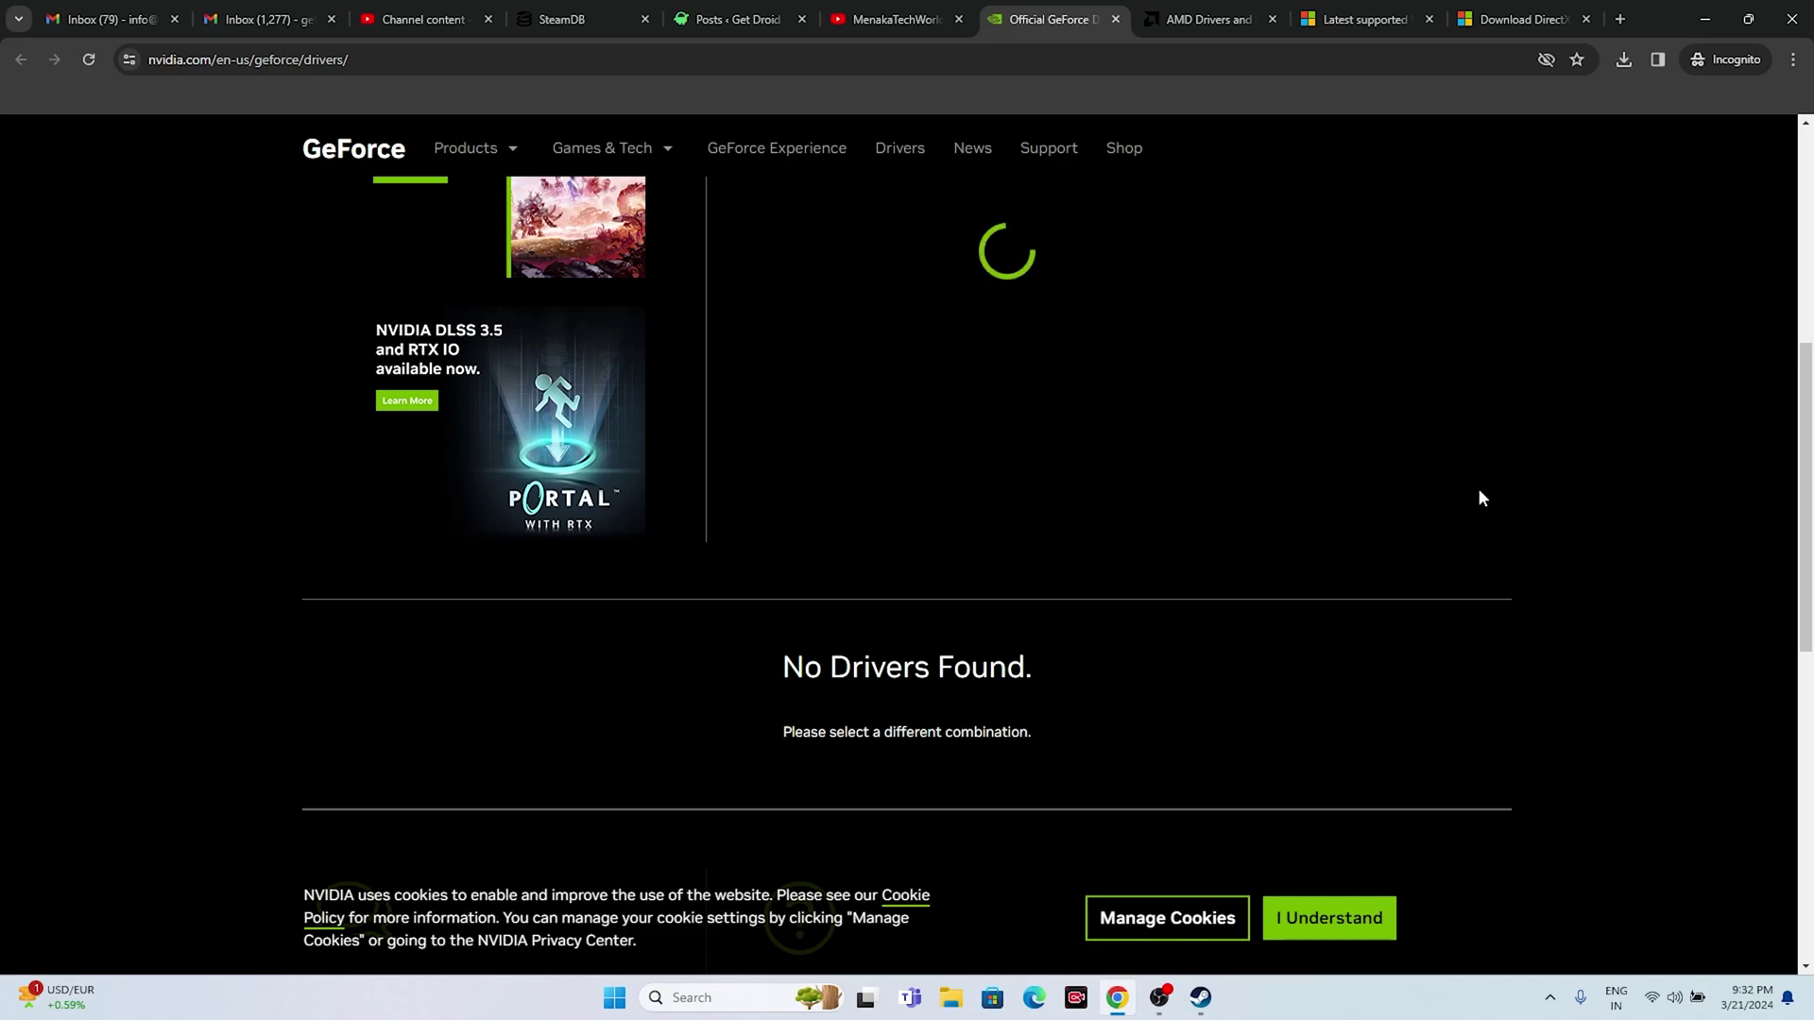
{"action": "scroll", "coordinate": [1477, 498], "scroll_direction": "down", "scroll_amount": 3}
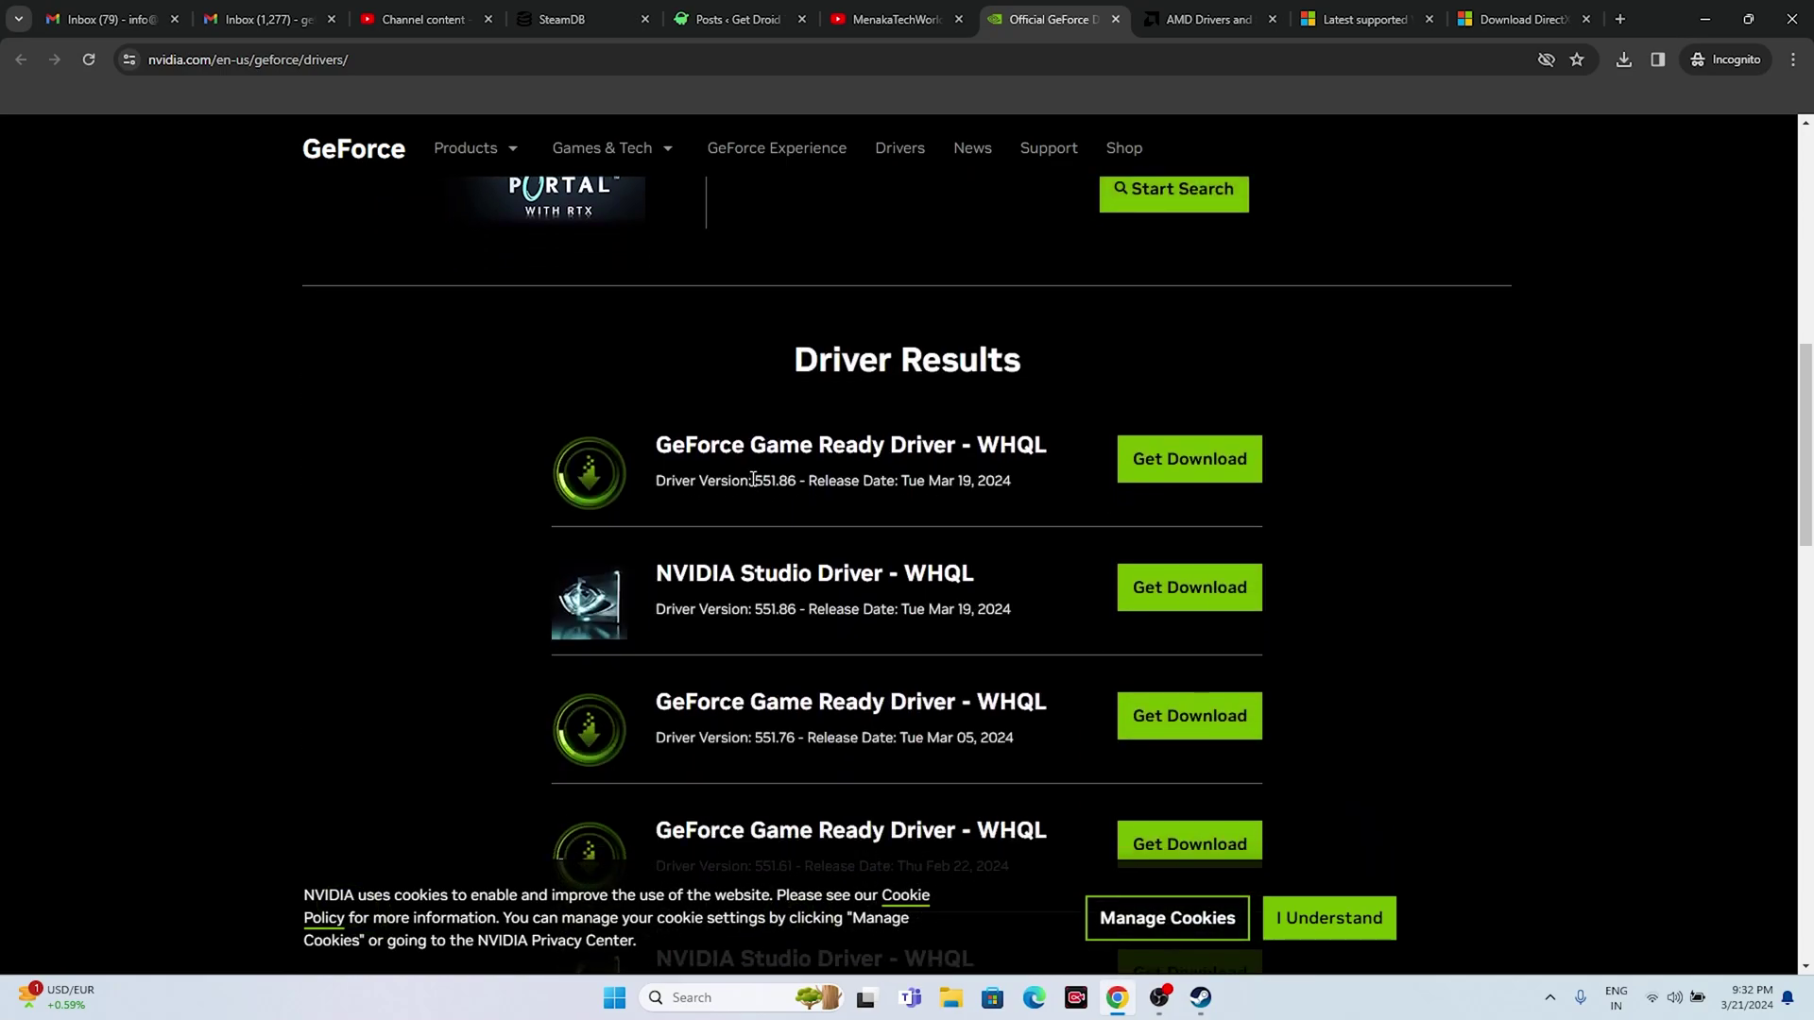
{"action": "left_click_drag", "start_coordinate": [753, 480], "coordinate": [799, 483]}
{"action": "left_click_drag", "start_coordinate": [957, 480], "coordinate": [1087, 492]}
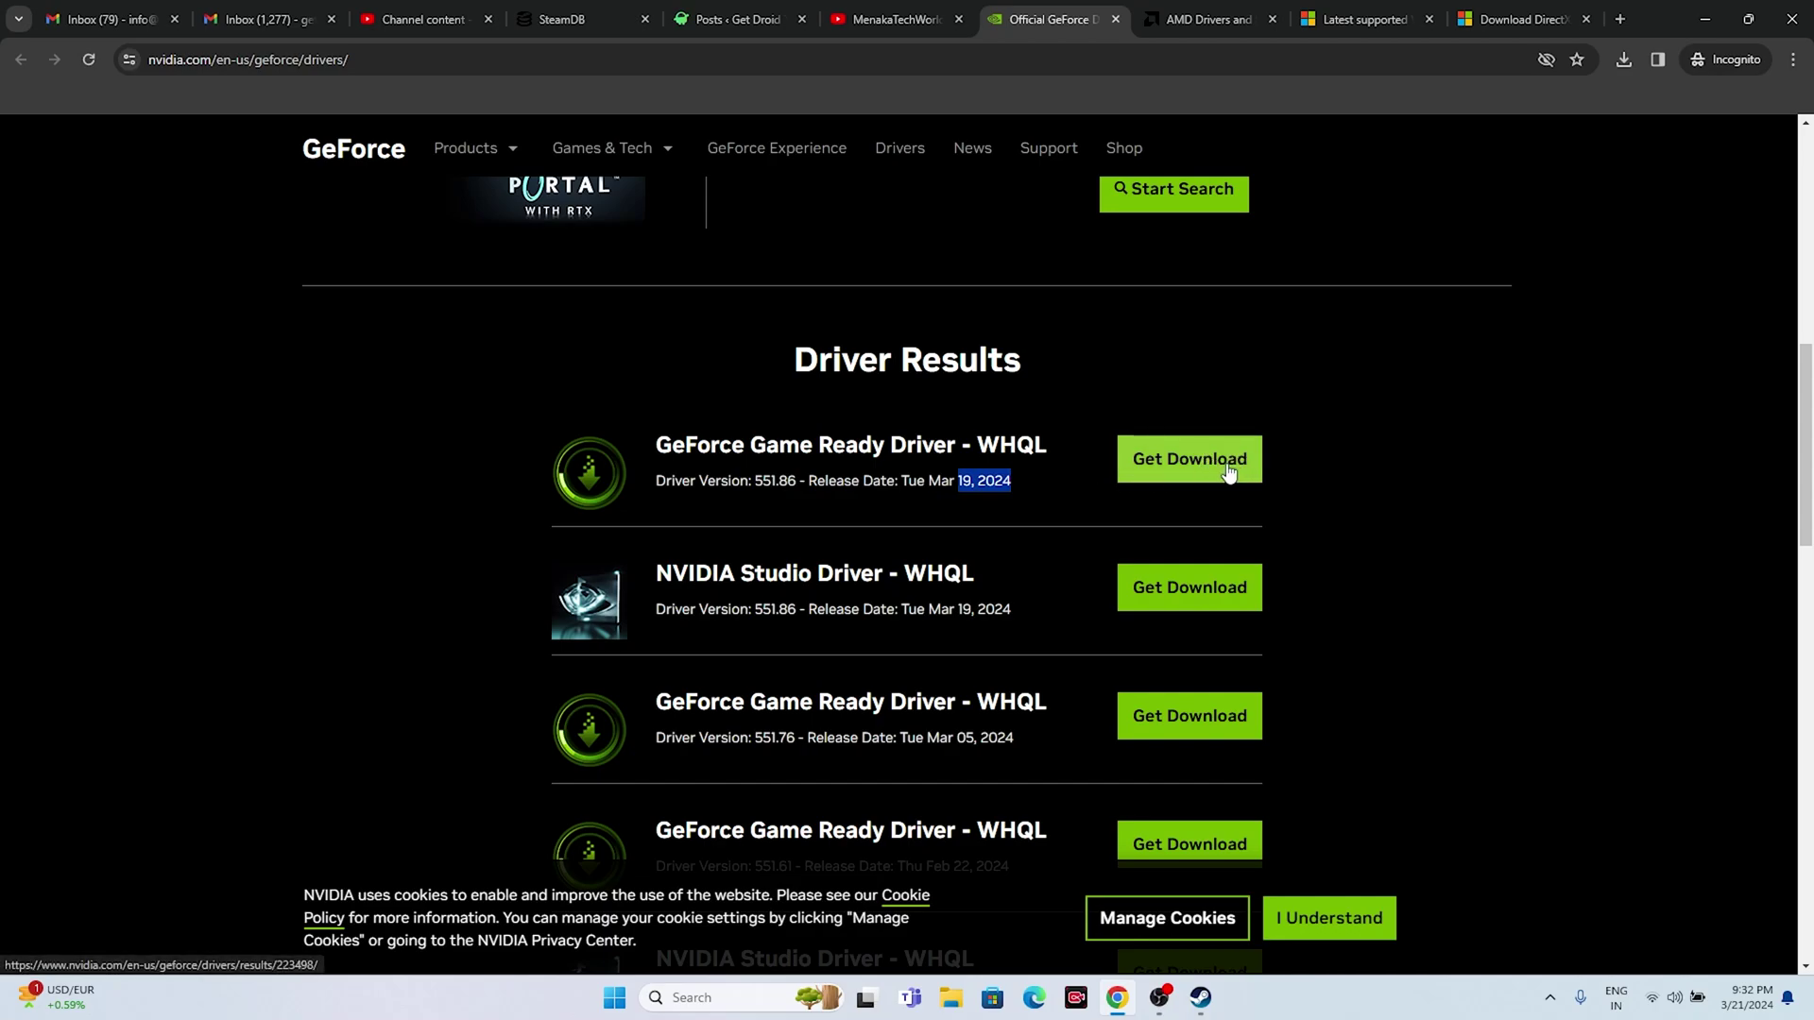
- On AMD's support page, select Graphics, AMD Radeon RX 7000S Series and AMD Radeon RX 7600S, and submit to open its drivers page
{"action": "left_click", "coordinate": [1210, 19]}
{"action": "scroll", "coordinate": [610, 553], "scroll_direction": "down", "scroll_amount": 4}
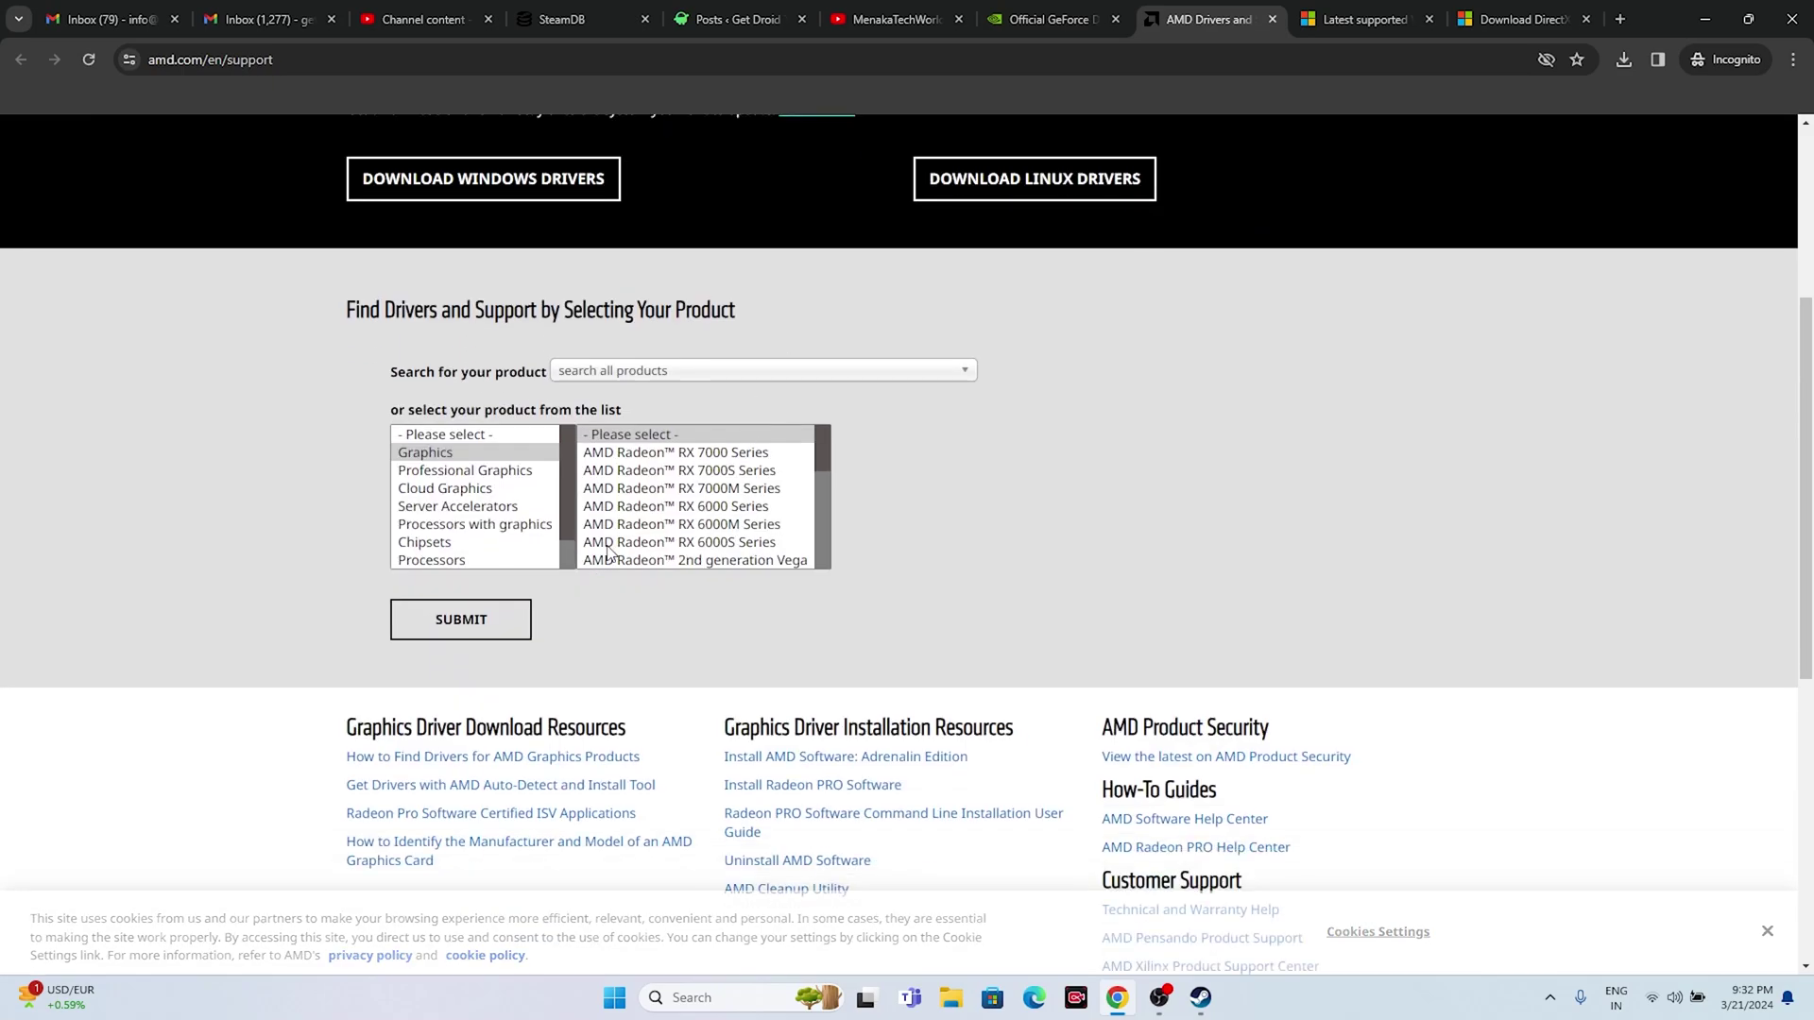
{"action": "left_click", "coordinate": [446, 452]}
{"action": "left_click", "coordinate": [604, 471]}
{"action": "left_click", "coordinate": [862, 454]}
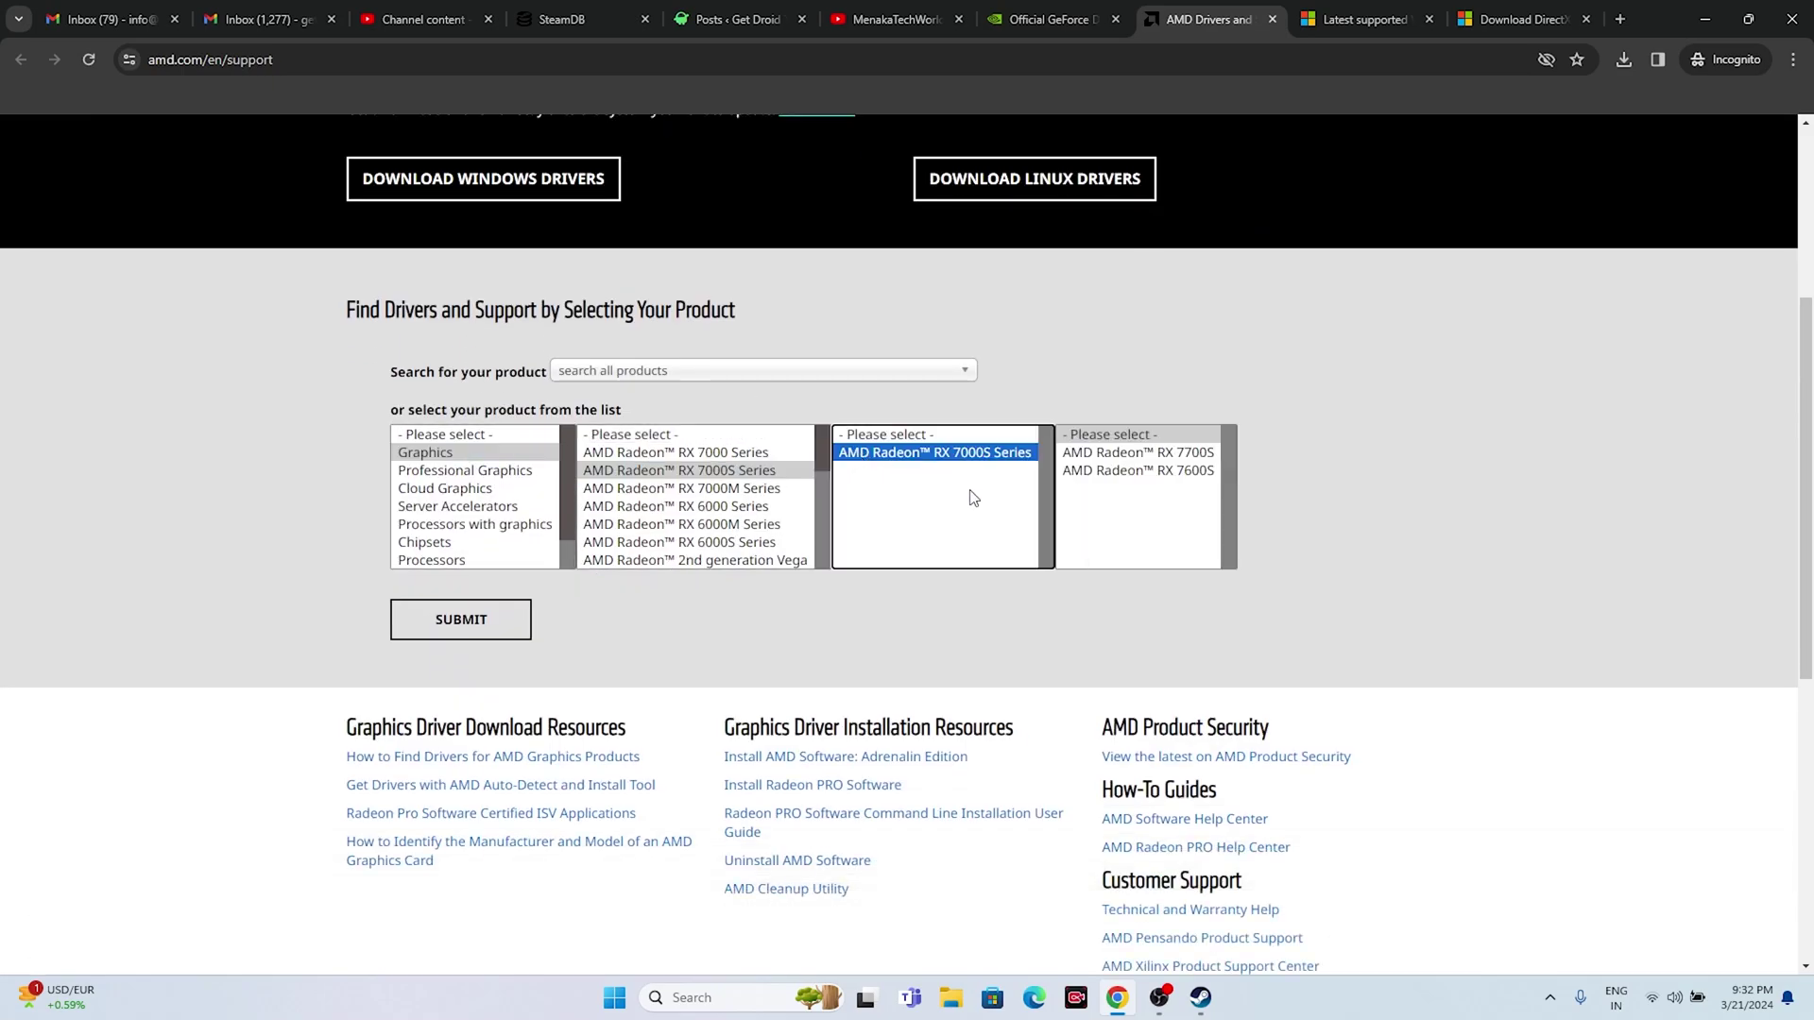
{"action": "left_click", "coordinate": [1096, 494]}
{"action": "left_click", "coordinate": [1113, 471]}
{"action": "left_click", "coordinate": [462, 619]}
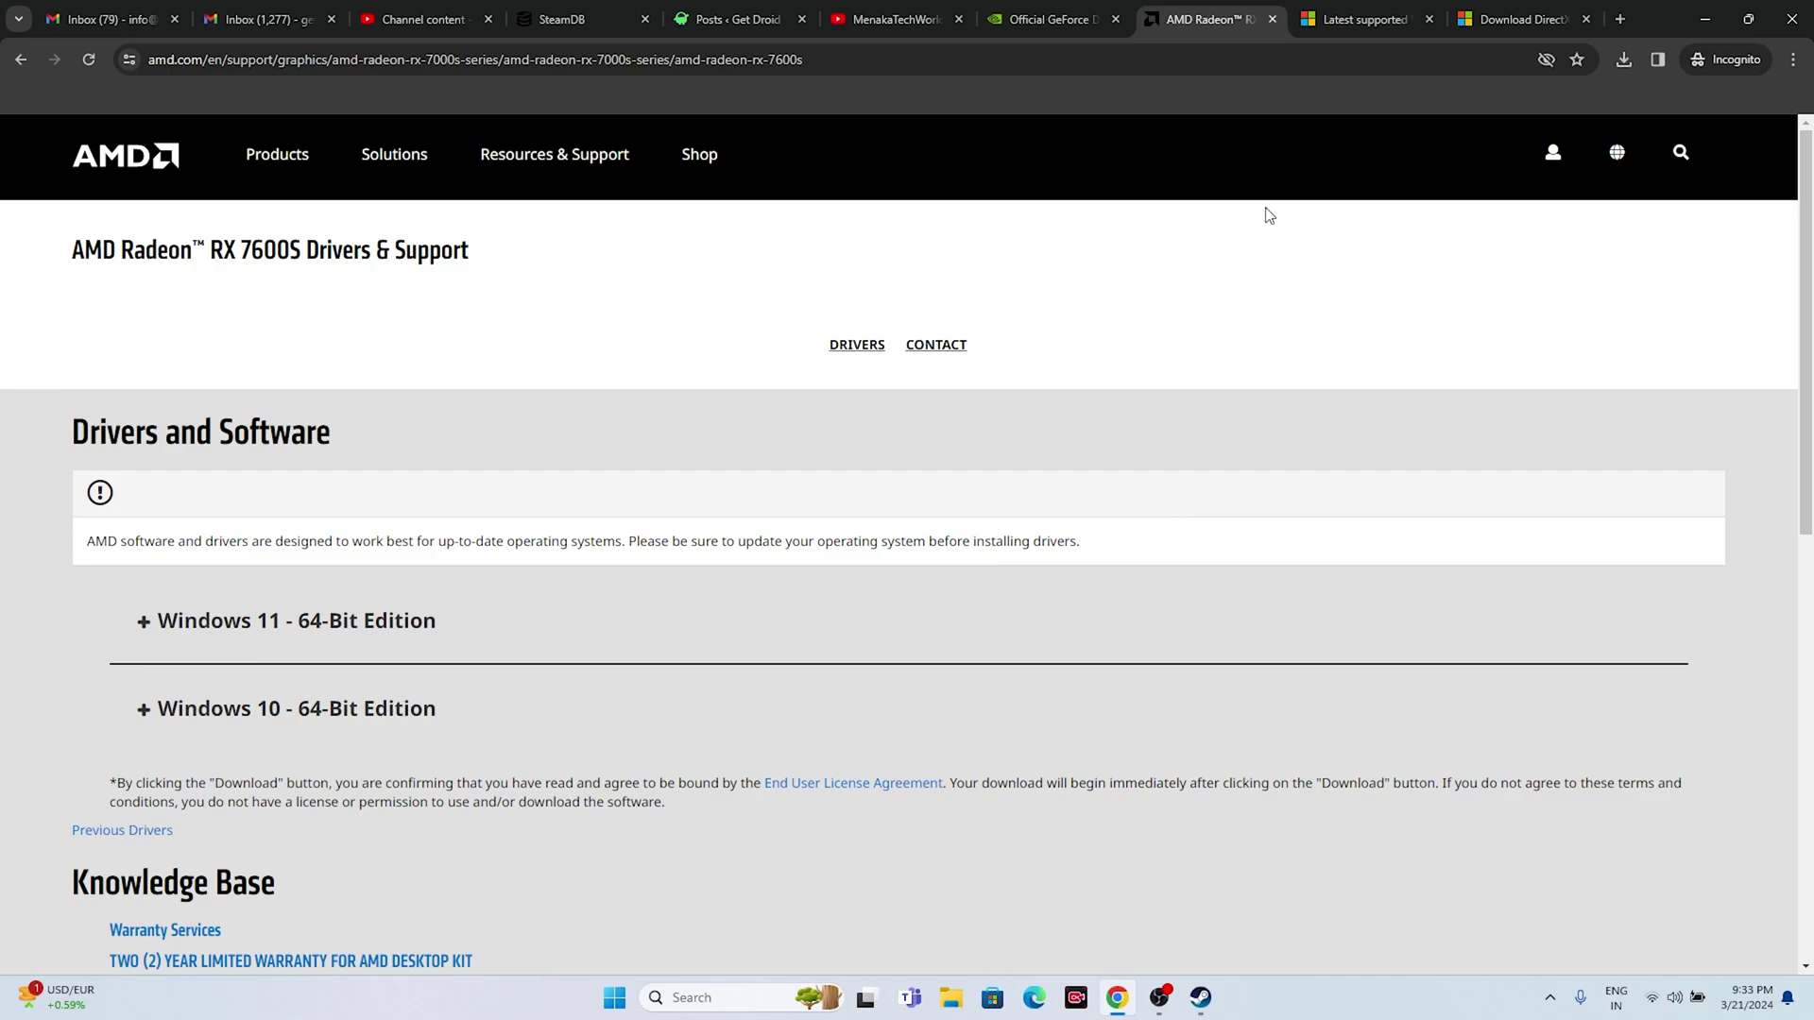
- Examine Microsoft's Visual C++ Redistributable page, highlighting the X64 and X86 entries among the latest version's download links
{"action": "left_click", "coordinate": [1366, 19]}
{"action": "left_click_drag", "start_coordinate": [890, 373], "coordinate": [510, 294]}
{"action": "left_click", "coordinate": [870, 338]}
{"action": "scroll", "coordinate": [603, 449], "scroll_direction": "down", "scroll_amount": 12}
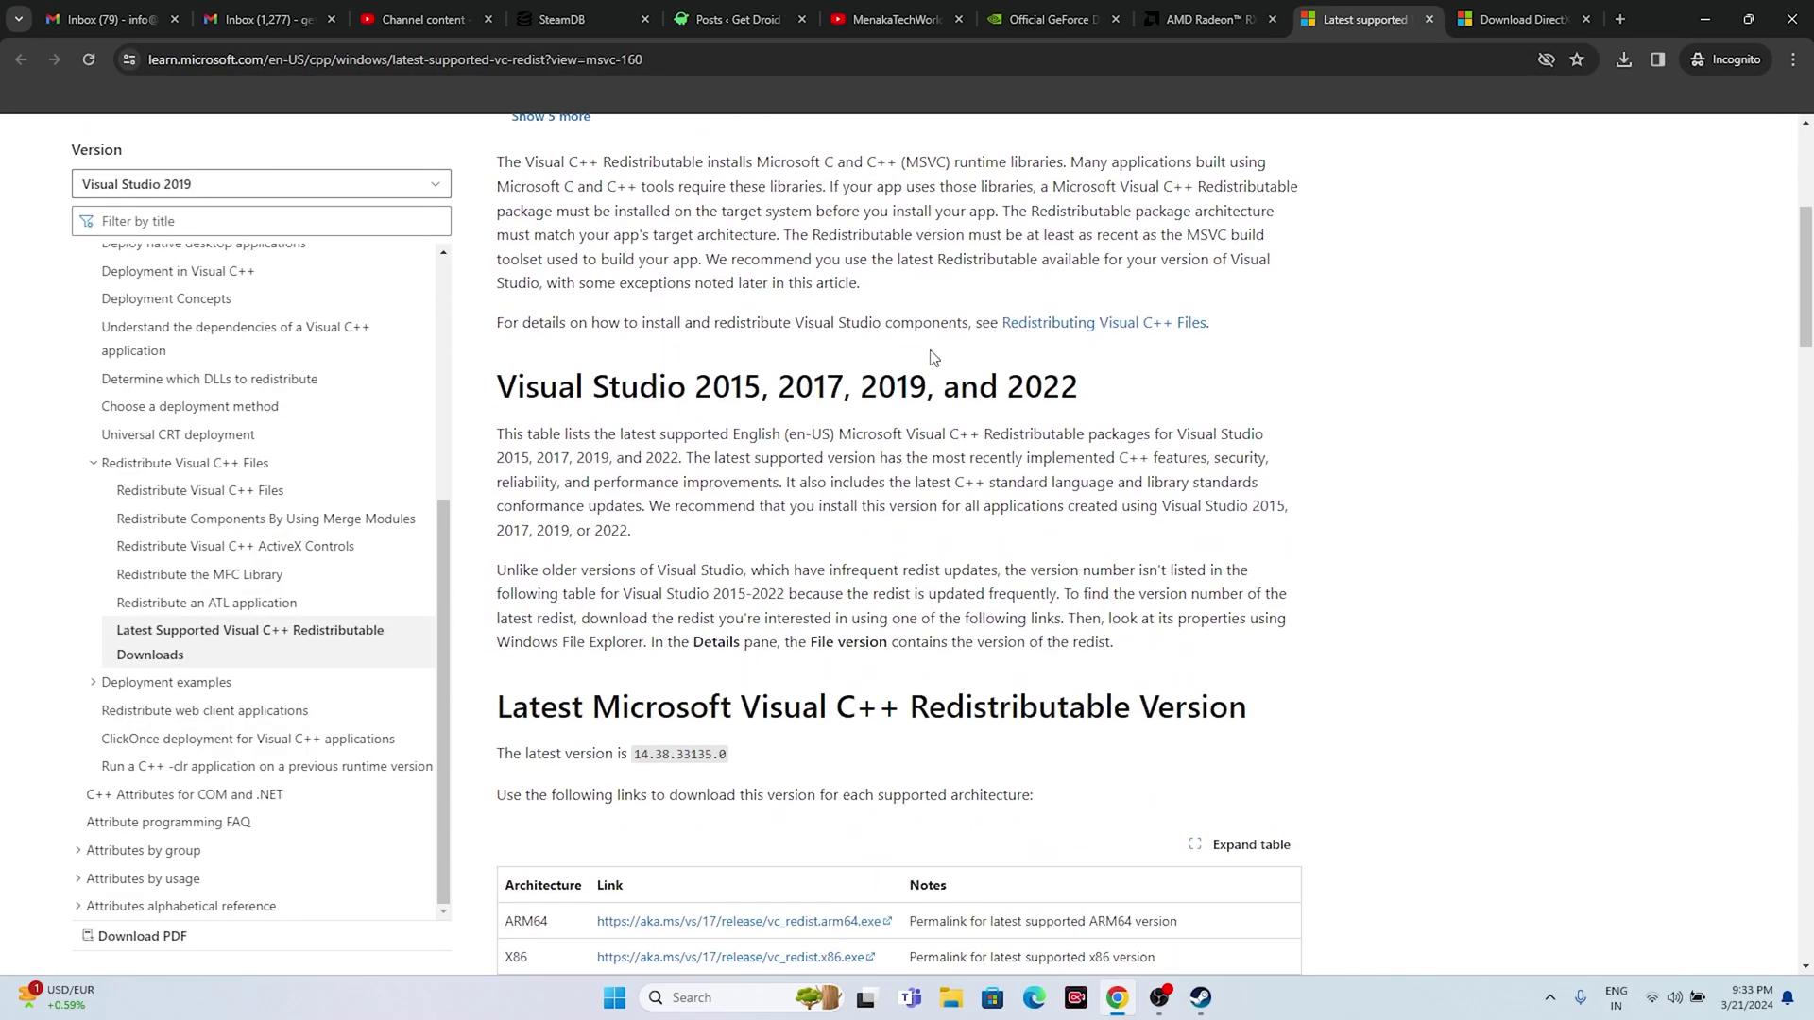
{"action": "left_click_drag", "start_coordinate": [506, 427], "coordinate": [538, 436]}
{"action": "left_click", "coordinate": [548, 430]}
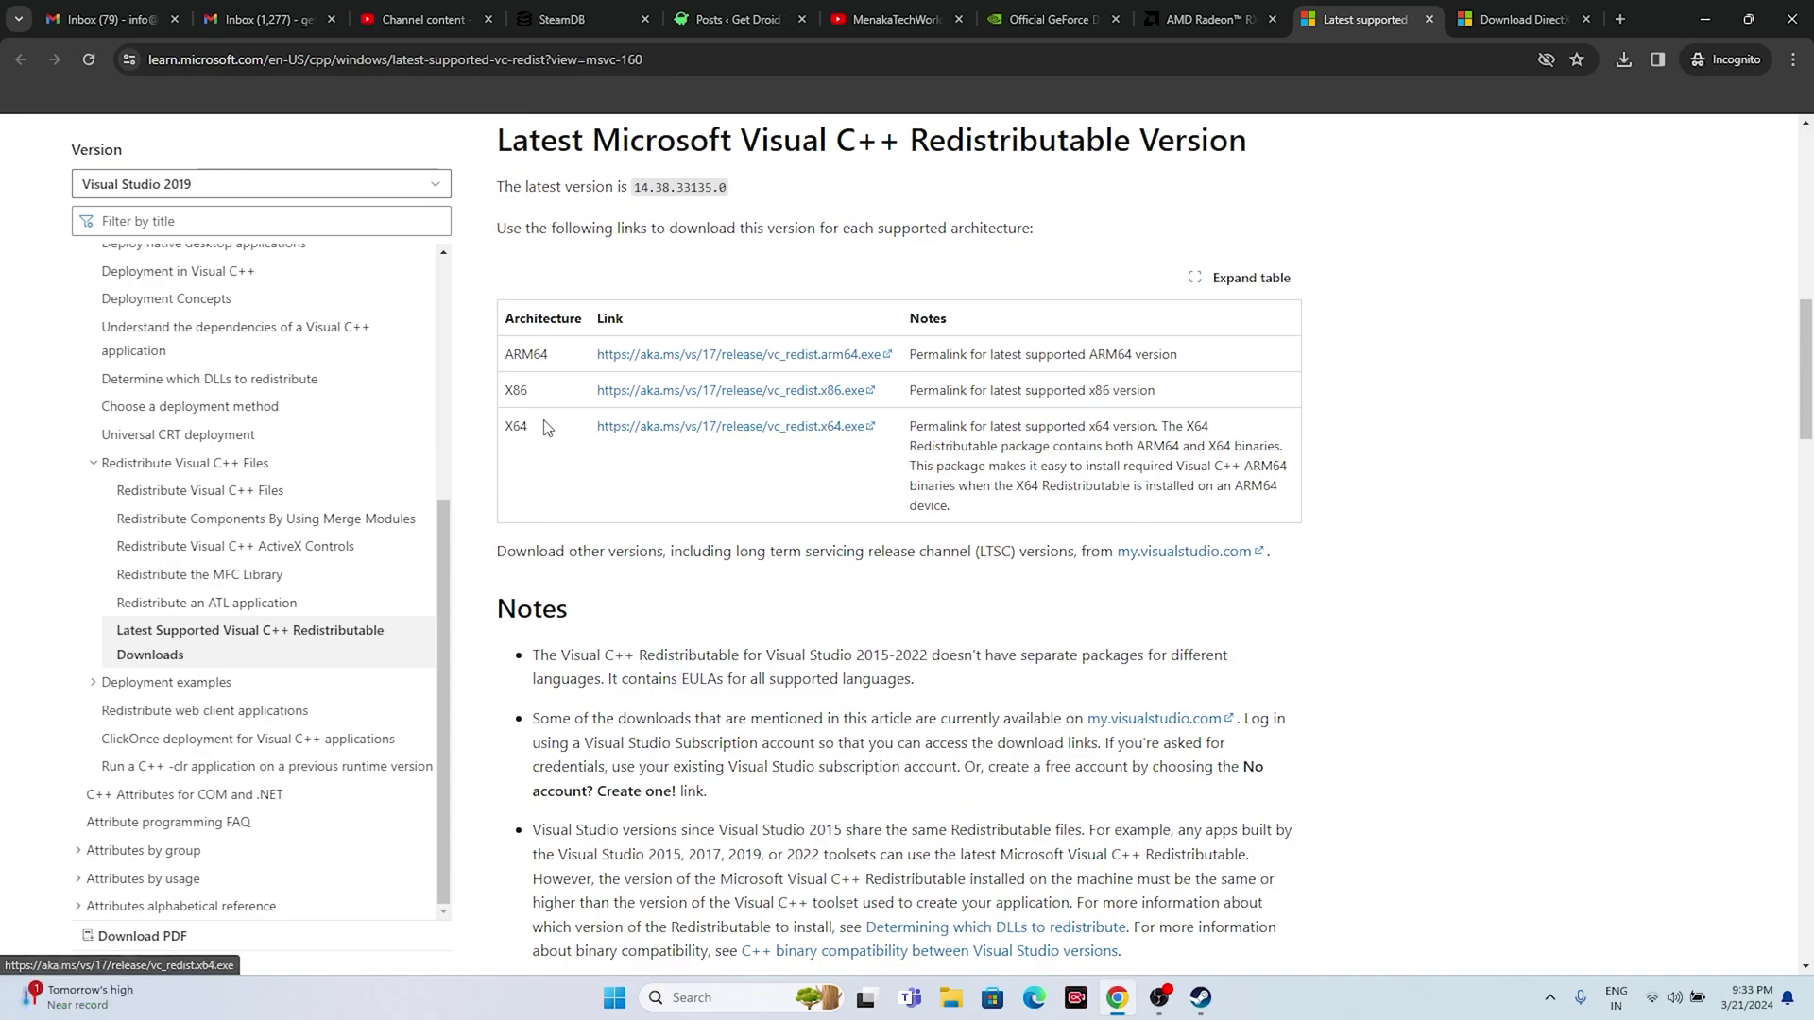
{"action": "mouse_move", "coordinate": [509, 390]}
{"action": "left_mouse_down"}
{"action": "mouse_move", "coordinate": [718, 401]}
{"action": "mouse_move", "coordinate": [544, 395]}
{"action": "left_mouse_up"}
{"action": "left_click", "coordinate": [678, 469]}
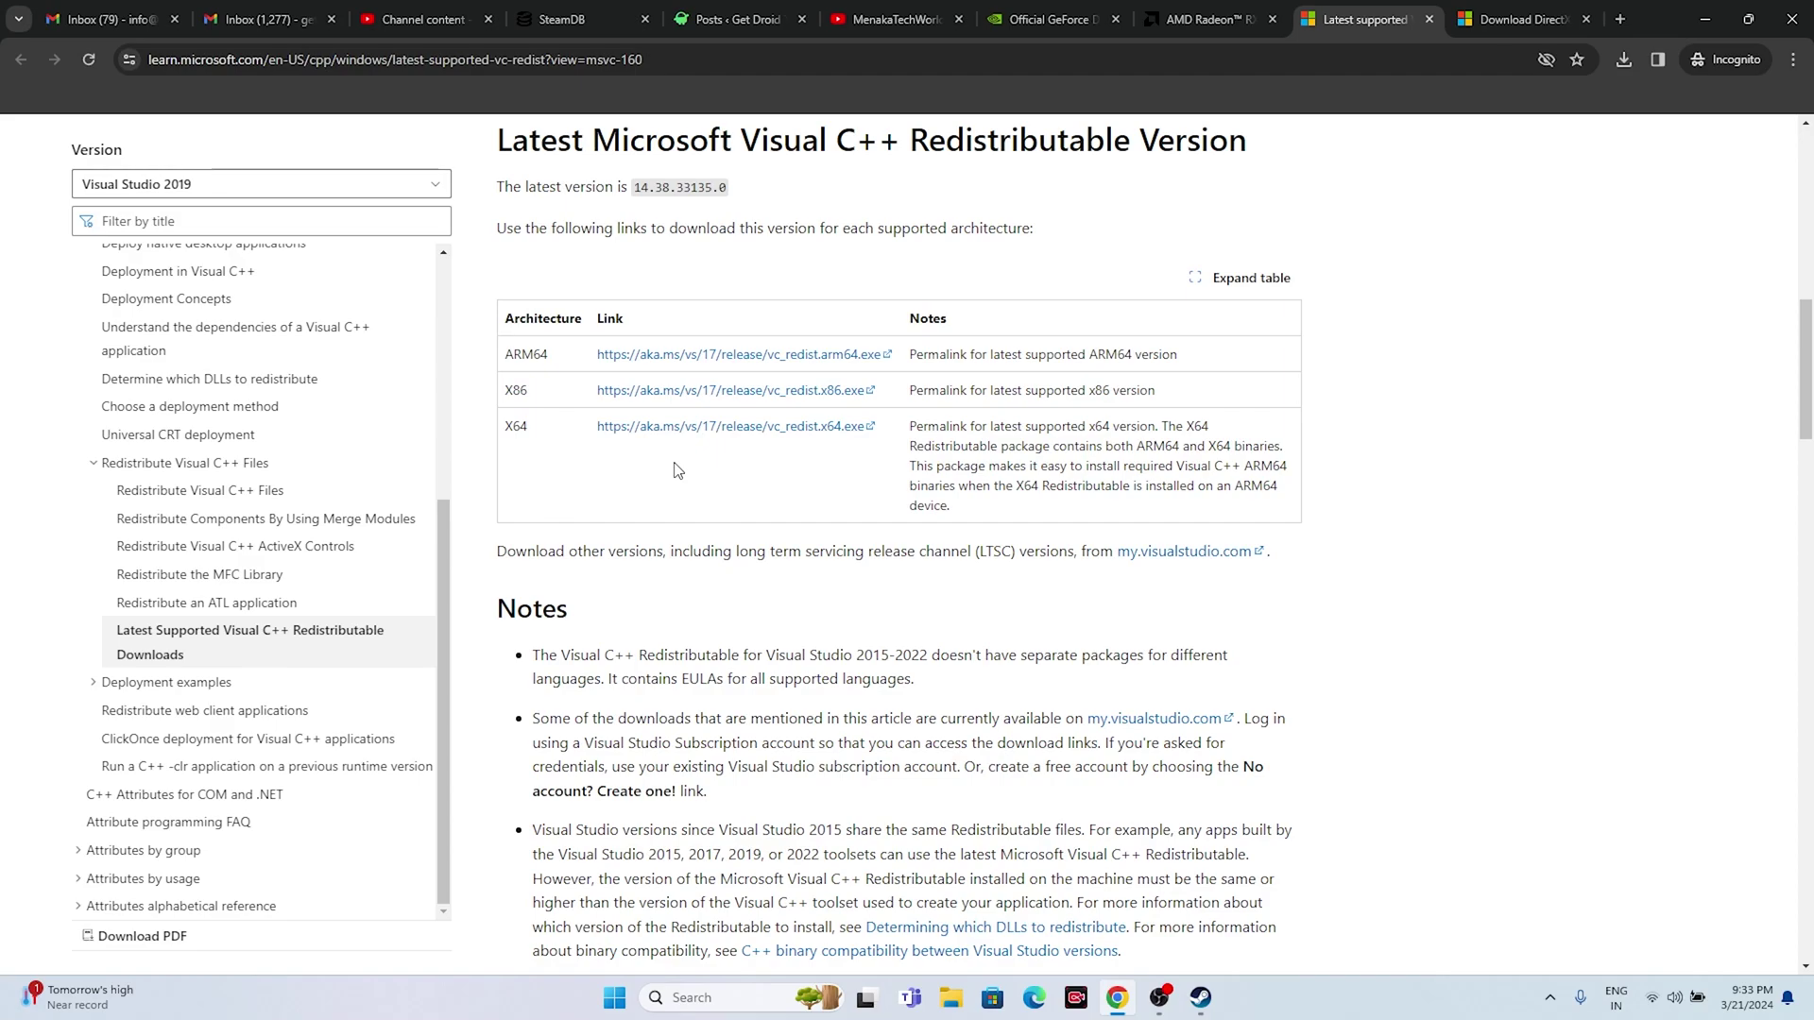
- Examine the DirectX End-User Runtime download page, including its language choice, download option and file details
{"action": "left_click", "coordinate": [1521, 19]}
{"action": "scroll", "coordinate": [933, 367], "scroll_direction": "down", "scroll_amount": 5}
{"action": "scroll", "coordinate": [930, 365], "scroll_direction": "up", "scroll_amount": 6}
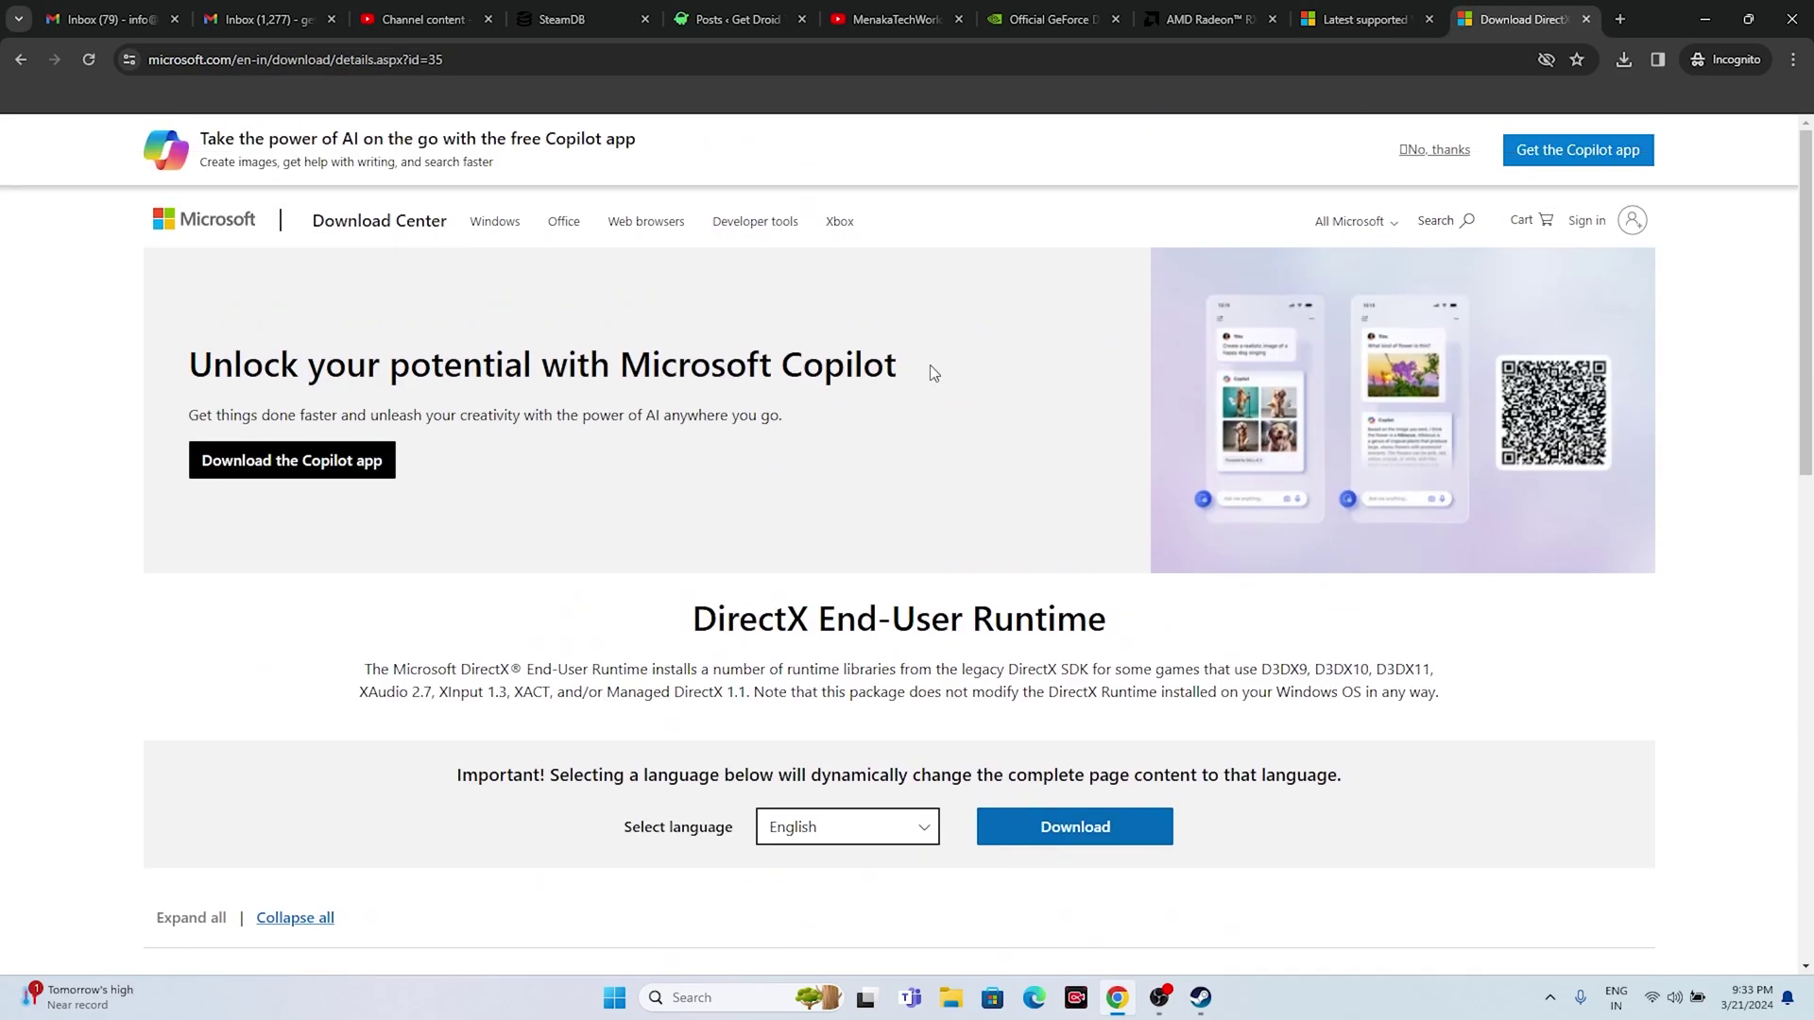
{"action": "scroll", "coordinate": [931, 365], "scroll_direction": "down", "scroll_amount": 6}
{"action": "scroll", "coordinate": [686, 436], "scroll_direction": "up", "scroll_amount": 4}
{"action": "scroll", "coordinate": [889, 416], "scroll_direction": "down", "scroll_amount": 4}
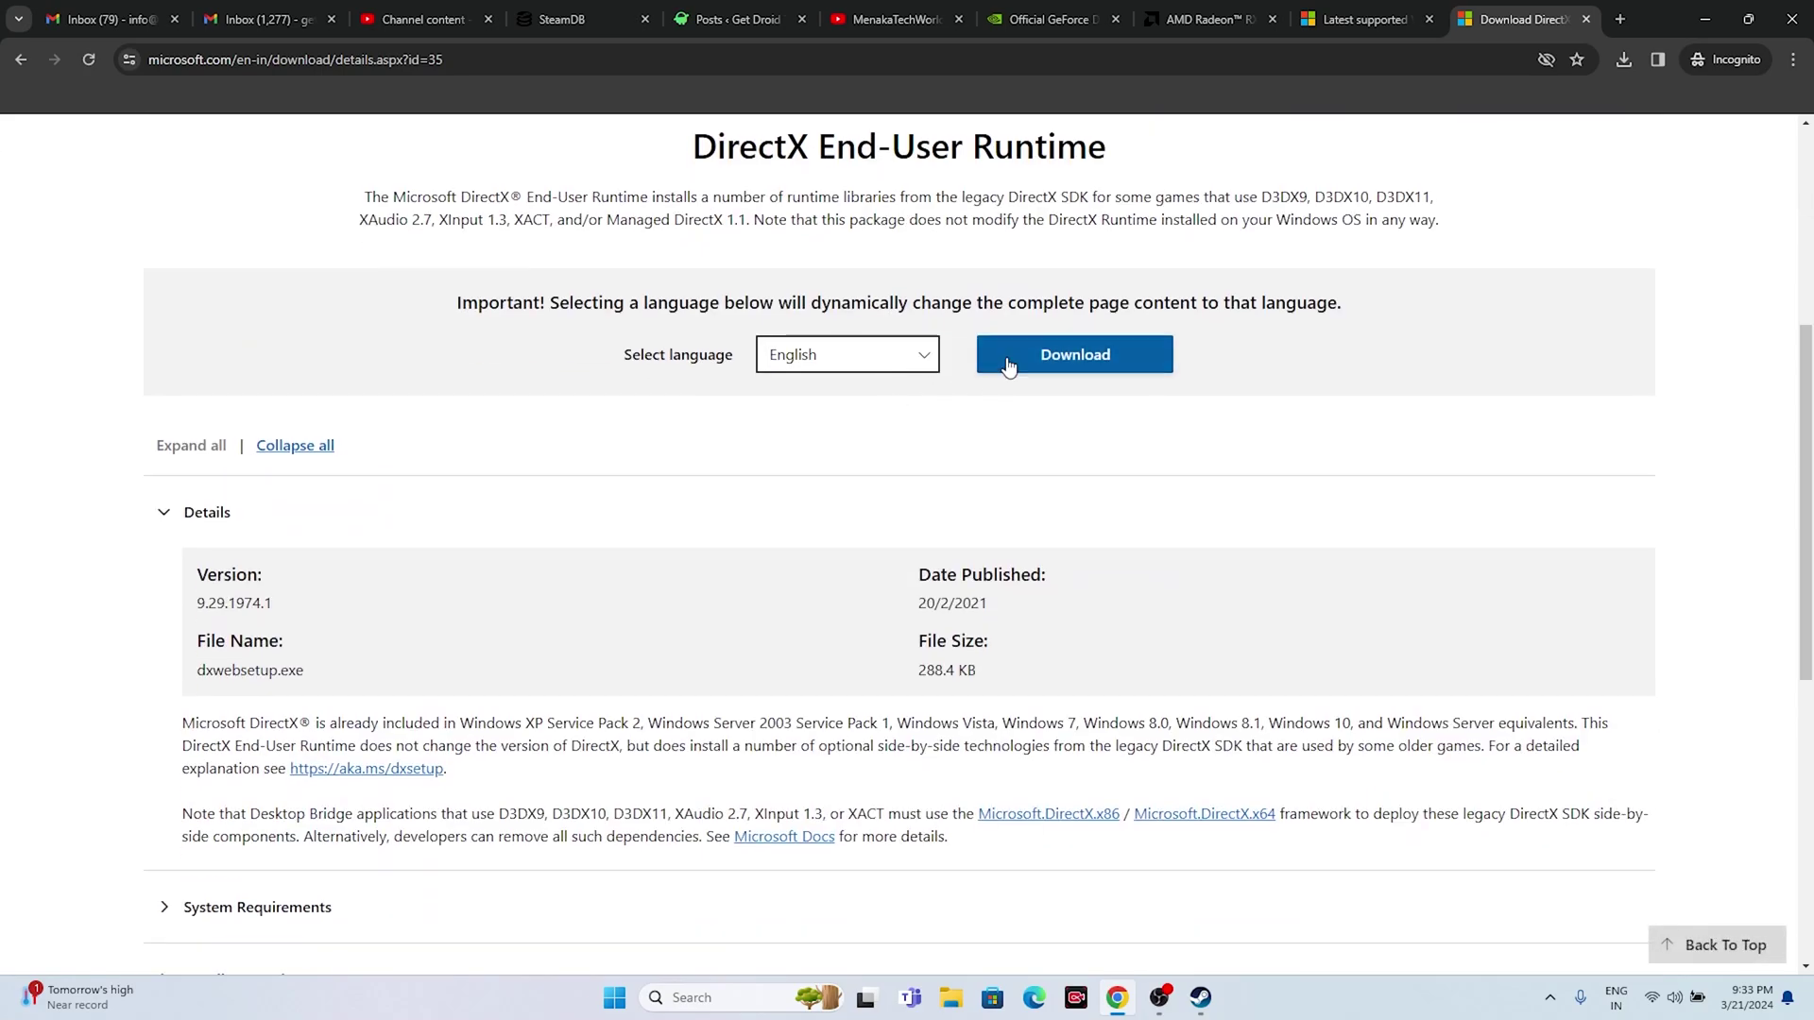
{"action": "scroll", "coordinate": [1663, 506], "scroll_direction": "up", "scroll_amount": 5}
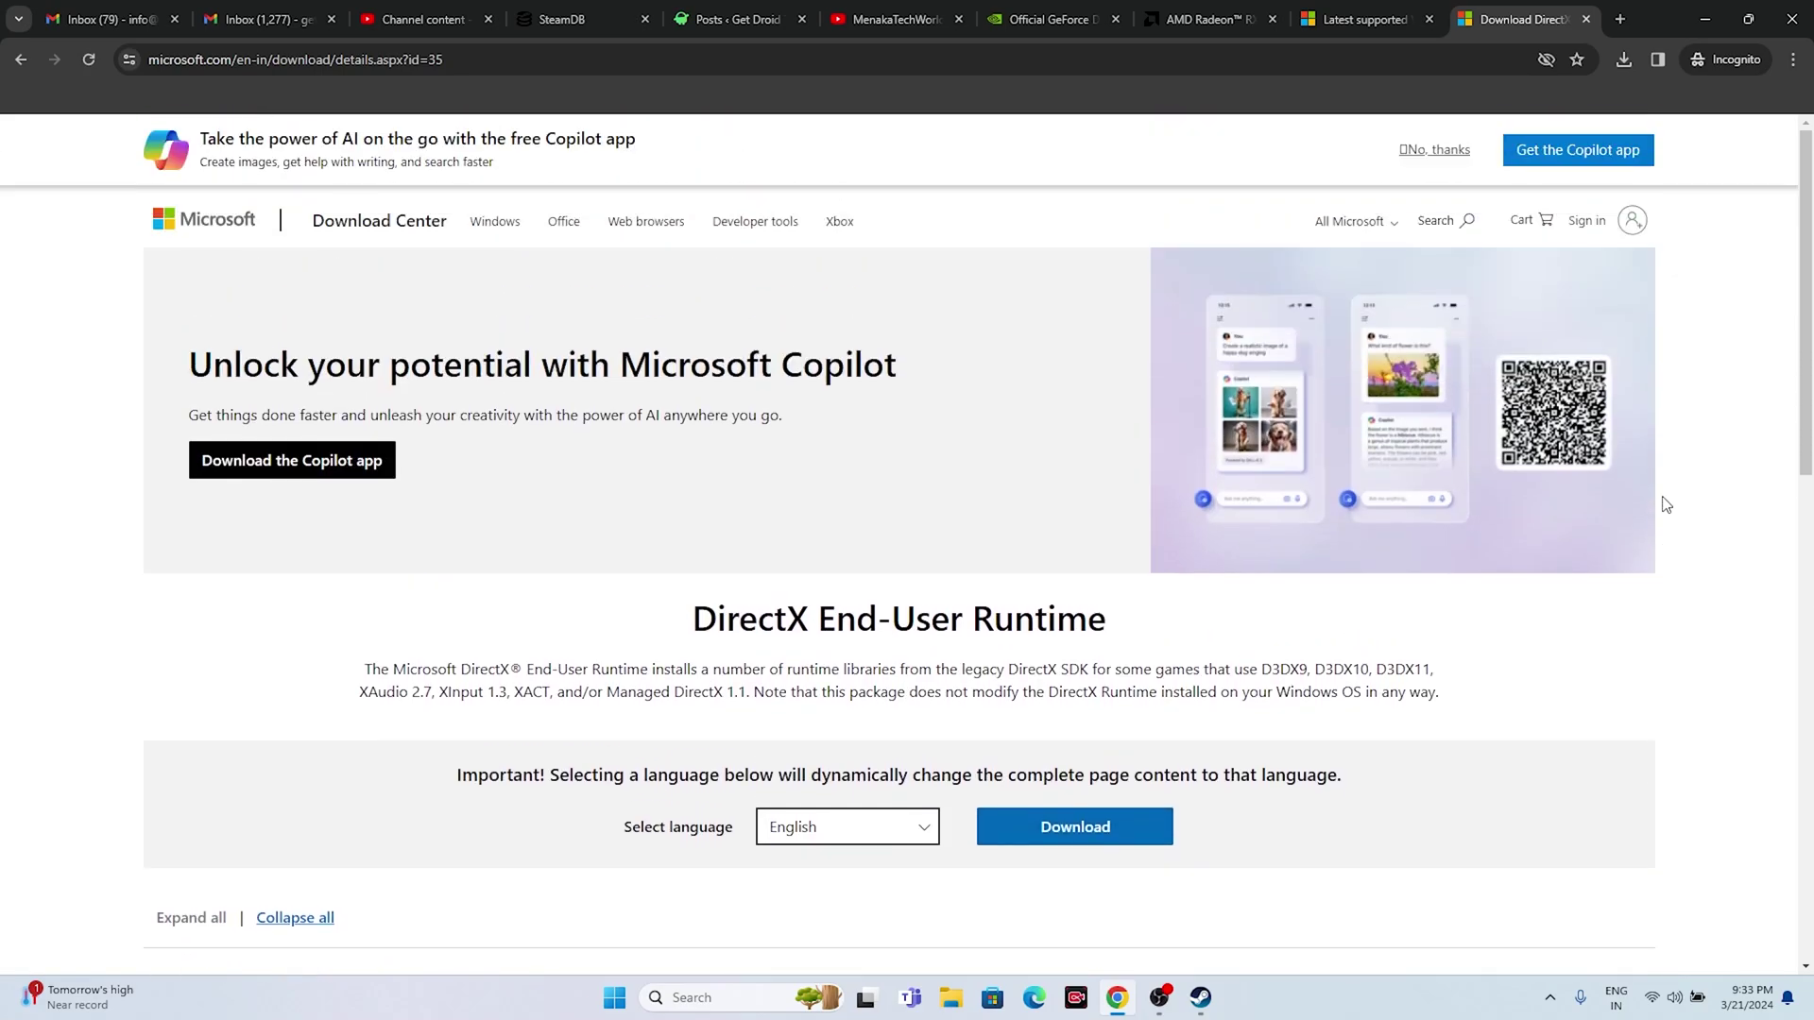
- Minimize Chrome, view the Manage options for Horizon Forbidden West in Steam and dismiss them, and open File Explorer
{"action": "left_click", "coordinate": [1692, 24]}
{"action": "left_click", "coordinate": [1200, 997]}
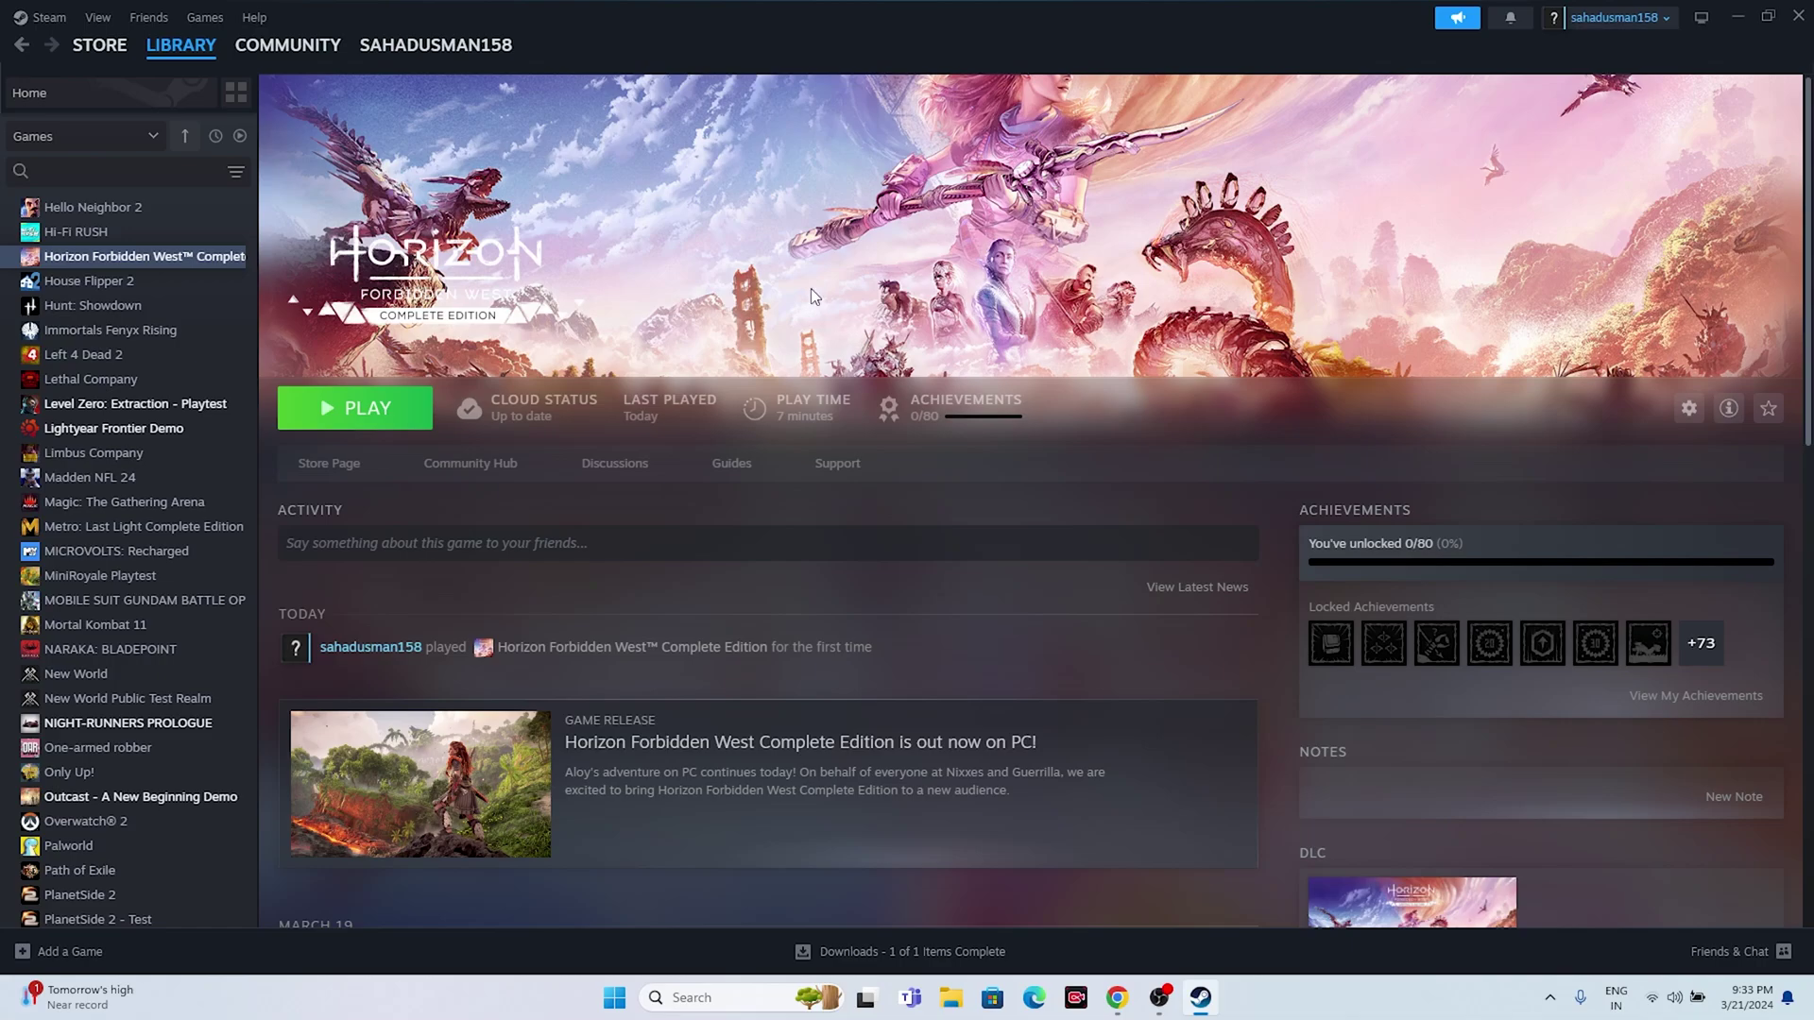
{"action": "right_click", "coordinate": [176, 261]}
{"action": "mouse_move", "coordinate": [223, 376]}
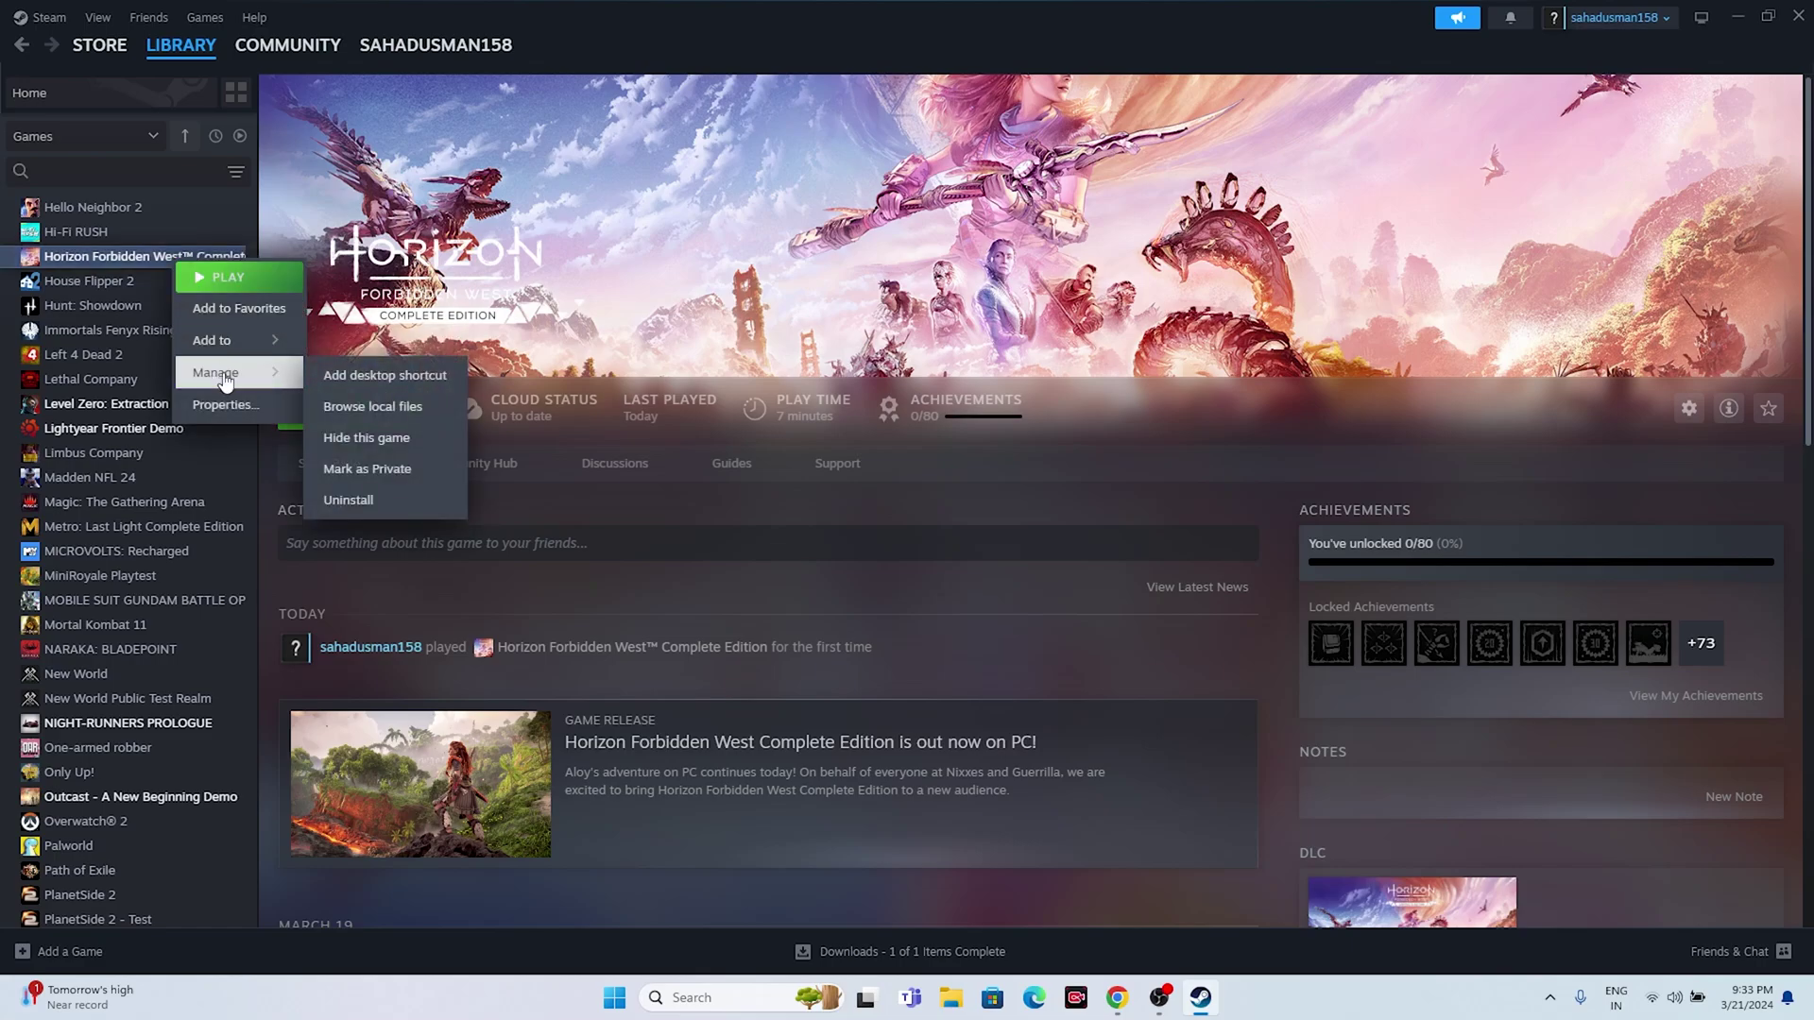
{"action": "left_click", "coordinate": [1053, 480]}
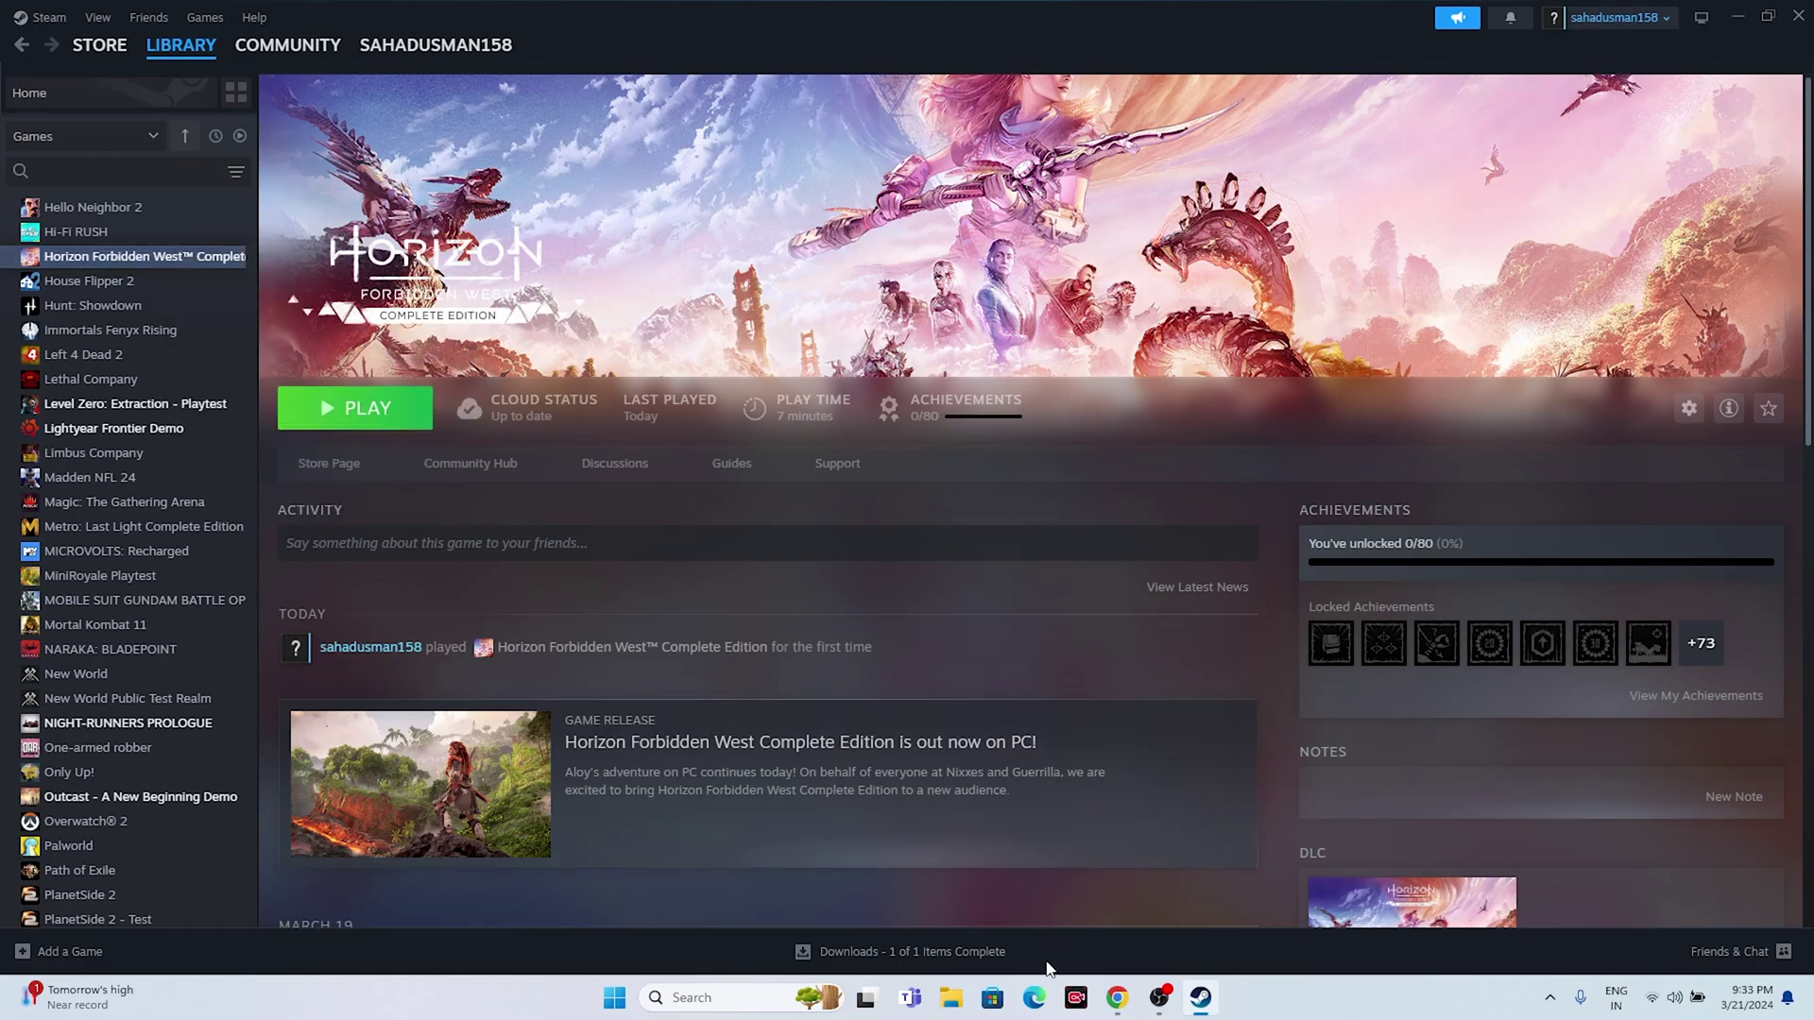
{"action": "left_click", "coordinate": [952, 1000]}
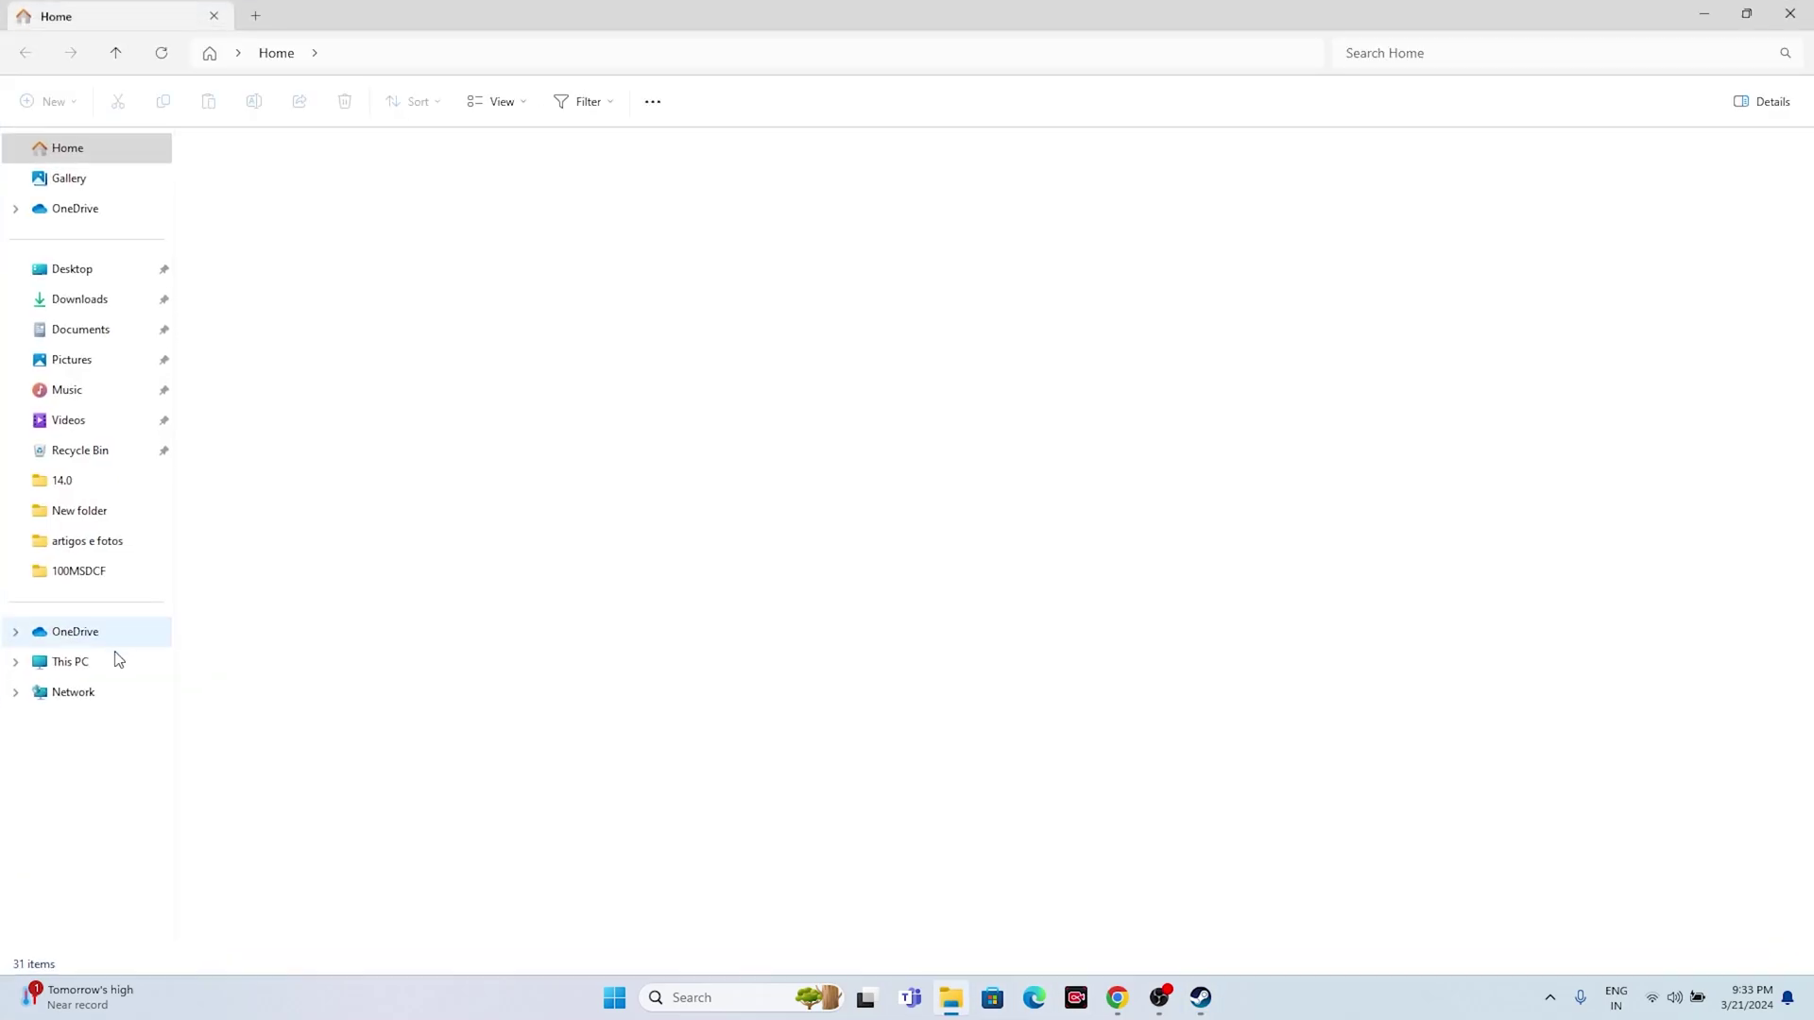
- Check the drives listed under This PC in File Explorer, and close the window
{"action": "left_click", "coordinate": [104, 661]}
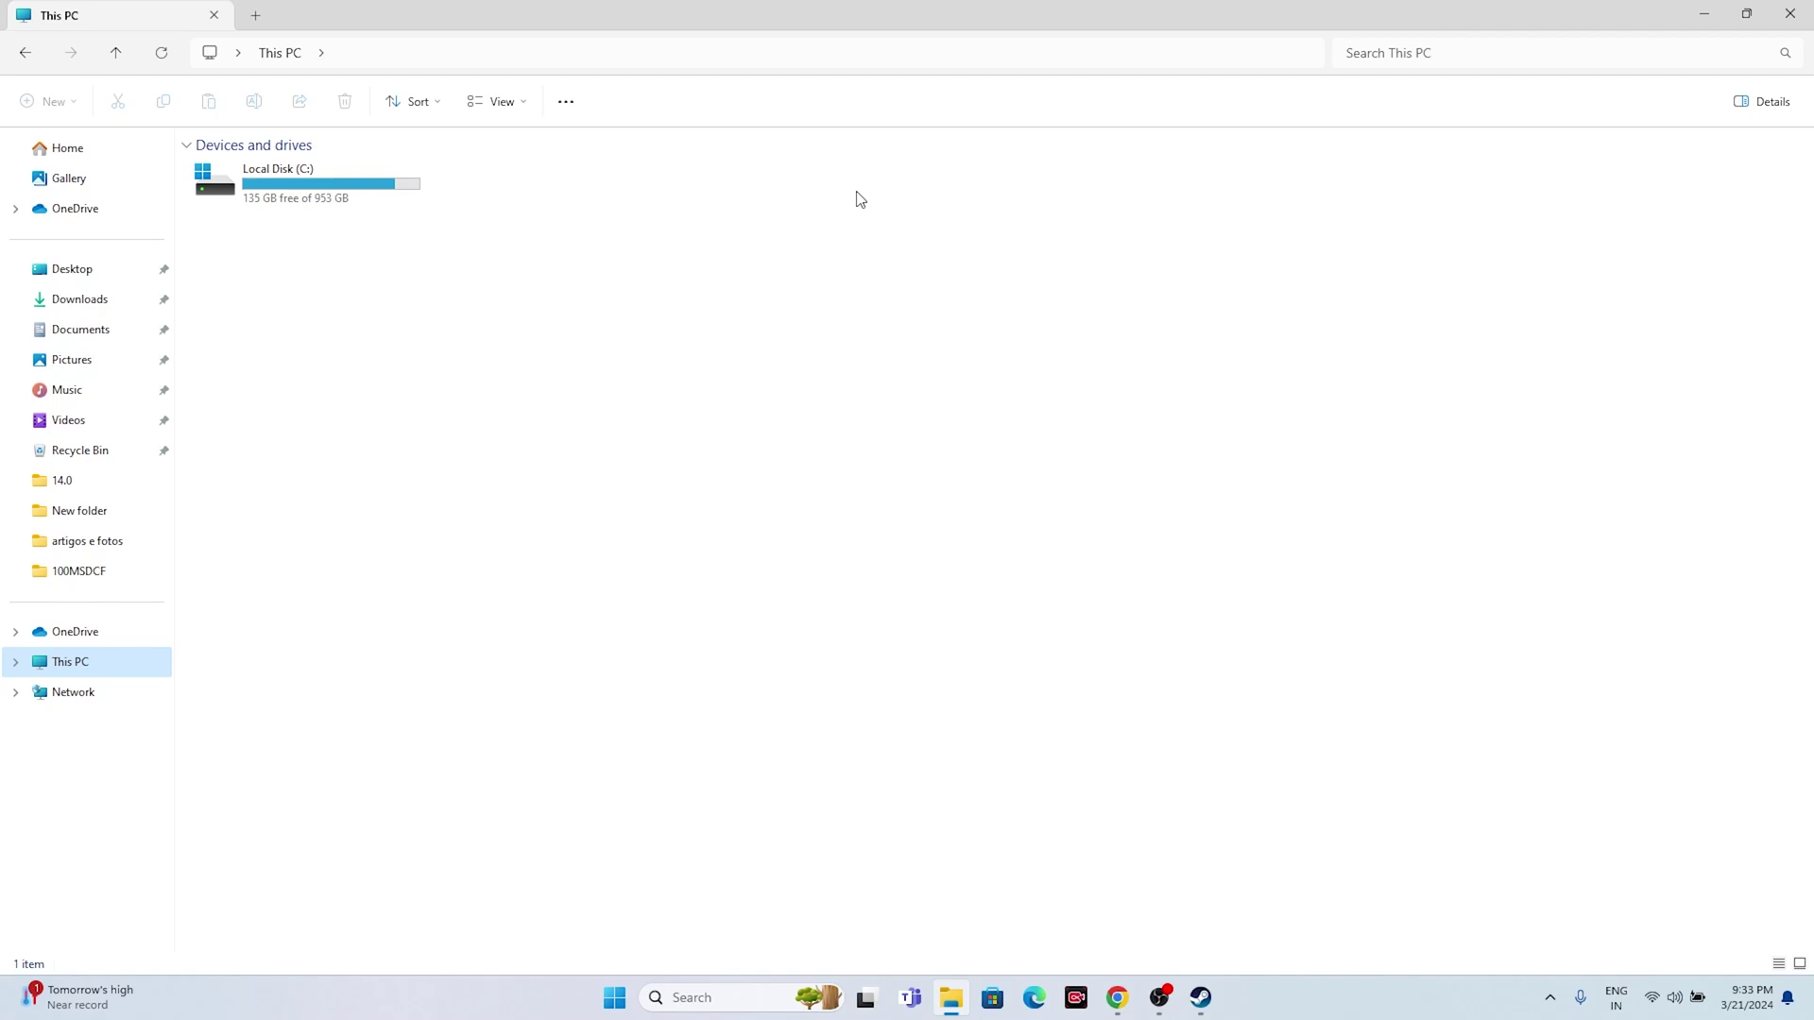
{"action": "left_click", "coordinate": [1791, 14]}
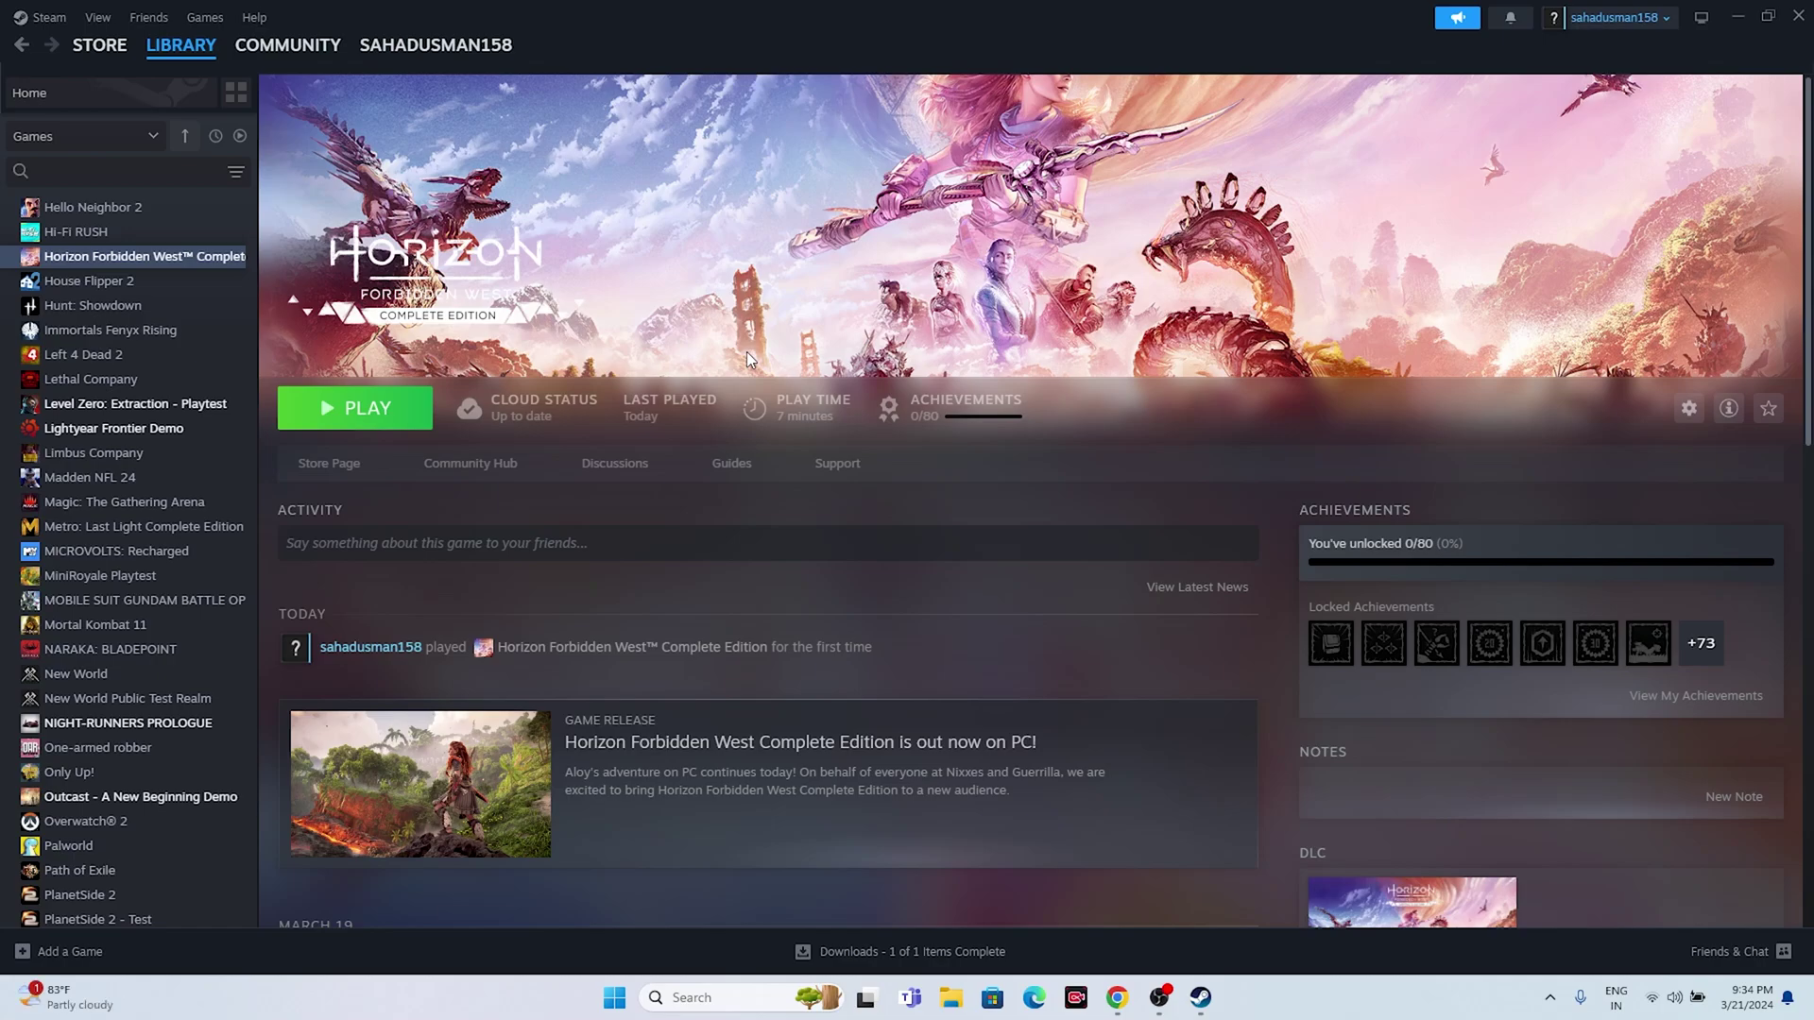
- Verify the integrity of Horizon Forbidden West Complete Edition's installed files in Steam, and close the game's properties
{"action": "right_click", "coordinate": [118, 257]}
{"action": "left_click", "coordinate": [170, 397]}
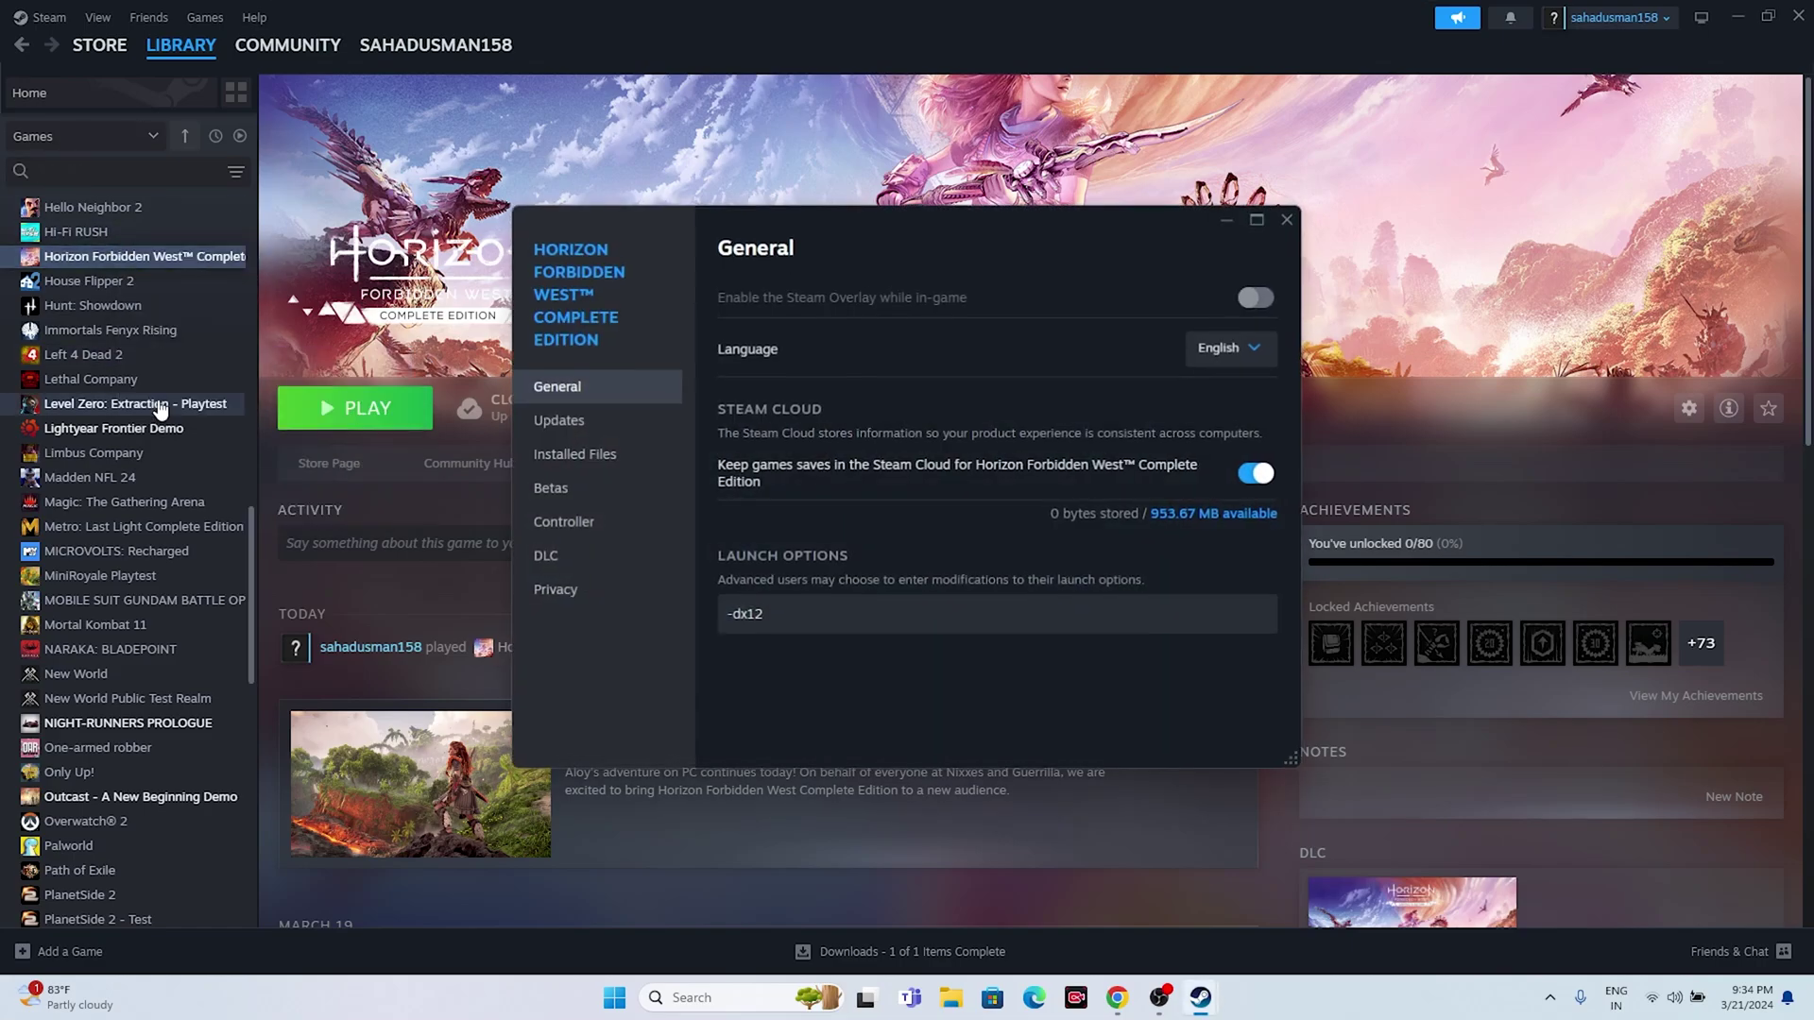
{"action": "left_click", "coordinate": [565, 455]}
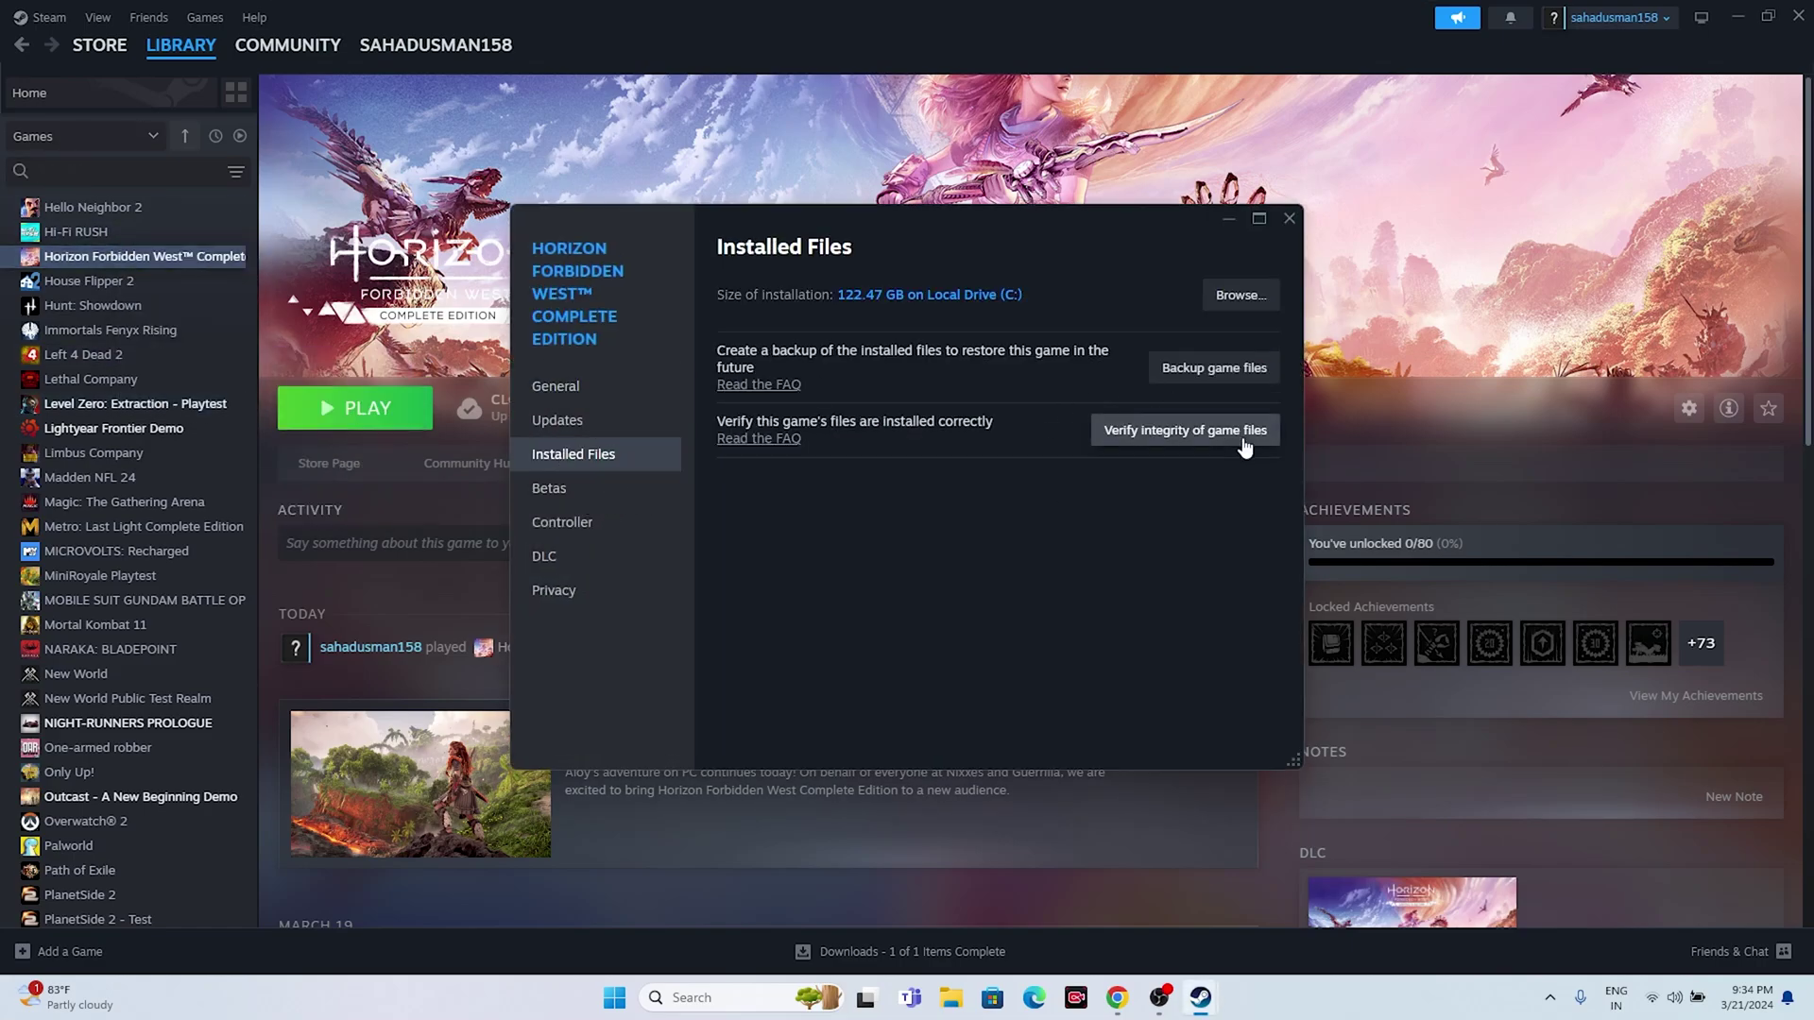
{"action": "left_click", "coordinate": [1194, 432]}
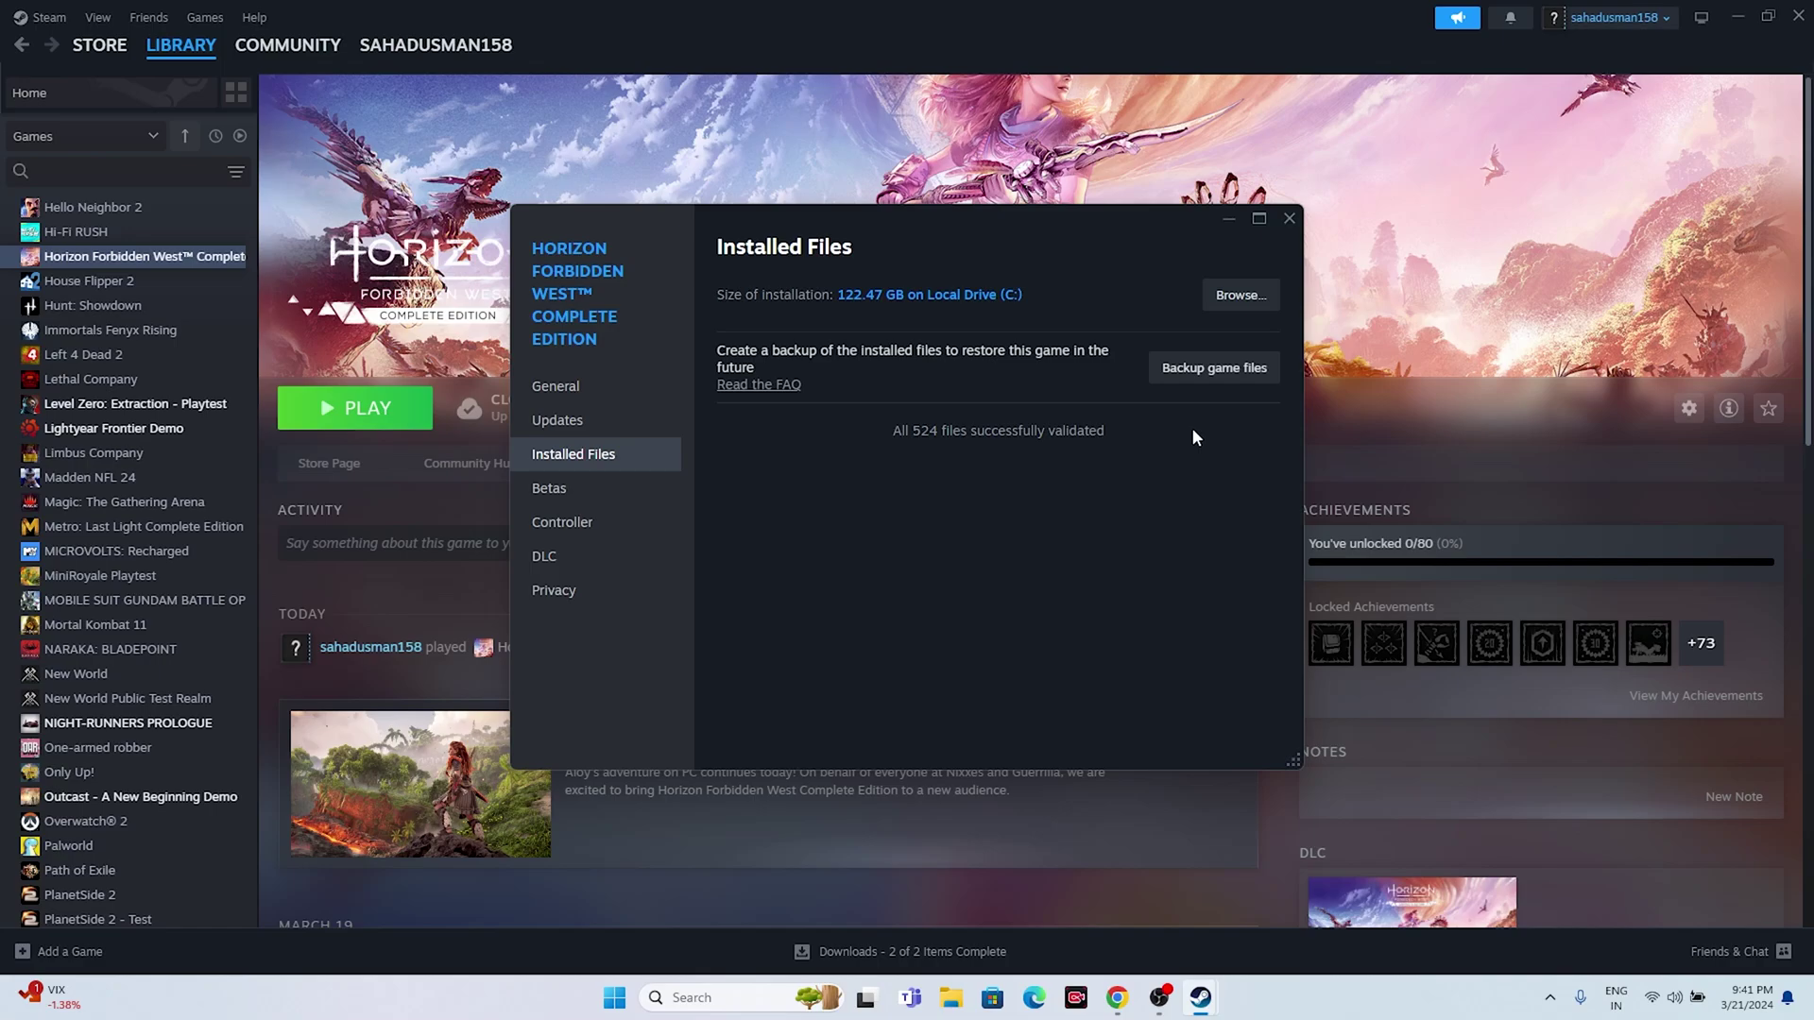
{"action": "left_click", "coordinate": [1289, 218]}
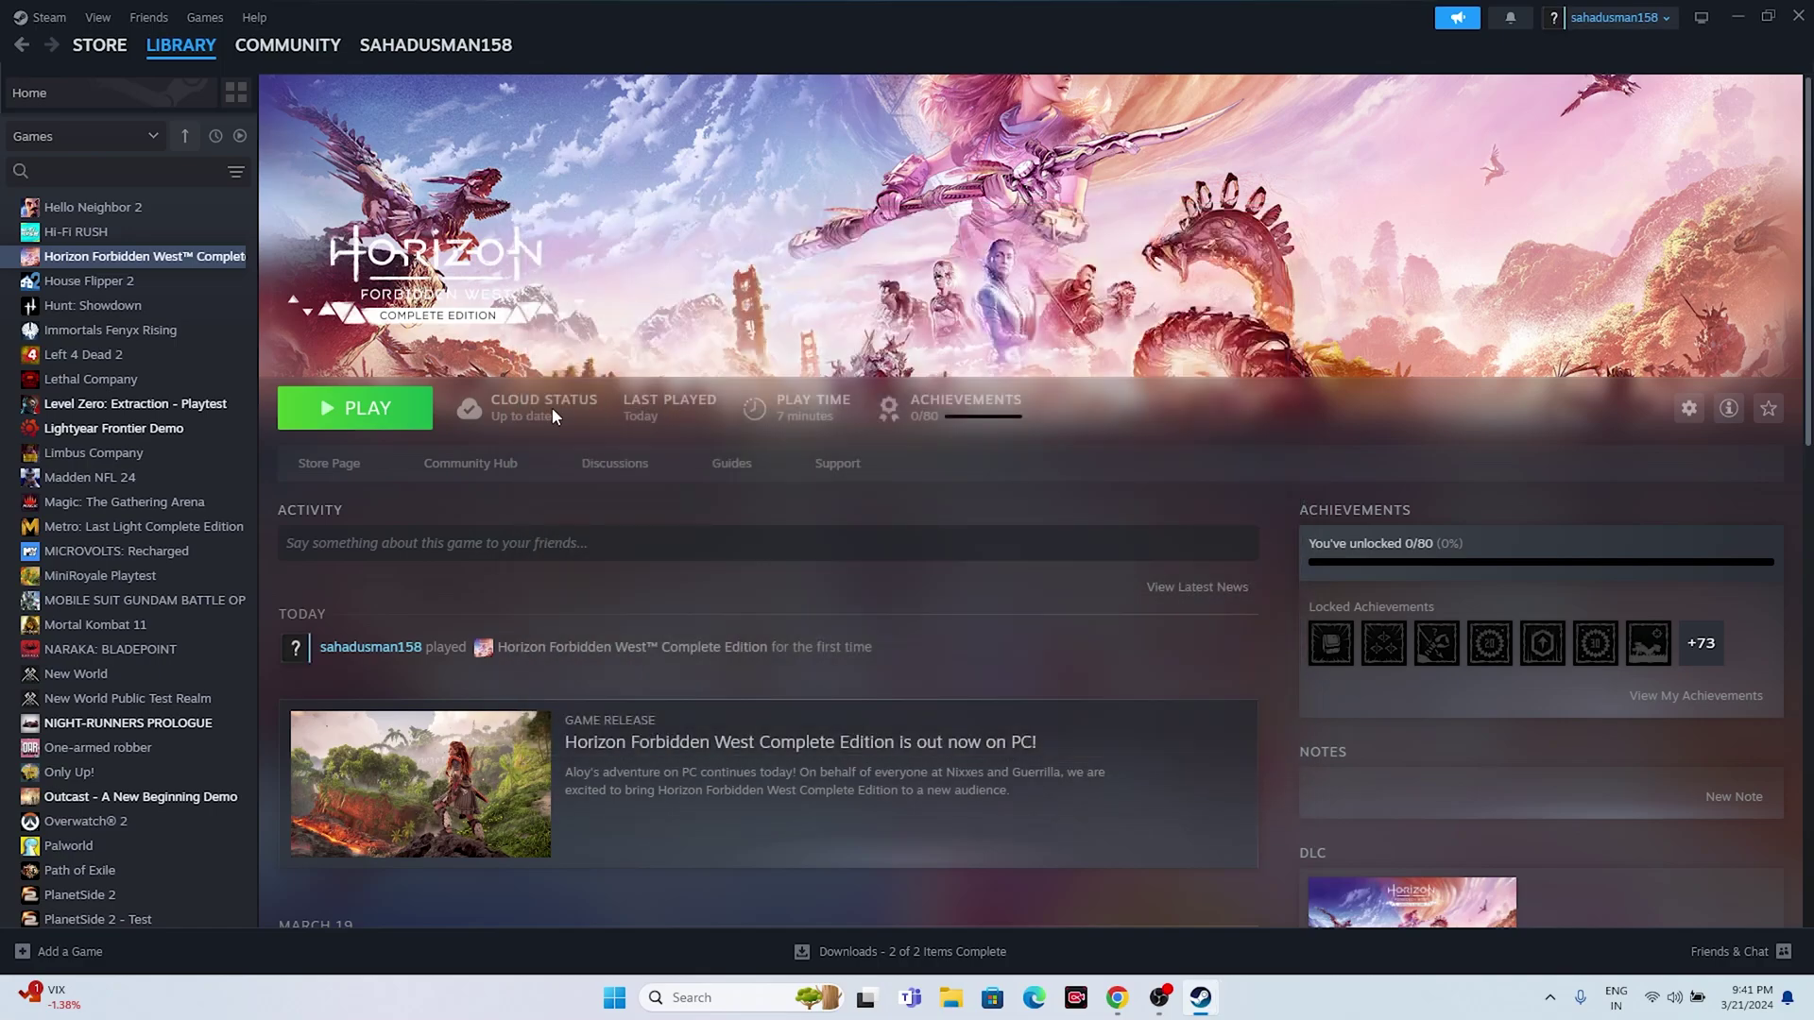